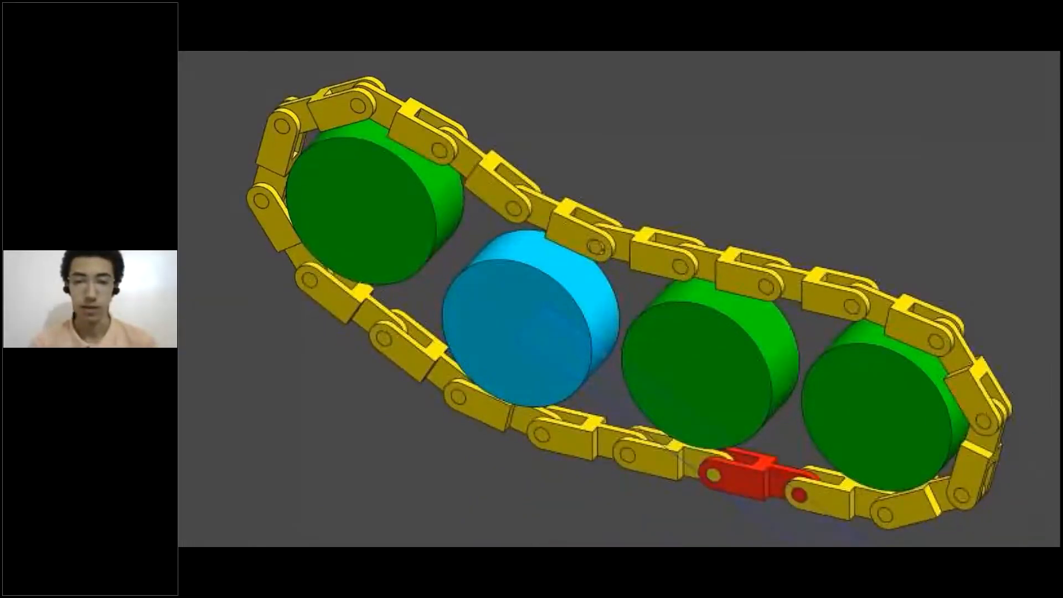
Go to the Animation Wizard – Rotation slide, play the Screen Axis Rotation preview, then open its CAD file
click(709, 367)
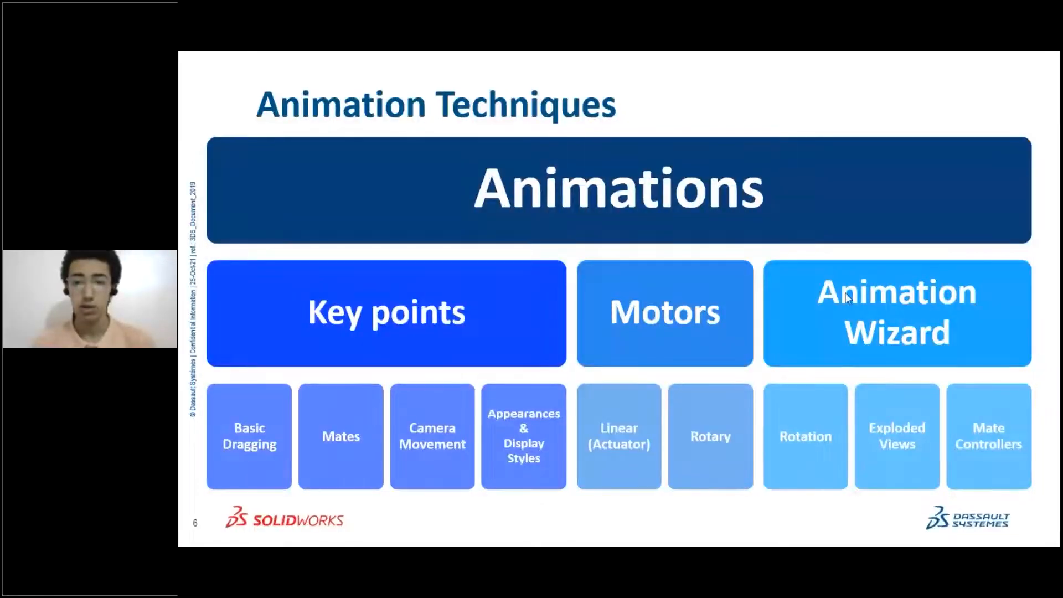
click(801, 440)
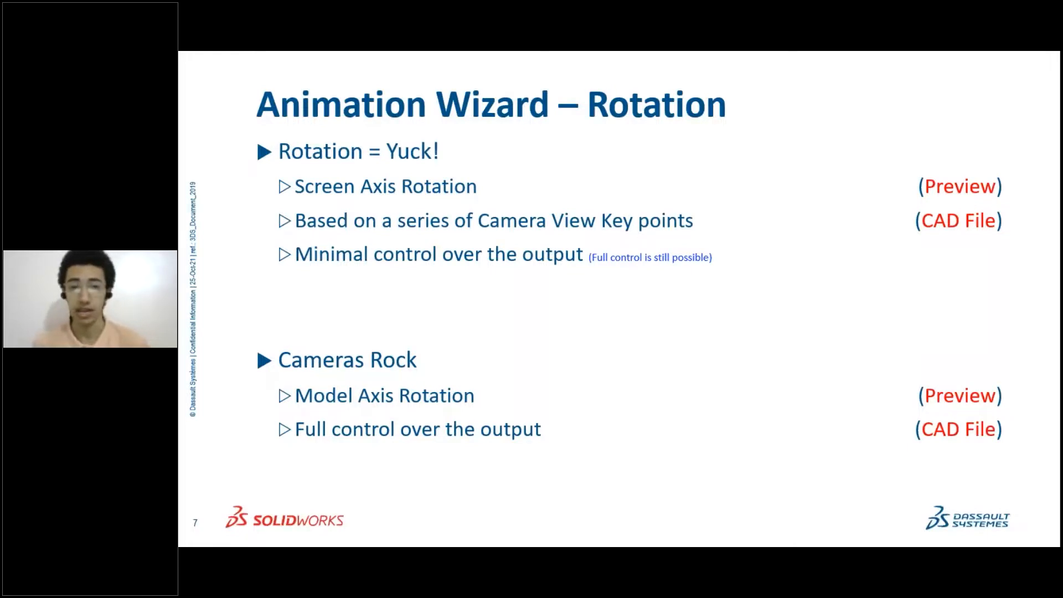
click(979, 189)
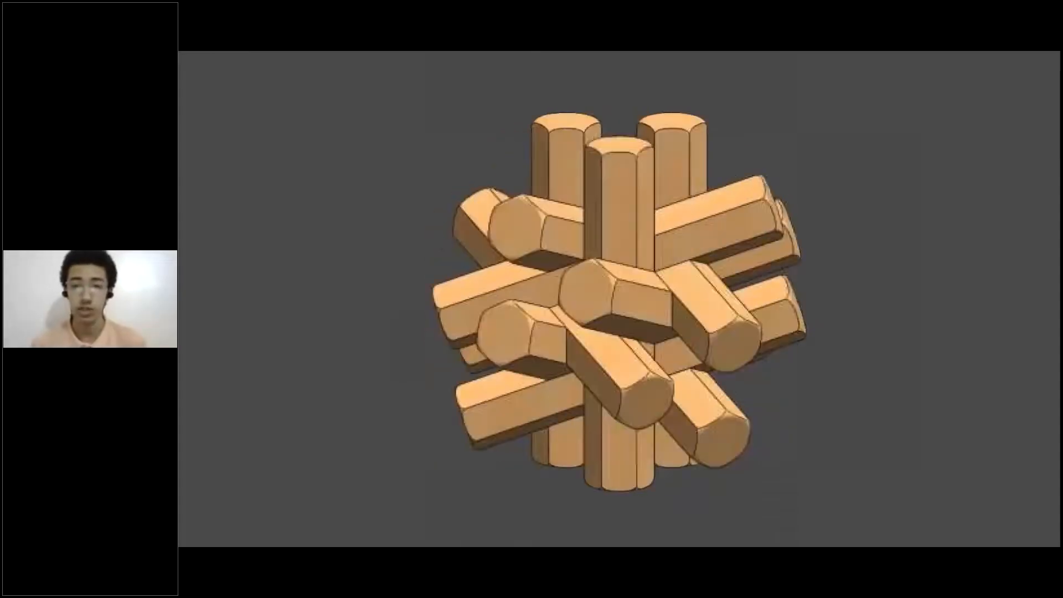
key(Right)
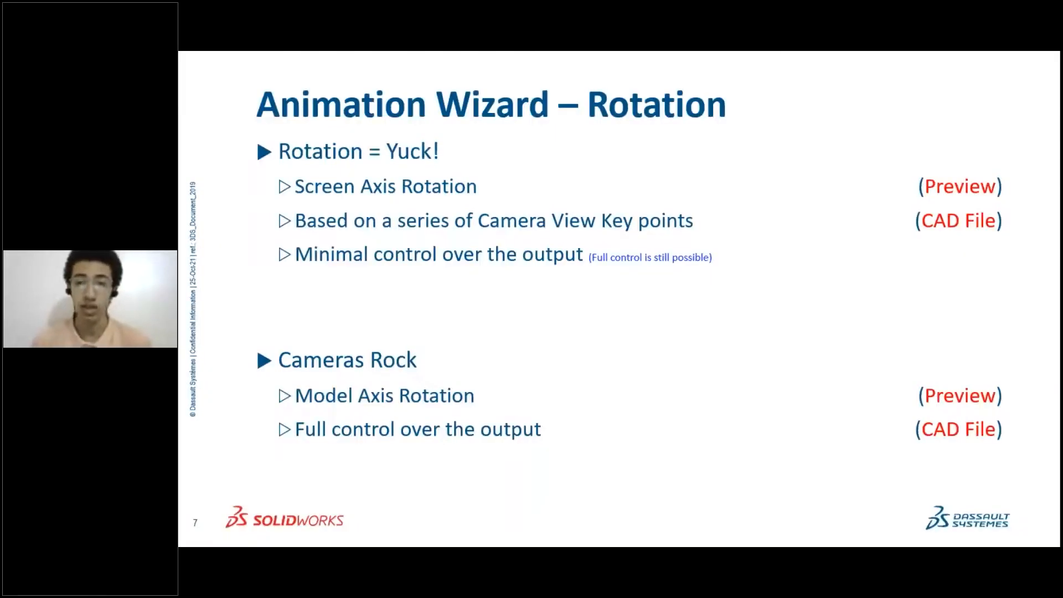
click(940, 224)
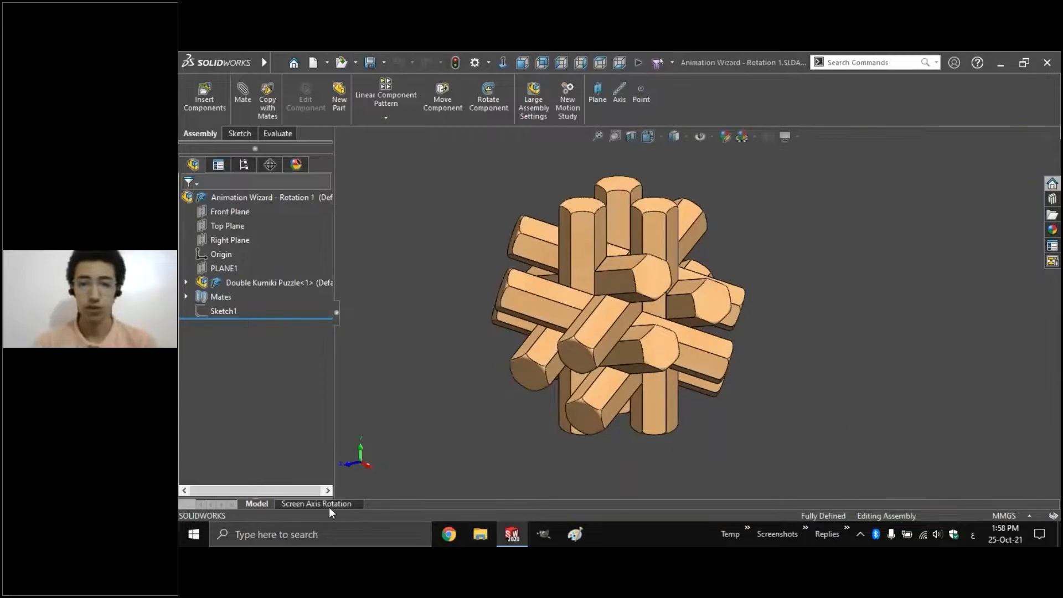
Create a new motion study and set the Animation Wizard to rotate counterclockwise about the Y-axis
click(330, 506)
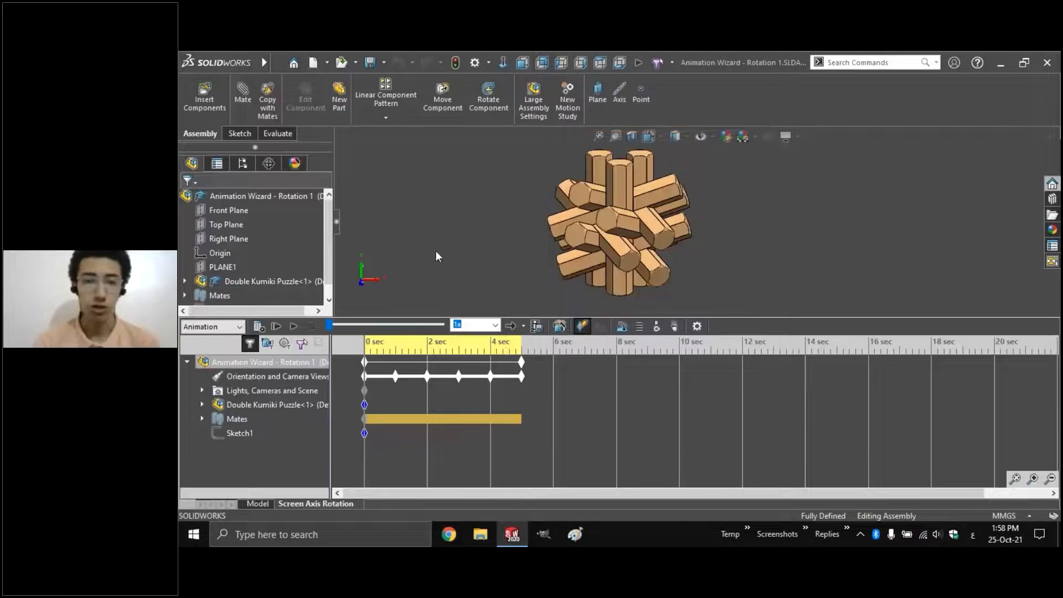
click(567, 111)
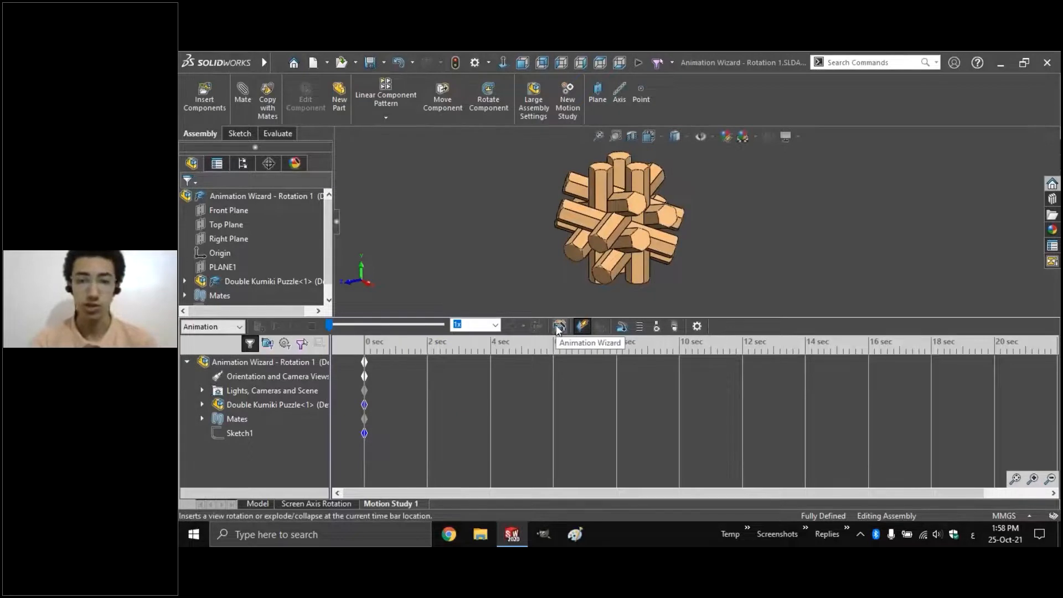
click(558, 329)
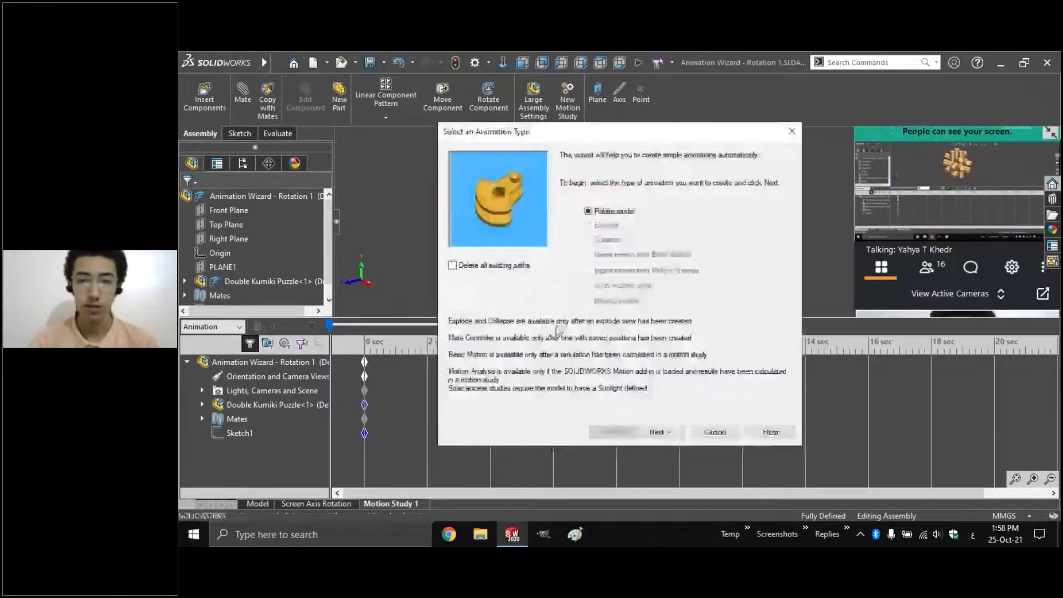
click(658, 433)
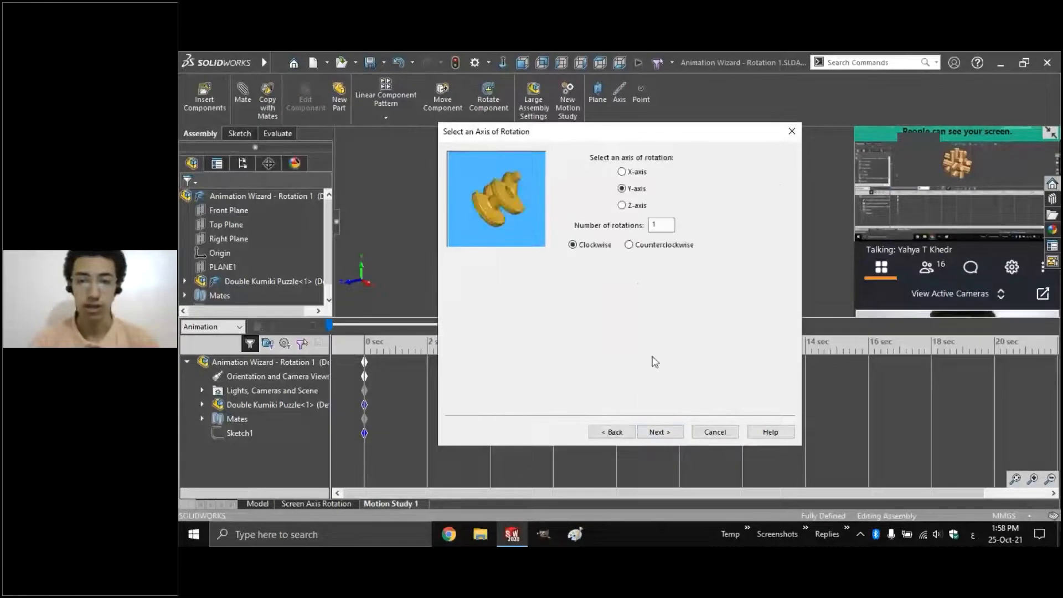
click(633, 174)
click(635, 189)
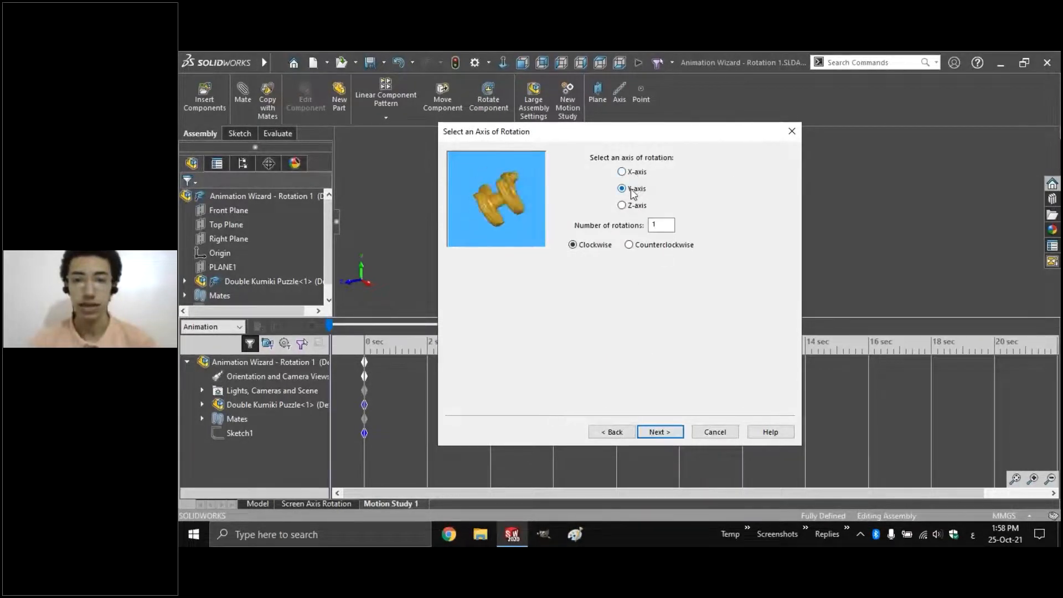
click(631, 245)
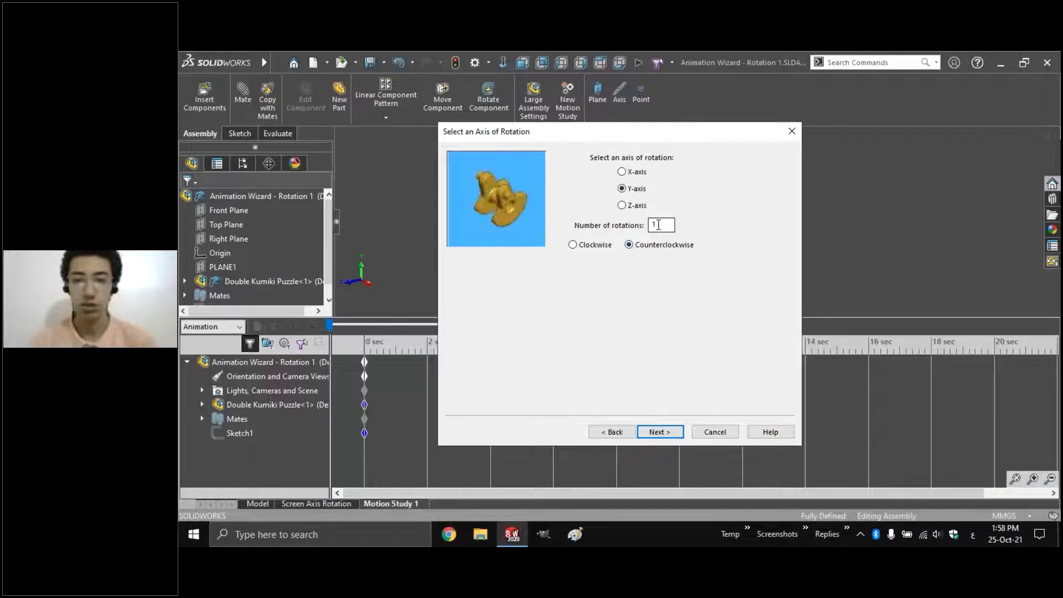
Keep start time 0, set the duration to 5 seconds, and finish the wizard
click(652, 433)
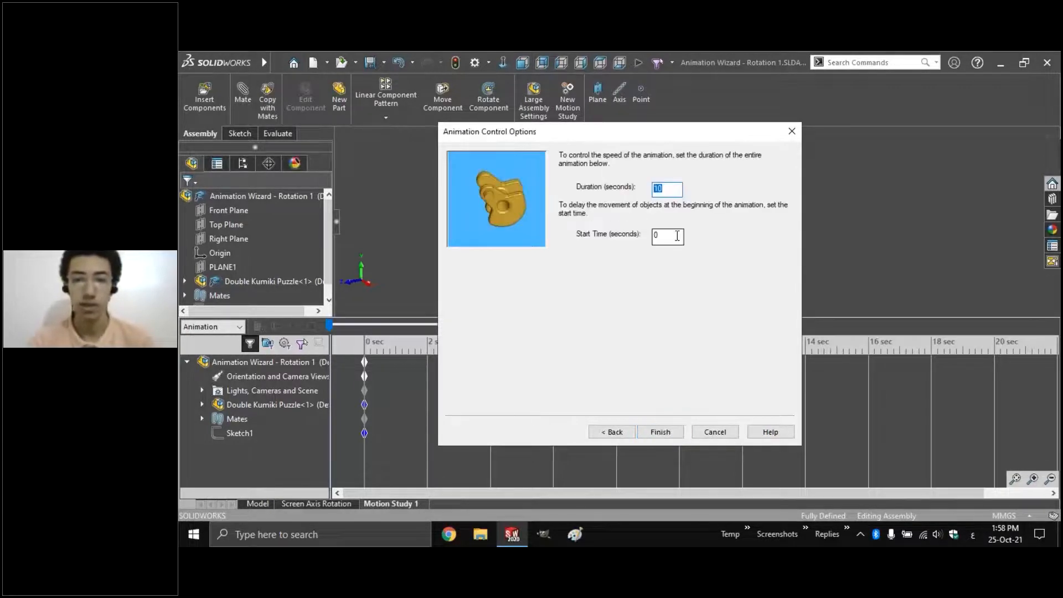
double_click(657, 237)
click(660, 239)
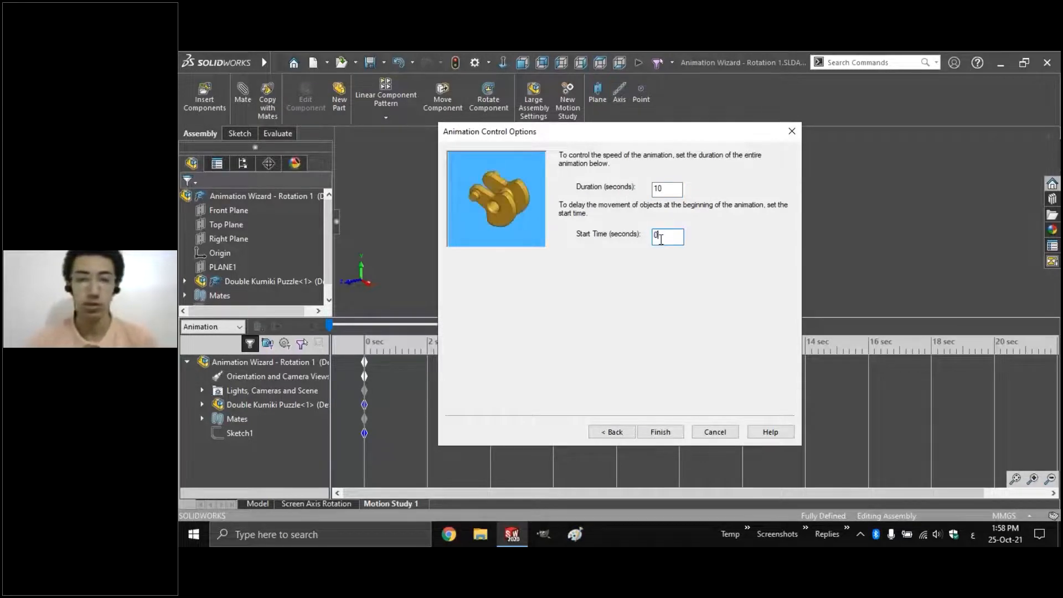
double_click(659, 189)
text(5)
click(658, 431)
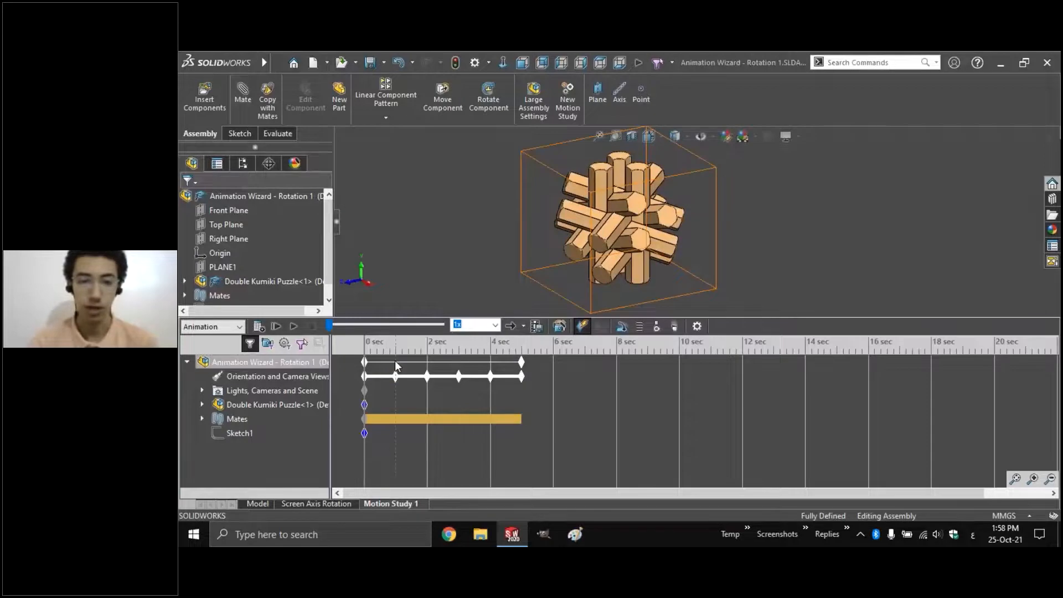
Check the rotation at 1, 2, 3 and 5 seconds, then rewind to 0
click(395, 360)
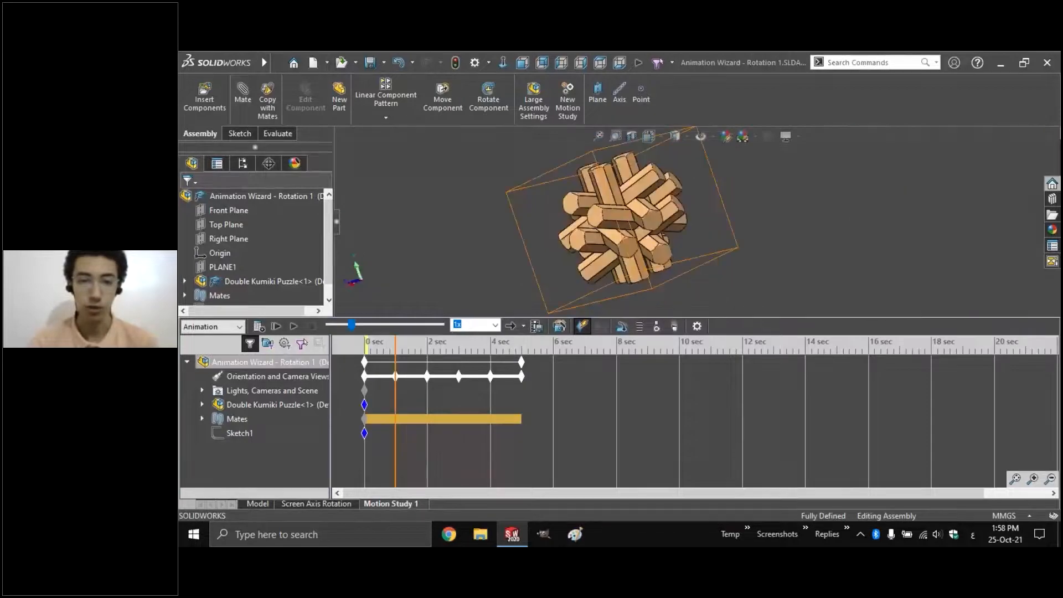
click(426, 360)
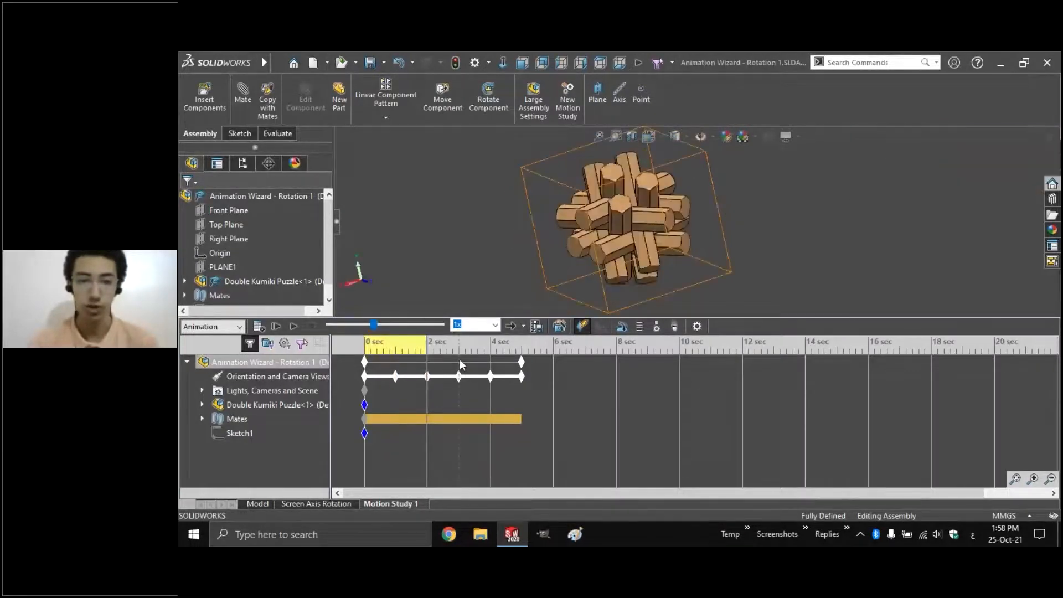
click(460, 361)
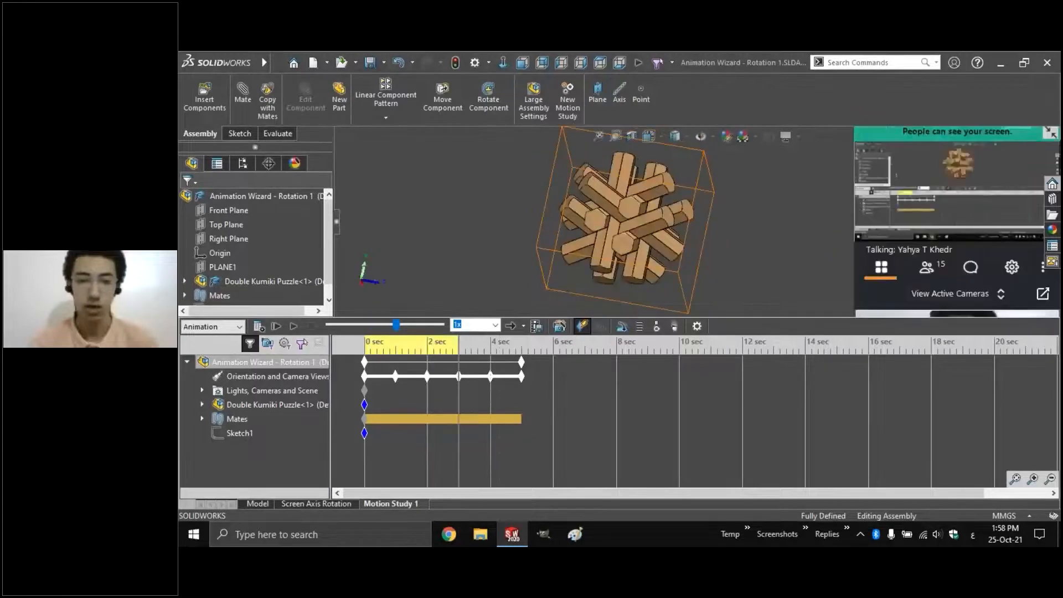
click(521, 360)
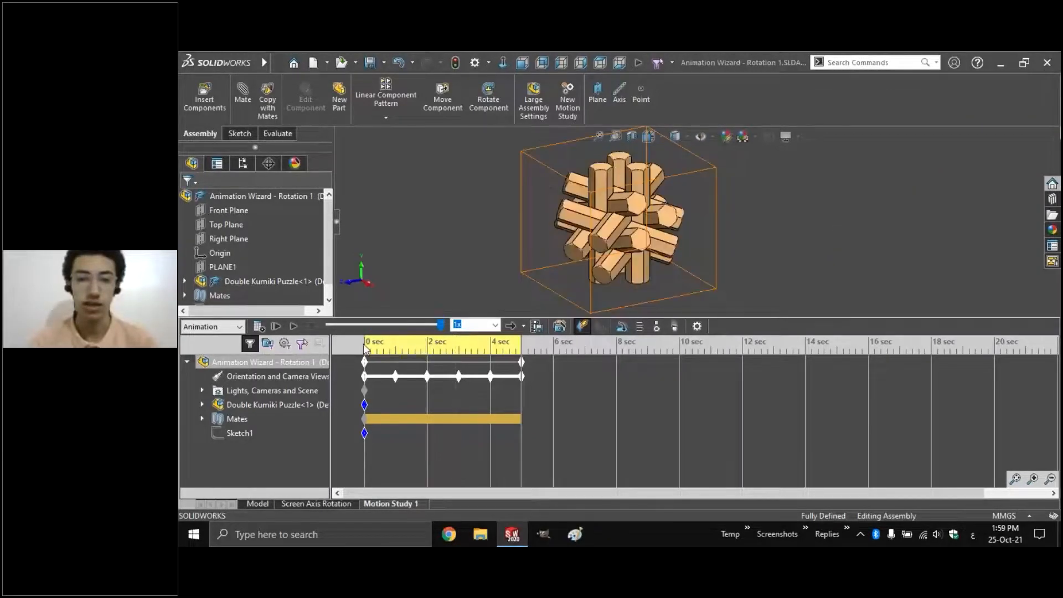
click(365, 347)
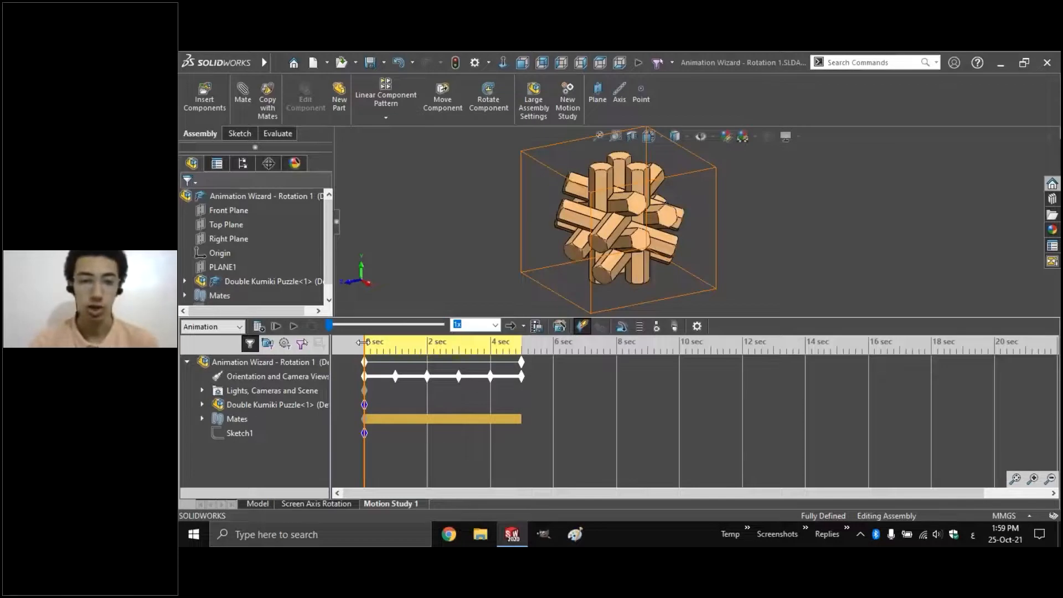
Play the rotation animation back, then close the assembly without saving
click(294, 327)
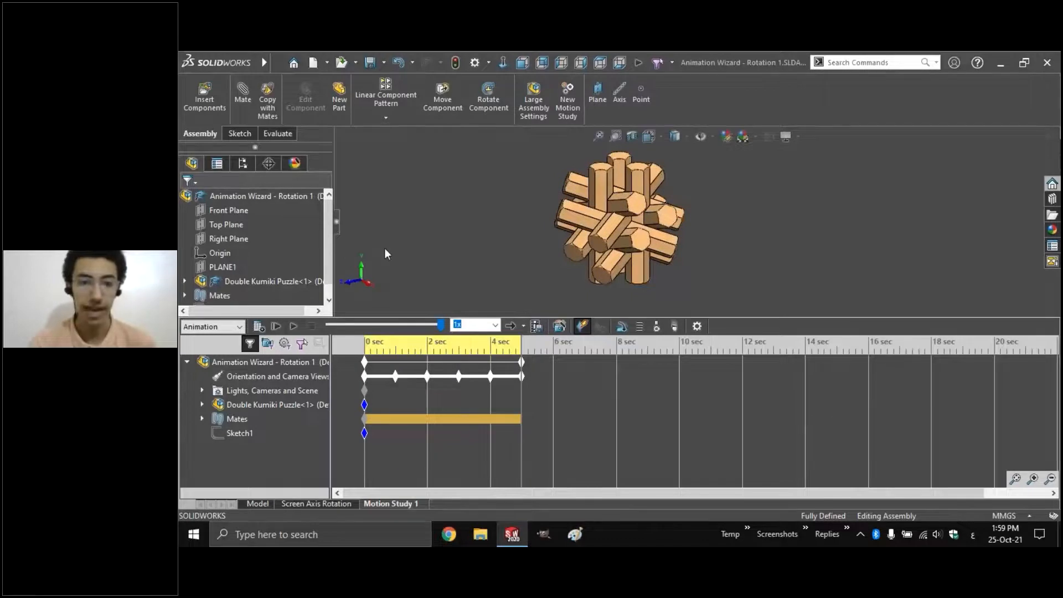
drag(387, 239, 337, 304)
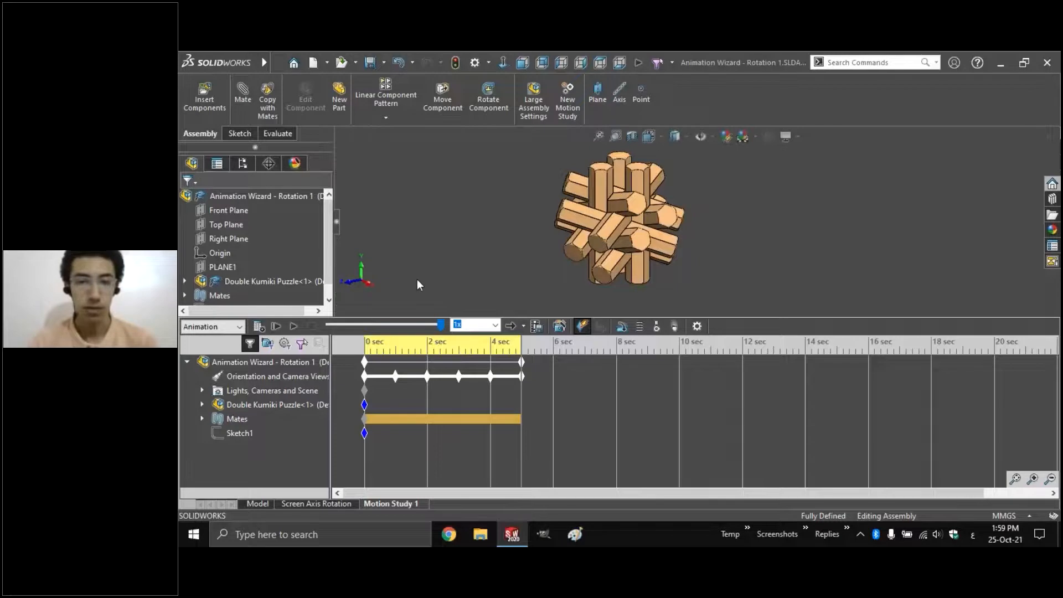
click(294, 327)
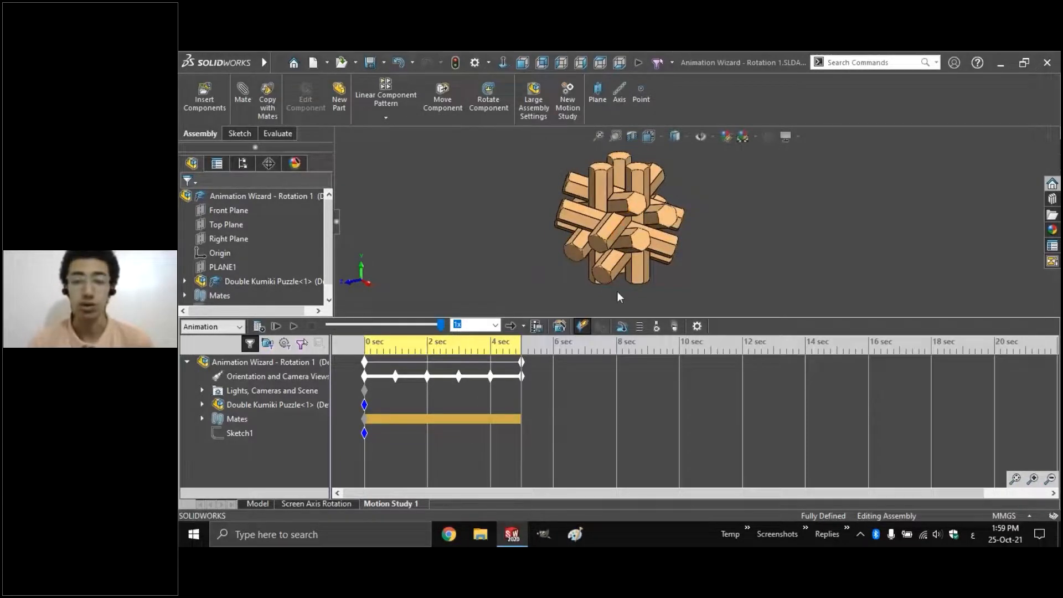
key(ctrl+w)
click(685, 300)
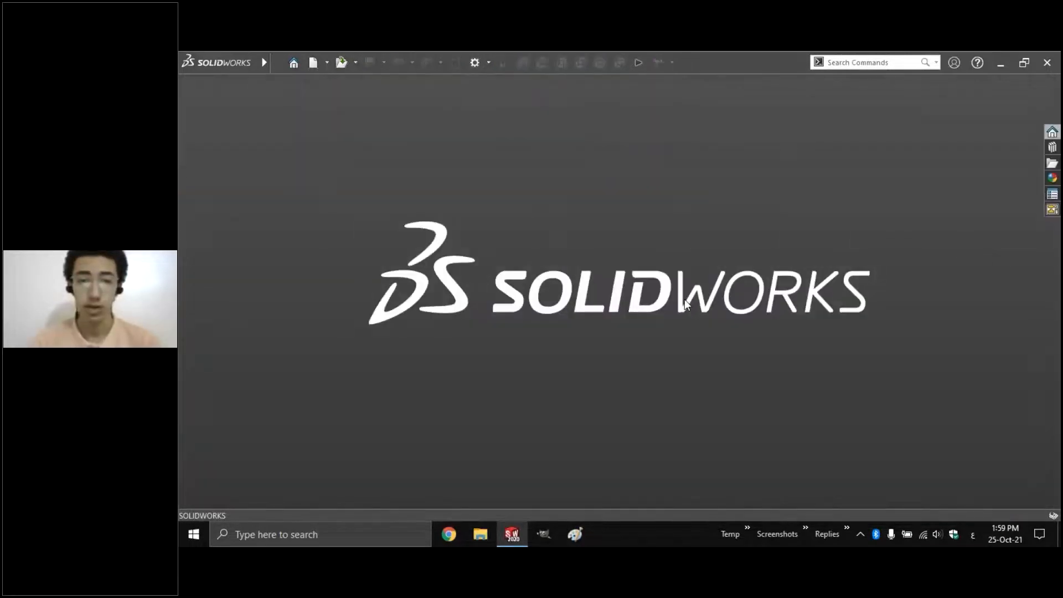
Back in the slideshow, preview the Model Axis Rotation clip and open 'Animation Wizard - Rotation 2' via its CAD link
key(alt+Tab)
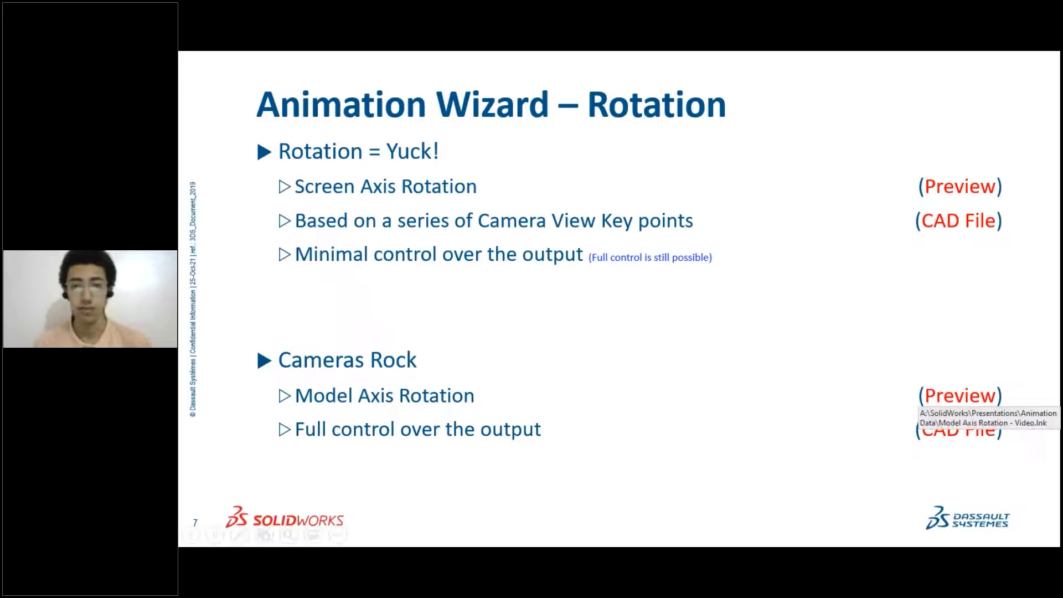
click(961, 396)
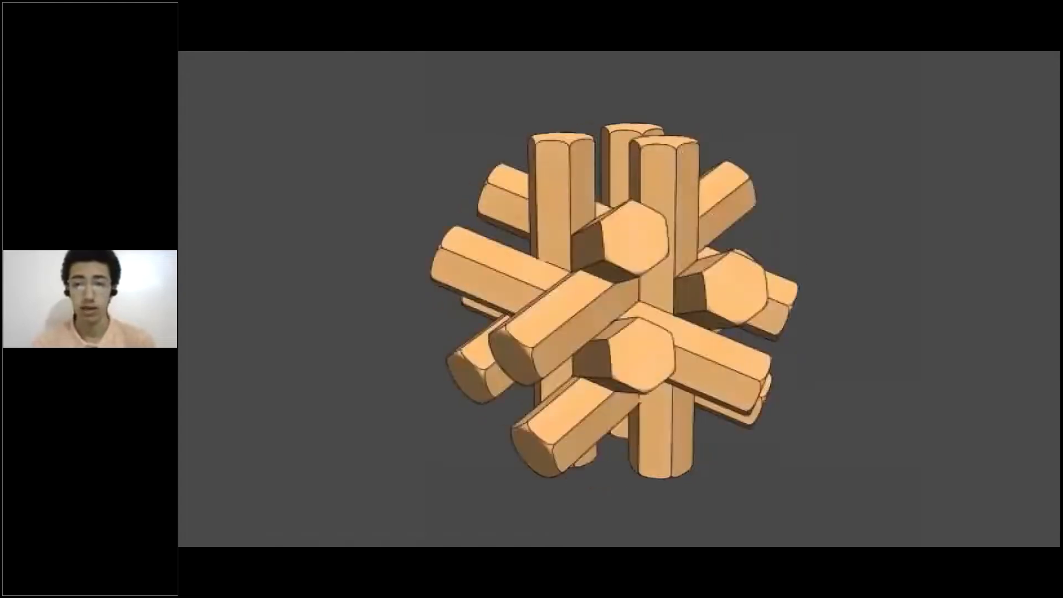
click(769, 341)
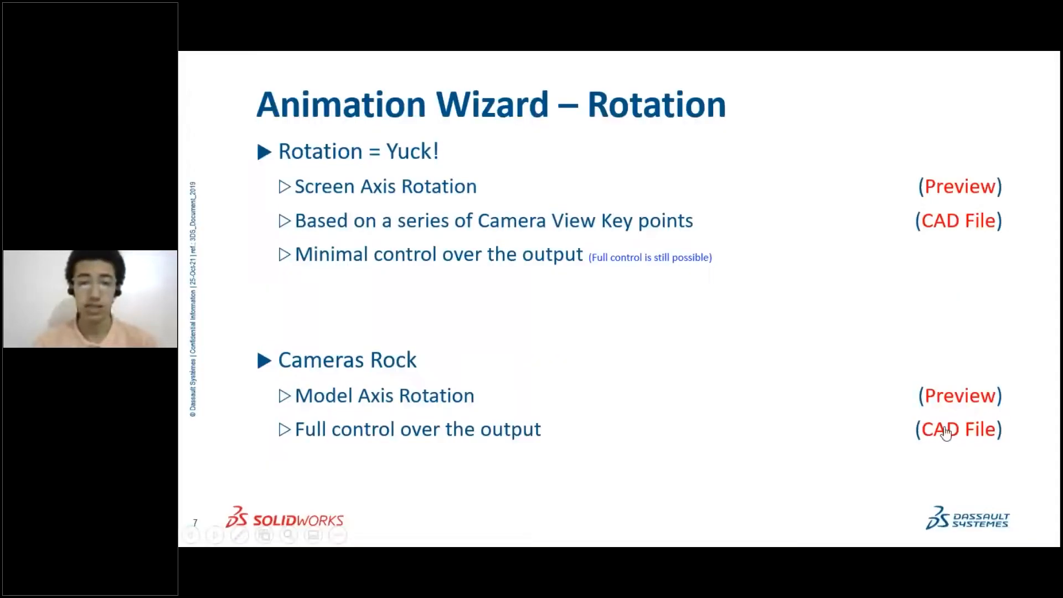
click(961, 430)
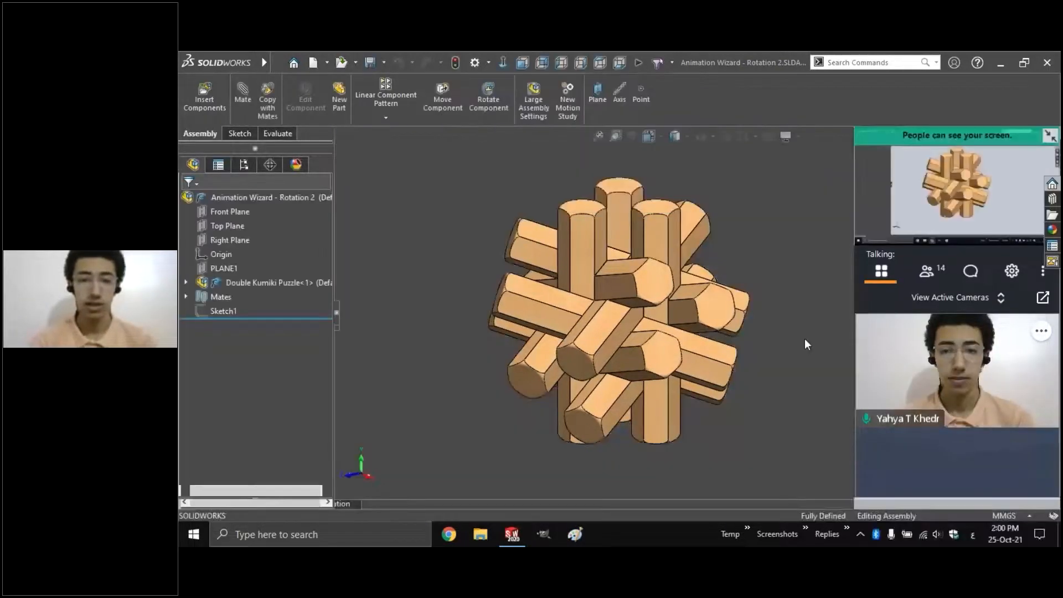
Show the Sketch1 orbit ellipse, tilt the view to see it, and switch to the DisplayManager's scene list
click(401, 320)
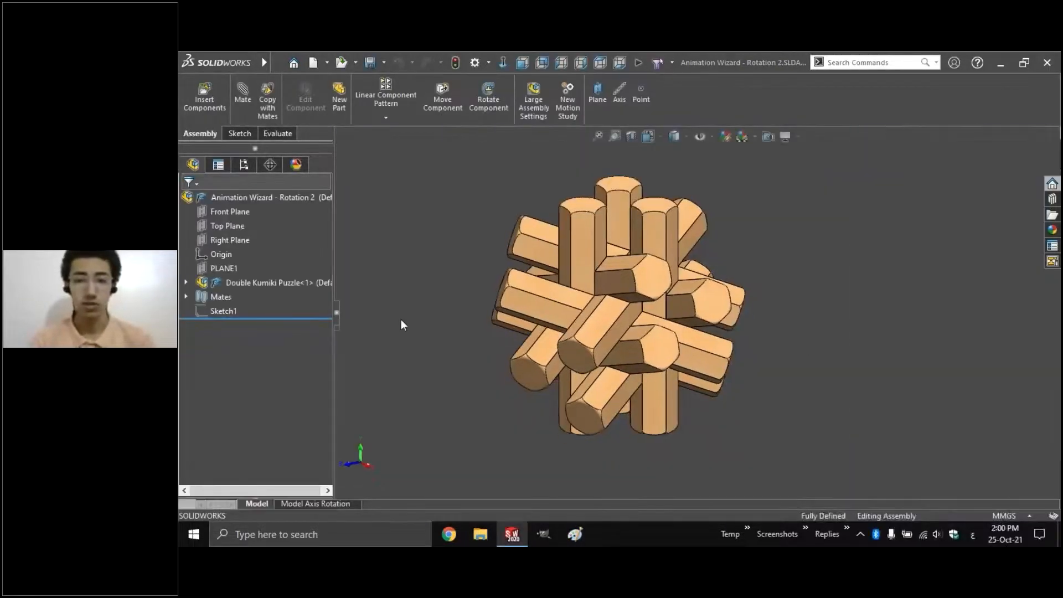
click(224, 311)
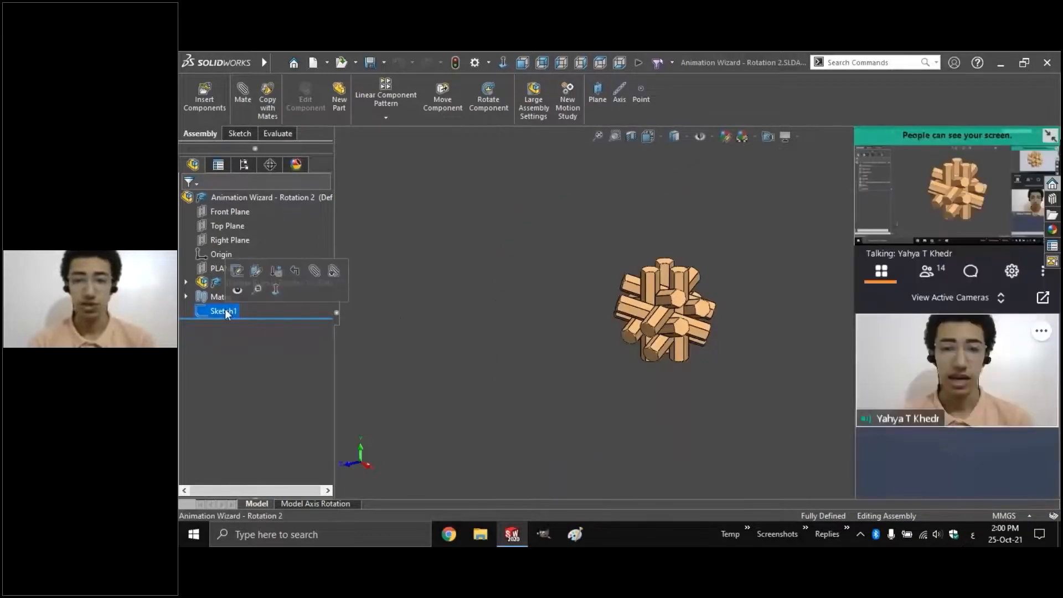
click(237, 289)
click(503, 347)
key(Up)
key(Up)
key(Up)
key(Up)
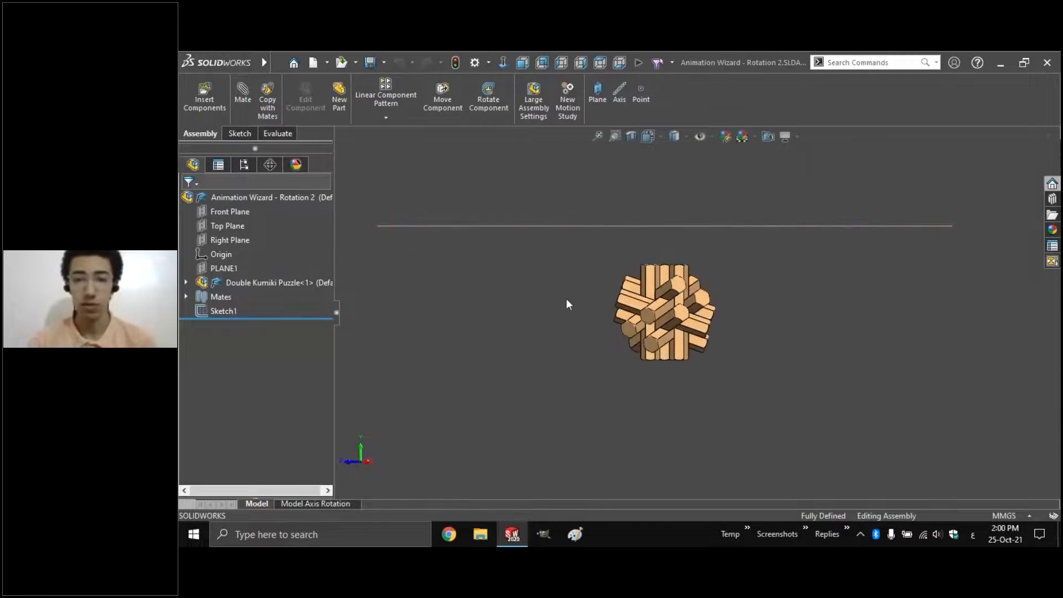
key(Down)
key(Down)
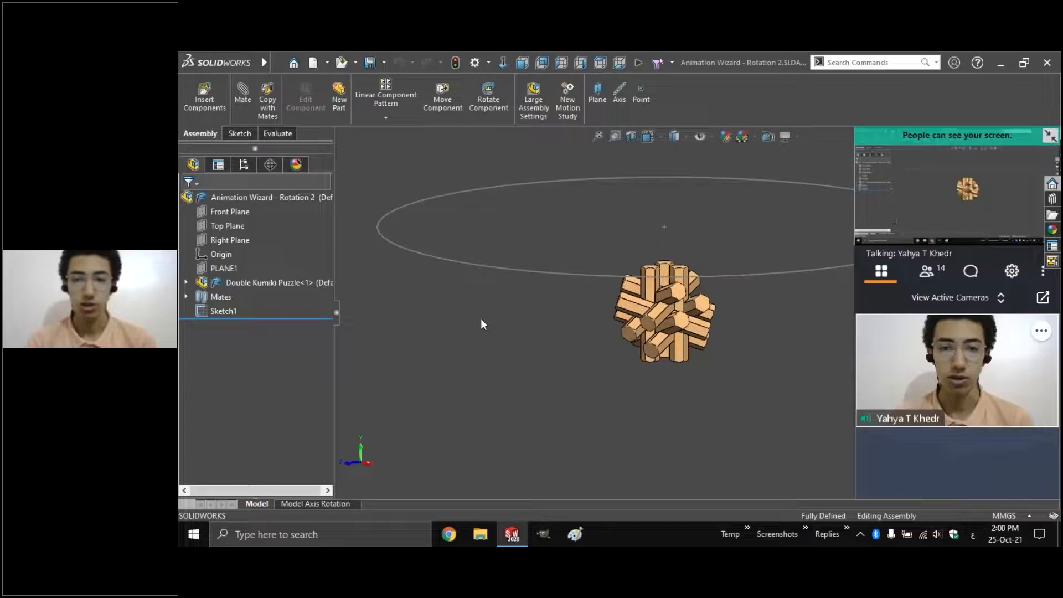
click(294, 165)
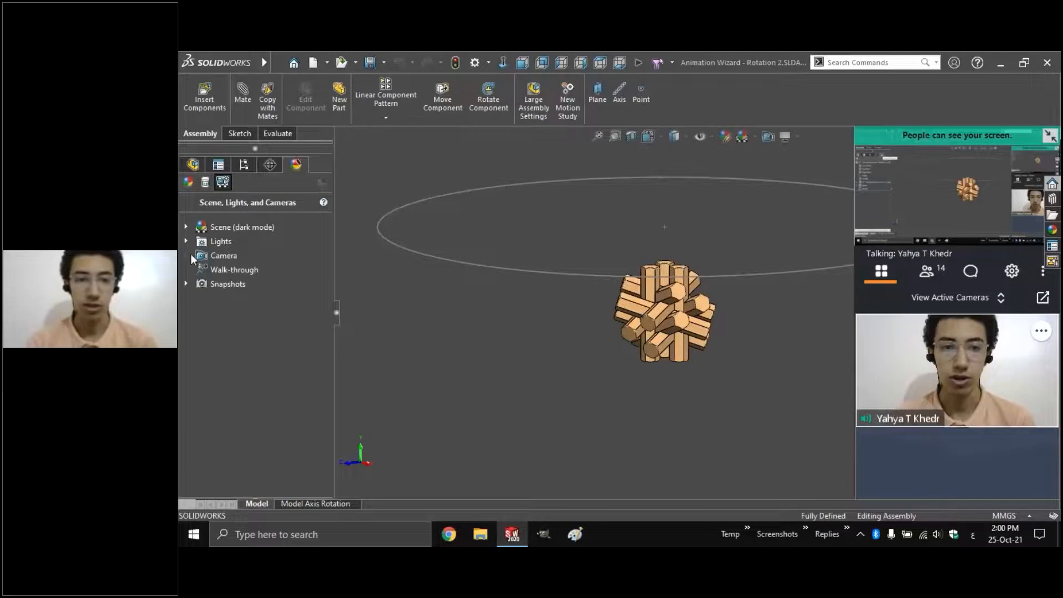
Show Camera1 and add a new camera, roughly moving it toward the orbit ellipse
click(191, 253)
click(234, 271)
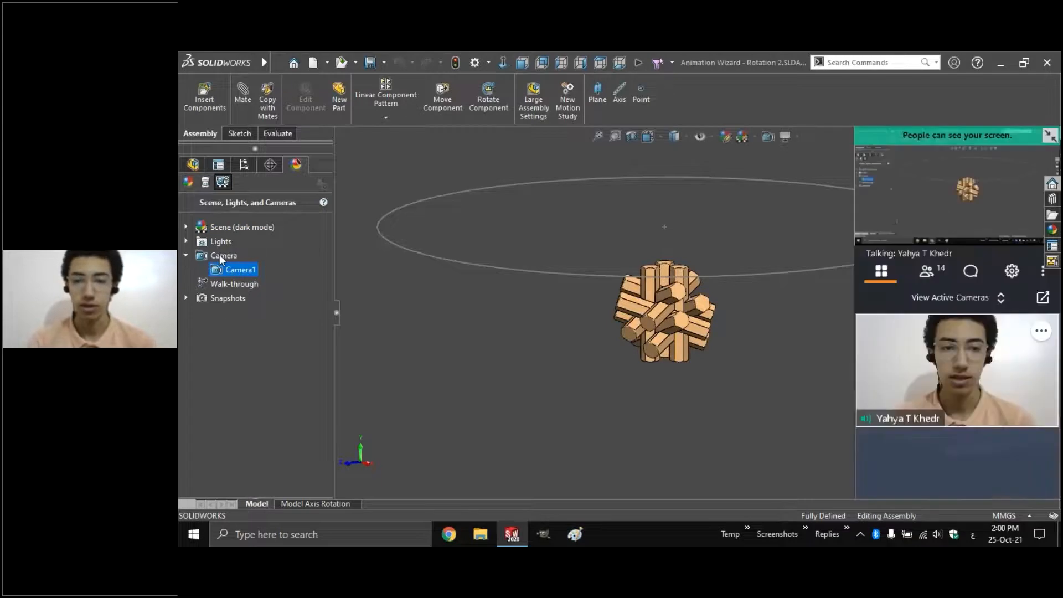
right_click(220, 256)
click(243, 263)
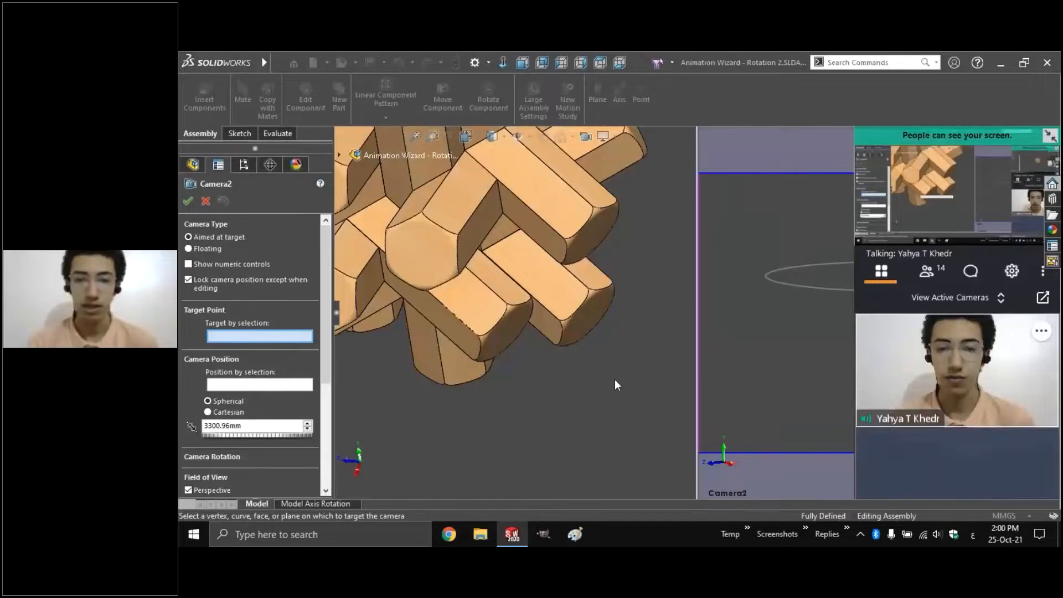
key(f)
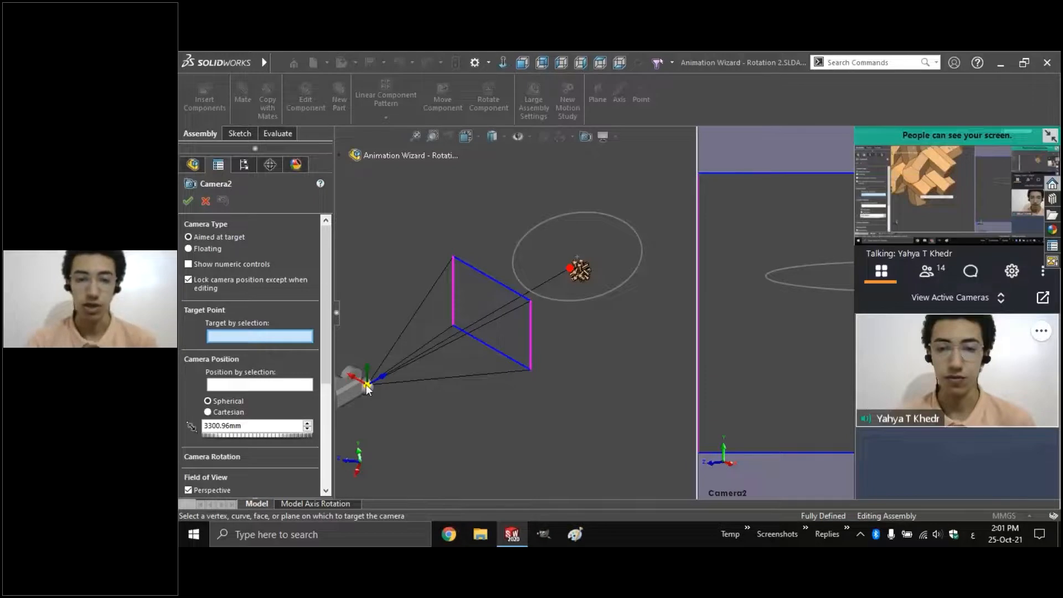
drag(367, 385, 471, 302)
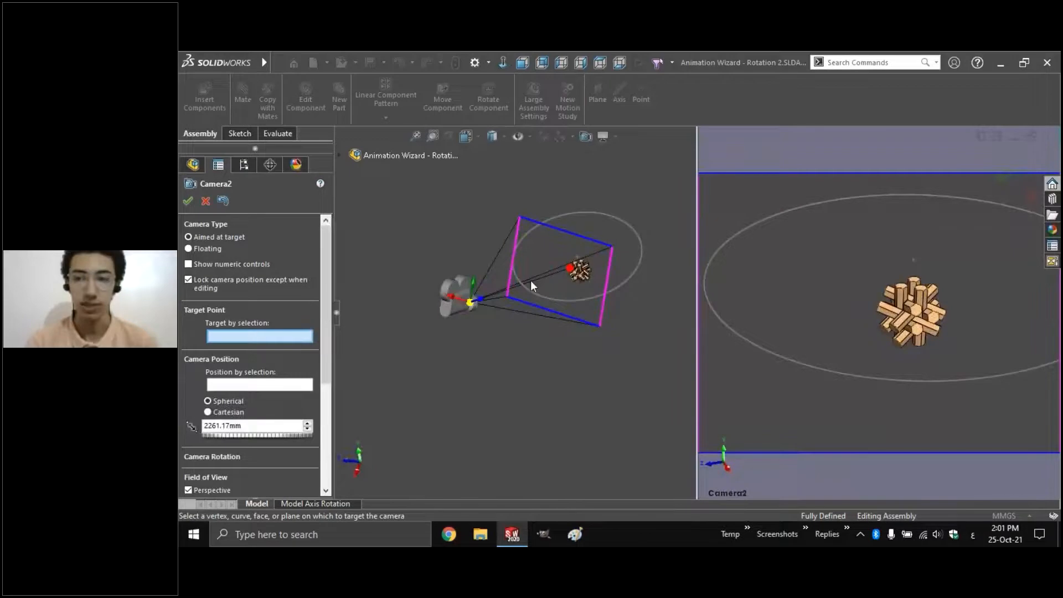
mouse_move(576, 270)
mouse_down()
mouse_move(585, 283)
mouse_move(589, 264)
mouse_move(563, 274)
mouse_move(579, 273)
mouse_up()
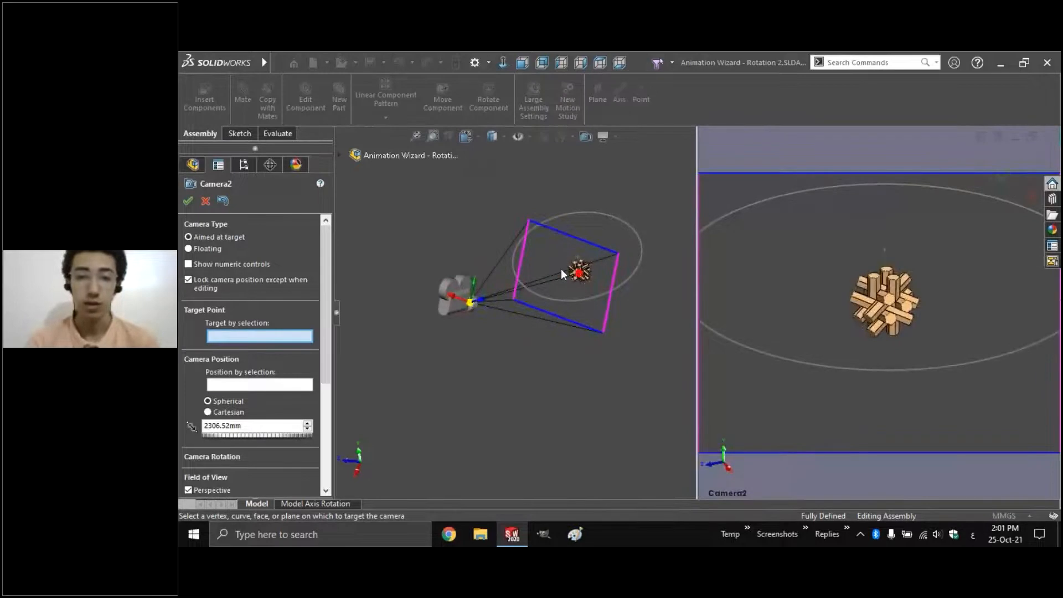
Aim the camera at the assembly Origin and place it on Arc1@Sketch1
click(340, 155)
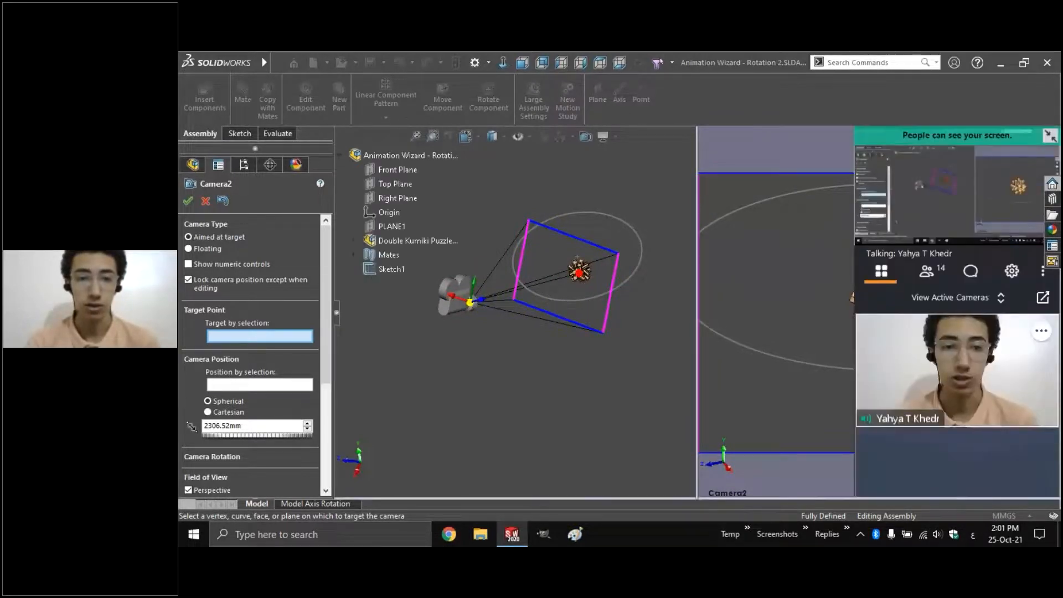
click(383, 212)
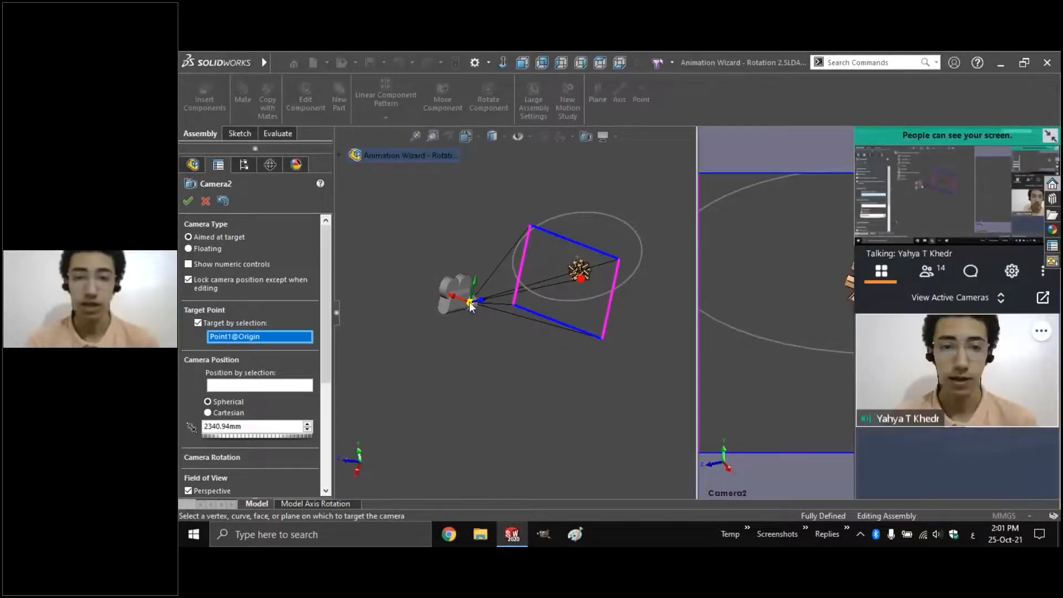
drag(469, 305, 516, 316)
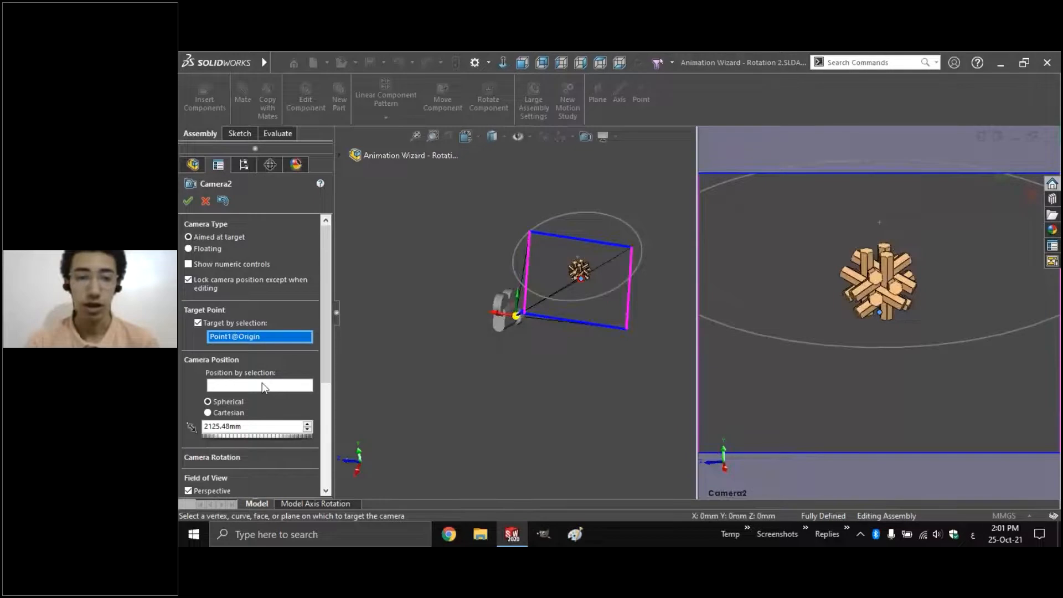
click(263, 385)
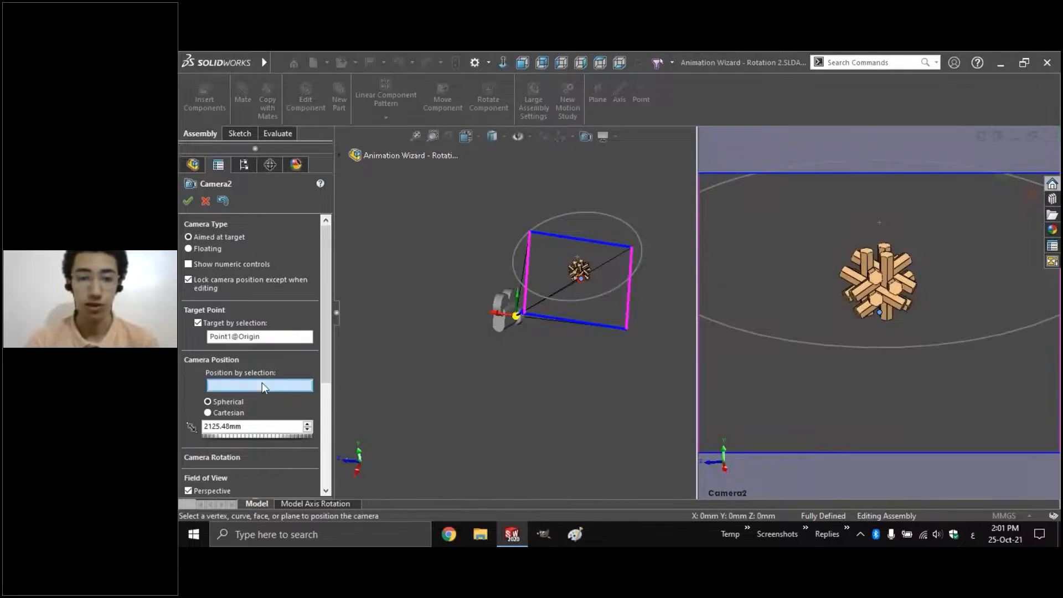
click(514, 268)
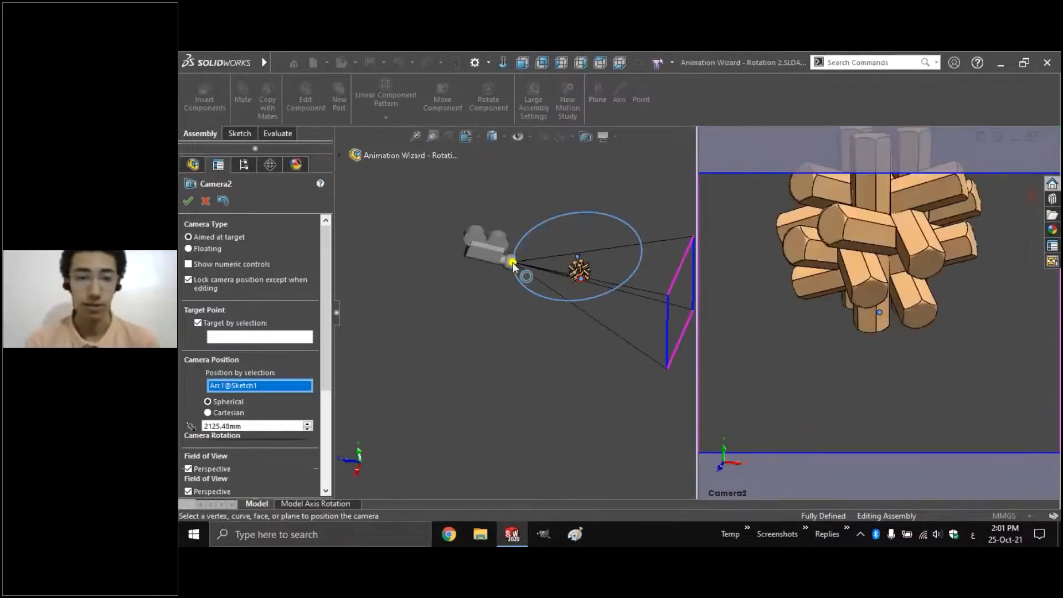
Enable numeric controls, set the camera target Y to 125 mm, and slide the camera along the arc
click(211, 264)
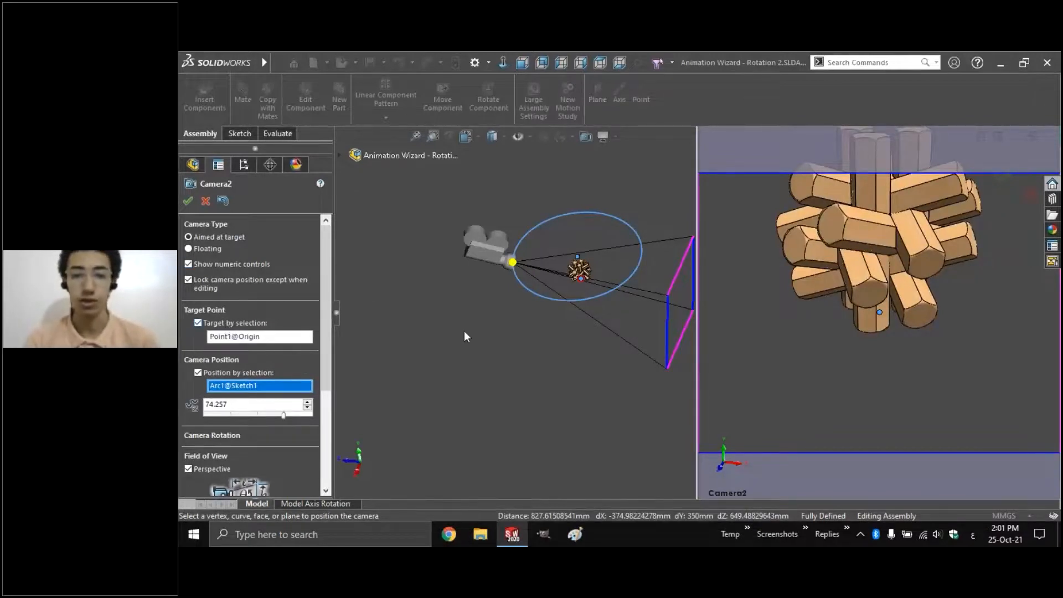
scroll(584, 232, down, 3)
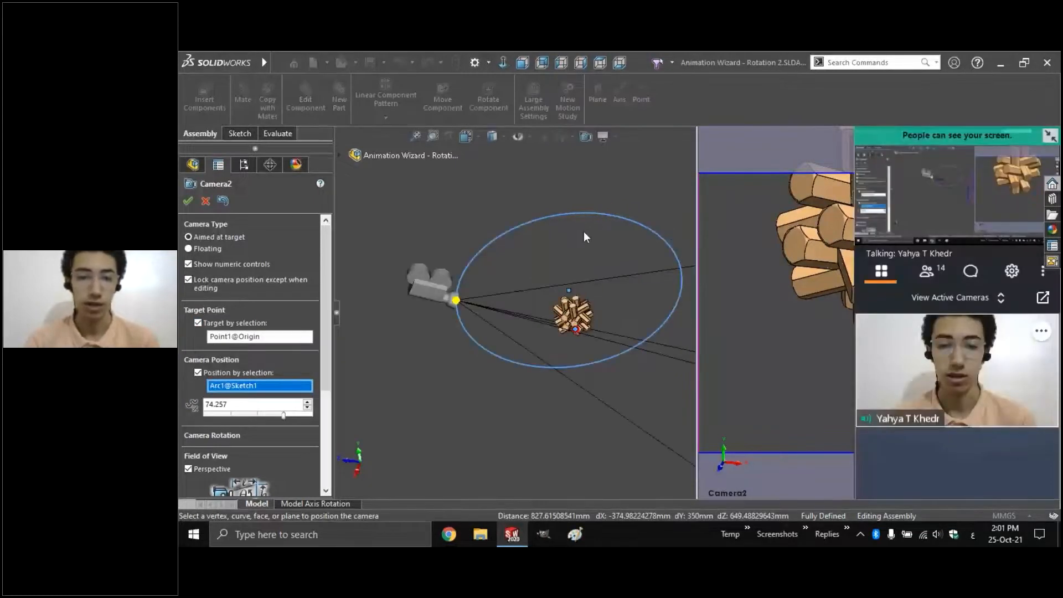
click(242, 339)
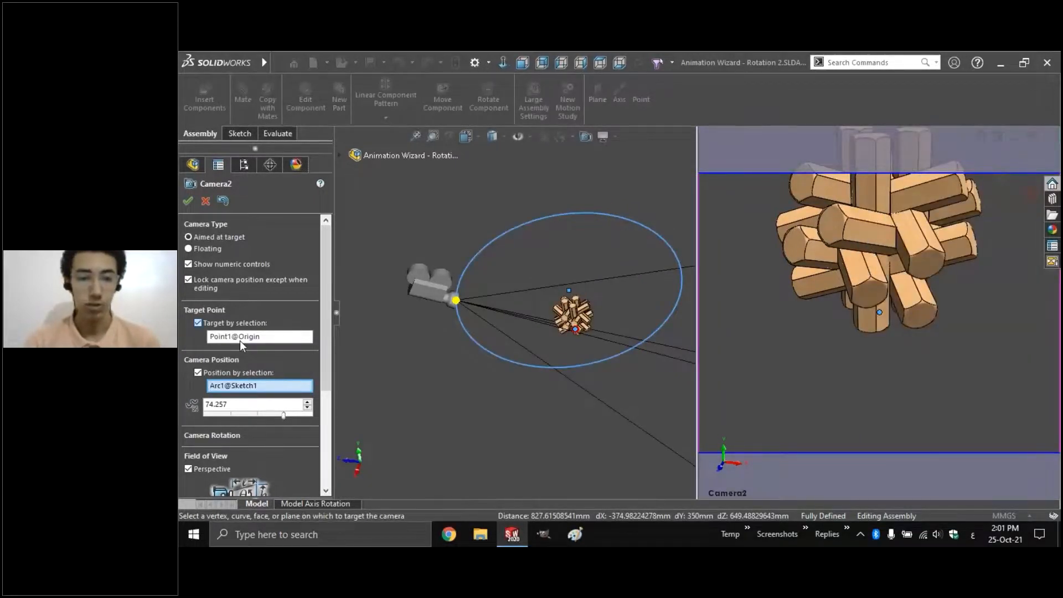
click(198, 323)
click(246, 380)
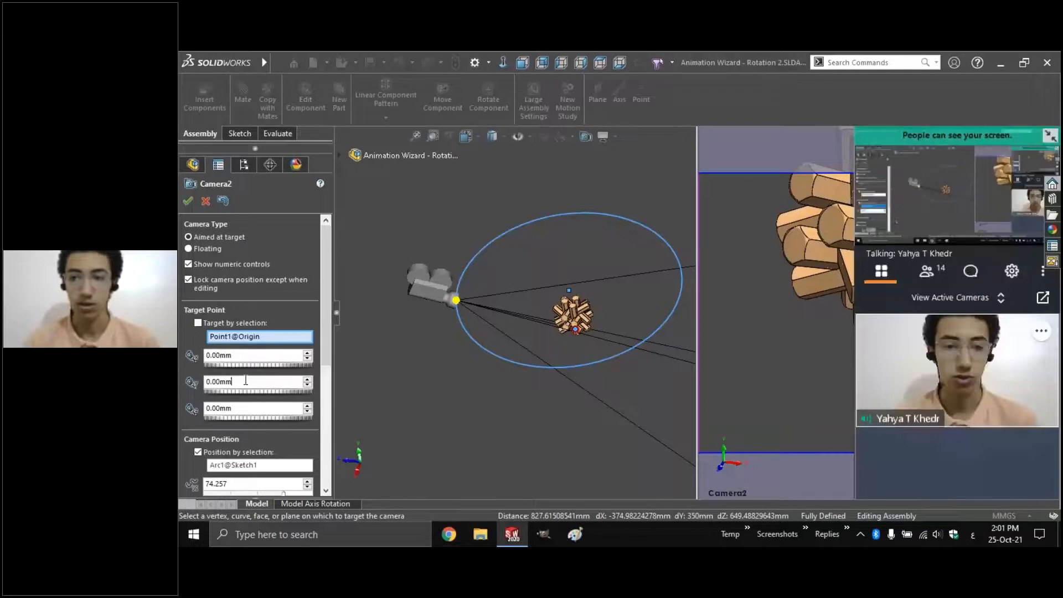
key(ctrl+a)
text(125)
key(Return)
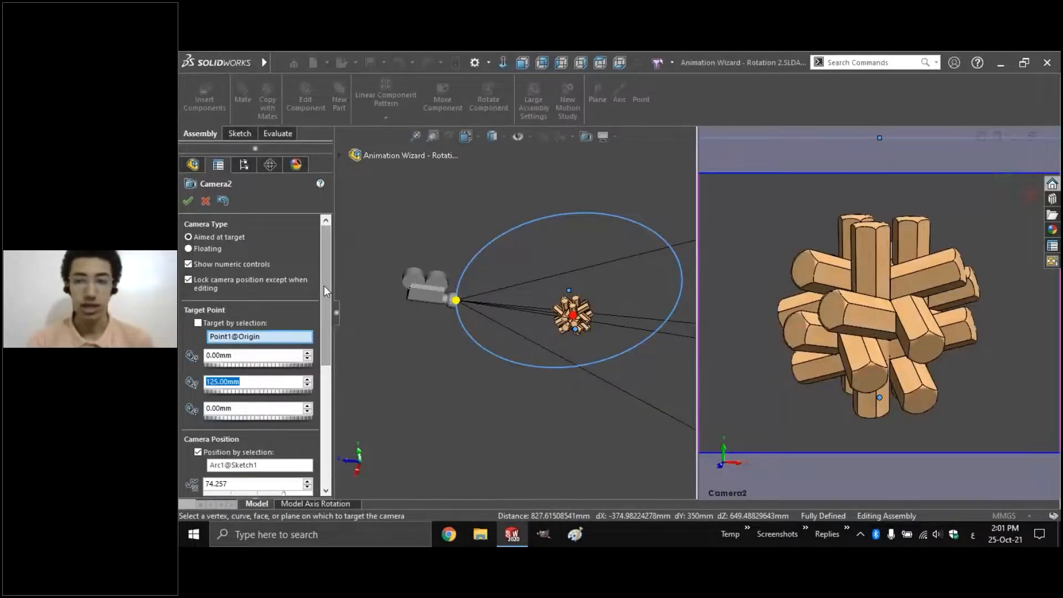
drag(324, 286, 324, 324)
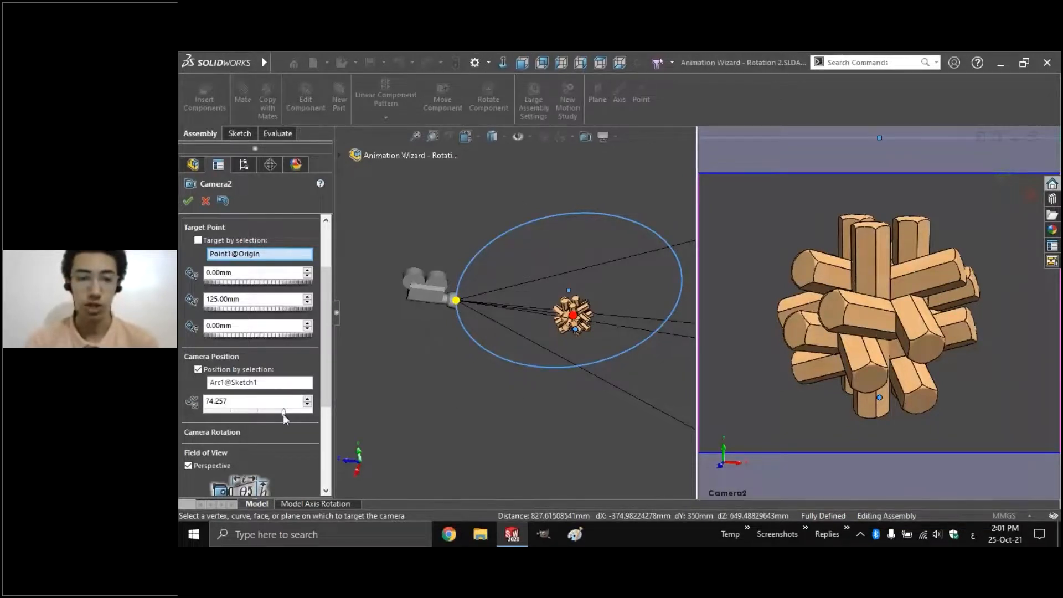
drag(284, 414, 178, 407)
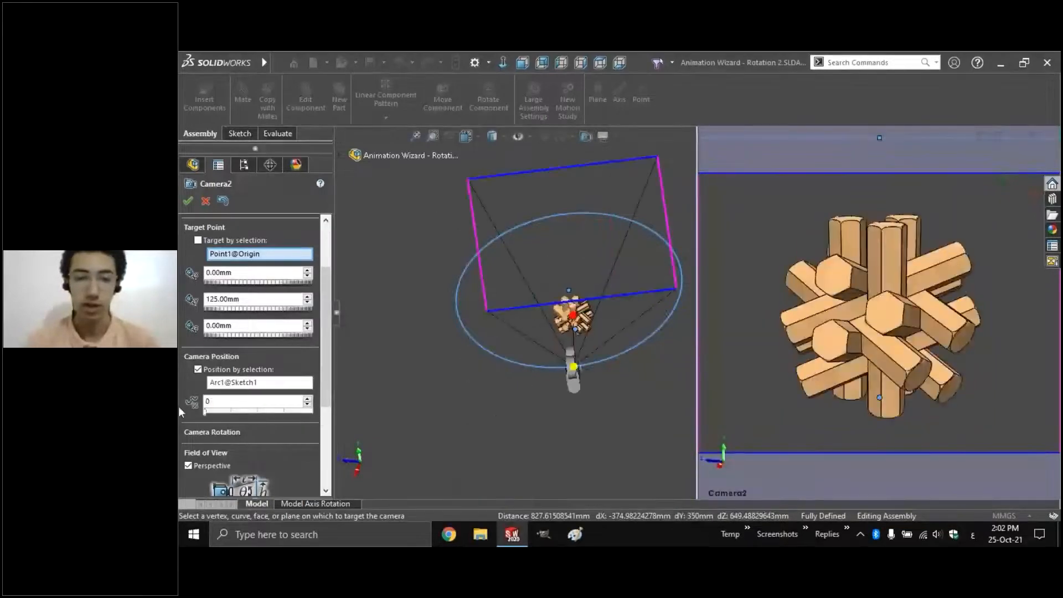
Accept Camera2, create a new 5 sec motion study, and select Camera2's 5 sec key
click(188, 202)
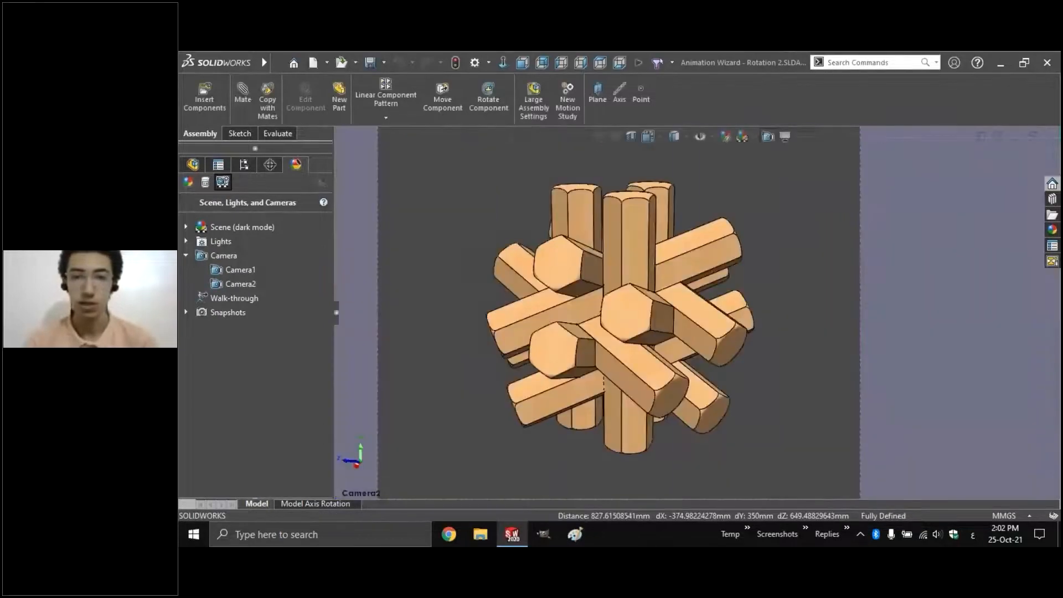
click(567, 102)
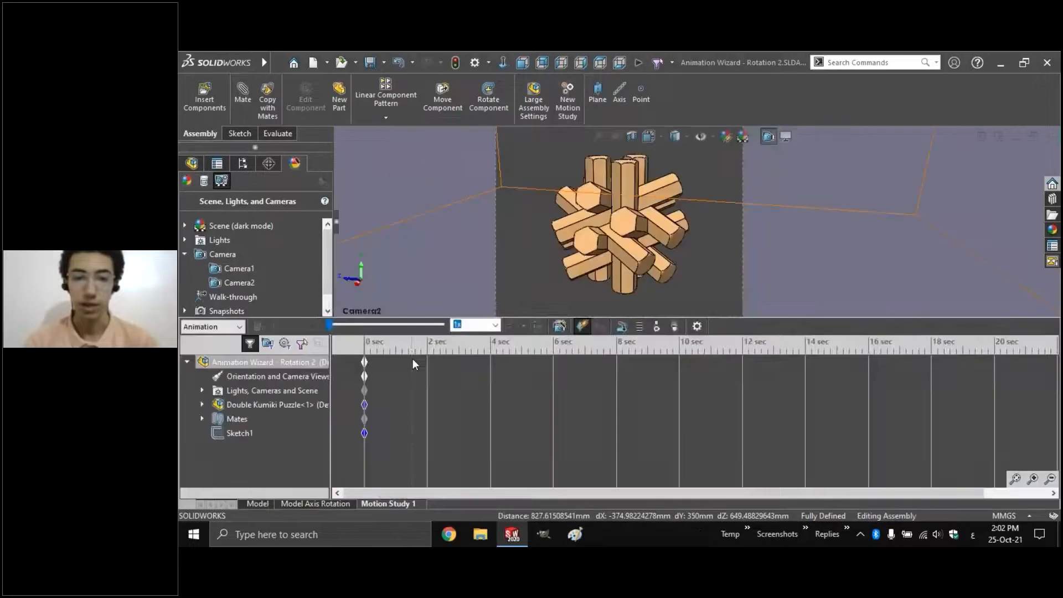
drag(413, 358, 521, 354)
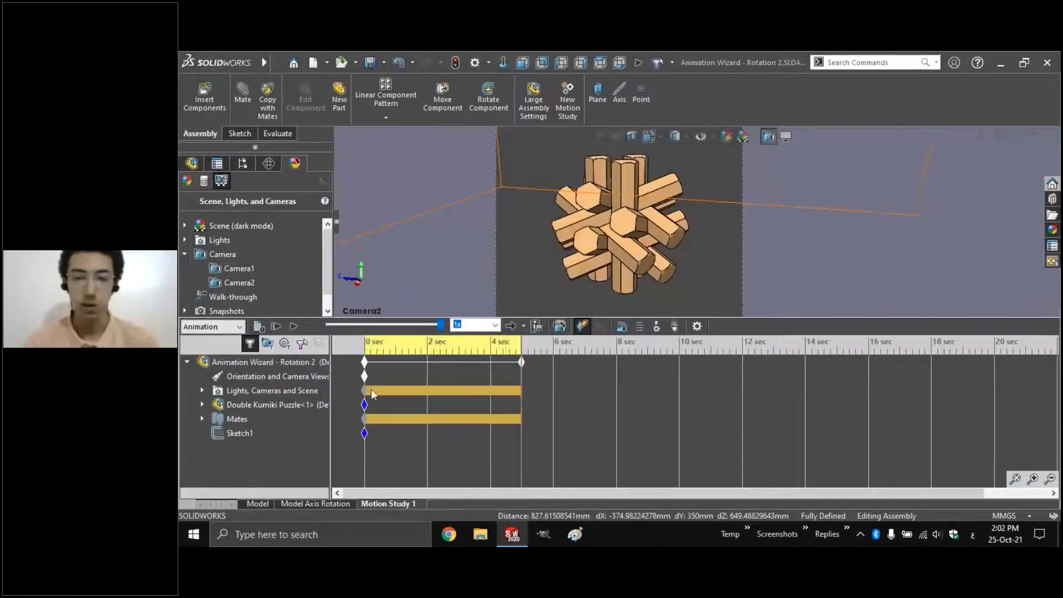
click(201, 390)
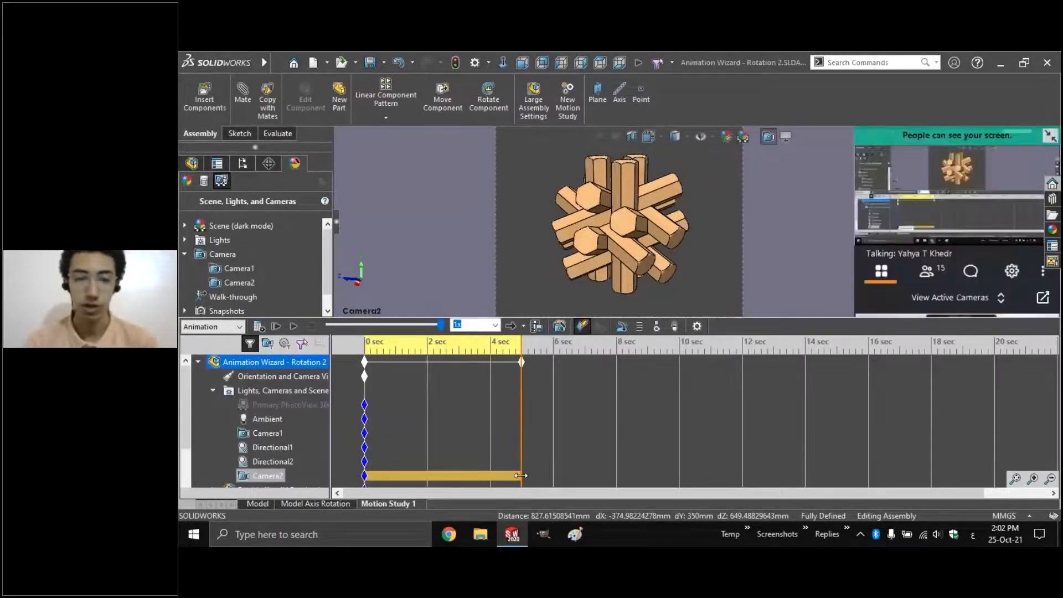
click(526, 471)
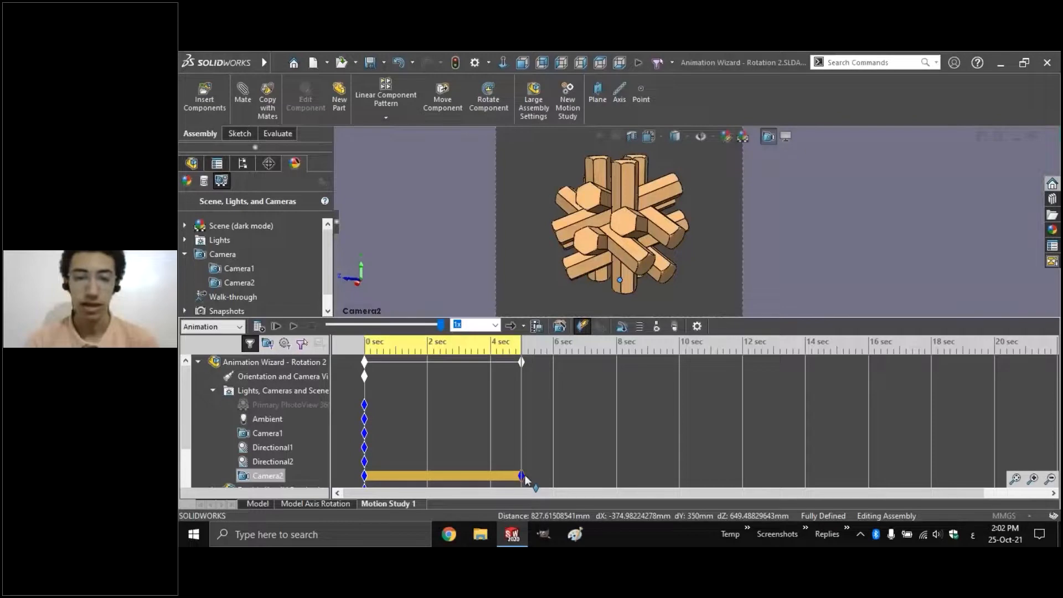
At the 5 sec key, set Camera2's arc position to 100, then play the study
double_click(523, 476)
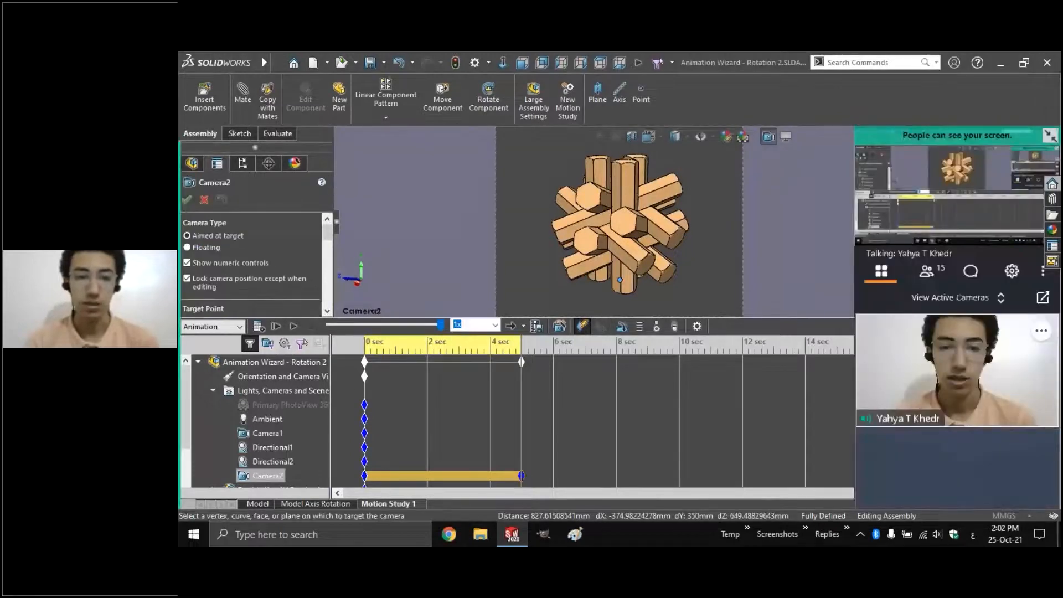
drag(328, 235, 328, 267)
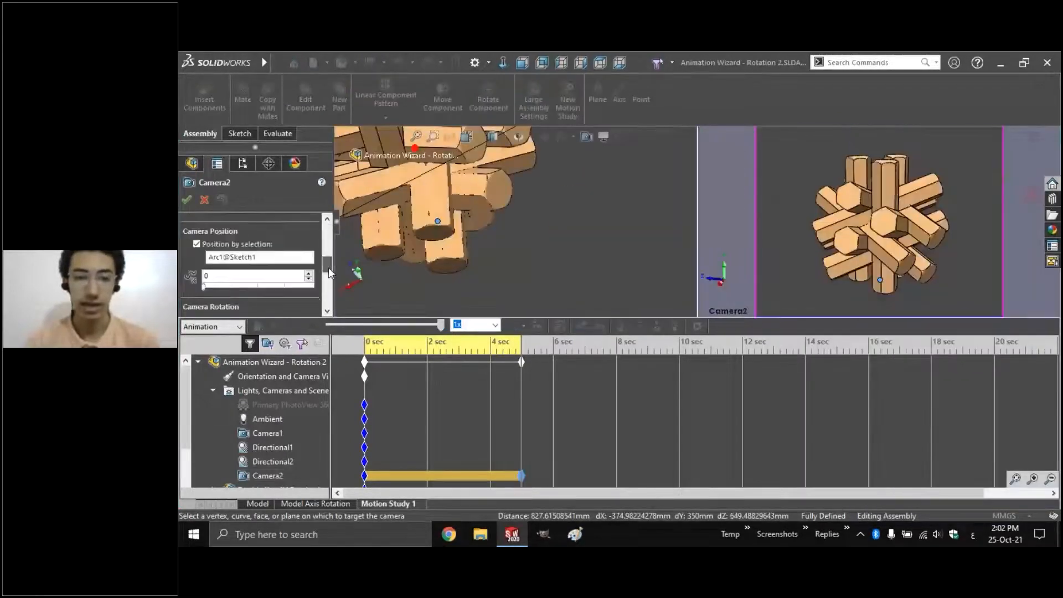
drag(204, 287, 329, 292)
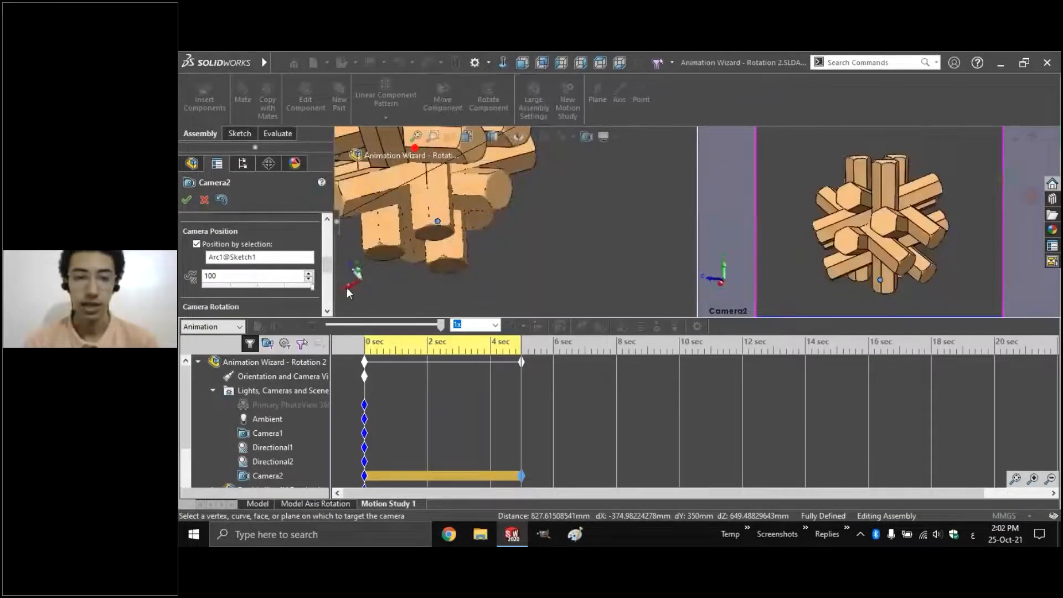
click(185, 200)
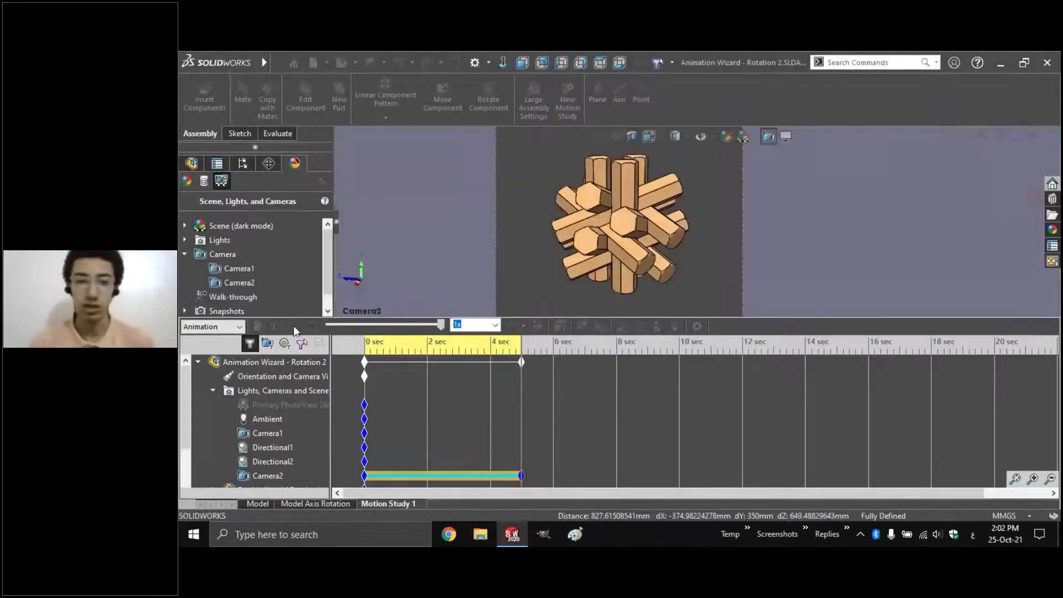
click(294, 326)
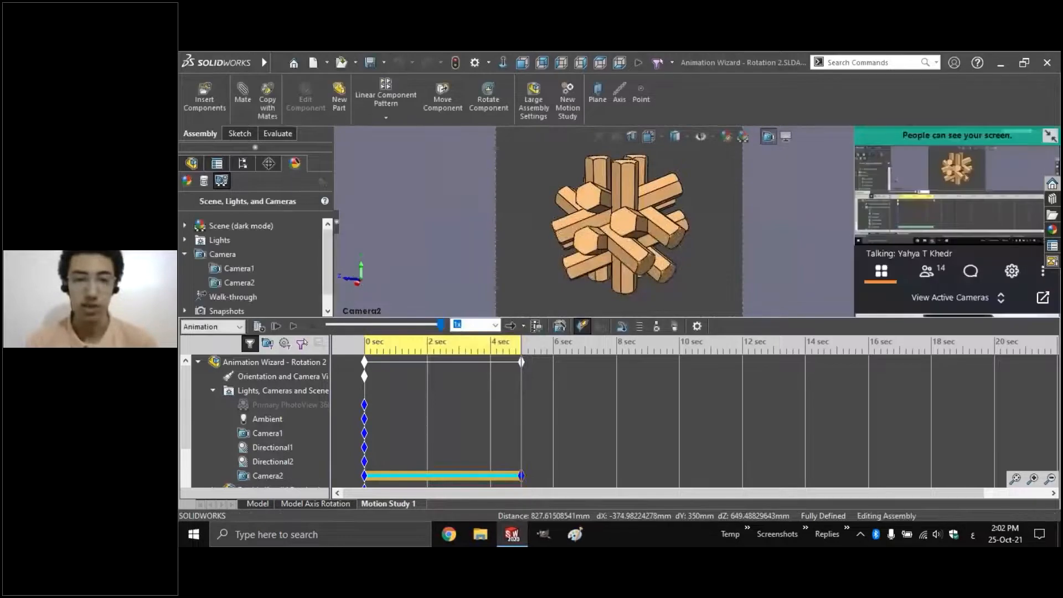
click(294, 326)
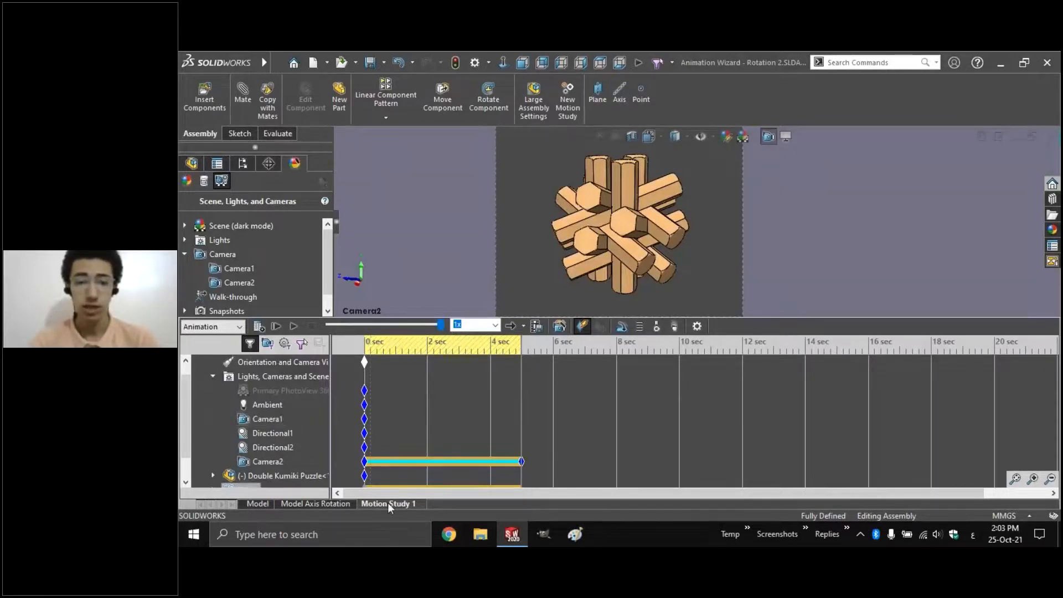
Compare Motion Study 1 with the Model Axis Rotation study
right_click(387, 502)
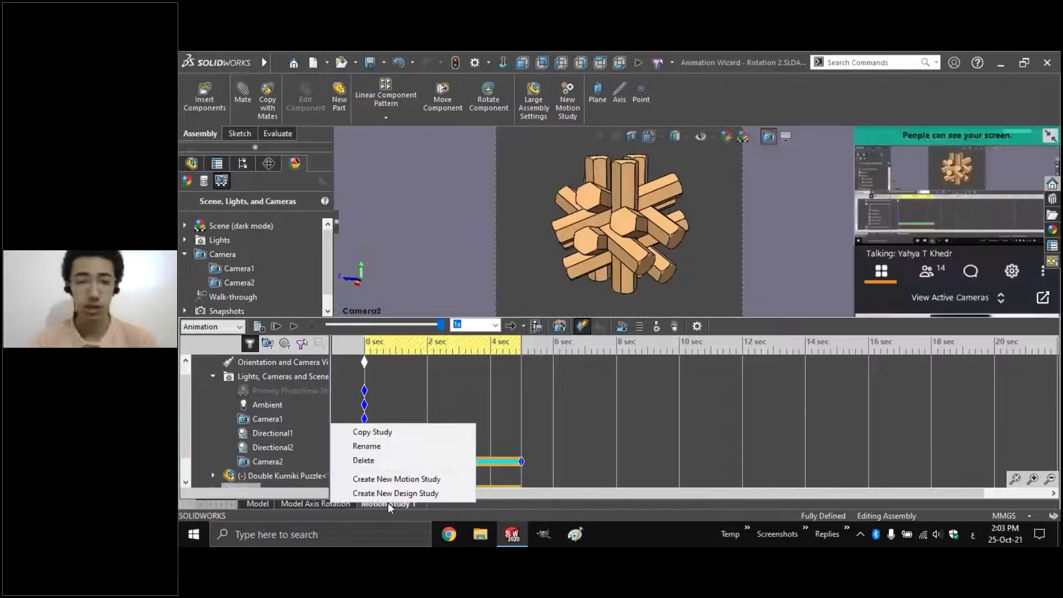
click(365, 458)
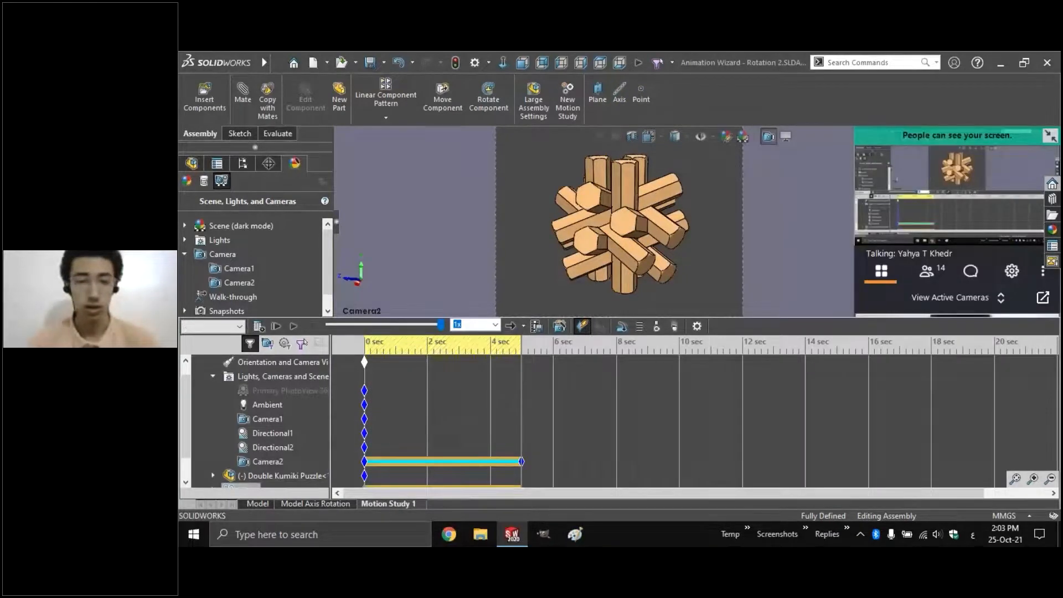
click(257, 503)
click(298, 504)
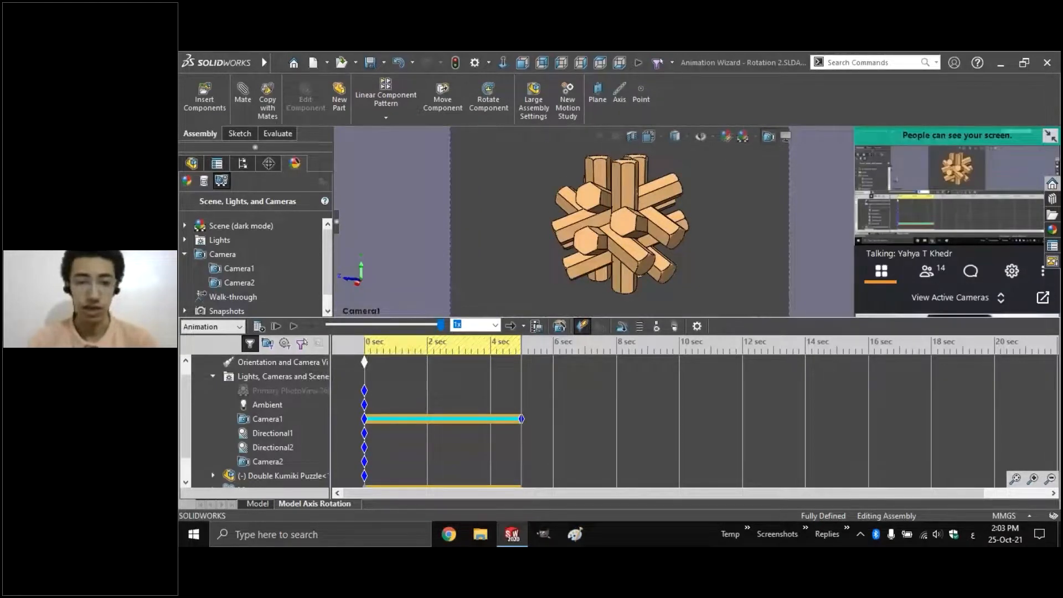
click(257, 504)
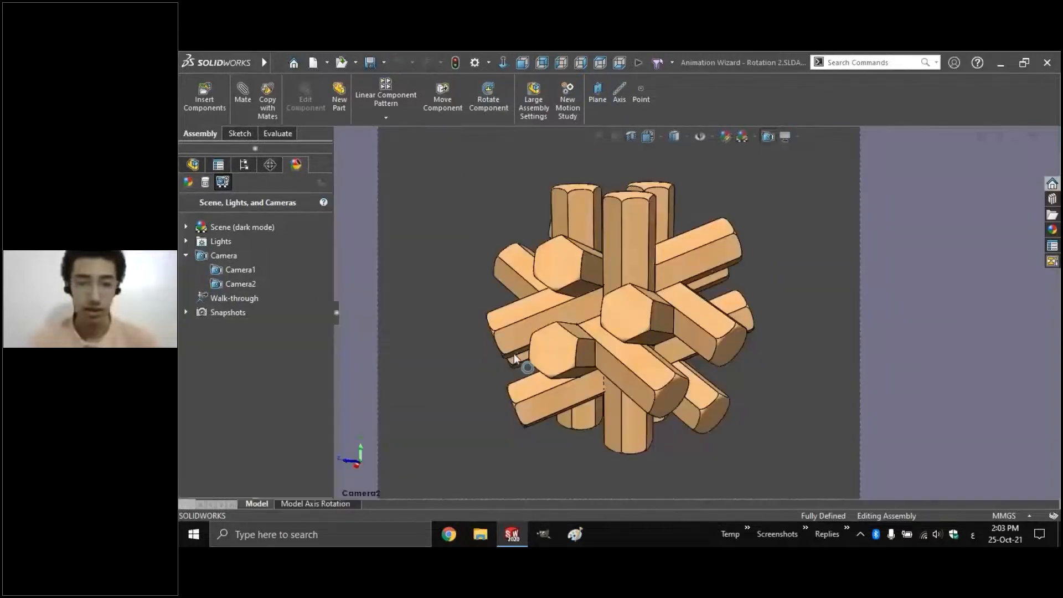
Rewind Motion Study 1 to 0 sec and view the puzzle through Camera2
right_click(521, 461)
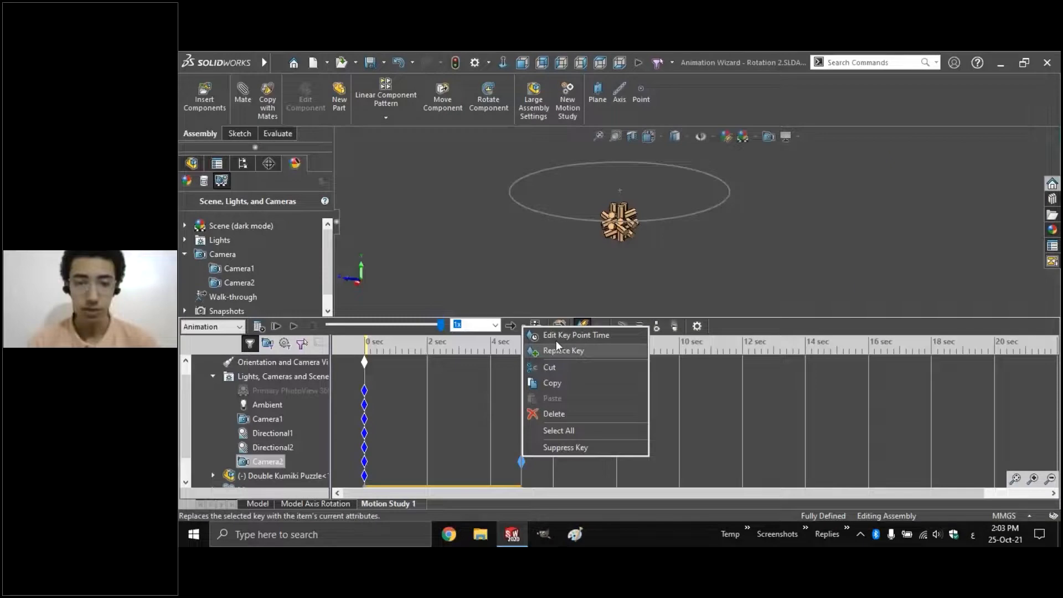
click(379, 466)
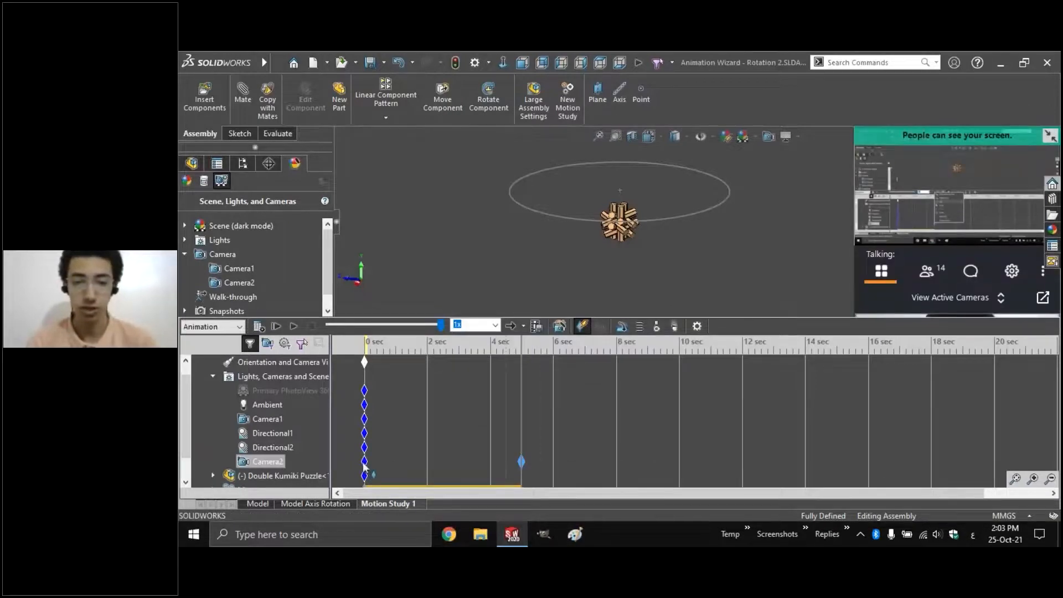
click(364, 352)
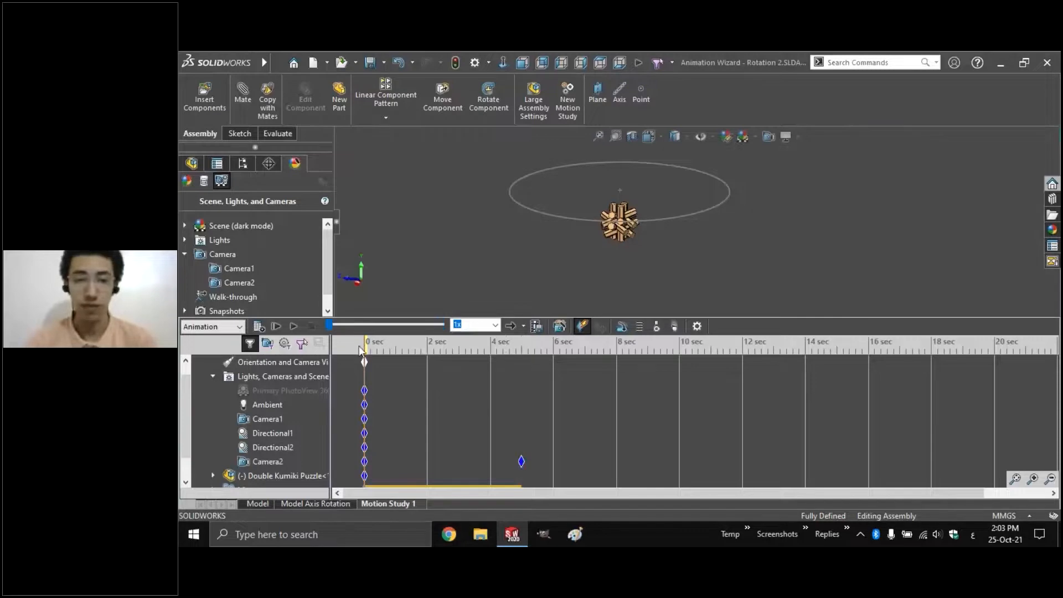
click(440, 367)
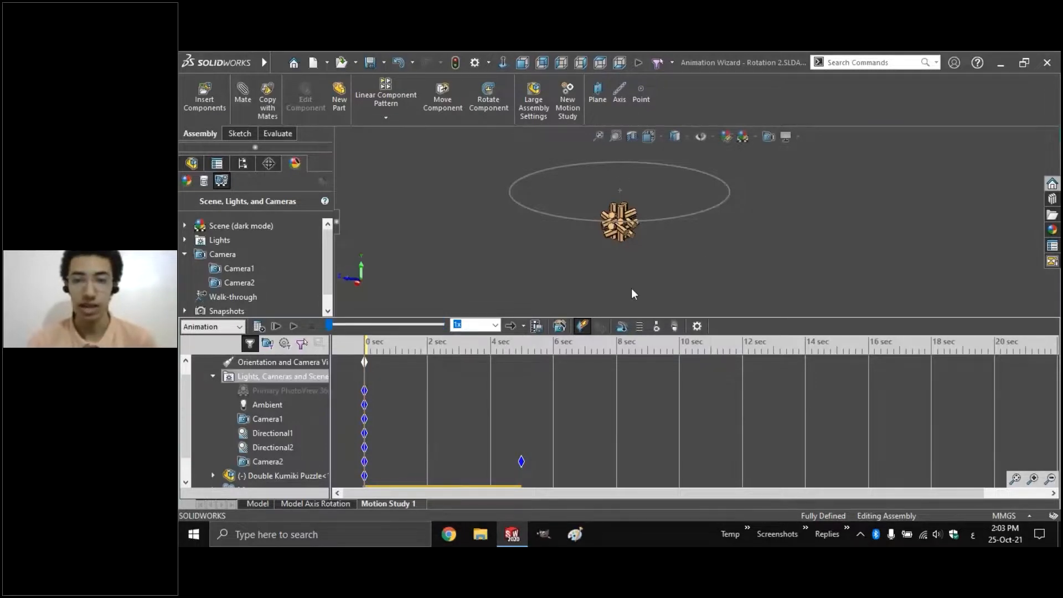
click(781, 167)
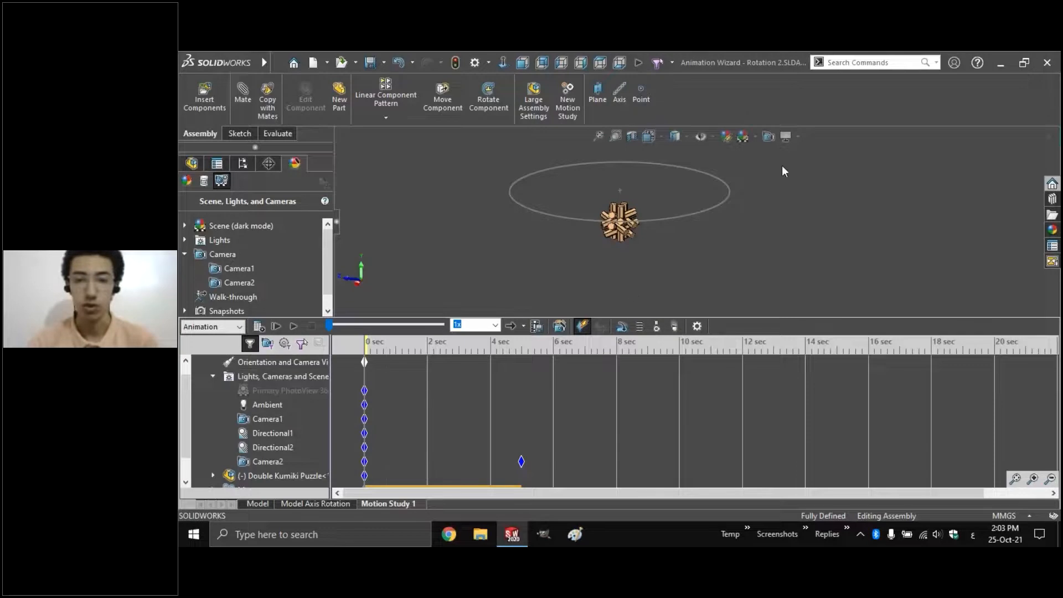
click(769, 137)
click(557, 267)
click(588, 357)
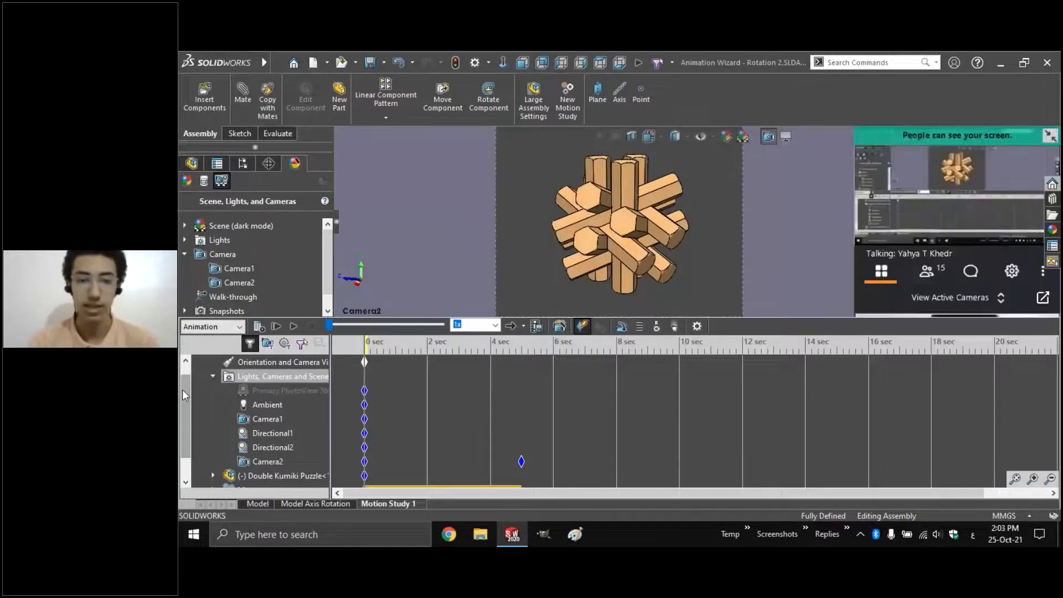
Select the Animation Wizard - Rotation 2 assembly and close it with Ctrl+W
scroll(185, 391, up, 1)
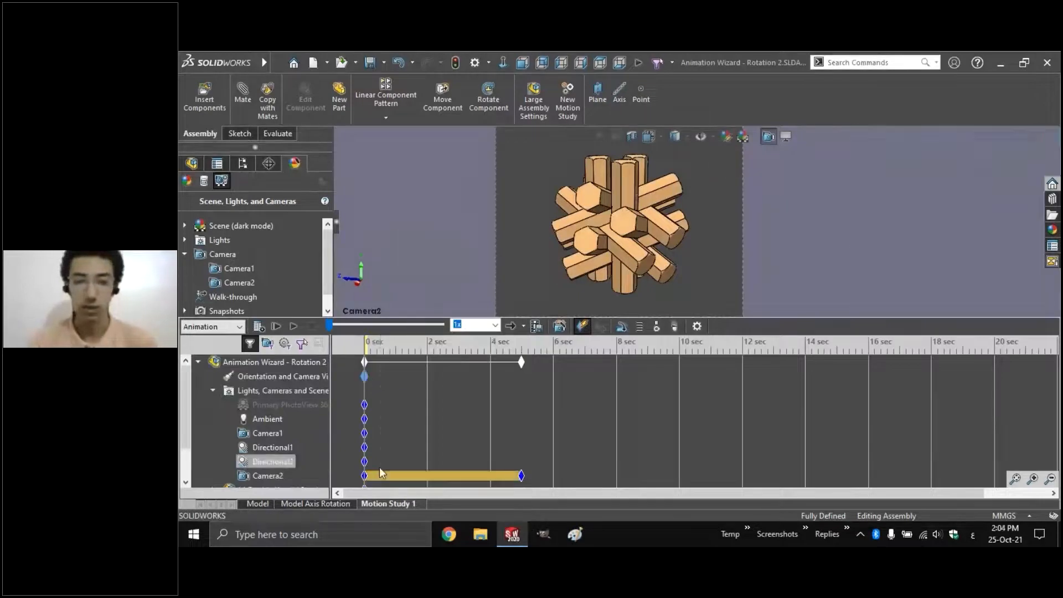
click(344, 364)
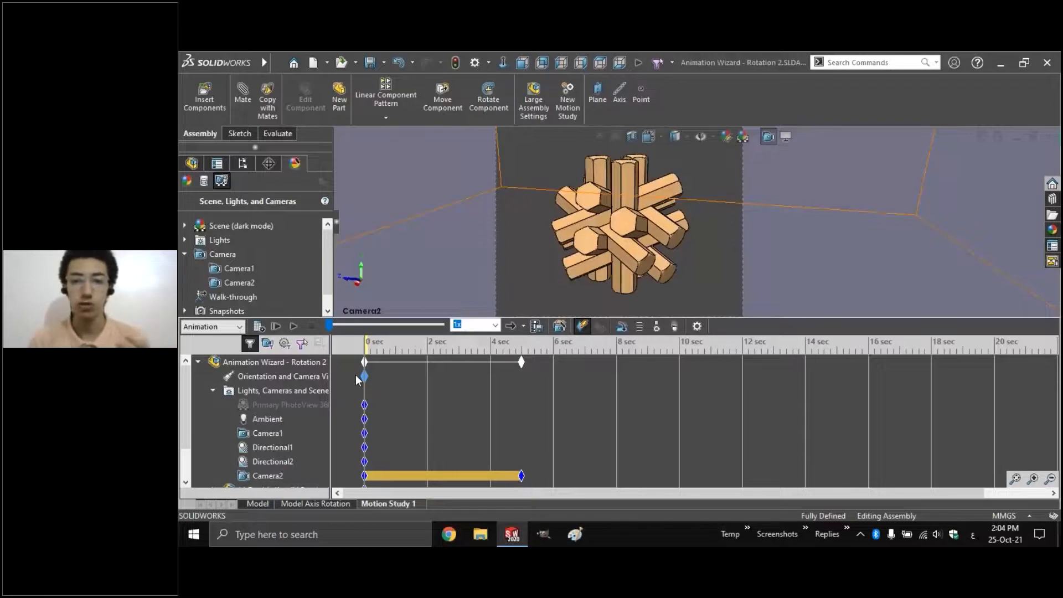
click(350, 363)
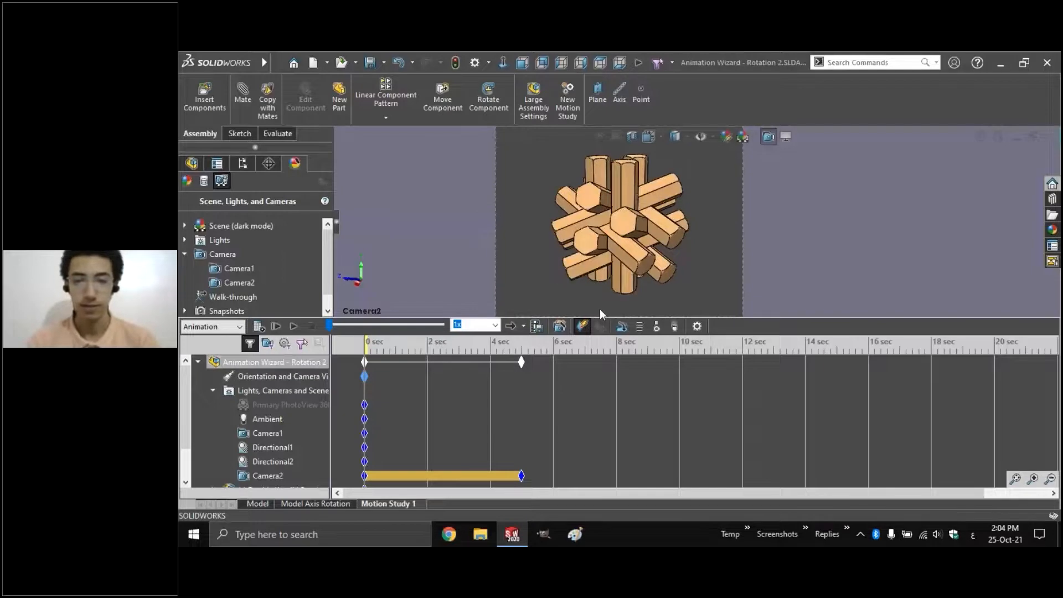
key(ctrl+w)
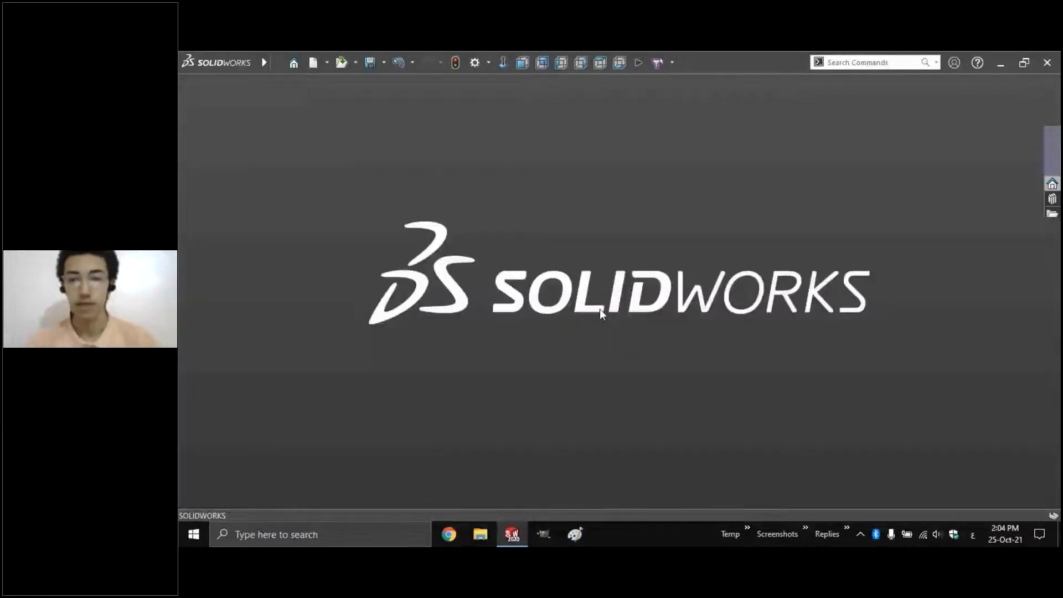
From the slideshow, open the Screen Axis Rotation CAD link, confirming the Office security prompt
key(alt+Tab)
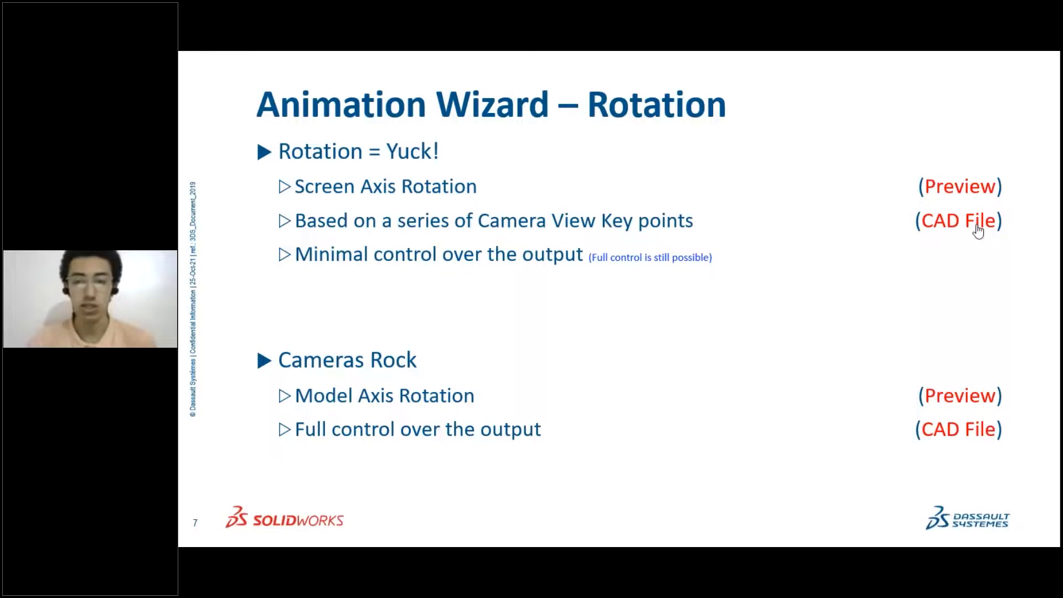
click(936, 224)
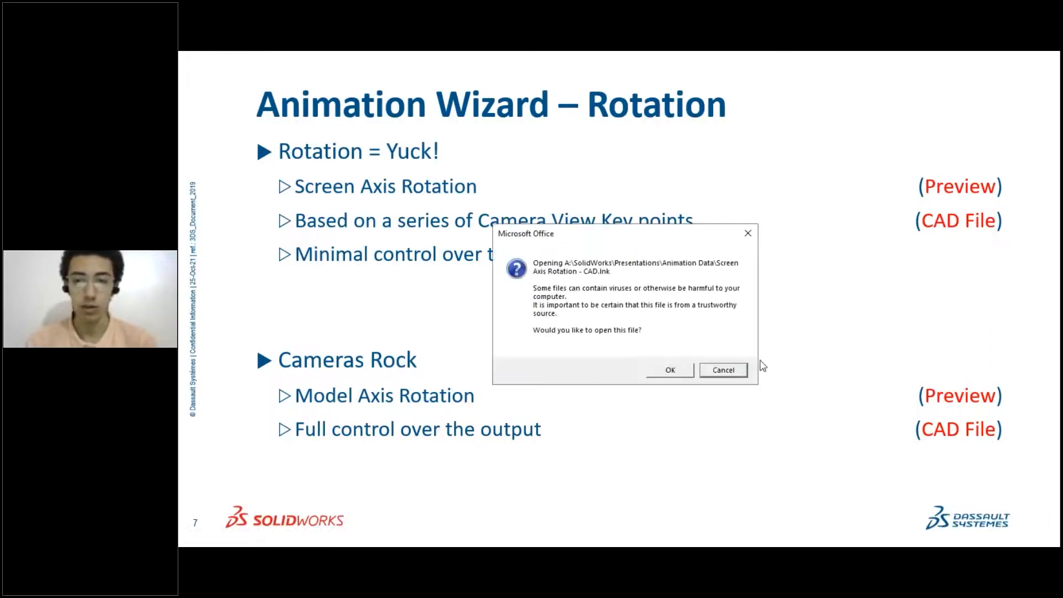
click(670, 370)
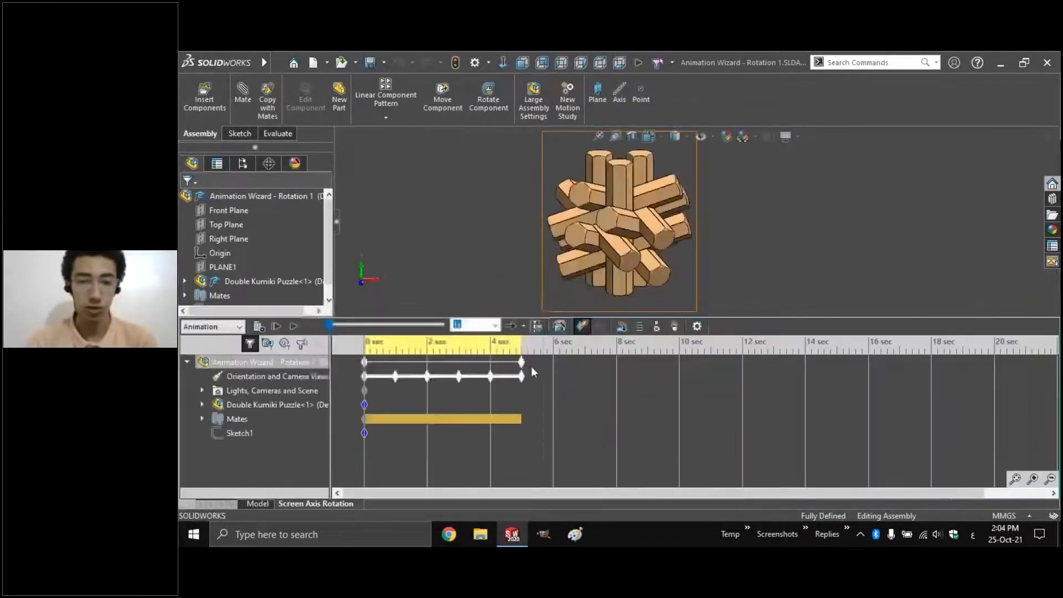
Move the 2 sec Orientation and Camera Views key earlier, replay the Screen Axis Rotation animation, and close the assembly
drag(397, 377, 438, 378)
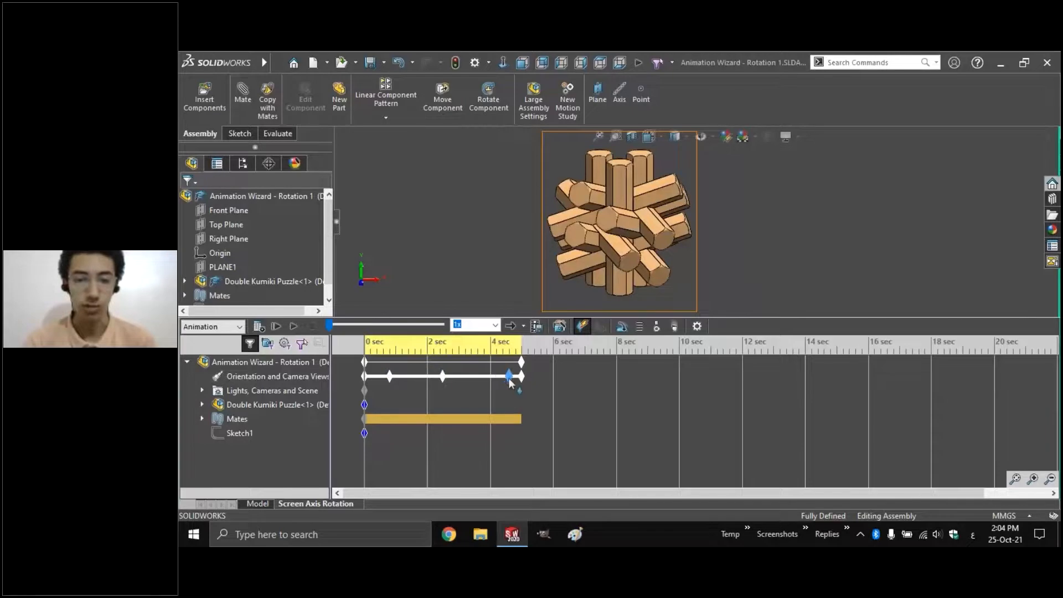
click(293, 326)
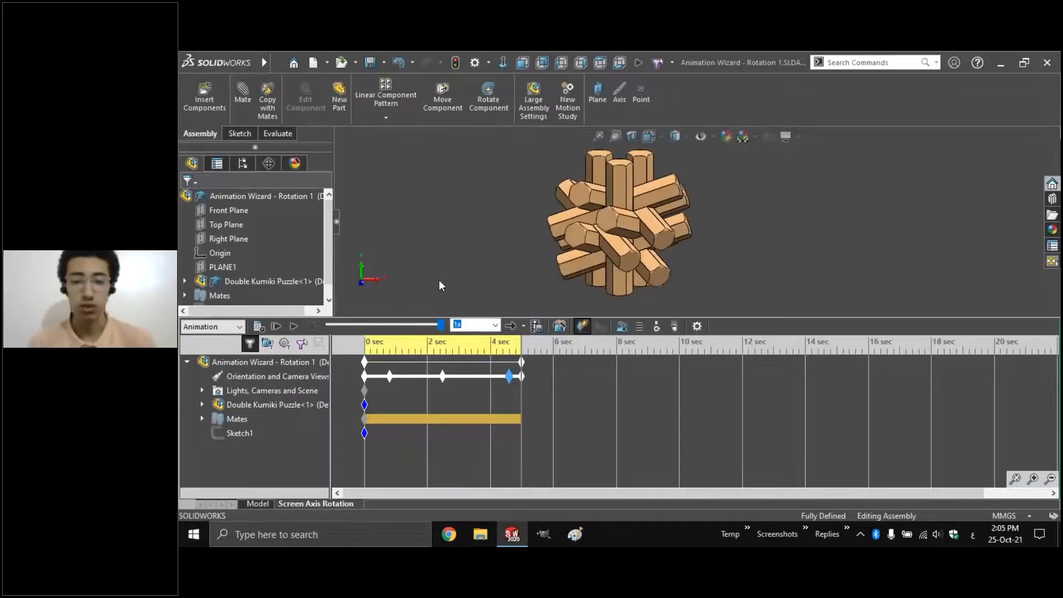
key(ctrl+w)
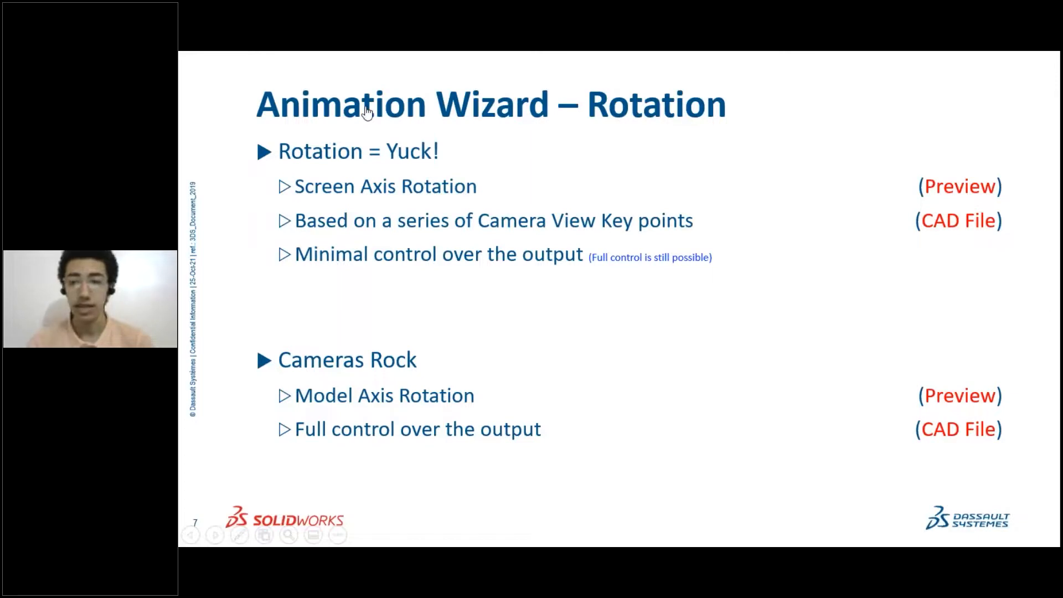
Go back to the Animation Techniques slide and follow the Mate Controllers link to slide 8
key(Left)
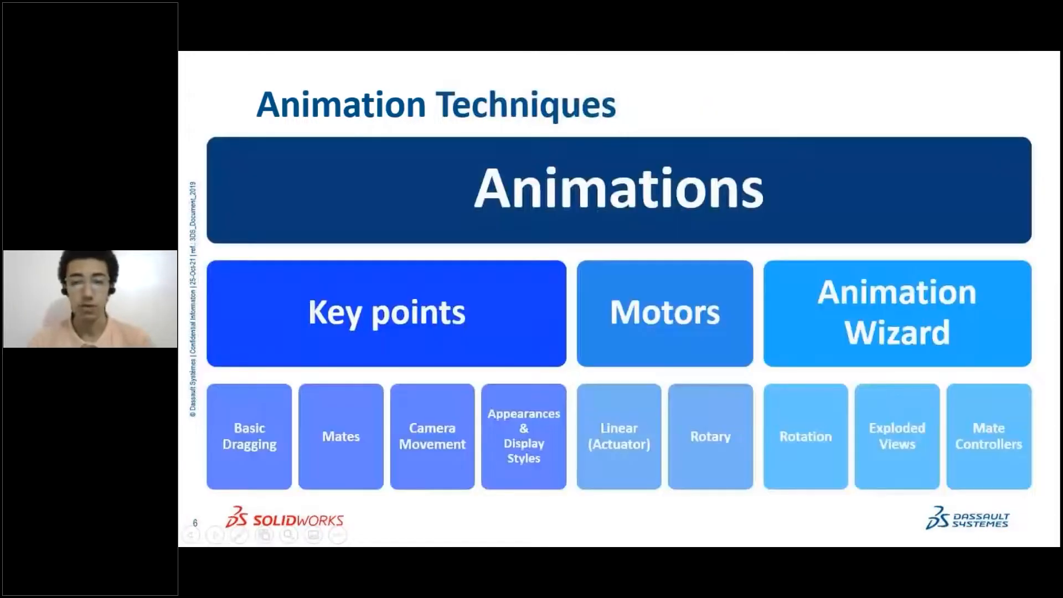
click(895, 431)
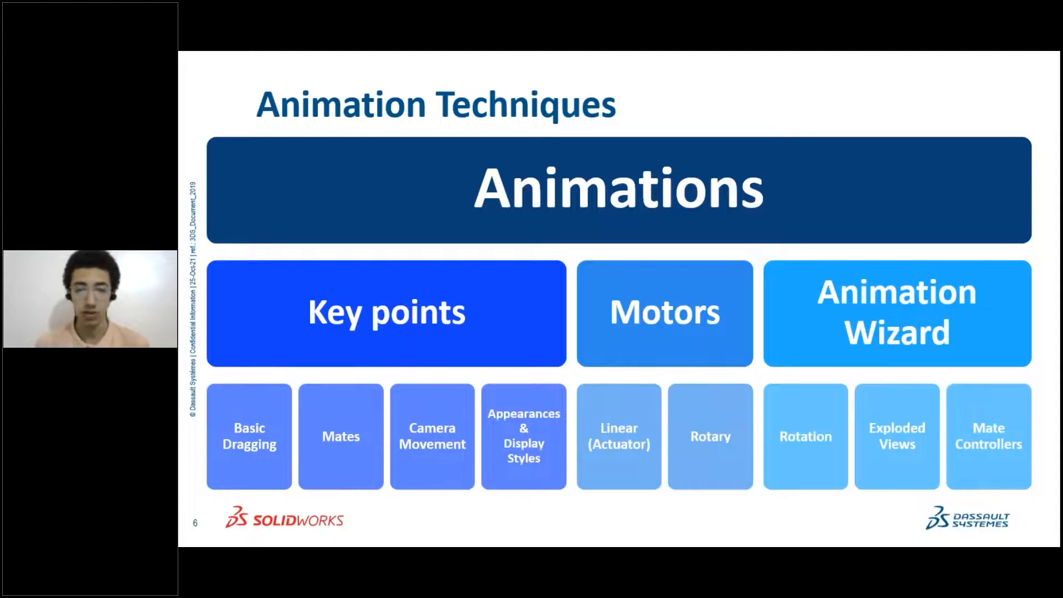
click(984, 439)
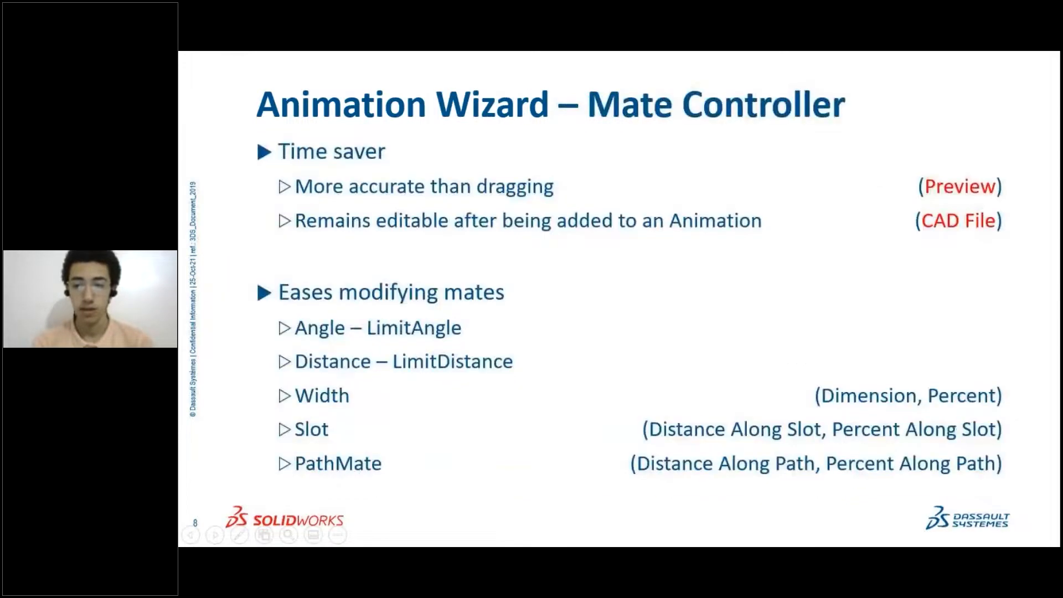
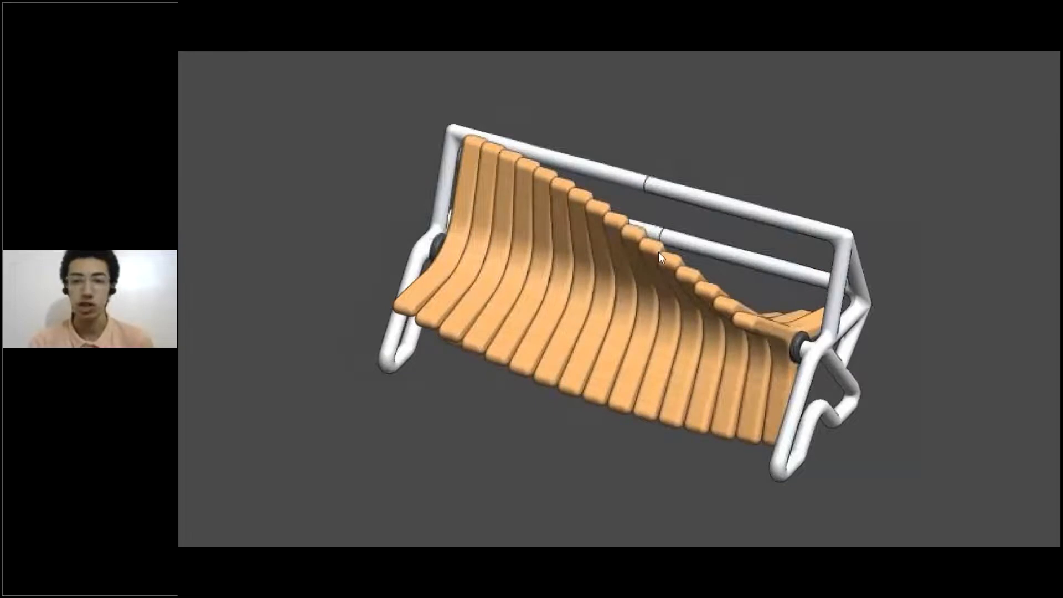
Go to the Mate Controllers slide and open Multi-functional Couch.SLDASM from its CAD File link
click(750, 286)
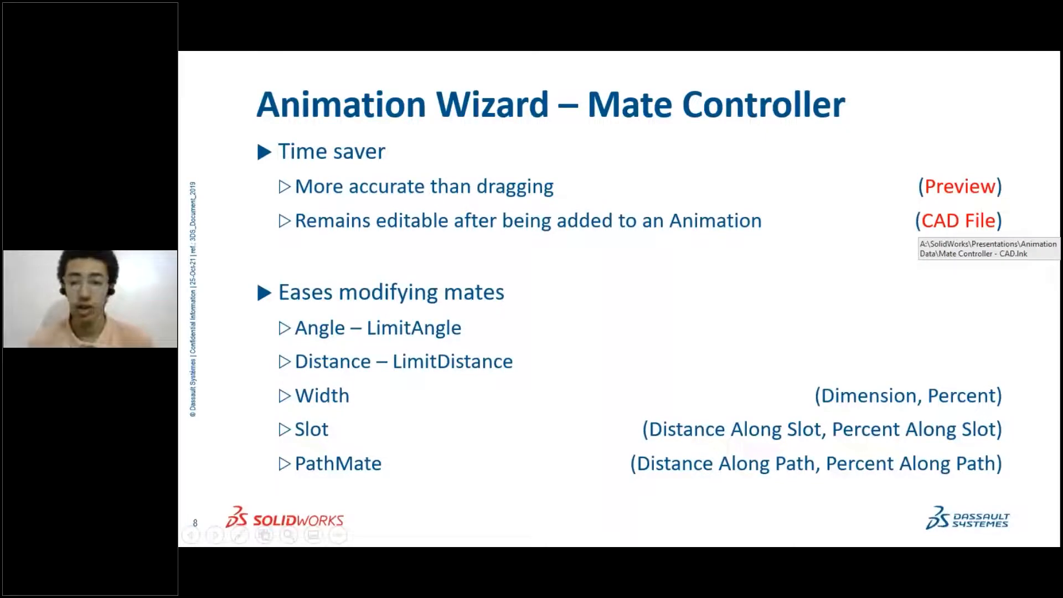
click(959, 221)
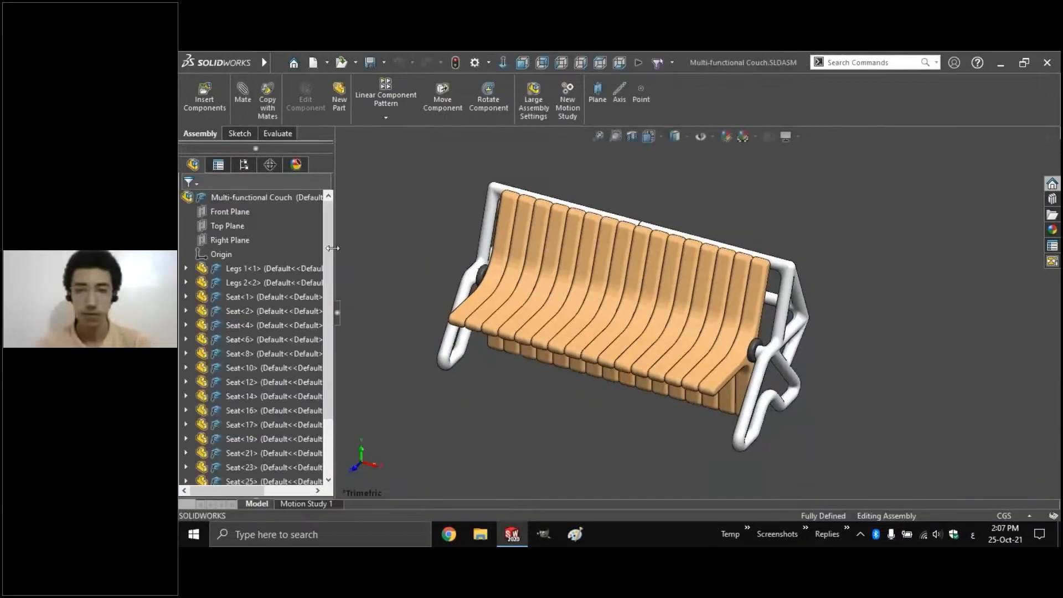
Start a new Mate Controller for the couch assembly from the Insert menu
scroll(332, 266, down, 3)
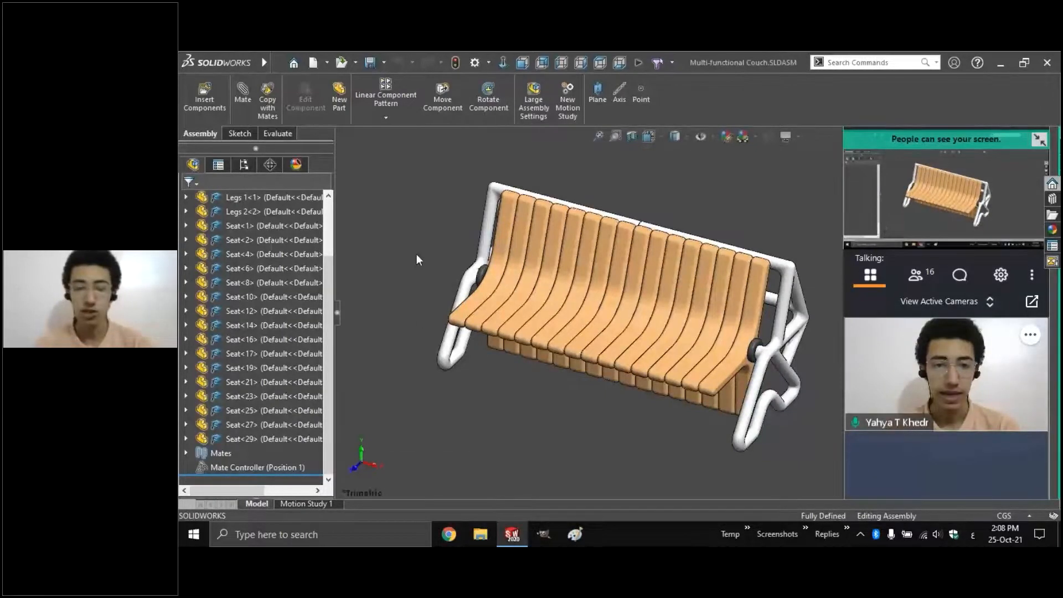
mouse_move(284, 64)
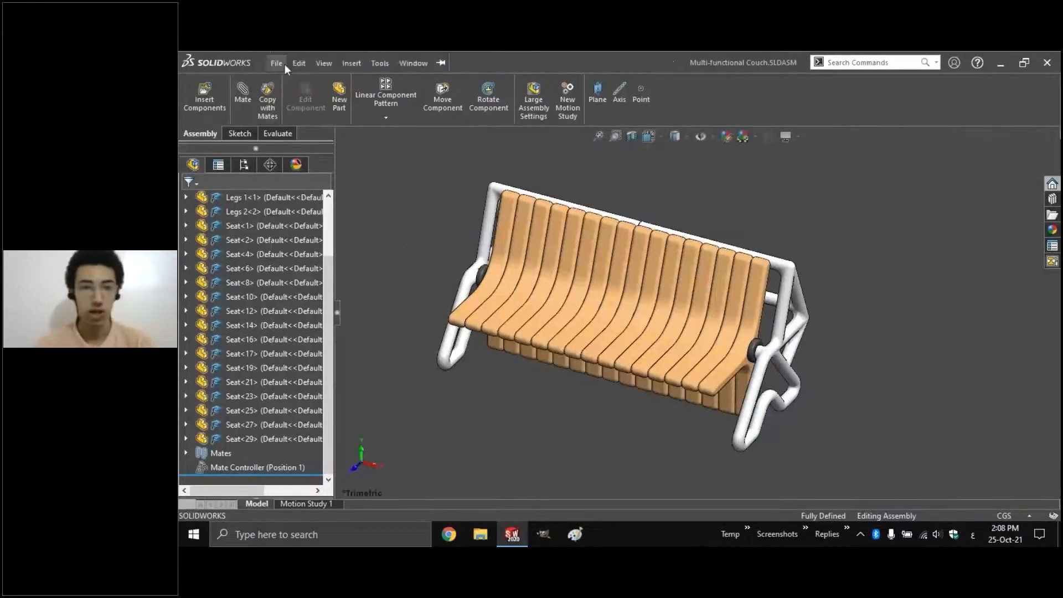
click(348, 61)
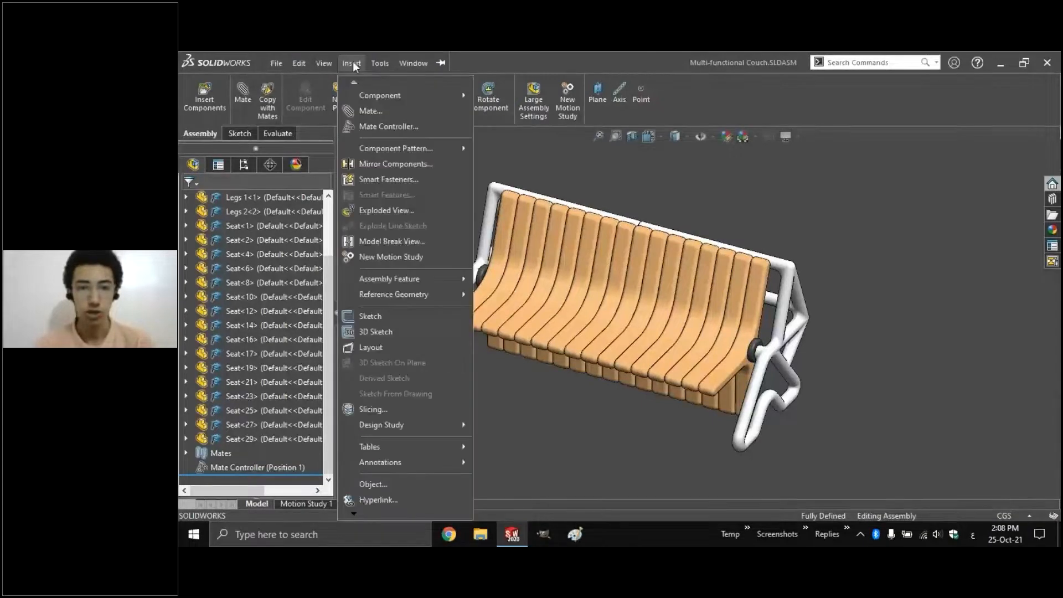
click(383, 126)
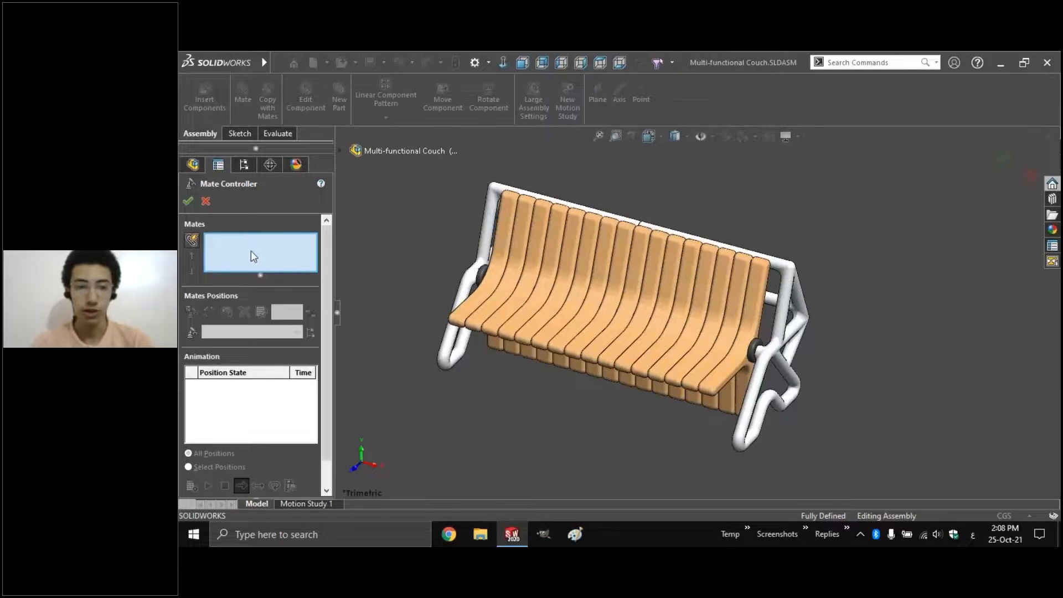
Collect all supported seat mates into the controller, then remove Seat 6 from the list
click(191, 241)
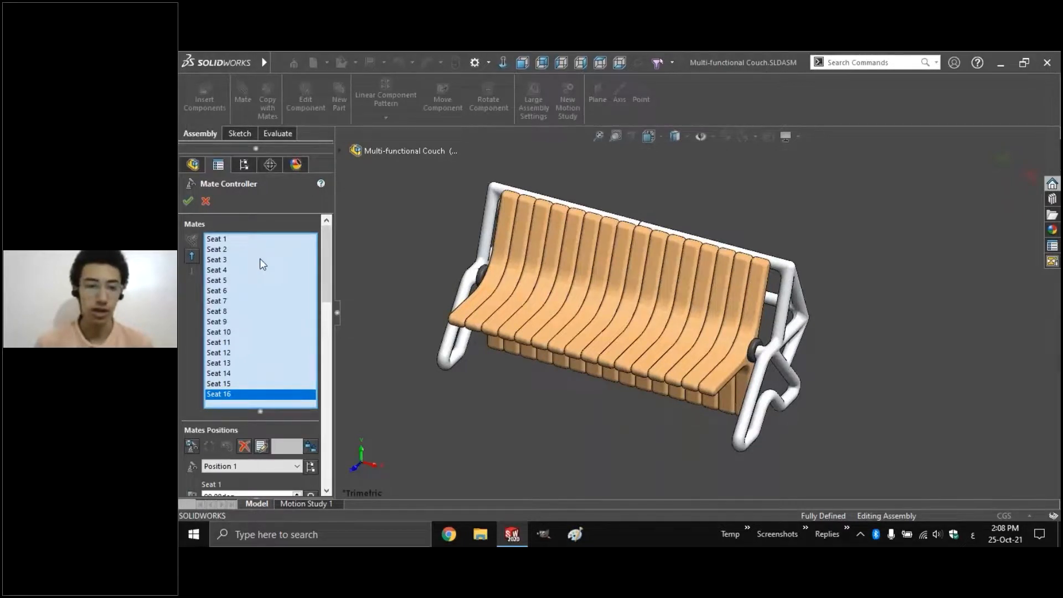
click(221, 292)
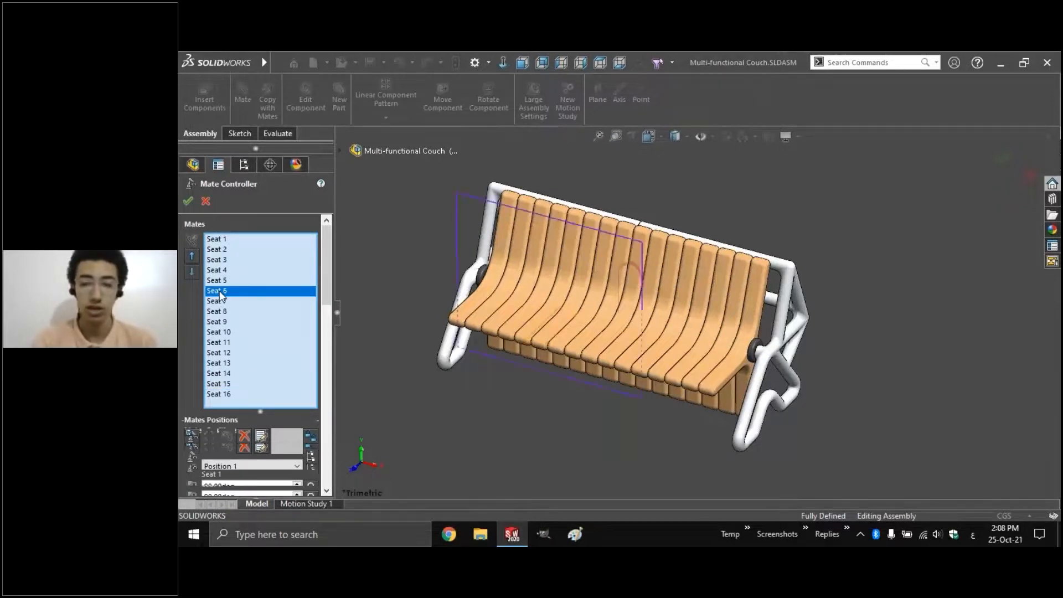
key(Delete)
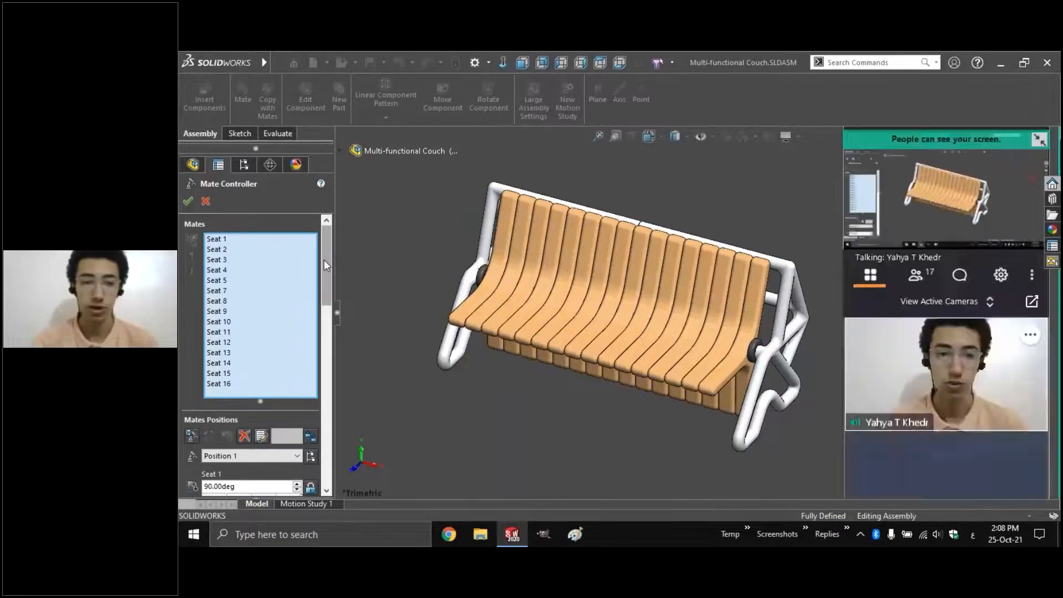
drag(323, 260, 324, 310)
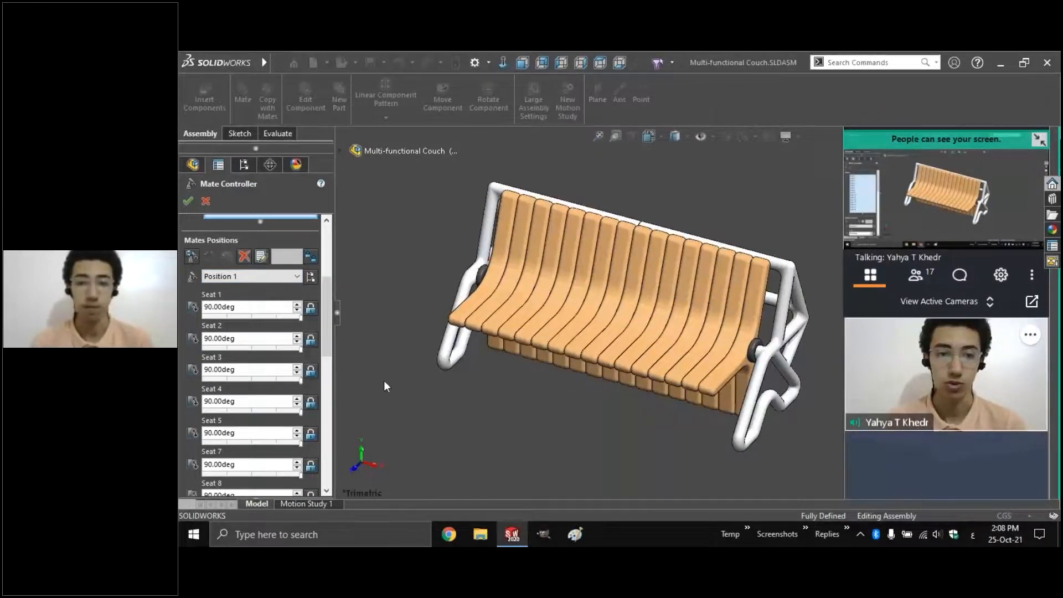
Add a new saved position named Pos 2
click(226, 278)
click(221, 289)
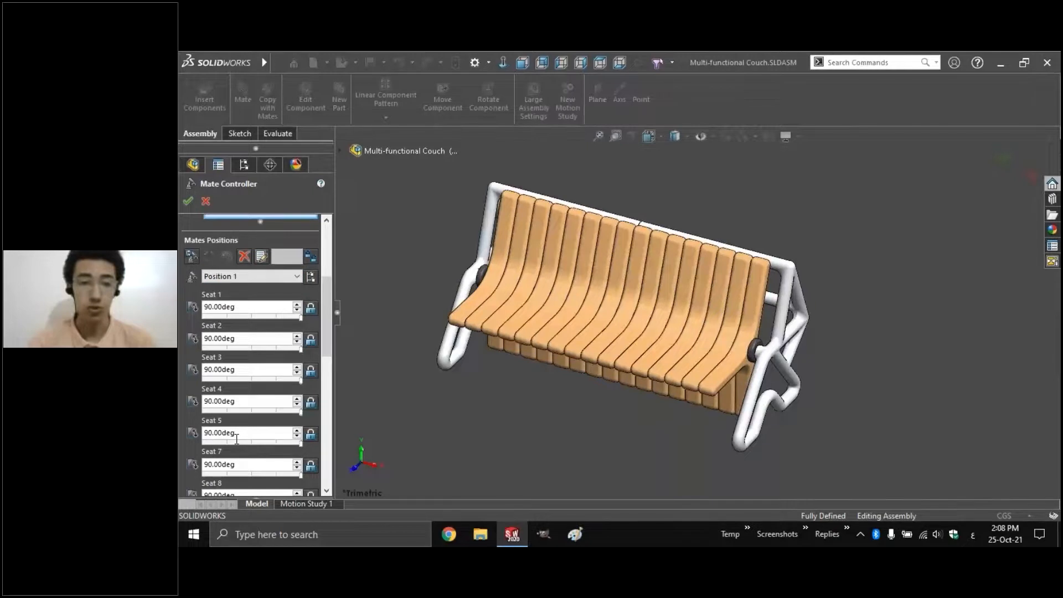
click(192, 257)
text(حخس 2)
key(ctrl+a)
key(alt+shift)
text(Pos 2)
key(Return)
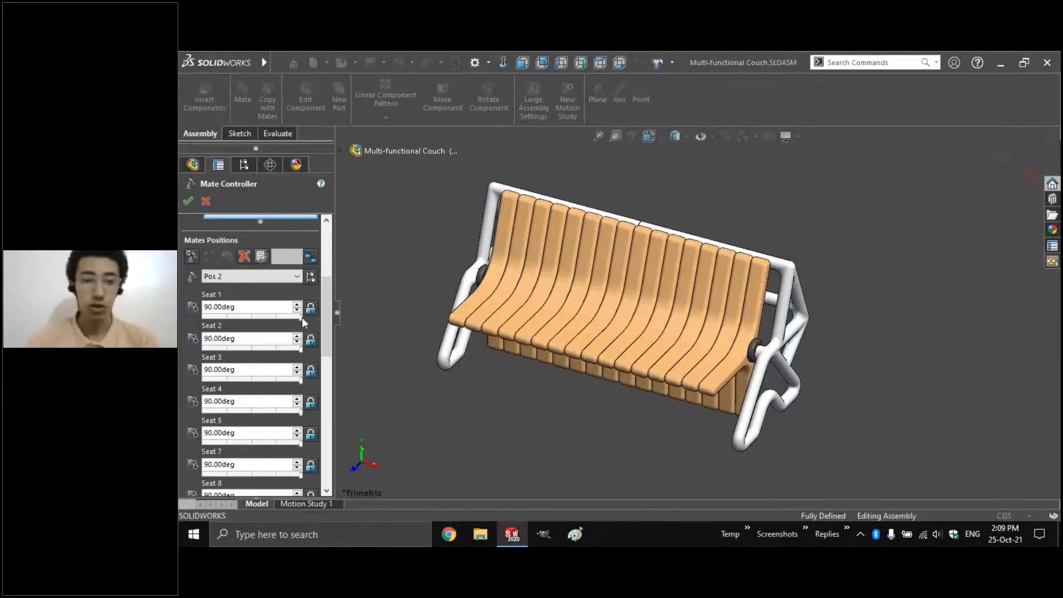
Tilt the Pos 2 seats, e.g. Seat 1 55.80deg, Seat 2 60.00deg, Seat 4 10.80deg, then view Position 1
drag(301, 318, 264, 319)
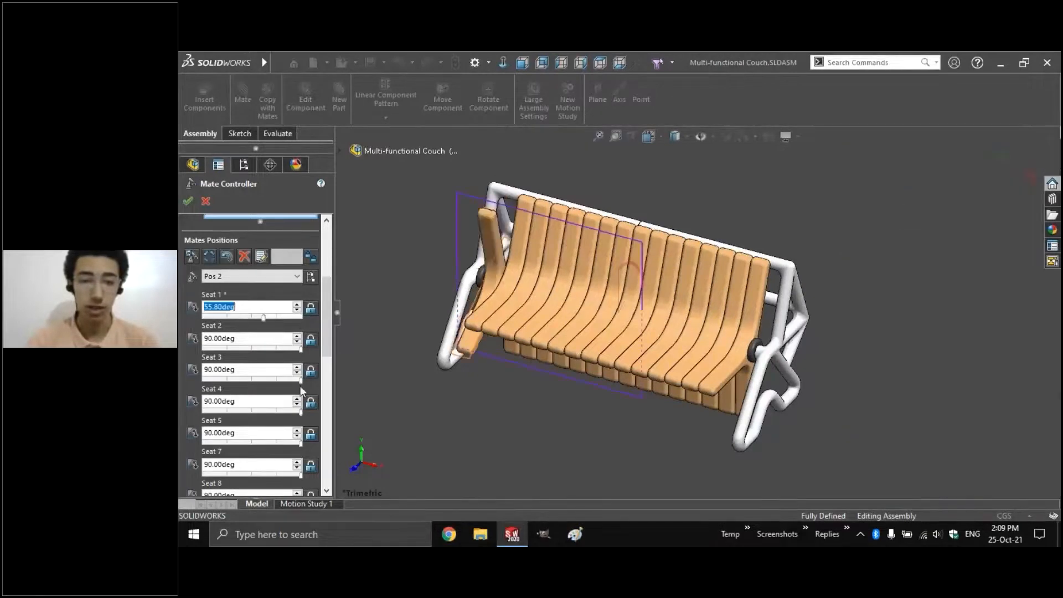
drag(300, 379, 229, 380)
drag(300, 442, 238, 441)
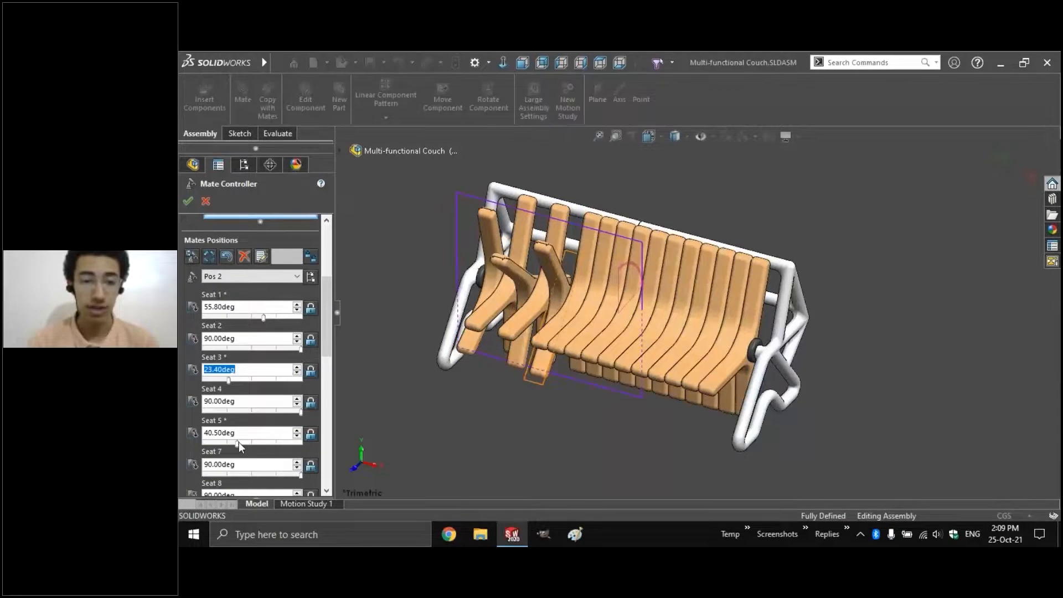
drag(299, 412, 273, 381)
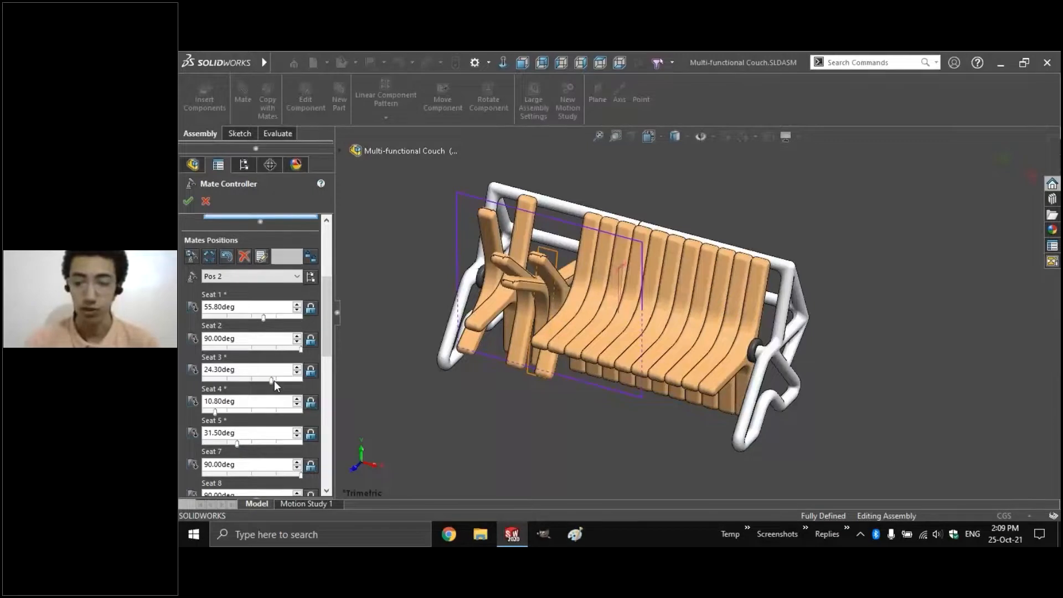
click(272, 381)
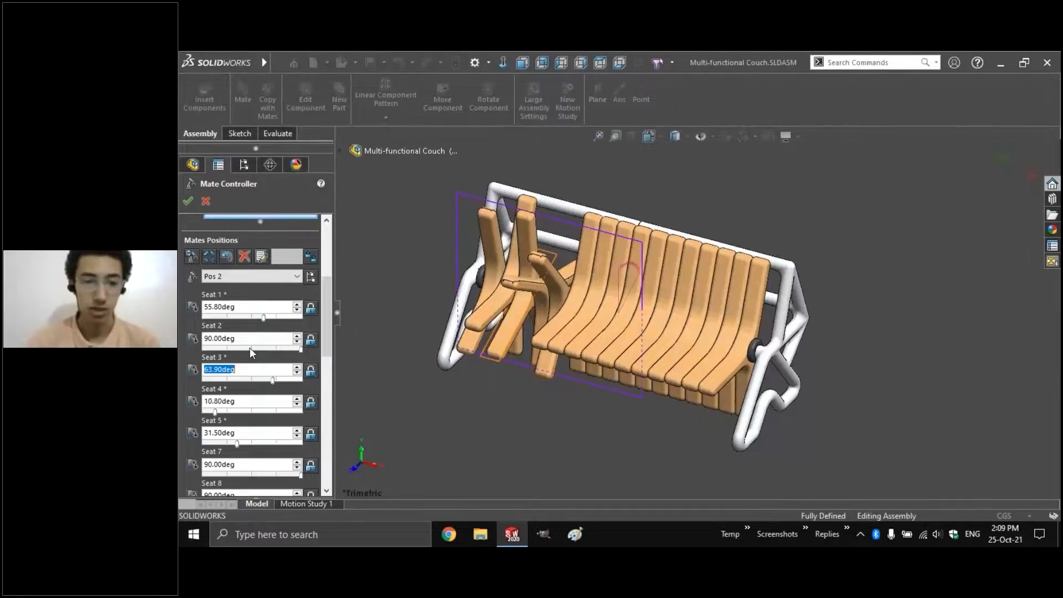
click(251, 348)
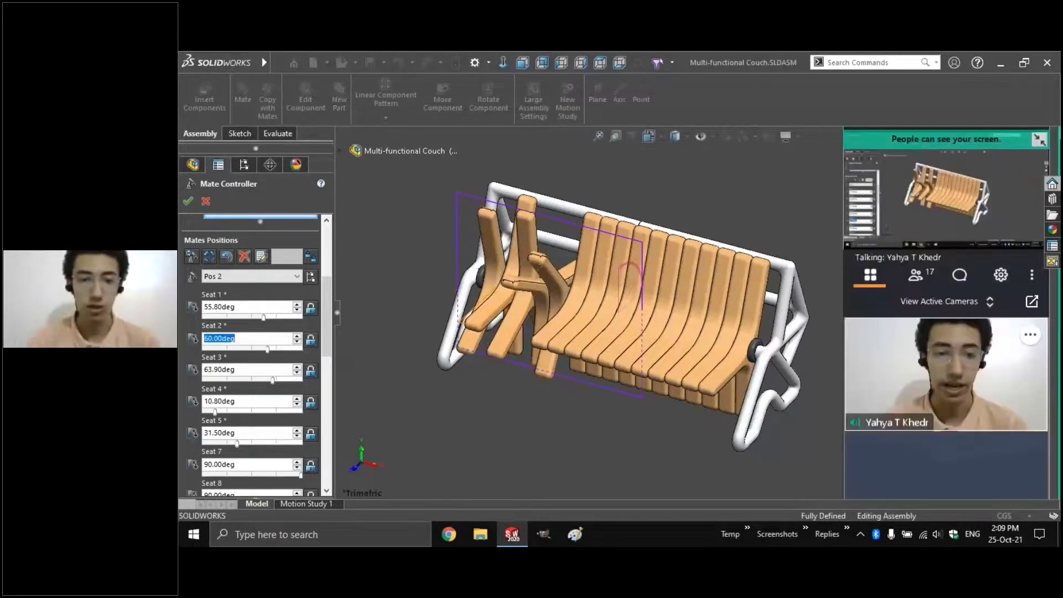
scroll(240, 337, down, 5)
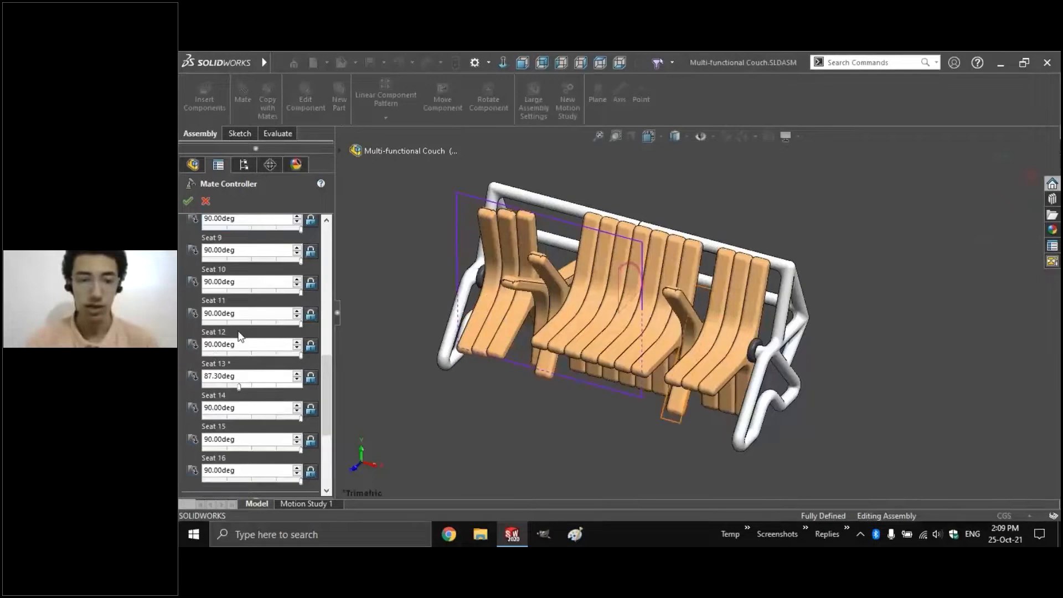
scroll(240, 336, up, 10)
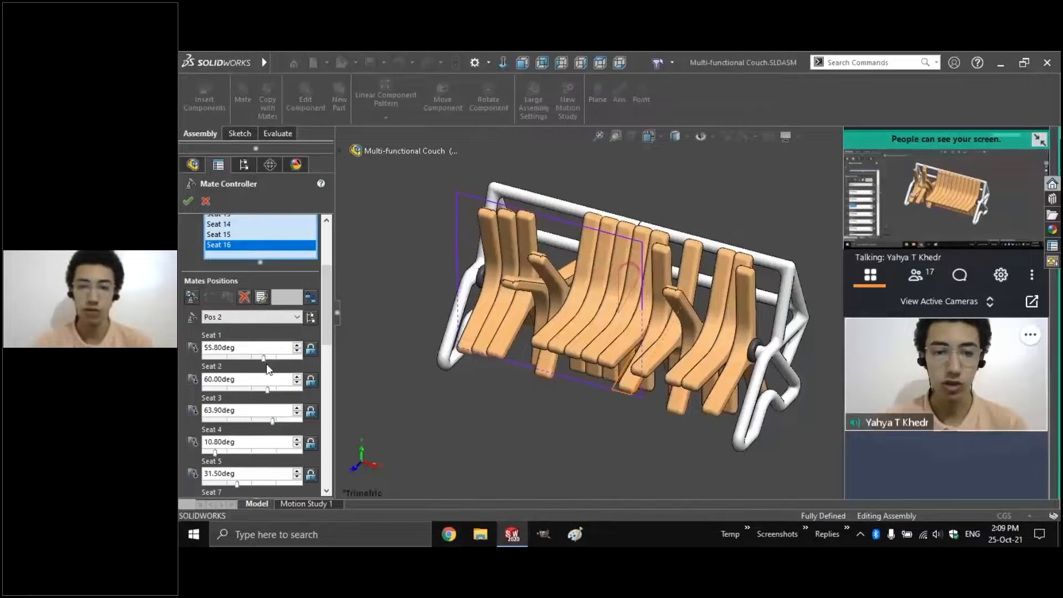
click(247, 317)
click(247, 329)
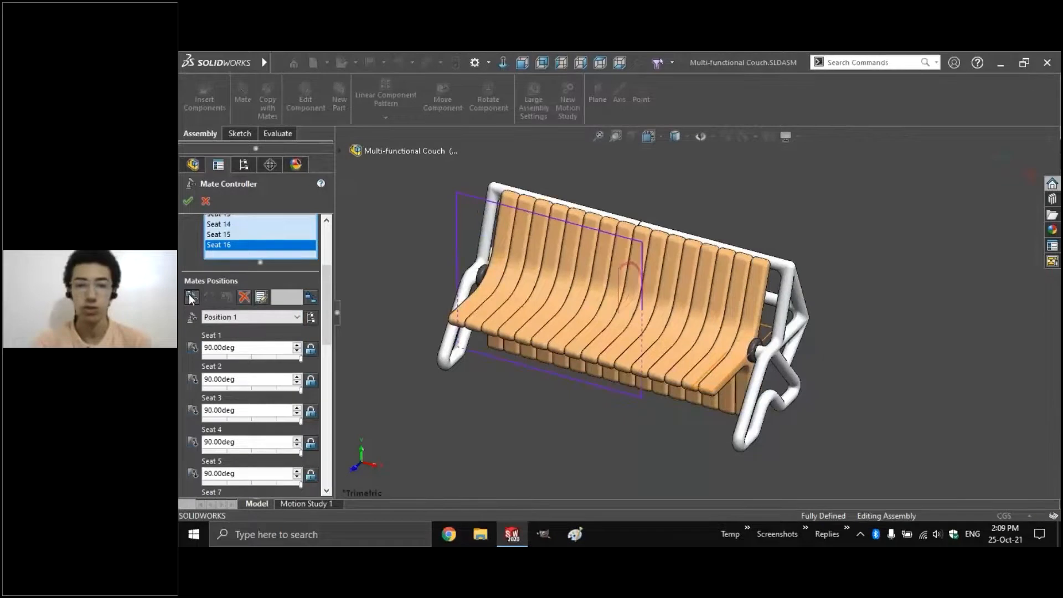
Add a third saved position, Position 3, with every seat at 90.00deg, and review the Animation table
click(192, 297)
click(670, 276)
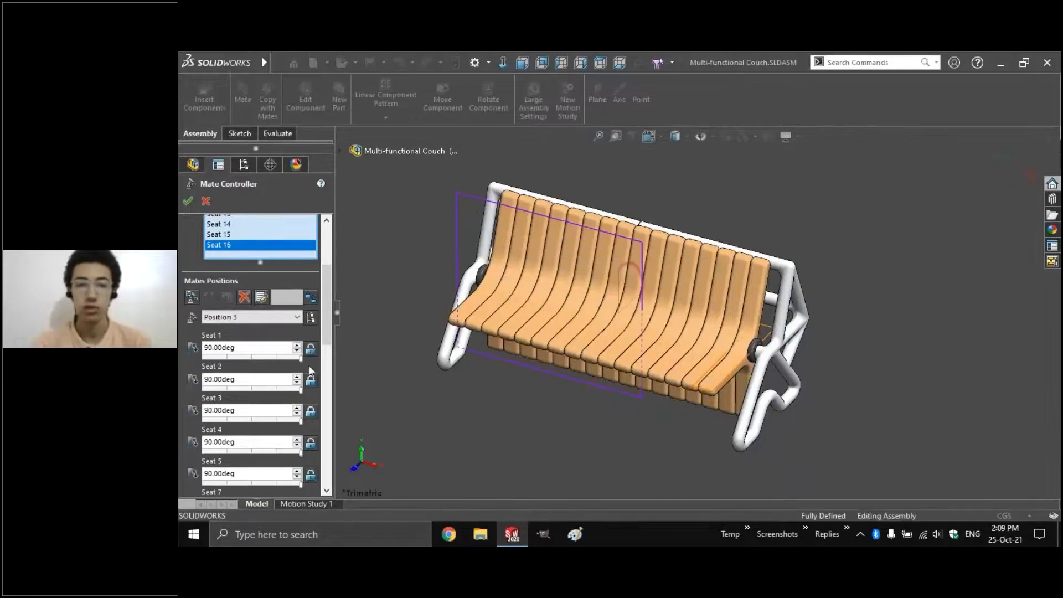
click(275, 320)
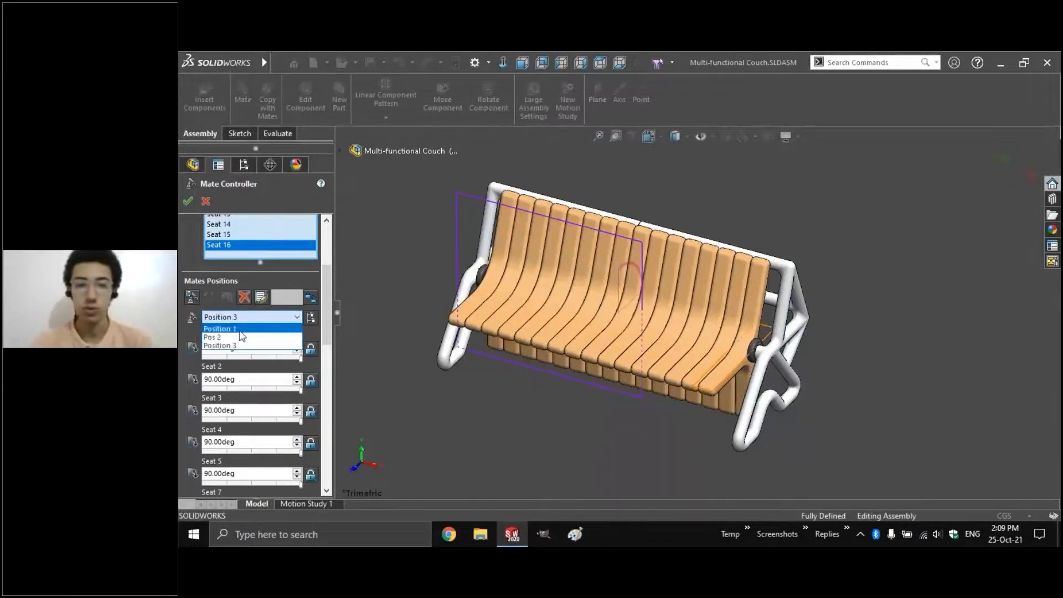
click(241, 329)
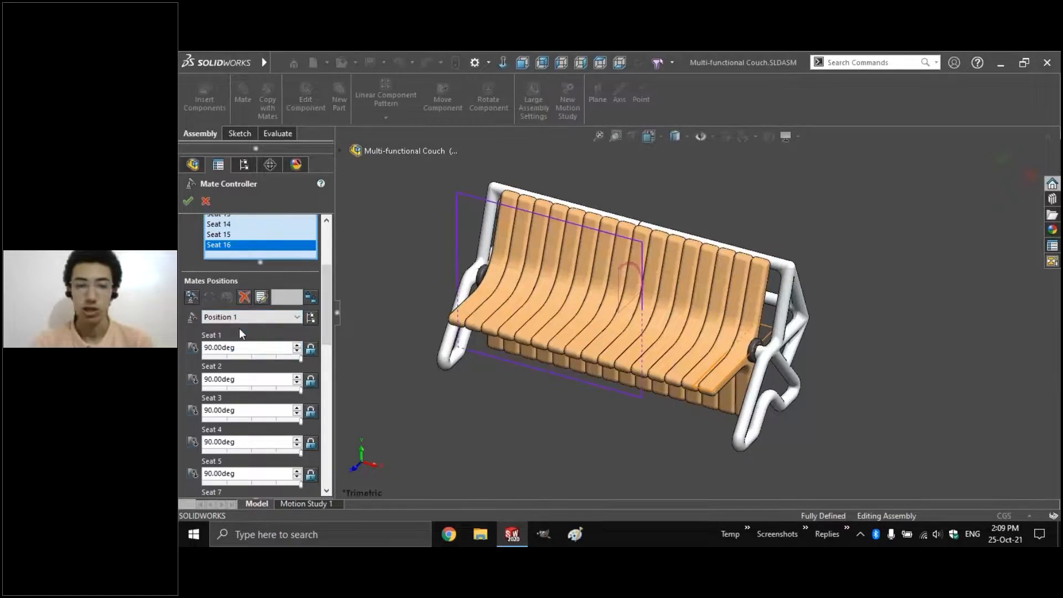
key(Down)
key(Down)
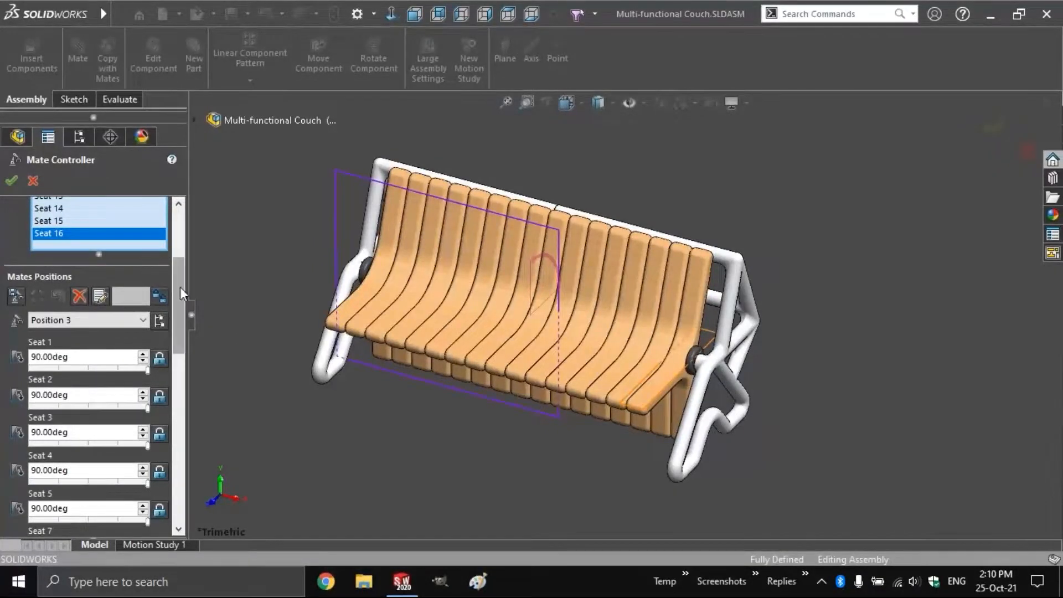
drag(180, 287, 180, 464)
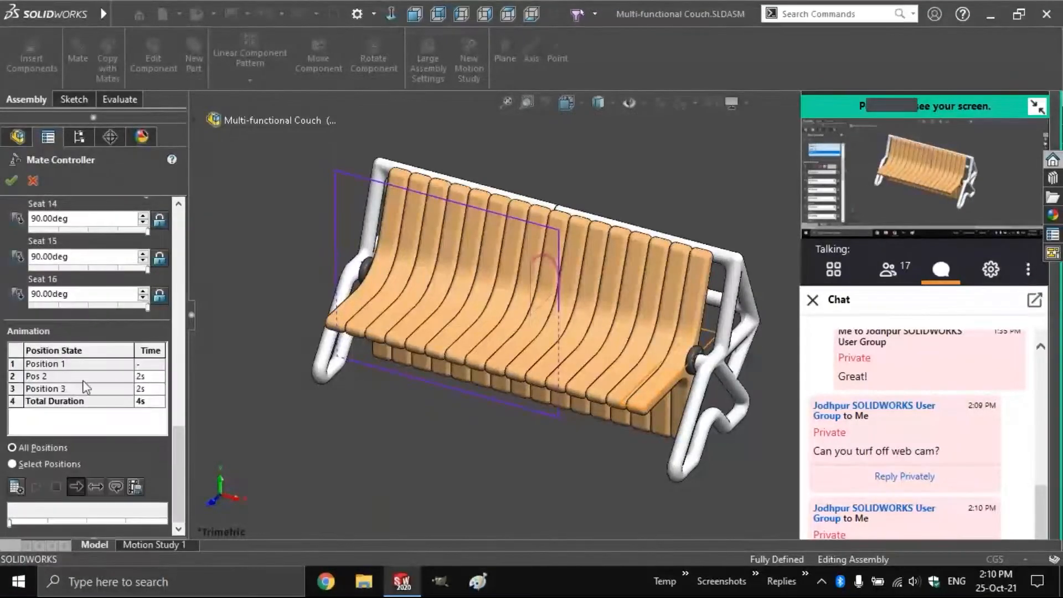
Set Pos 2 to 5s and Position 3 to 3s for an 8s total, and accept the controller
double_click(154, 376)
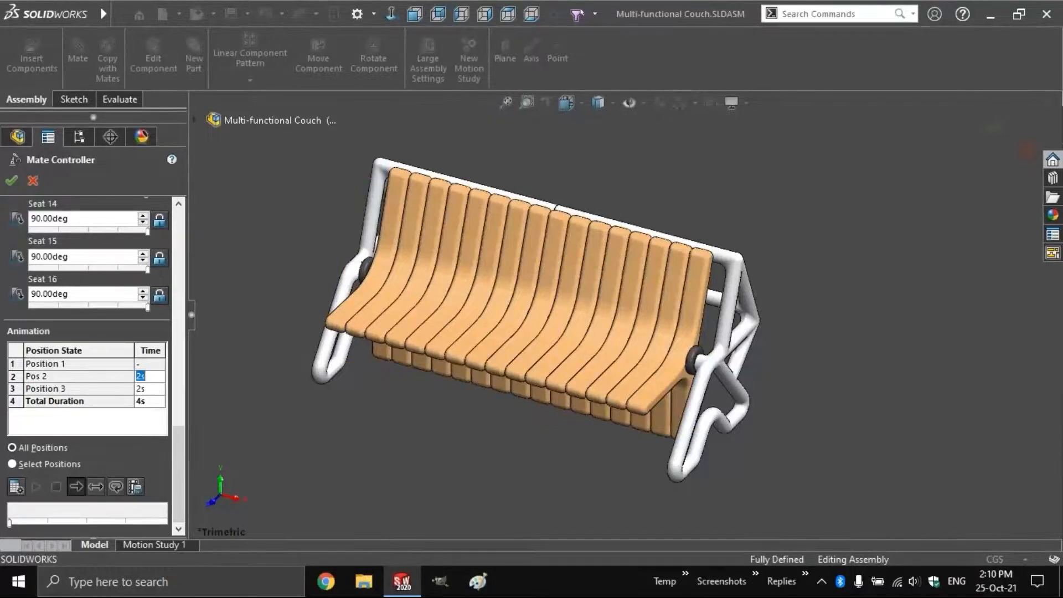
text(5)
key(Tab)
text(3)
click(11, 180)
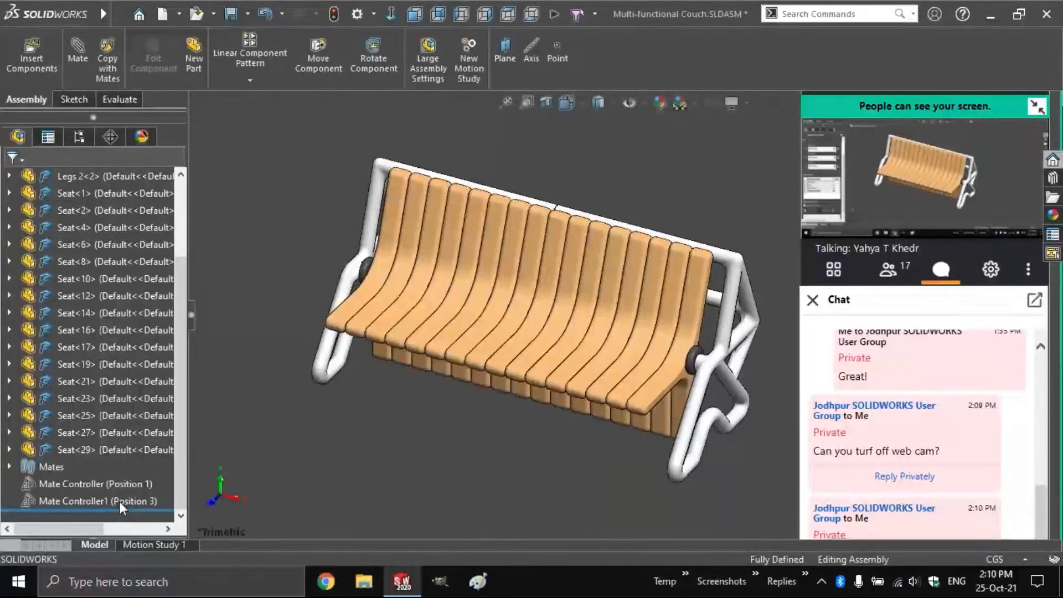
Preview Pos 2 through Mate Controller1, return the couch to Position 1, and create Motion Study 2
click(118, 501)
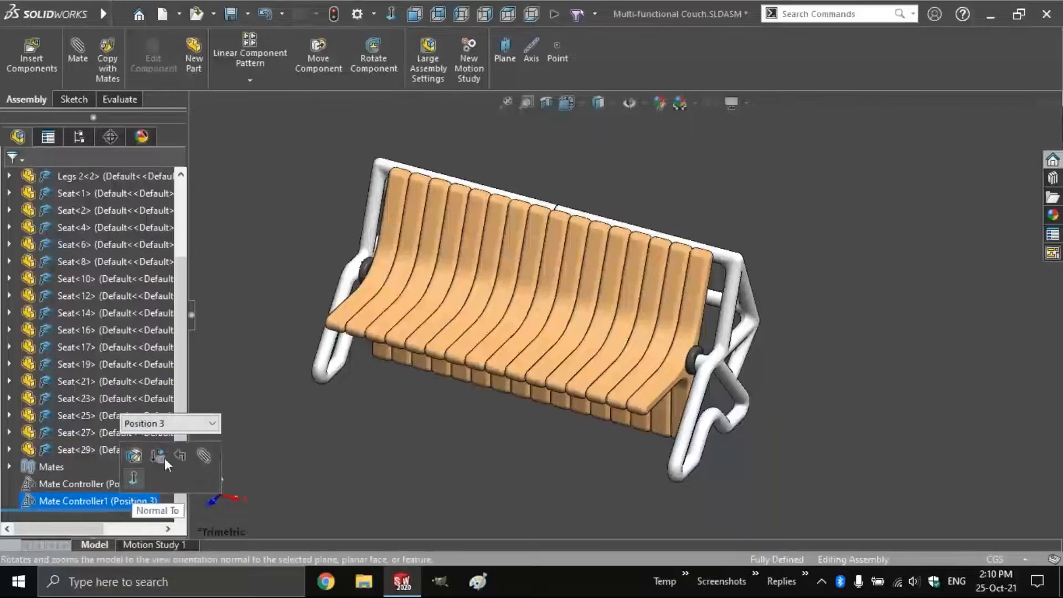
click(191, 424)
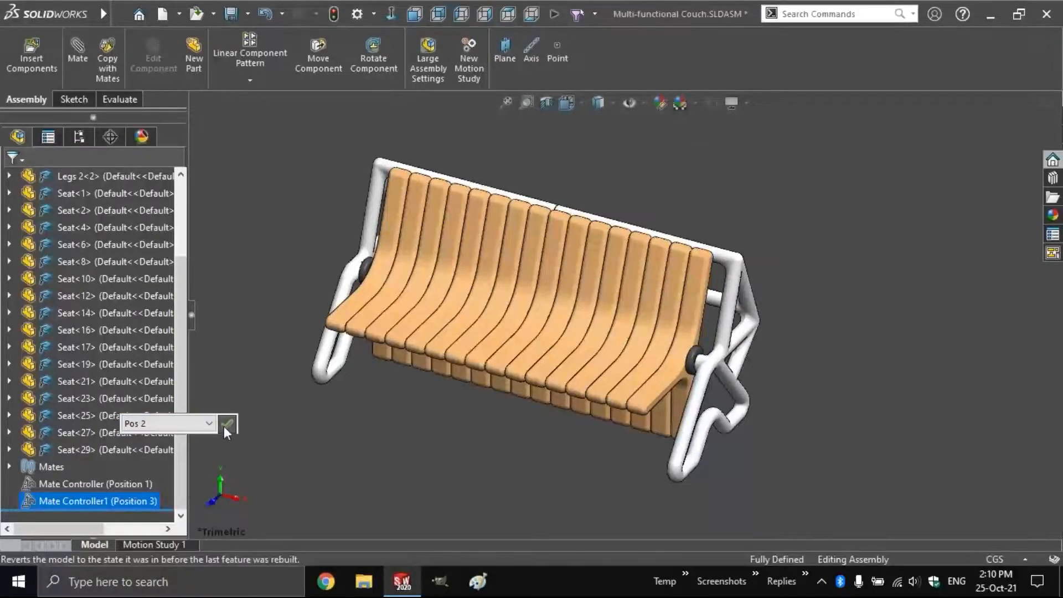
click(225, 427)
click(224, 426)
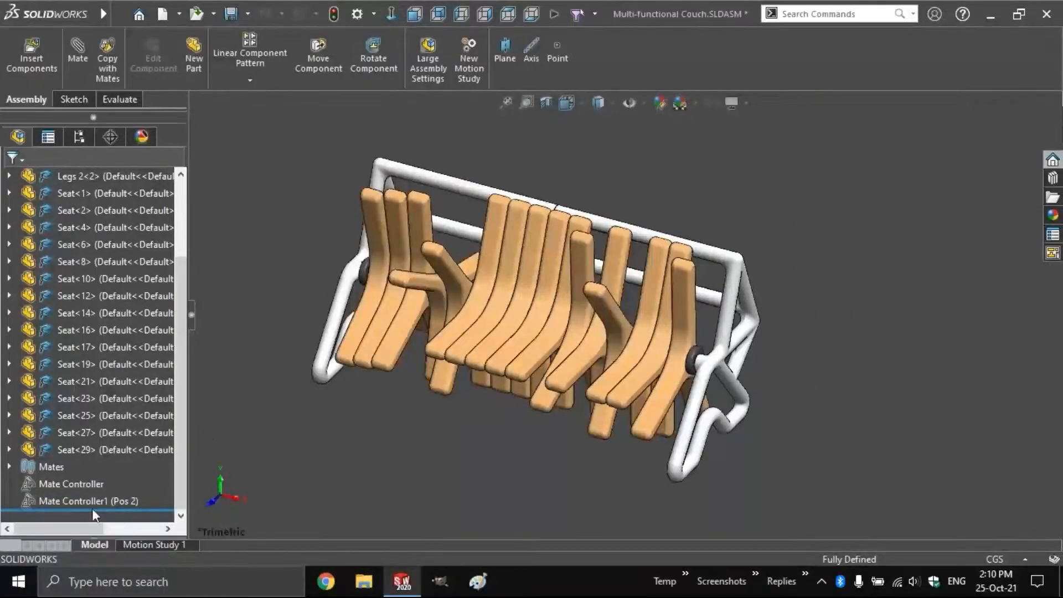
click(87, 501)
click(148, 423)
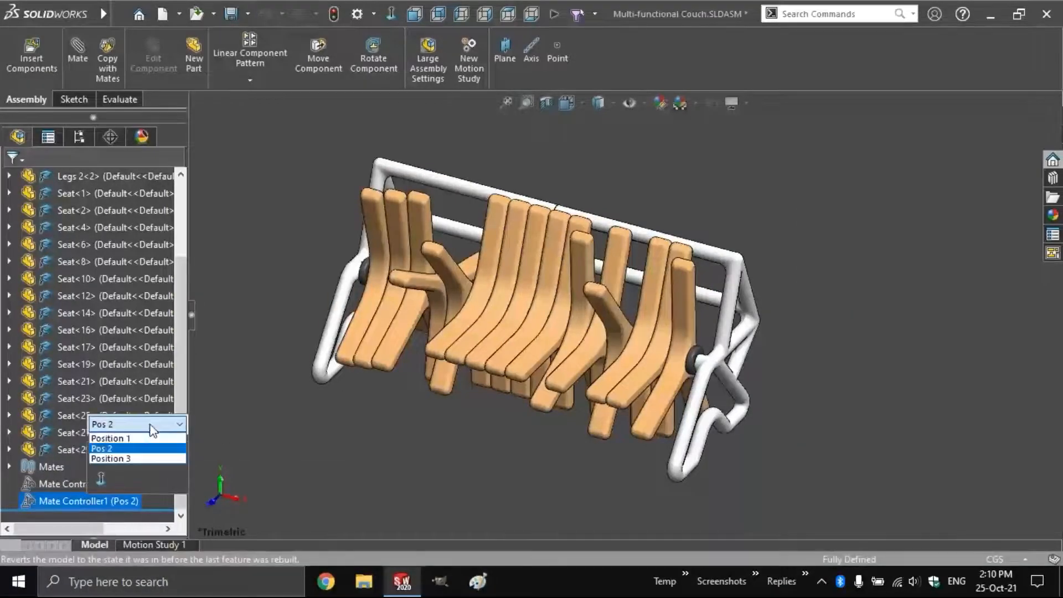
click(152, 439)
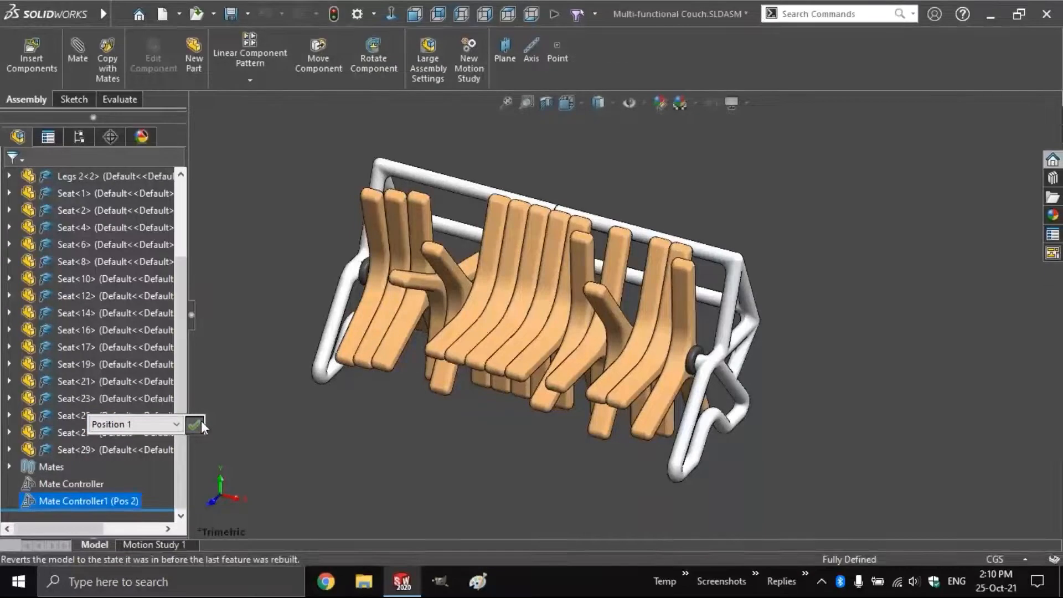
key(Return)
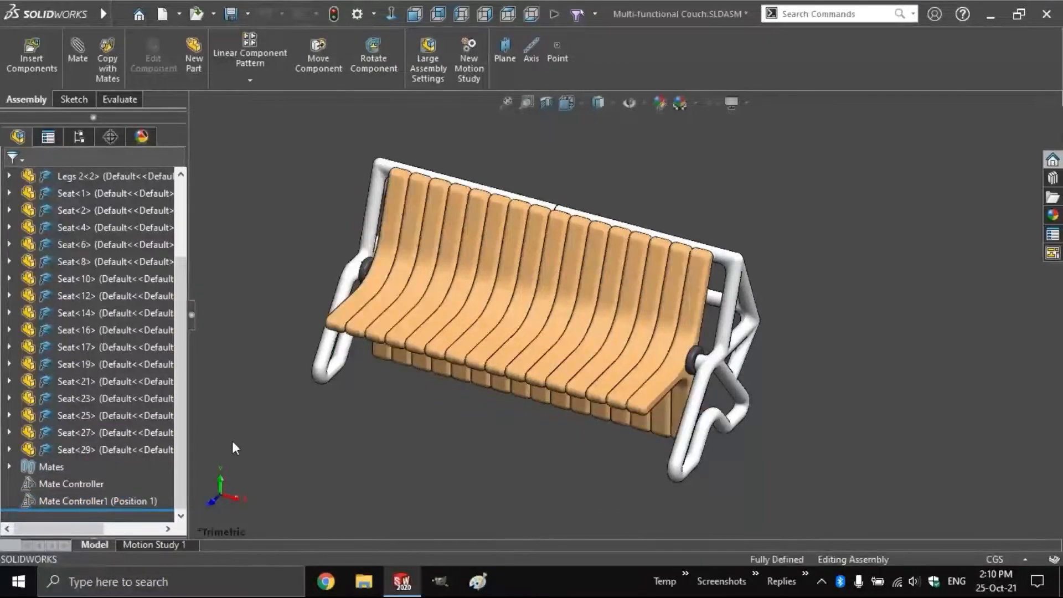
click(477, 64)
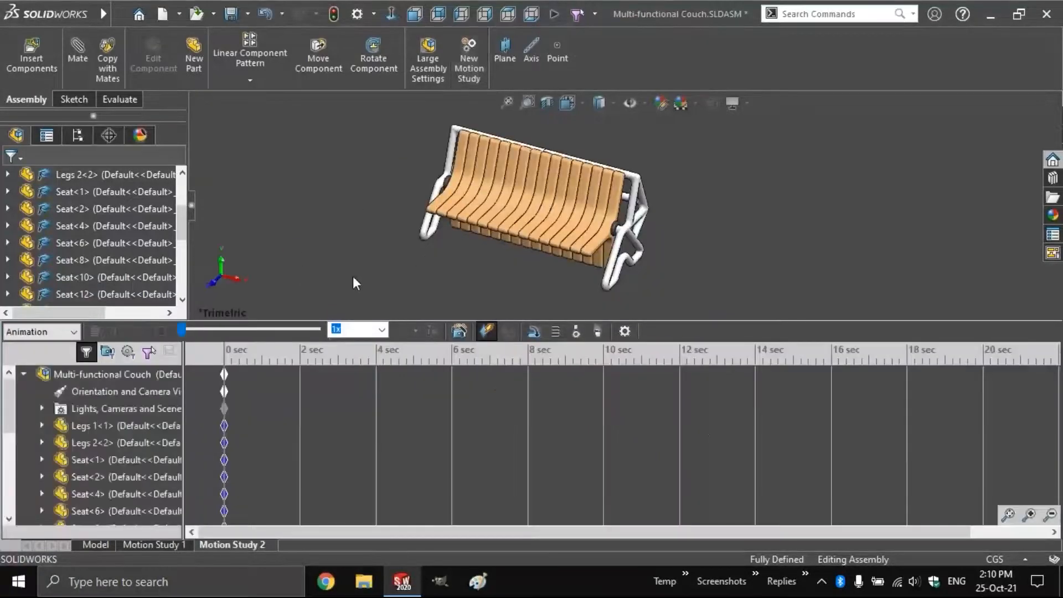
In the Animation Wizard, import Mate Controller1 as Key Points and advance to the timing options
click(459, 330)
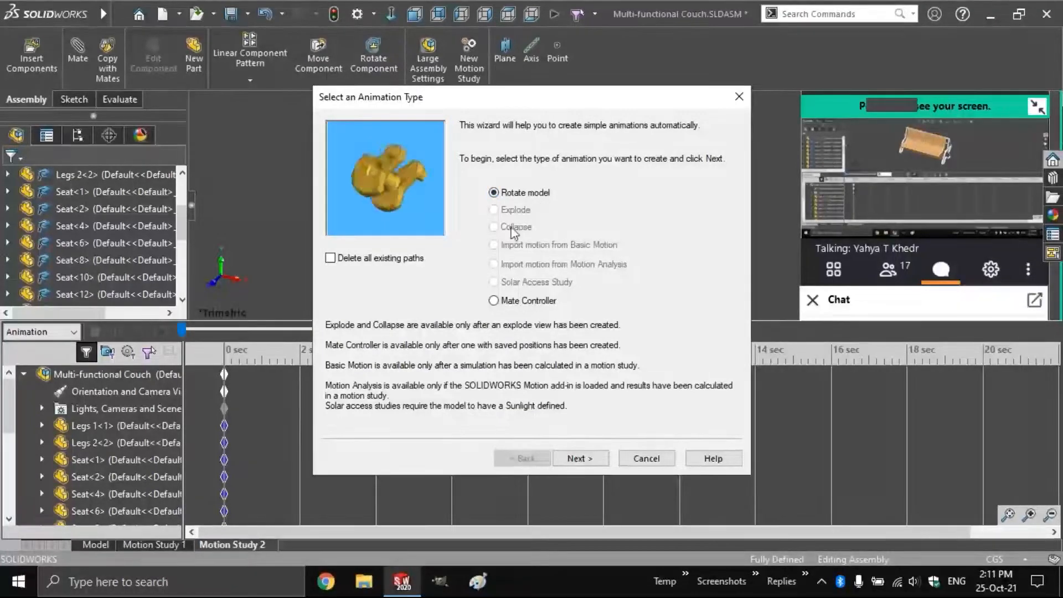
click(493, 300)
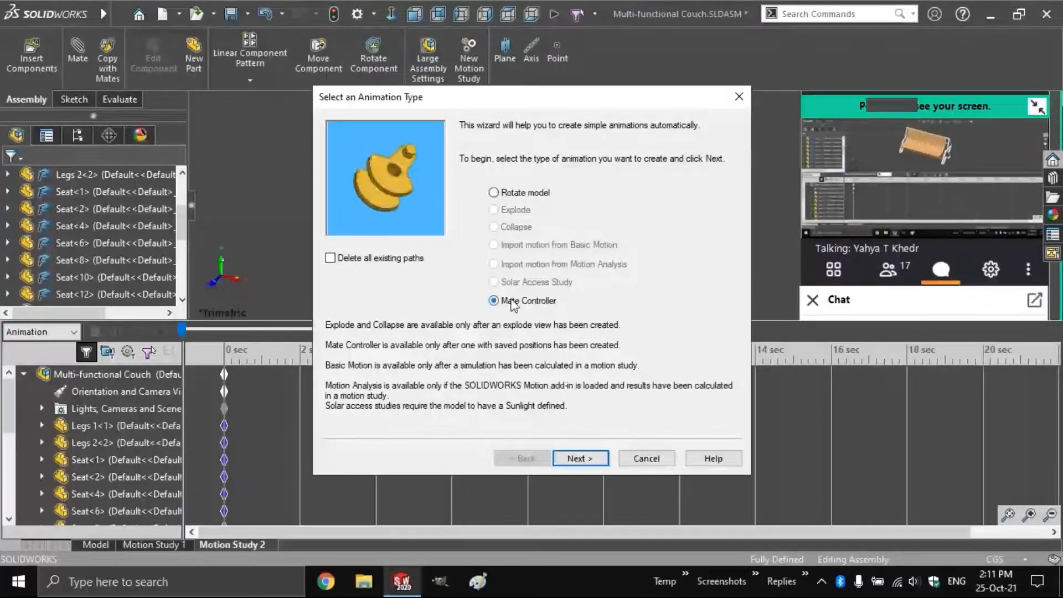
click(576, 458)
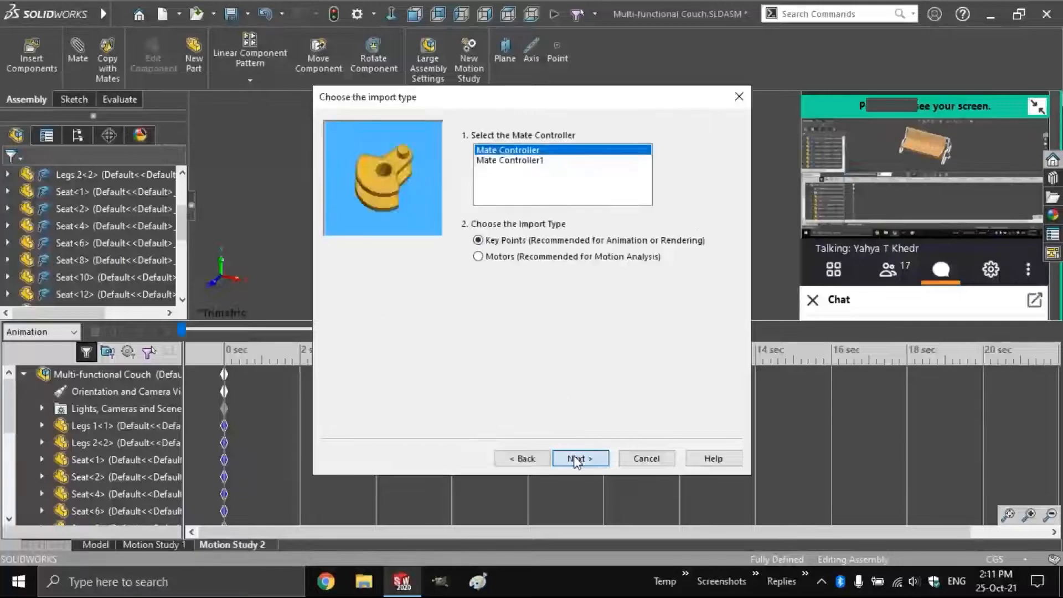
click(512, 161)
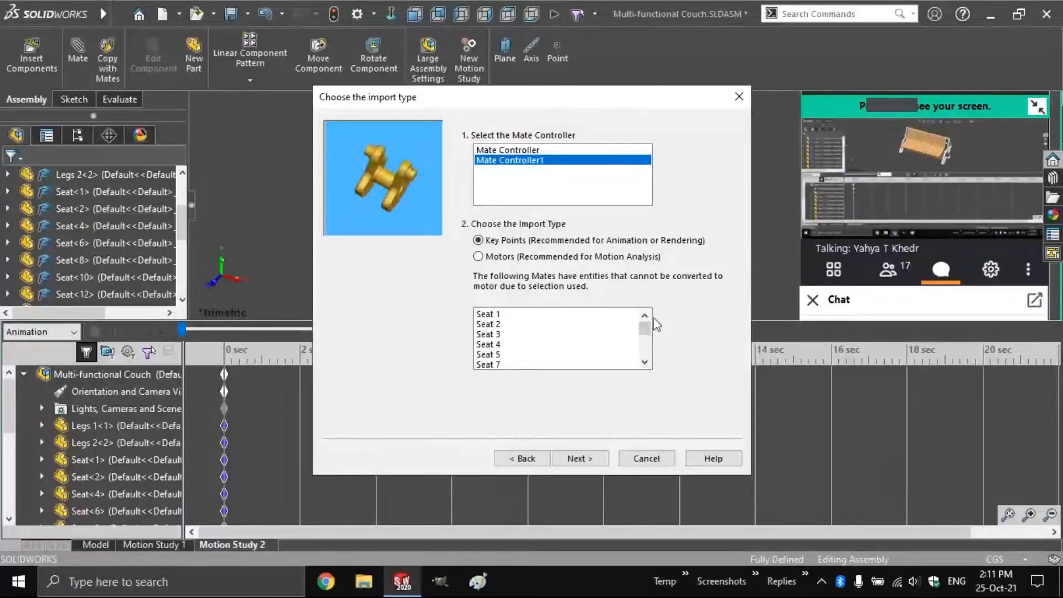
scroll(647, 360, down, 4)
scroll(647, 354, up, 4)
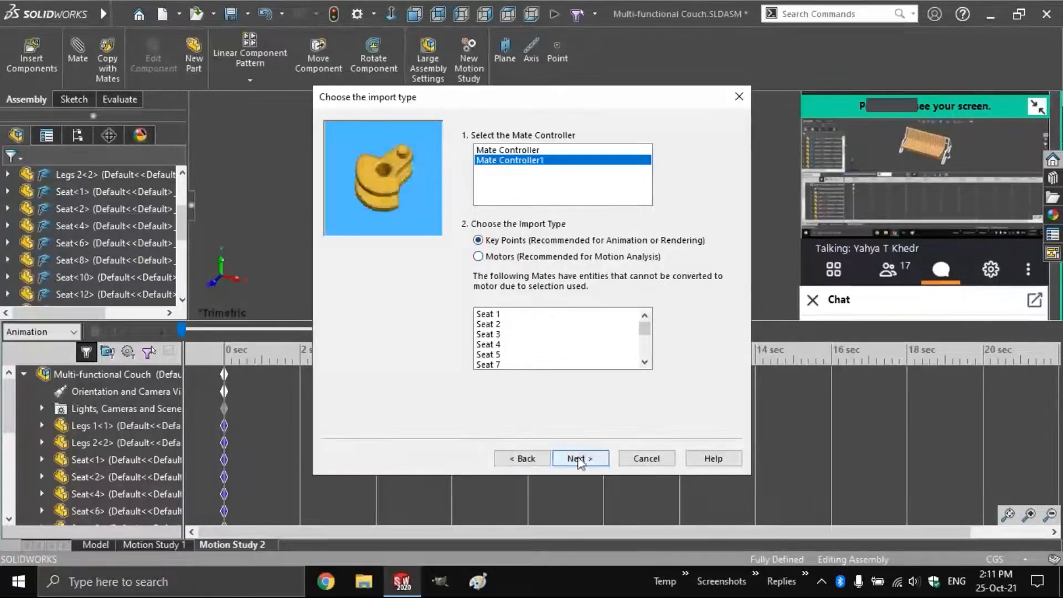
click(580, 458)
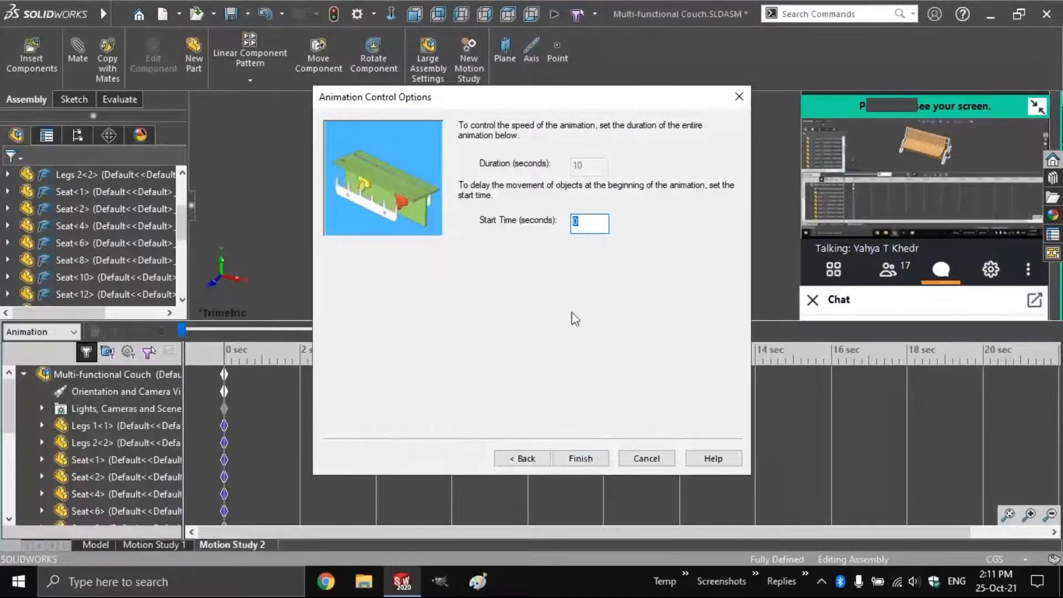
Finish the wizard, expand the Mates rows in the timeline, and play the 8-second animation
click(579, 458)
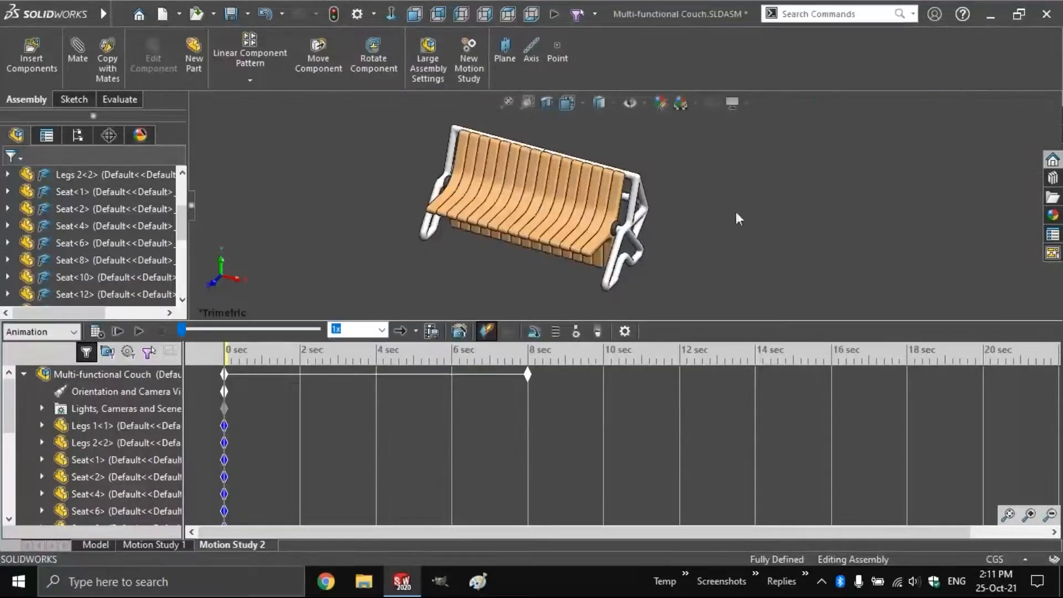
drag(8, 398, 9, 497)
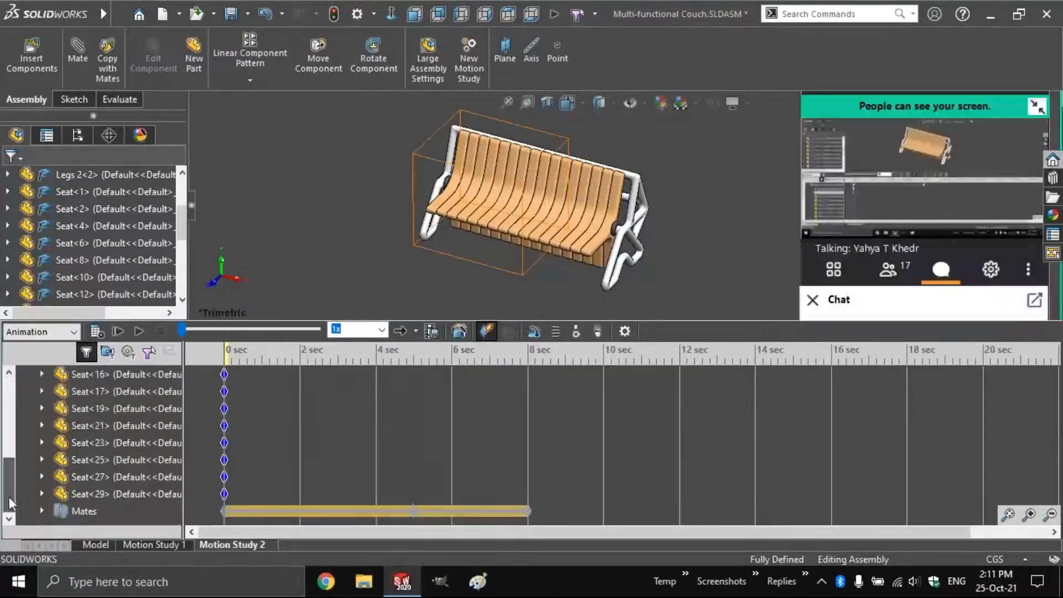
click(41, 511)
drag(8, 426, 12, 518)
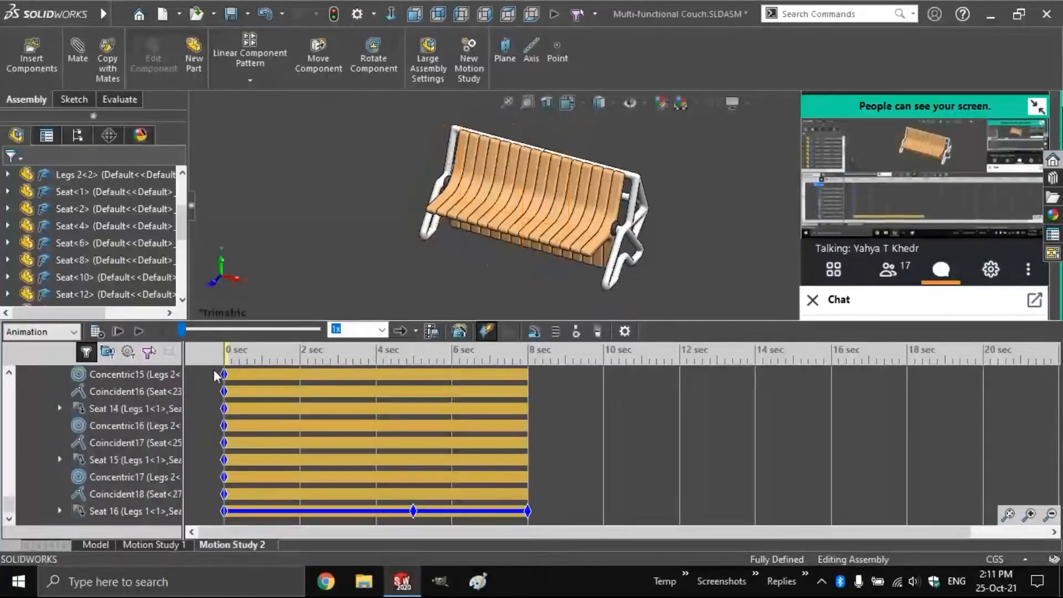
click(138, 331)
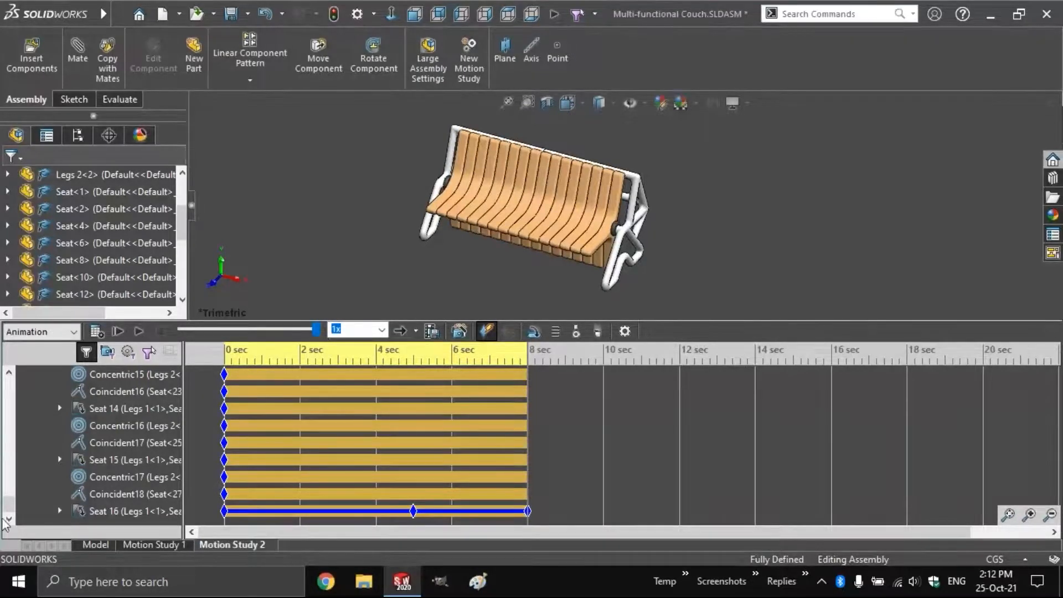
Retime the middle keys of Seat 2, Seat 3 (about 2.3 sec) and Seat 13, replay, and close unsaved
drag(9, 505, 10, 443)
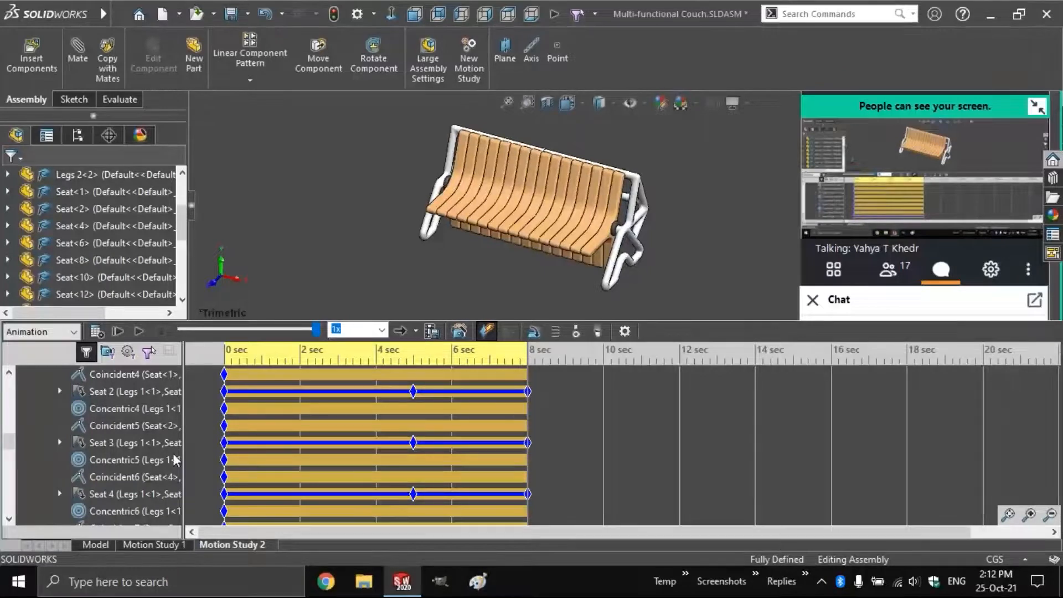
drag(413, 392, 224, 392)
drag(413, 442, 311, 444)
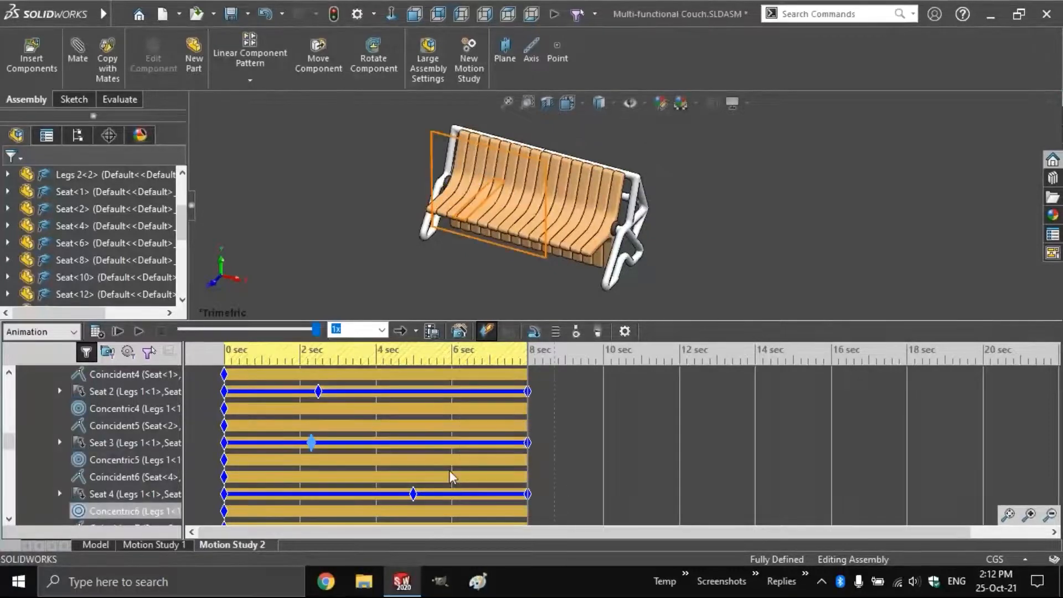
scroll(449, 472, down, 10)
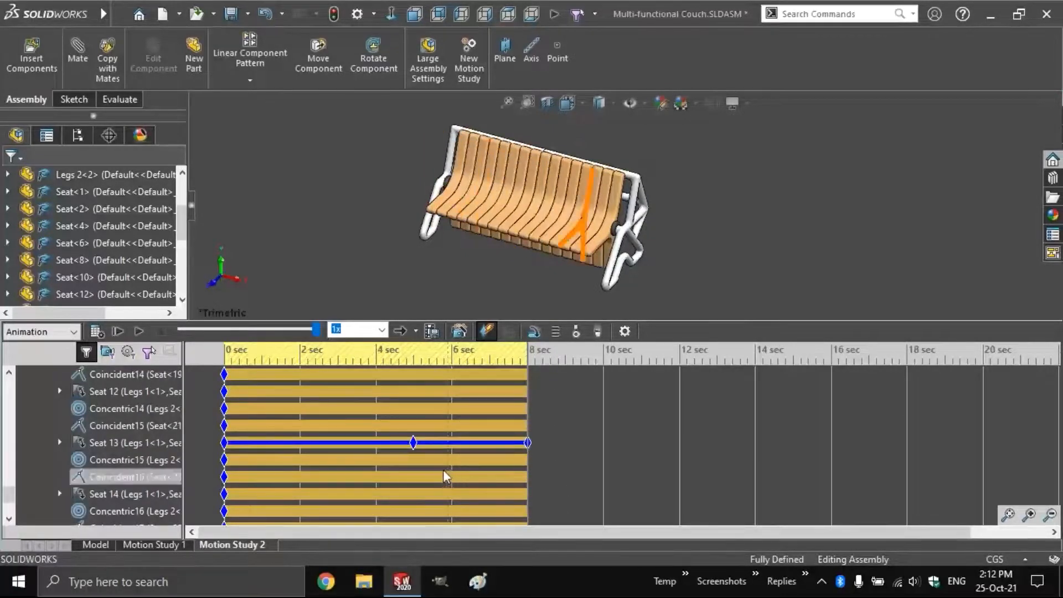
mouse_move(414, 444)
mouse_down()
mouse_move(501, 455)
mouse_move(321, 404)
mouse_up()
click(142, 329)
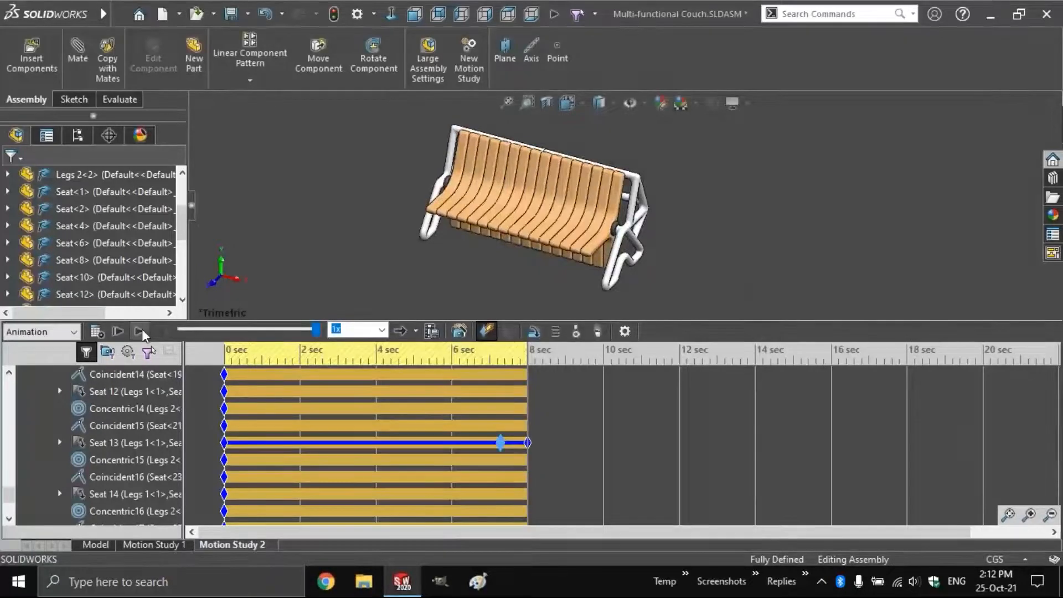
click(522, 301)
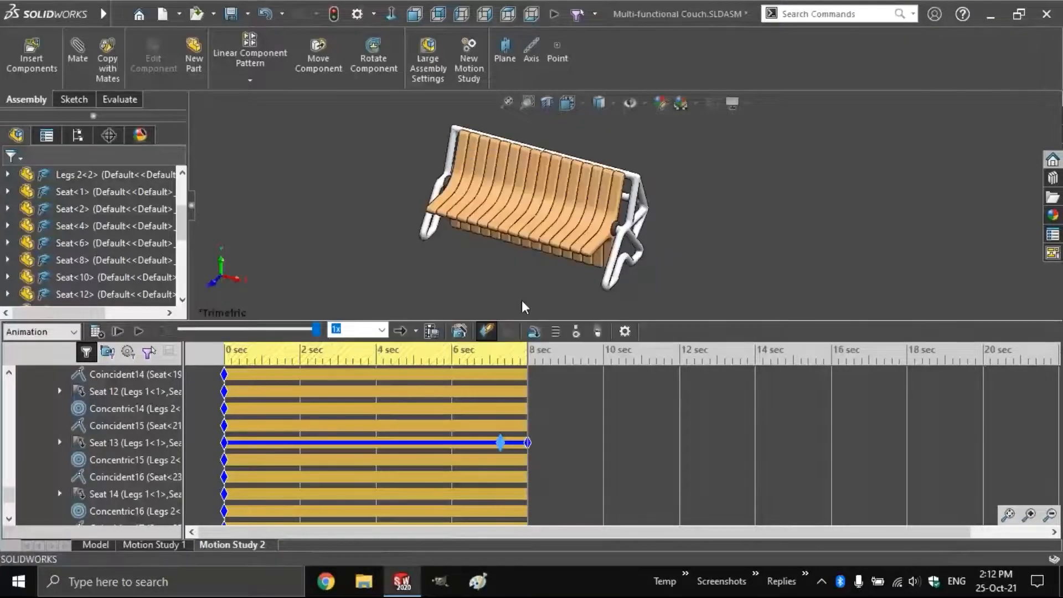
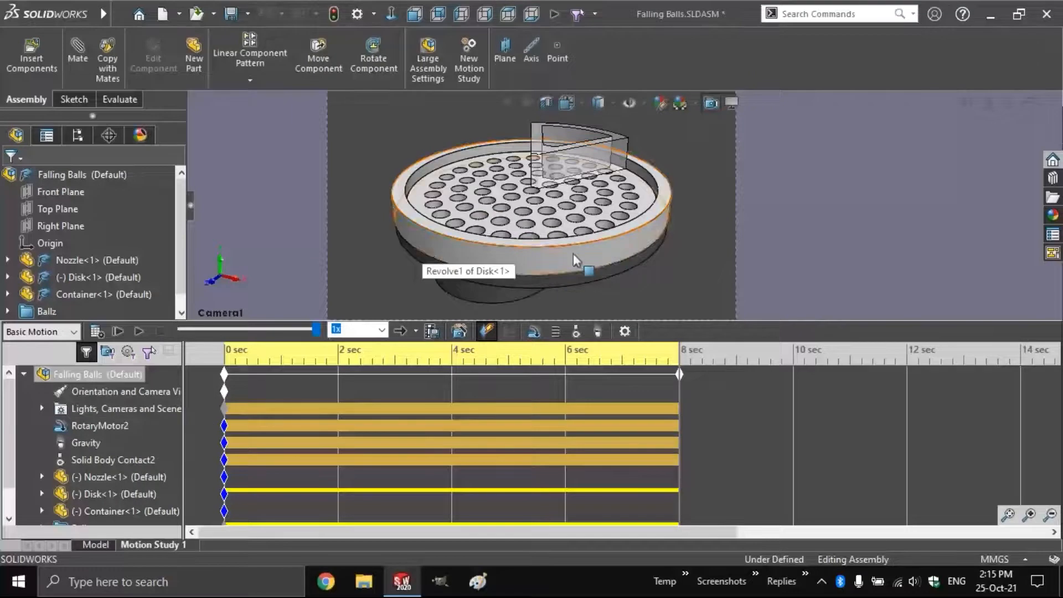
Open Gravity via Edit Feature and select its 9806.65 mm/s^2 strength value
click(93, 426)
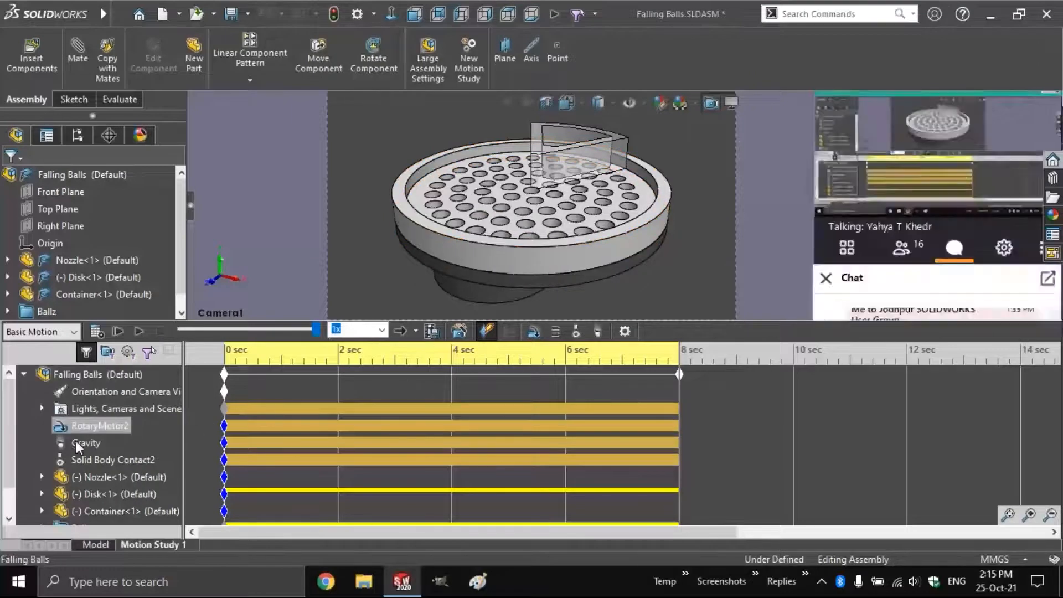
click(76, 442)
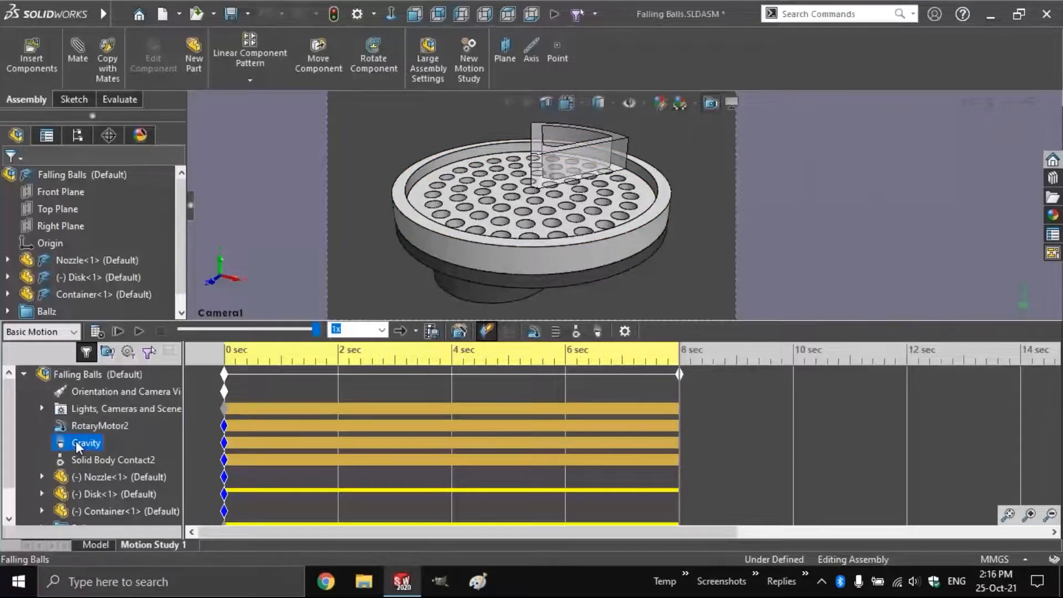
right_click(76, 441)
click(136, 312)
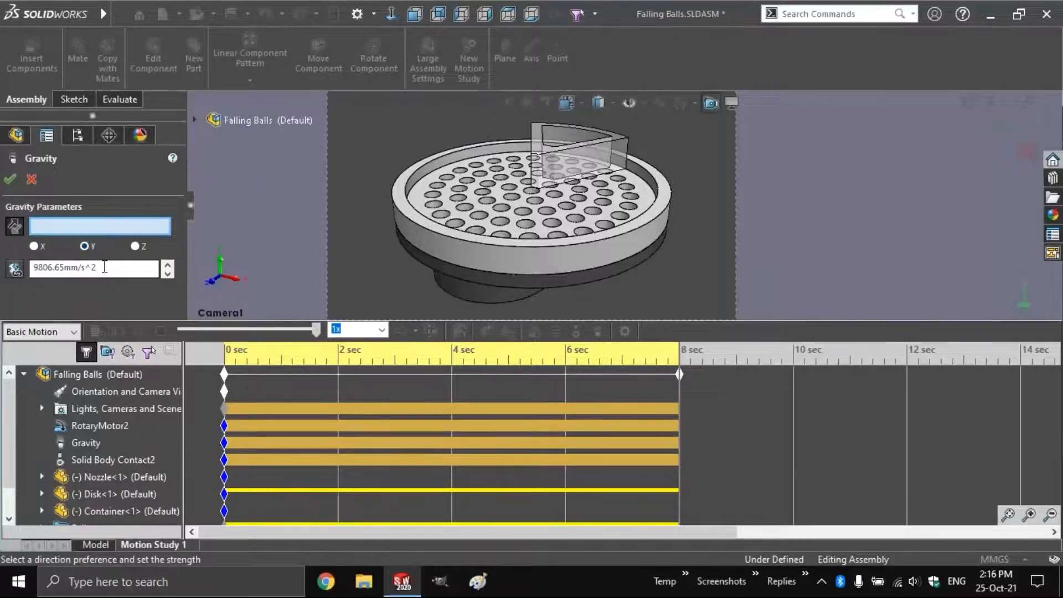
drag(104, 268, 33, 271)
click(46, 272)
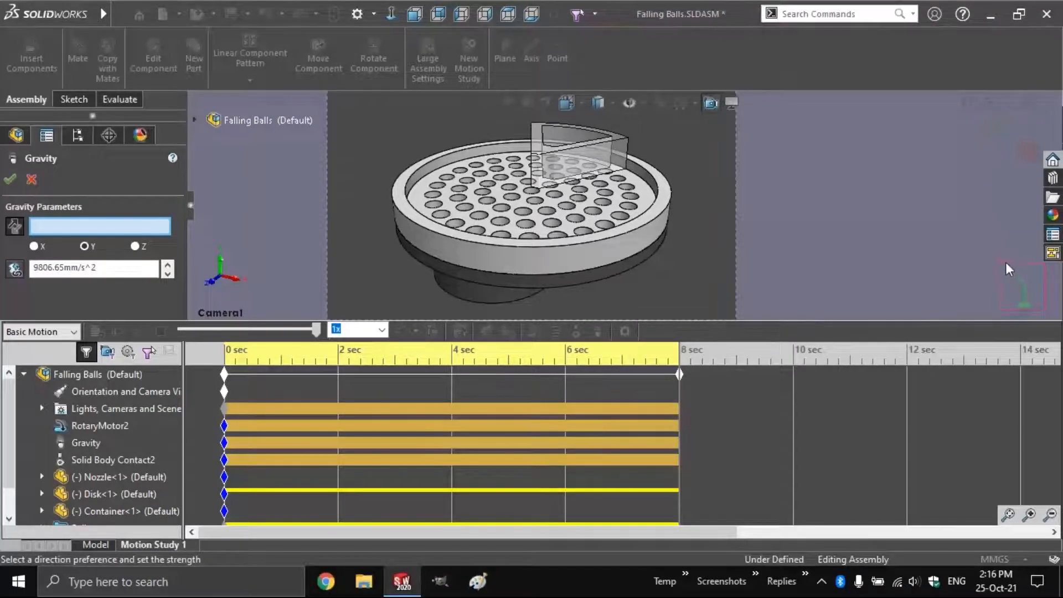
drag(994, 255, 1045, 310)
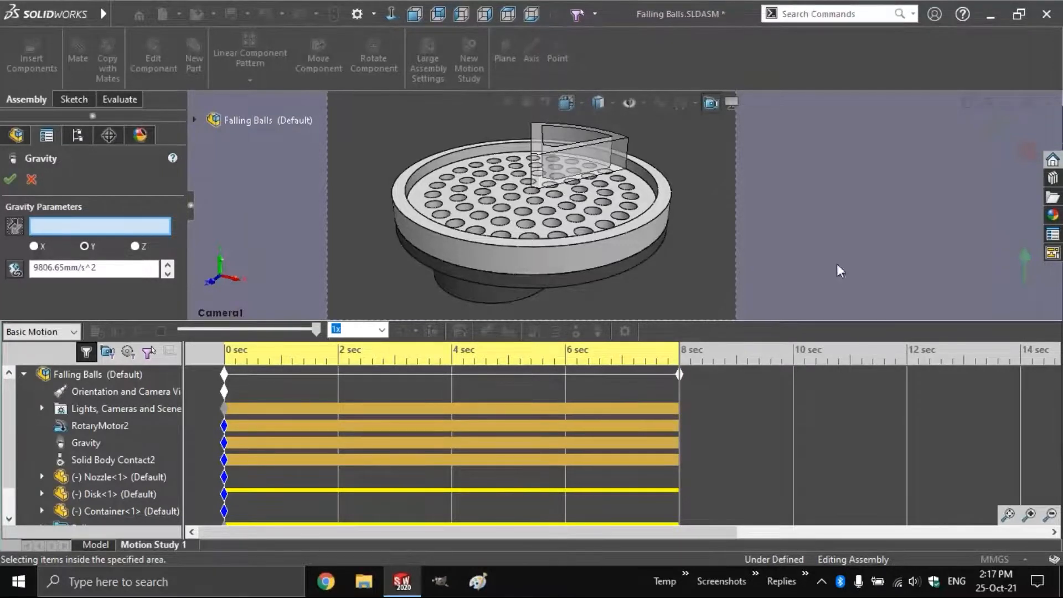
Make gravity act along the container's vertical edge
click(135, 246)
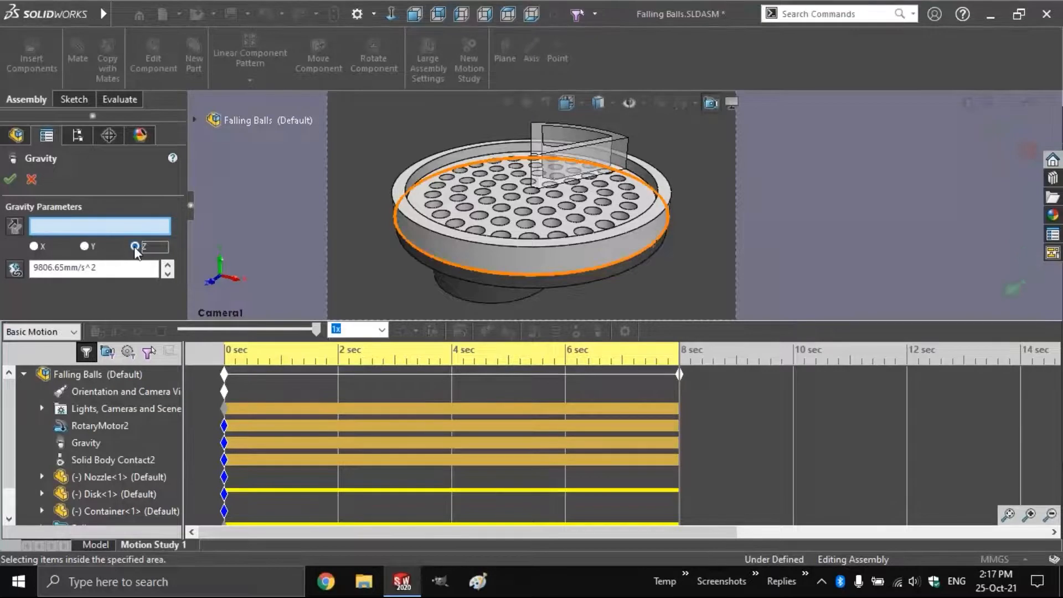
click(34, 246)
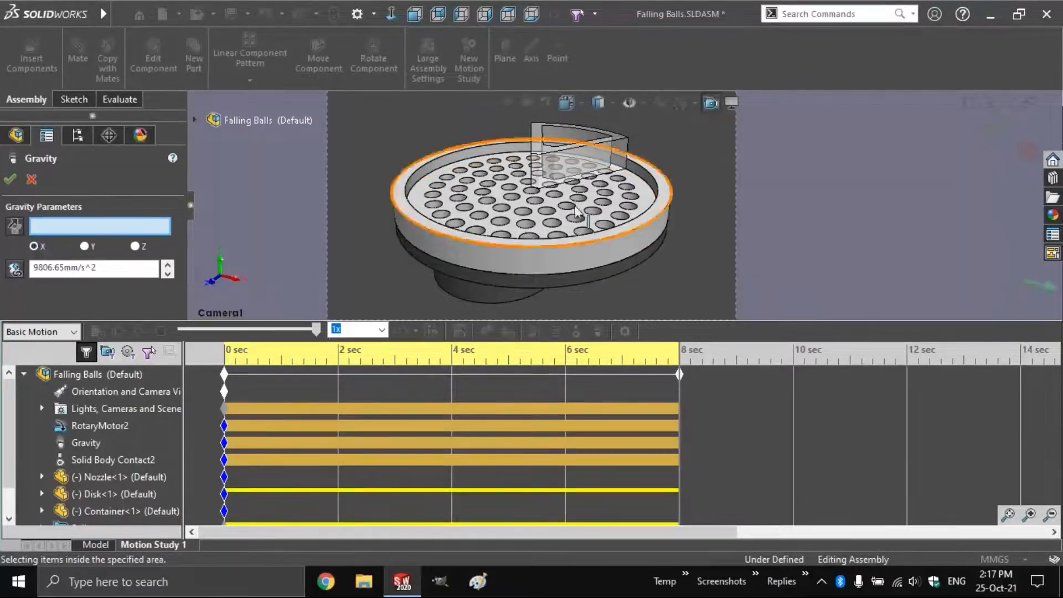
click(532, 134)
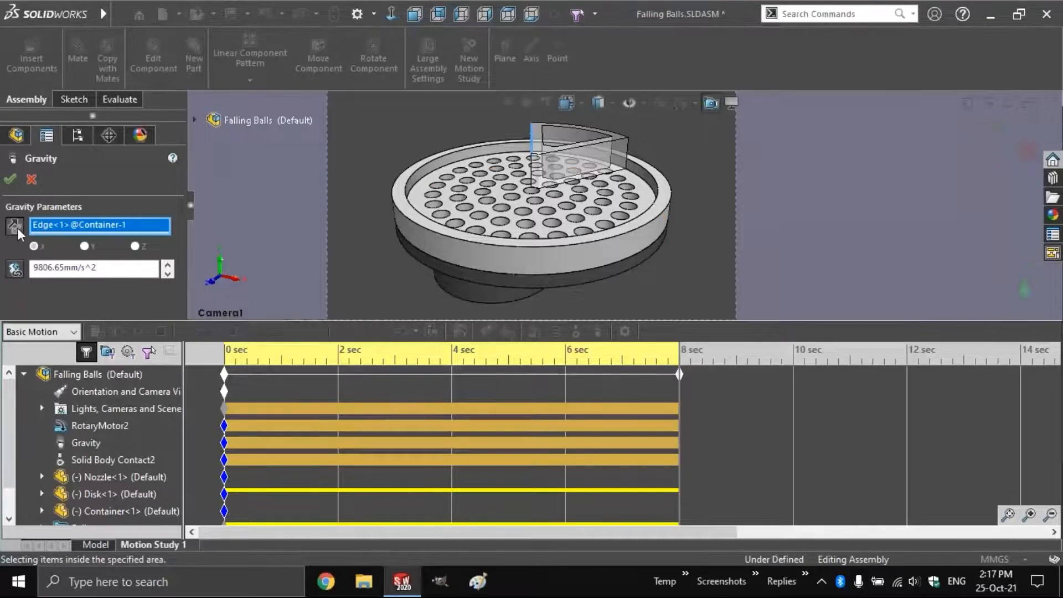
Change the gravity strength to 98 mm/s^2 and confirm the Gravity settings
click(123, 269)
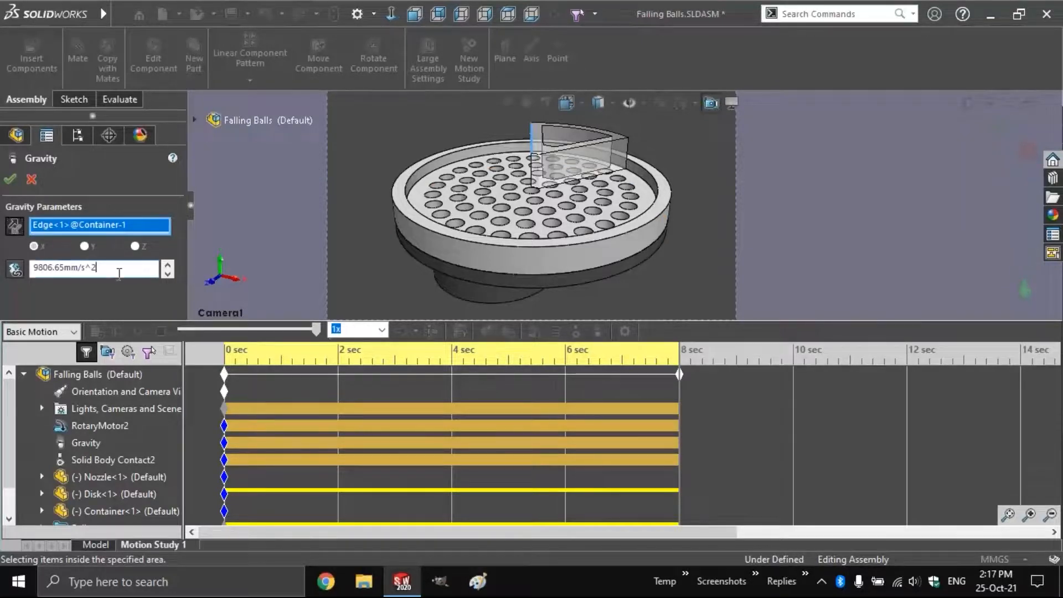
drag(63, 270, 42, 269)
key(BackSpace)
key(Return)
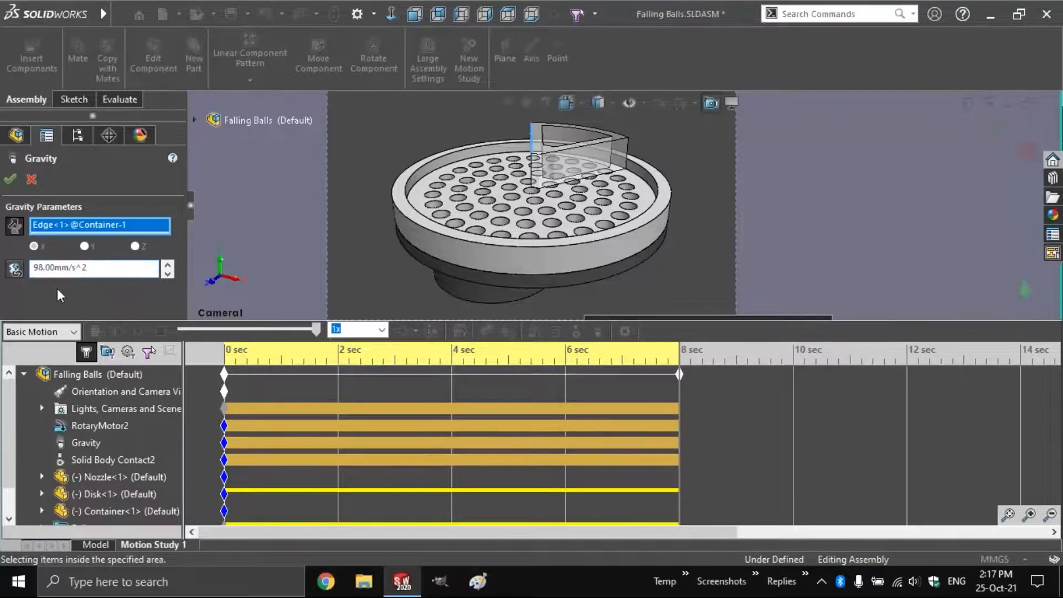
click(9, 178)
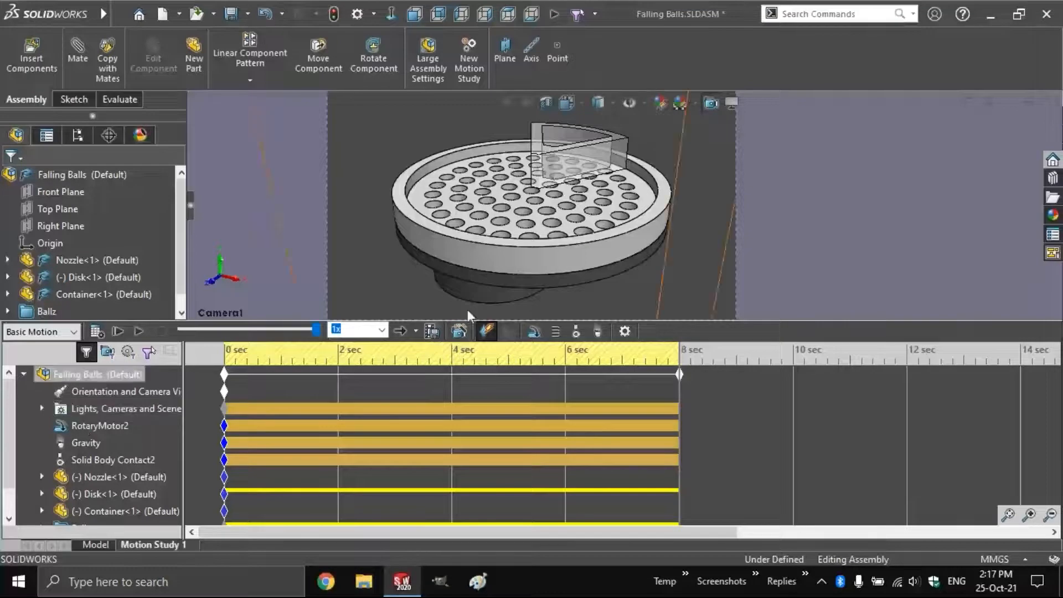
Add a rotary motor on the Disk face, creating RotaryMotor3
click(535, 331)
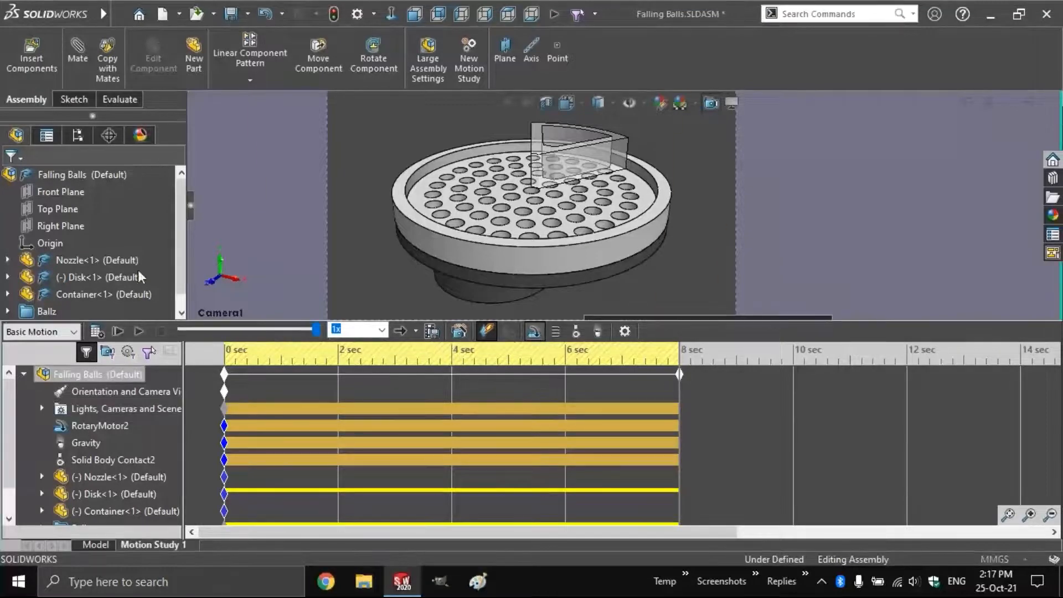
click(557, 256)
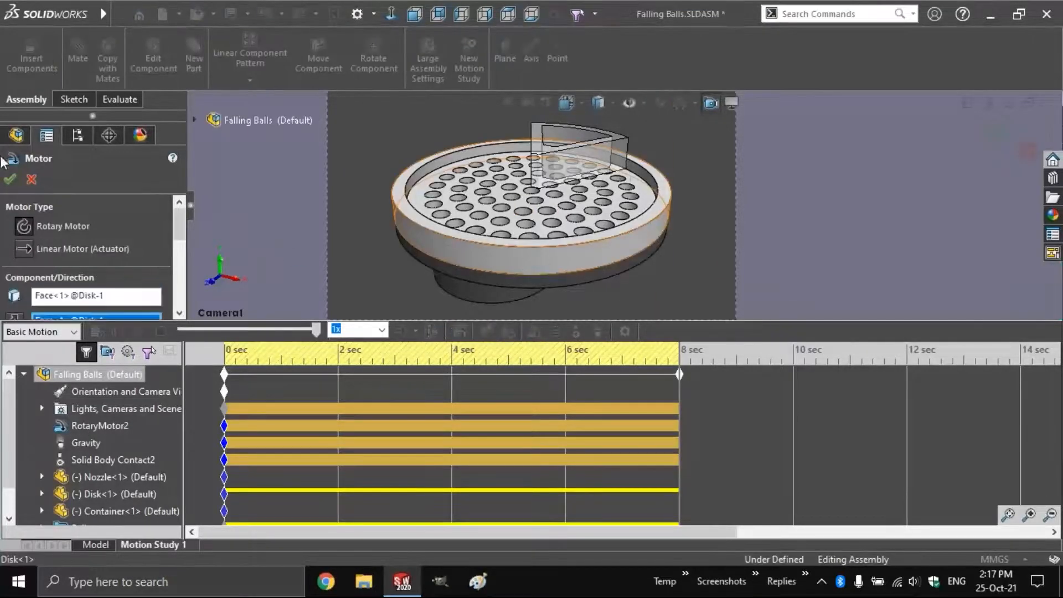
click(10, 178)
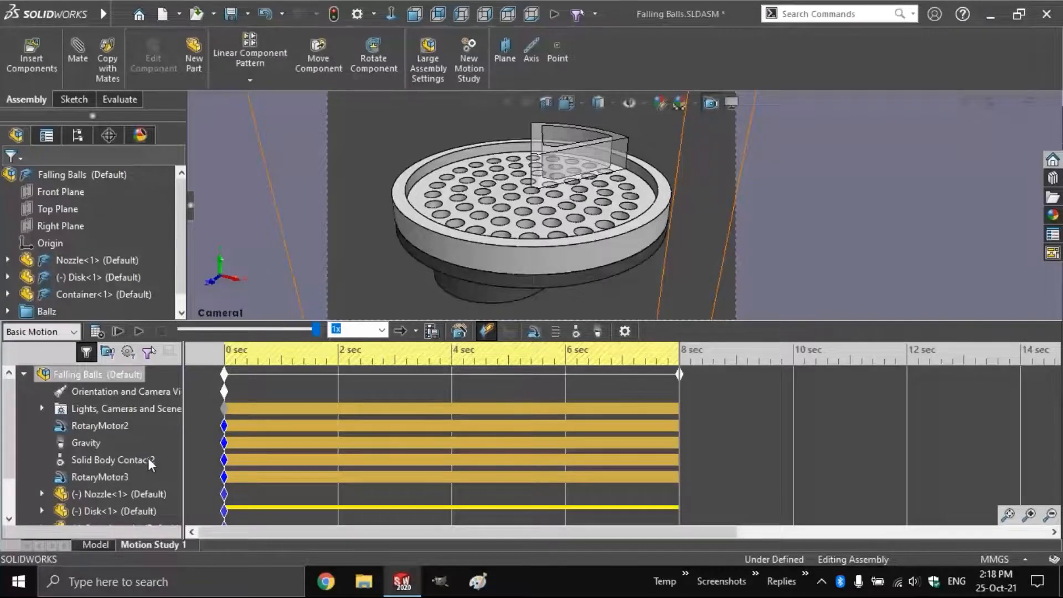
Select Gravity in the MotionManager tree, keeping its name, and open it for editing
click(83, 446)
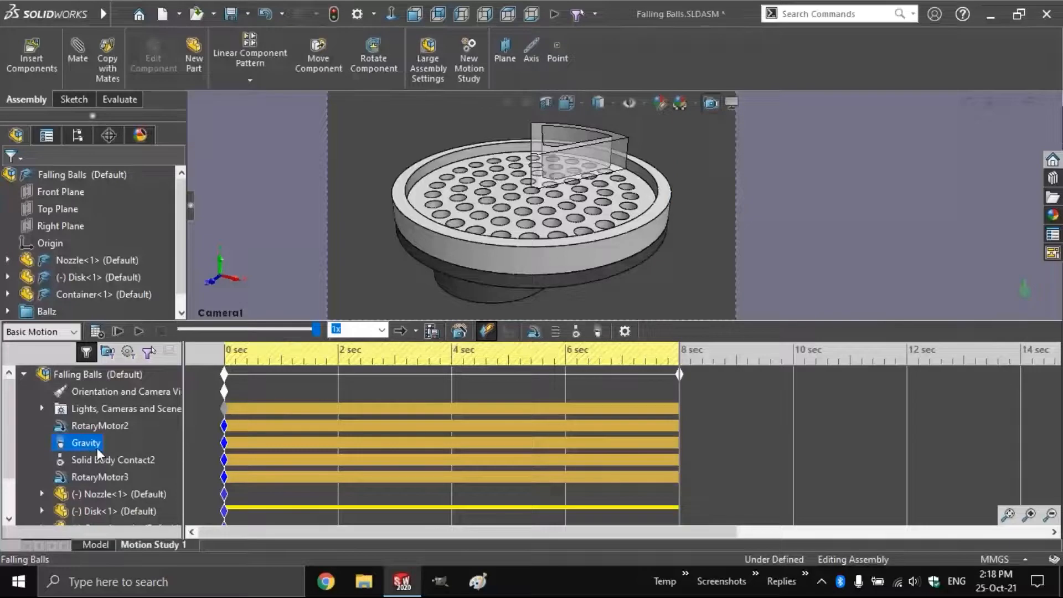
click(92, 442)
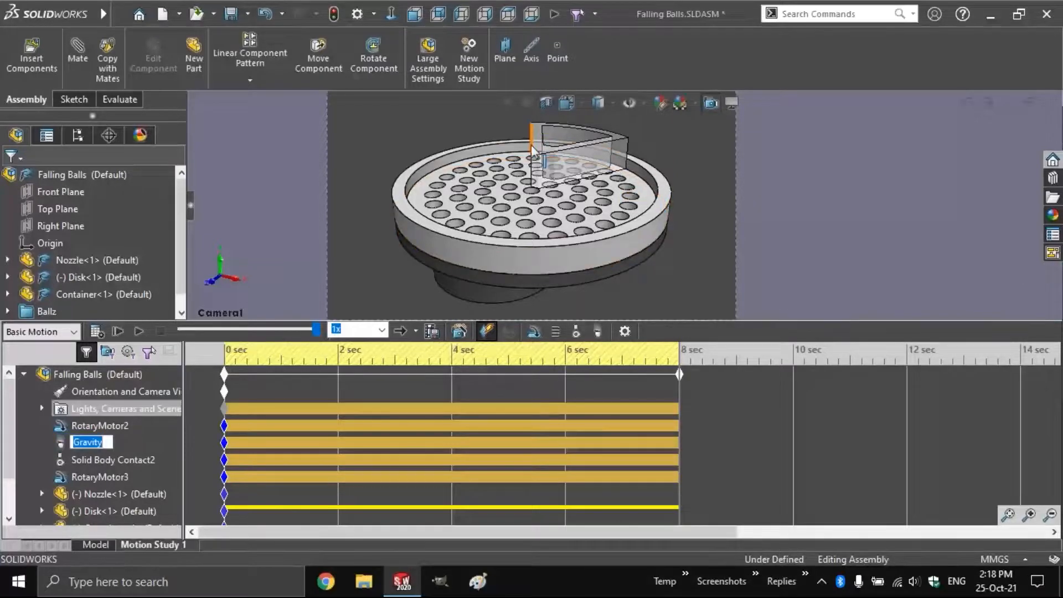
key(Return)
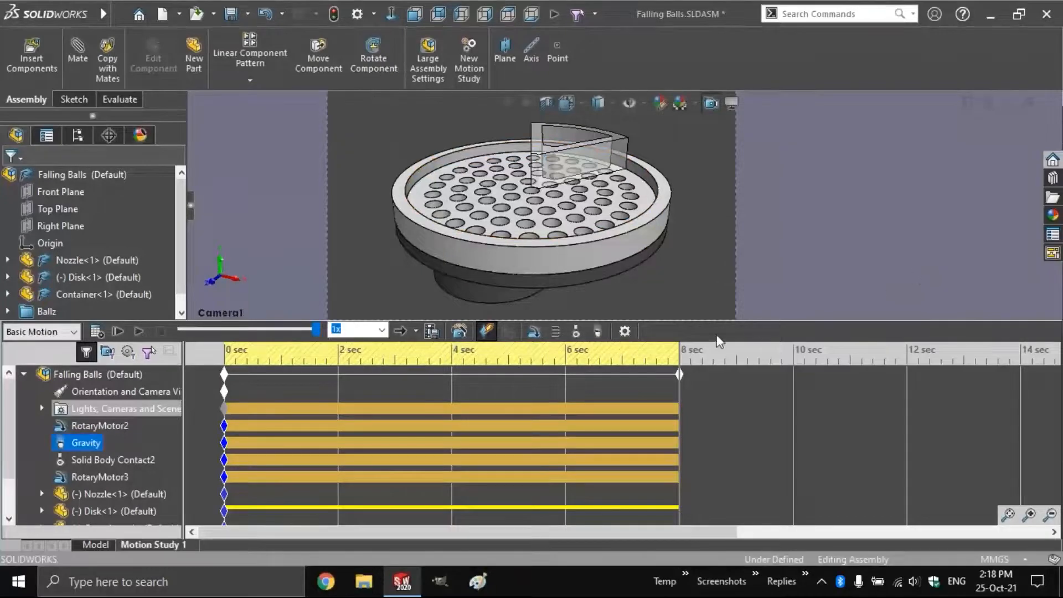
click(592, 332)
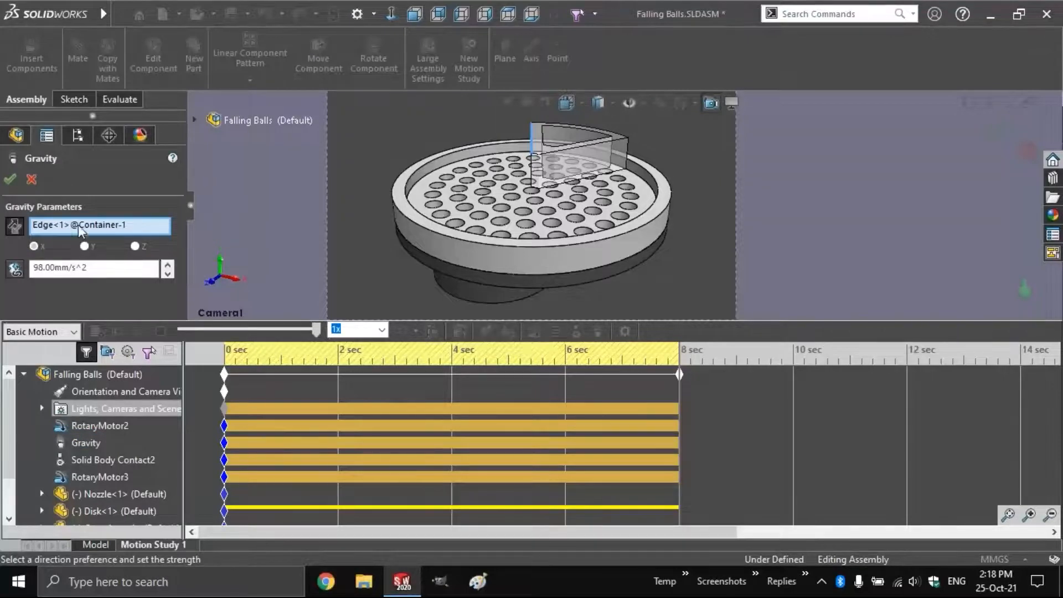
Remove the Edge<1> reference, set gravity along Z at 908 mm/s^2, and confirm
click(100, 222)
key(Delete)
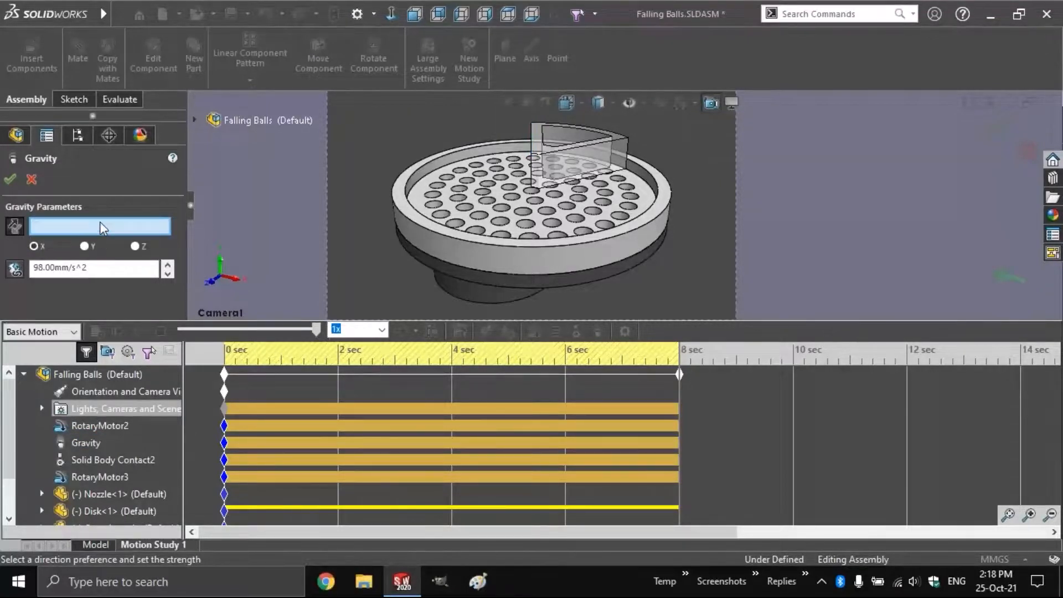
click(135, 246)
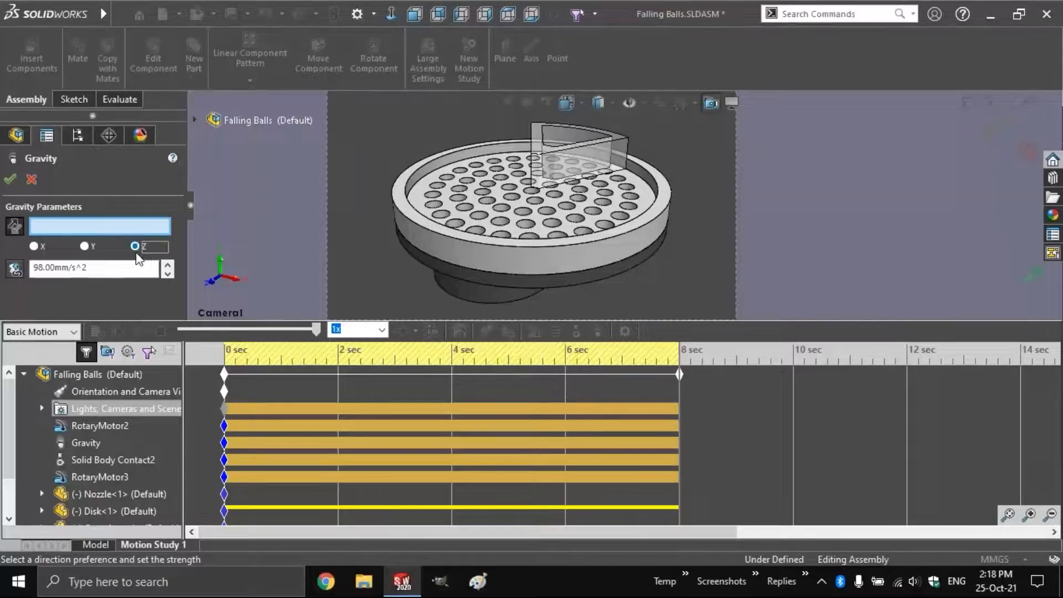
click(39, 268)
text(0)
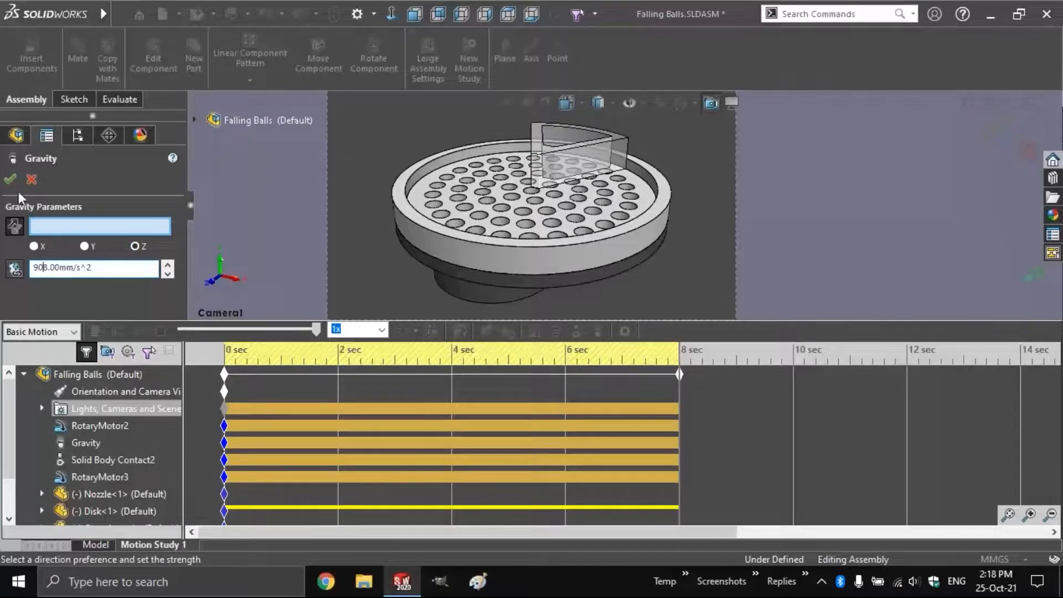
click(13, 178)
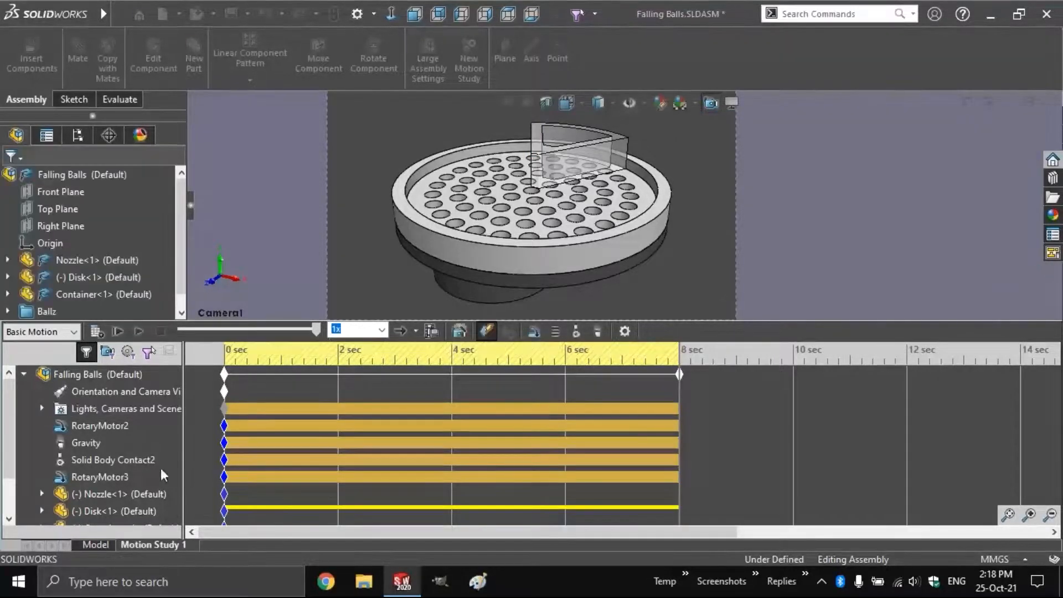
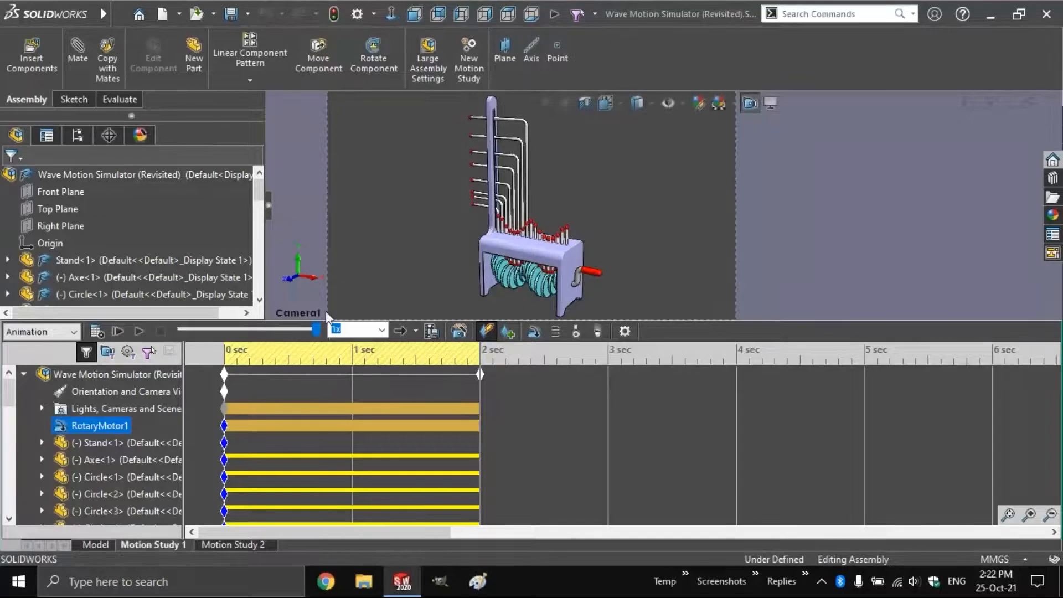
Leave Motion Study 1 and go back to the Wave Motion Simulator assembly's Model tab
click(97, 545)
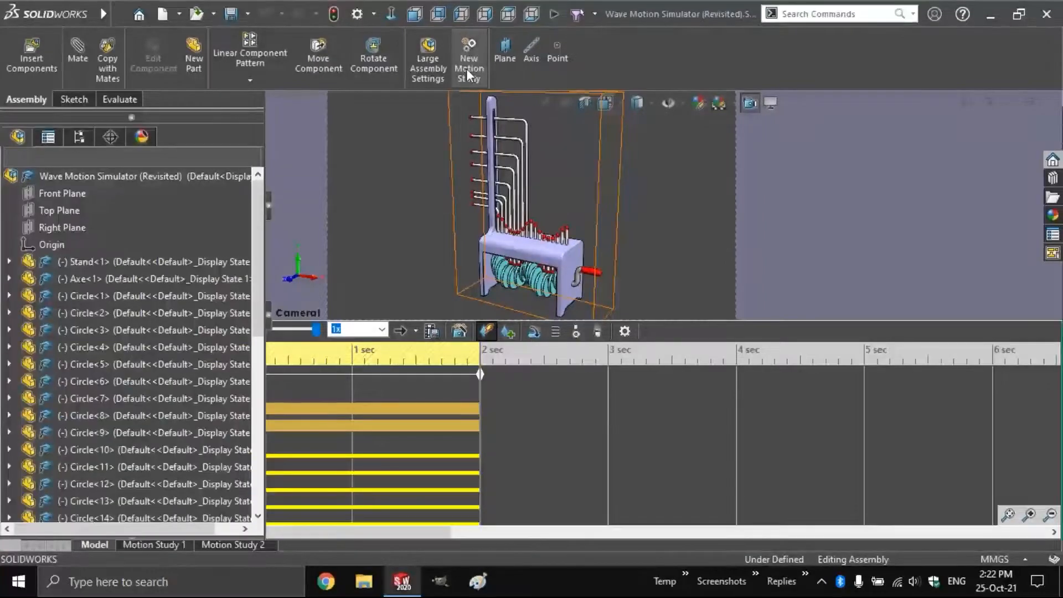
Create new Motion Study 3 and begin a contact definition in it
click(466, 68)
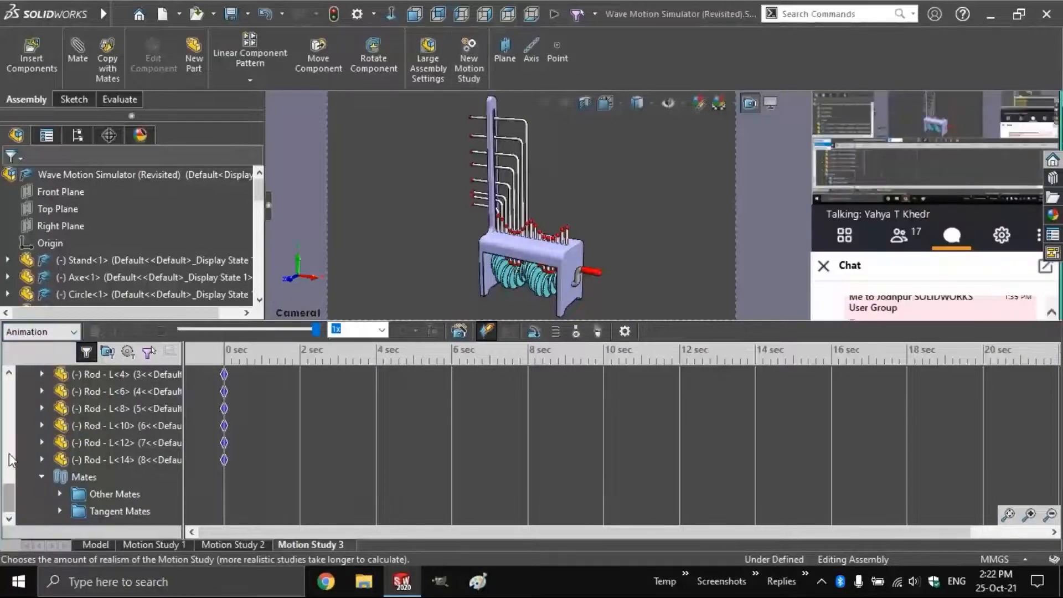
scroll(9, 453, up, 10)
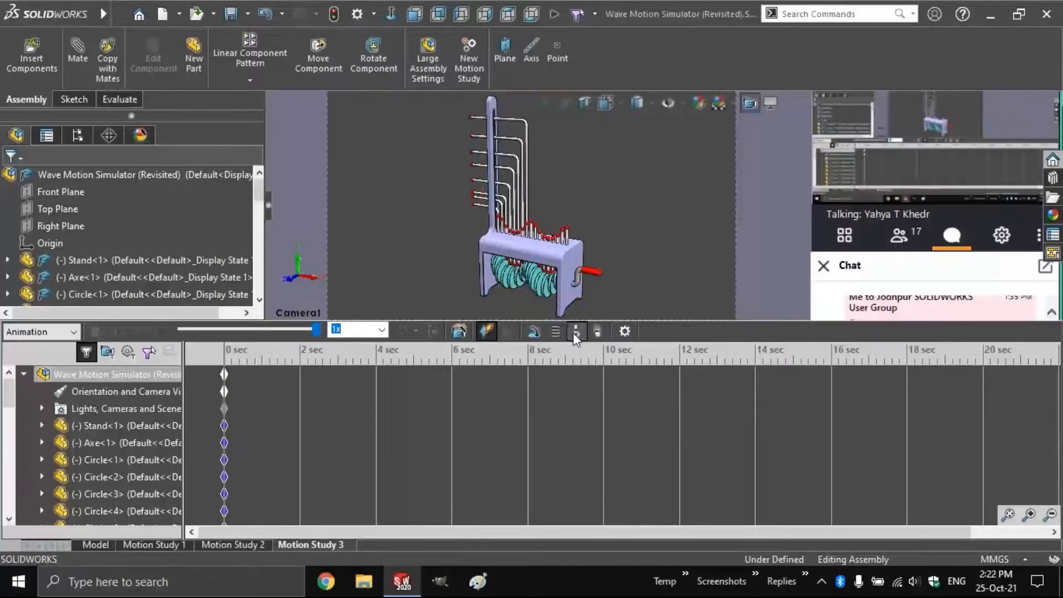
click(576, 332)
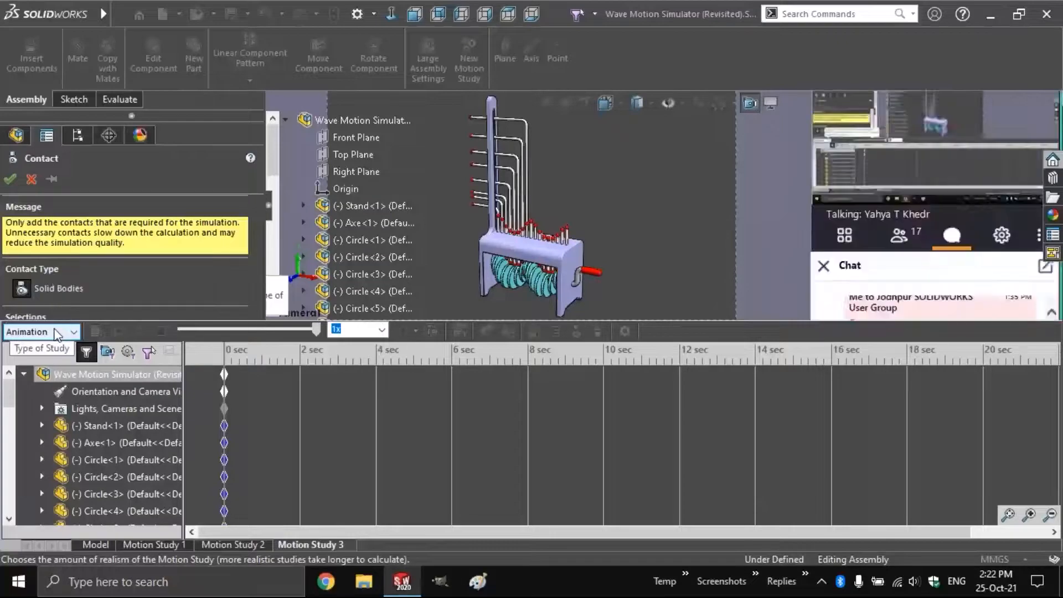
Switch the Motion Study 3 study type to Basic Motion
click(55, 332)
click(25, 363)
scroll(250, 260, down, 2)
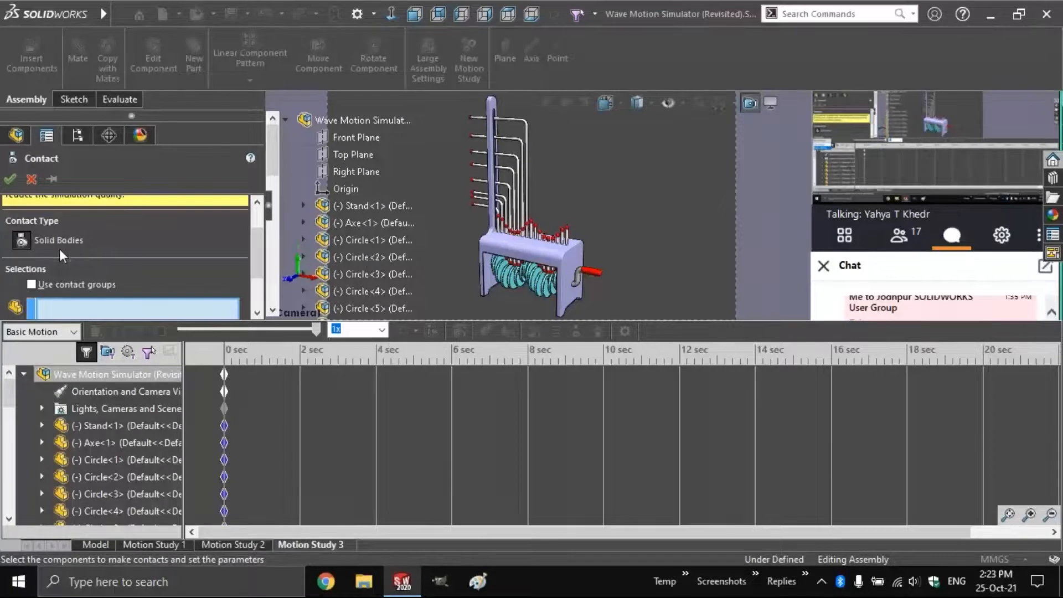
scroll(262, 288, down, 3)
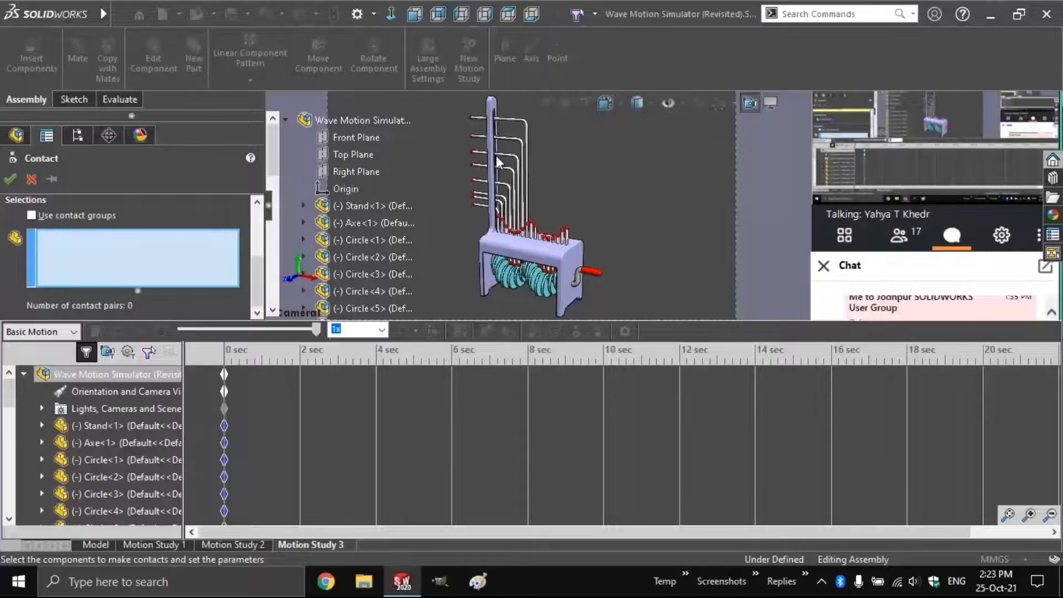
Add Circle<1> and six L rods to the solid body contact selection
click(379, 241)
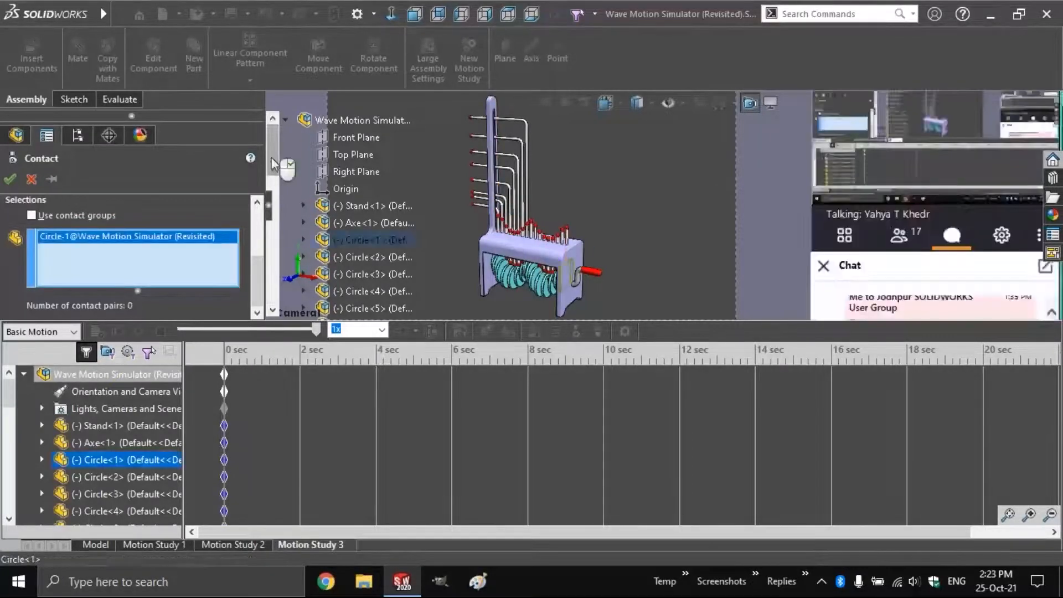
drag(273, 152, 273, 281)
click(358, 292)
click(357, 275)
click(358, 257)
click(359, 241)
click(359, 223)
click(359, 206)
Add the straight rods and remaining rods, then accept the solid body contact
click(359, 189)
click(359, 171)
click(359, 154)
click(359, 137)
click(359, 120)
scroll(191, 291, down, 4)
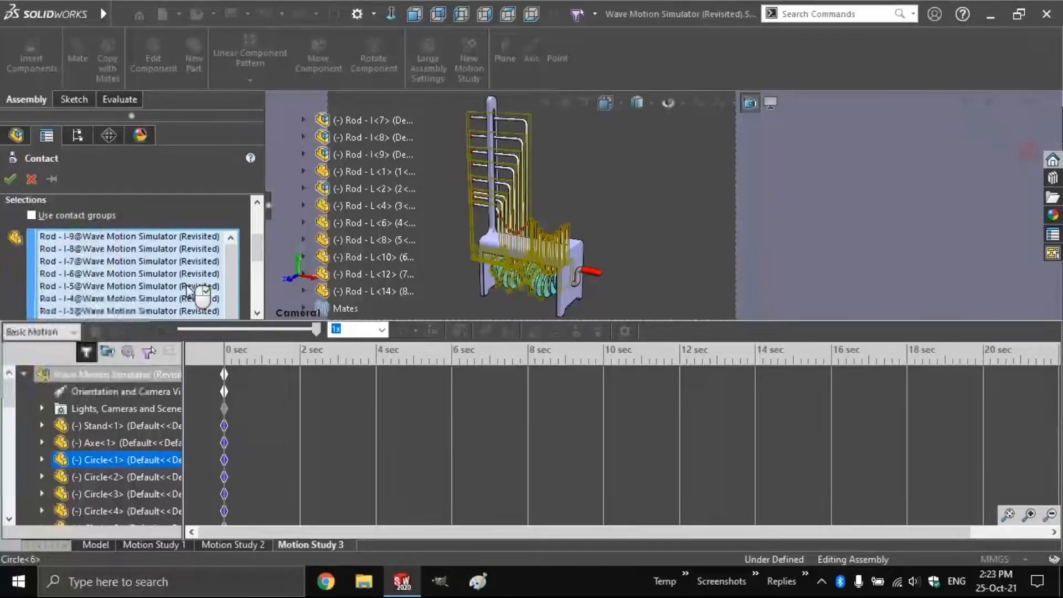
scroll(188, 289, down, 2)
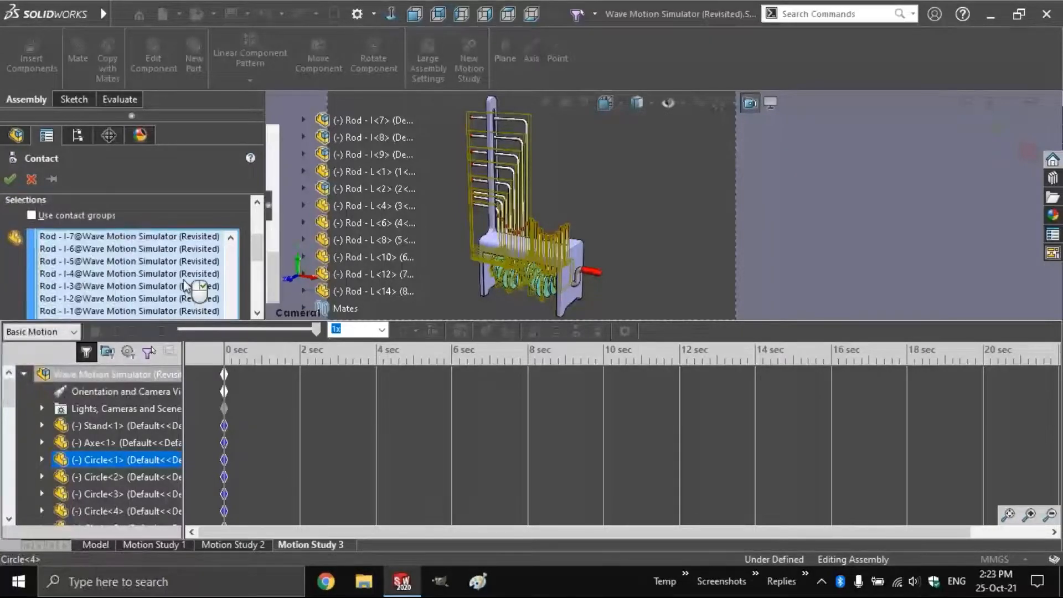
scroll(189, 289, down, 3)
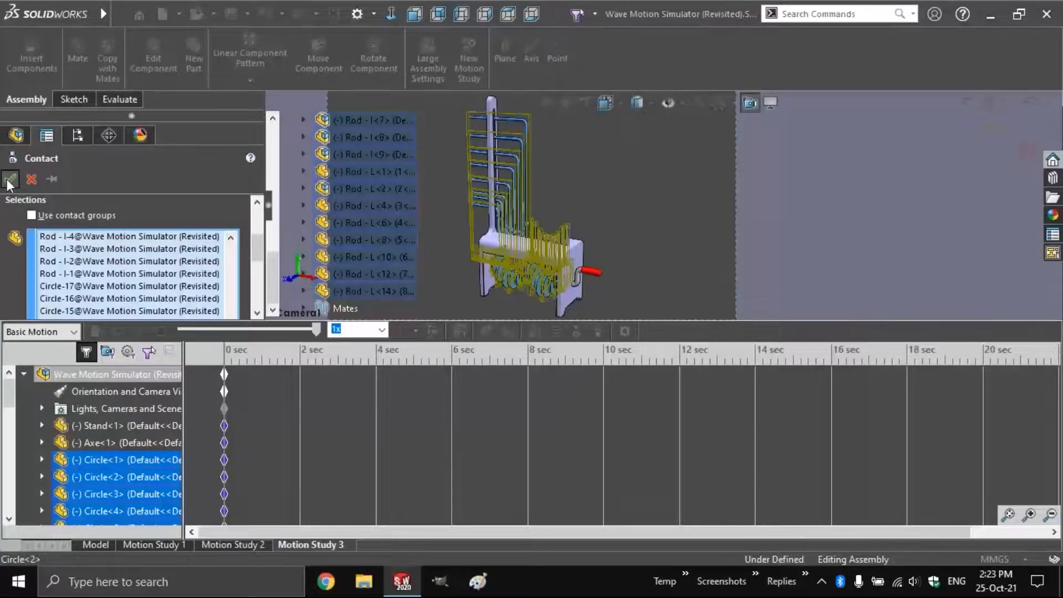
click(9, 180)
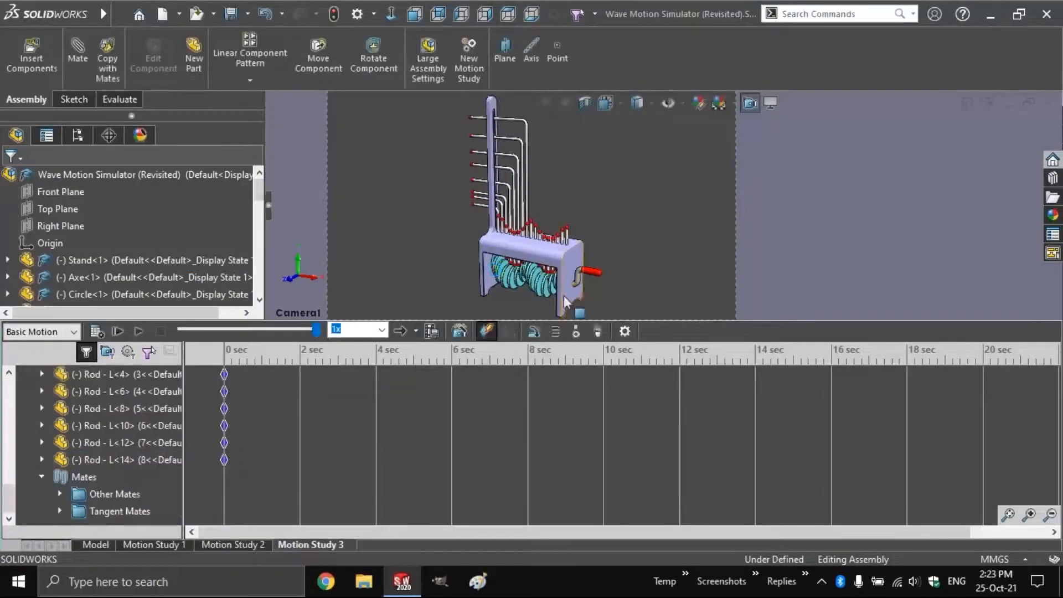
Suppress the Tangent Mates folder so it no longer acts in Motion Study 3
right_click(118, 511)
click(7, 500)
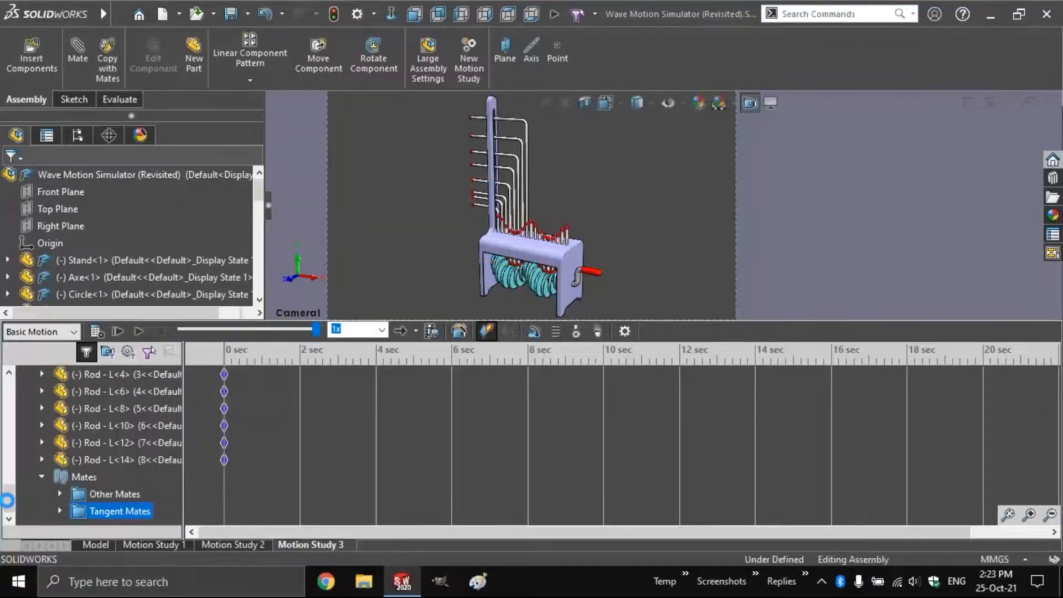
drag(7, 500, 8, 380)
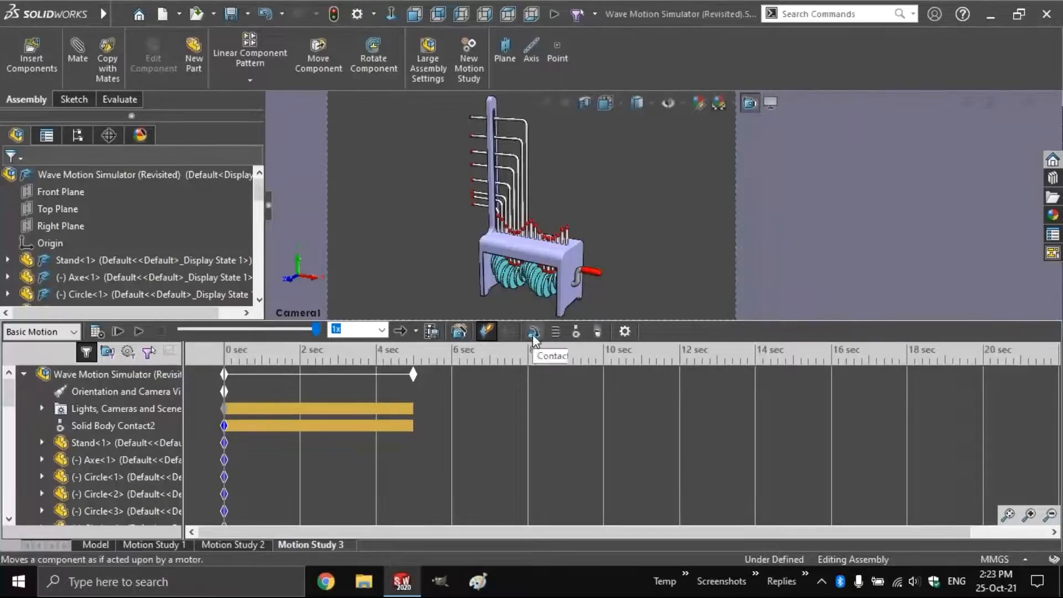
Add a rotary motor with constant speed changed from 100 to 30 RPM
click(510, 332)
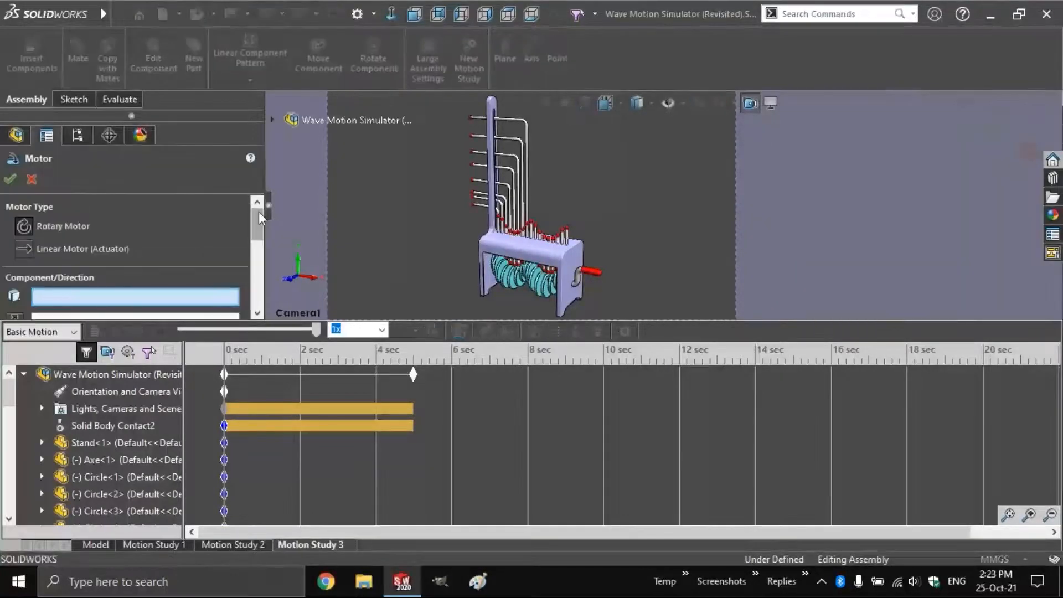
drag(258, 218, 258, 253)
click(79, 253)
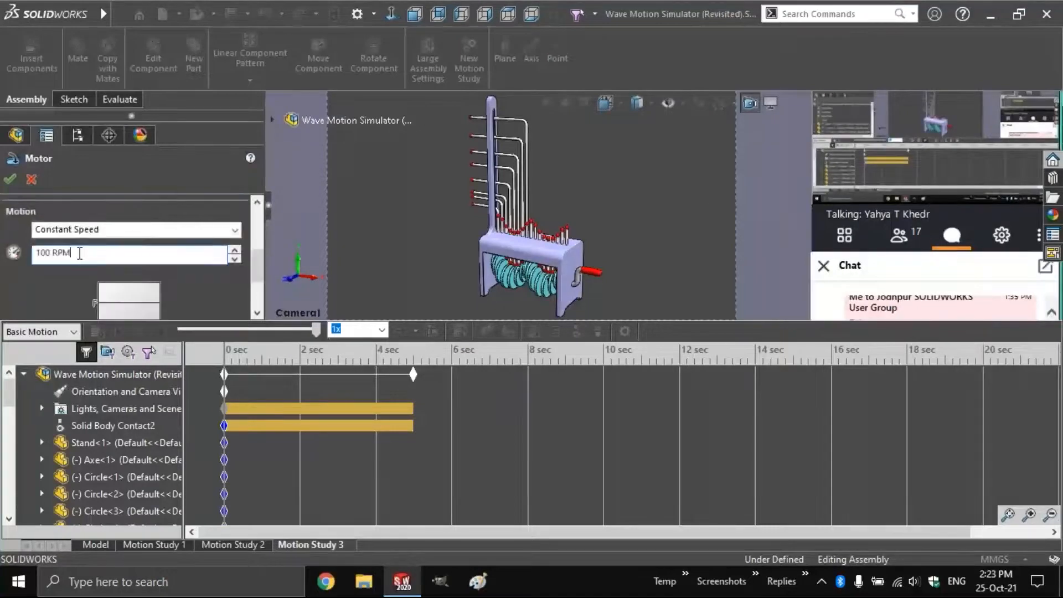
double_click(80, 253)
text(30)
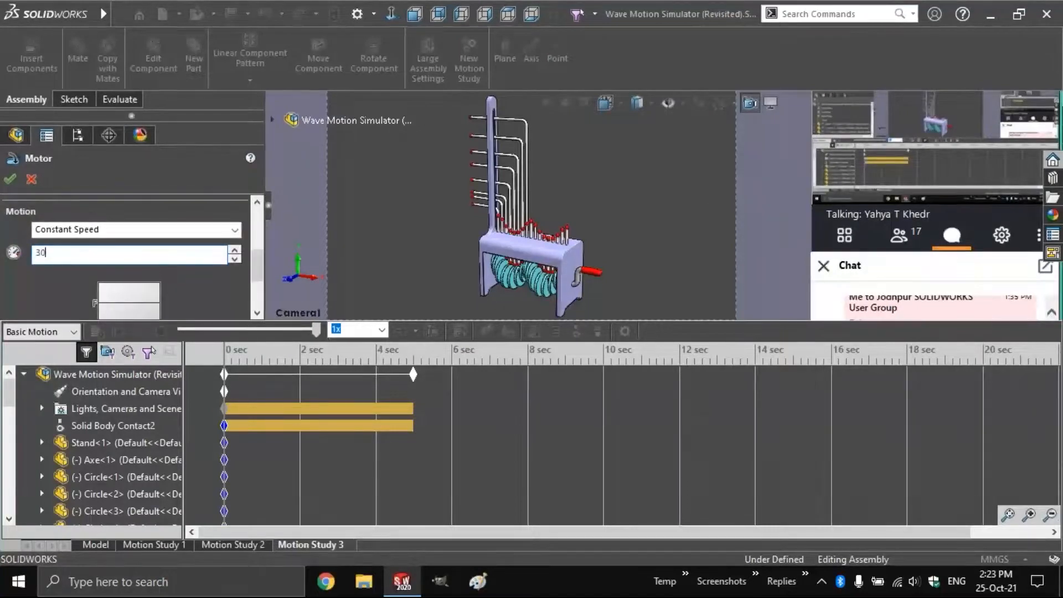
key(Return)
double_click(86, 255)
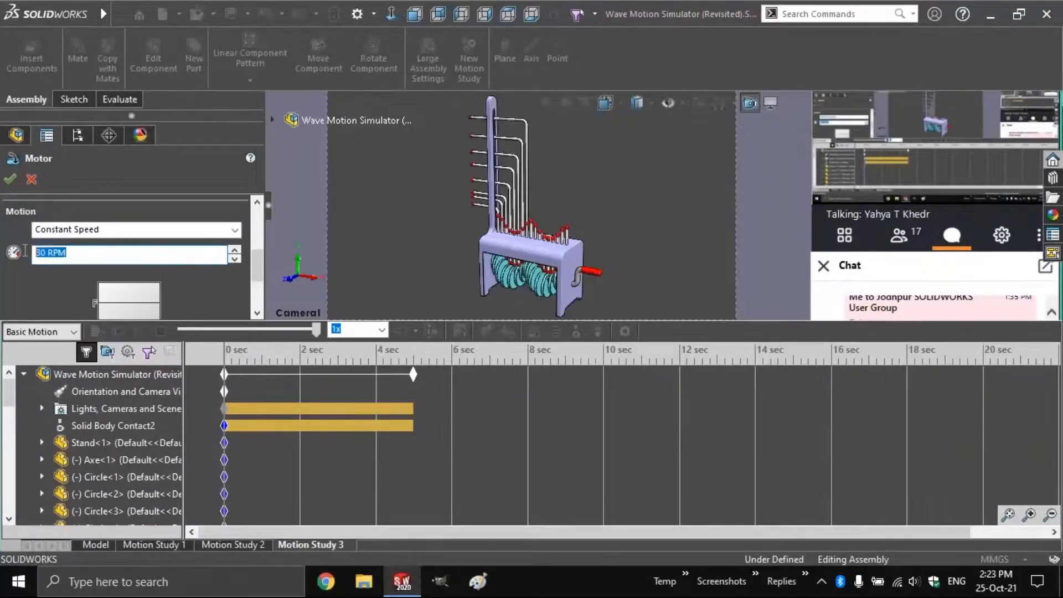
drag(258, 262, 258, 218)
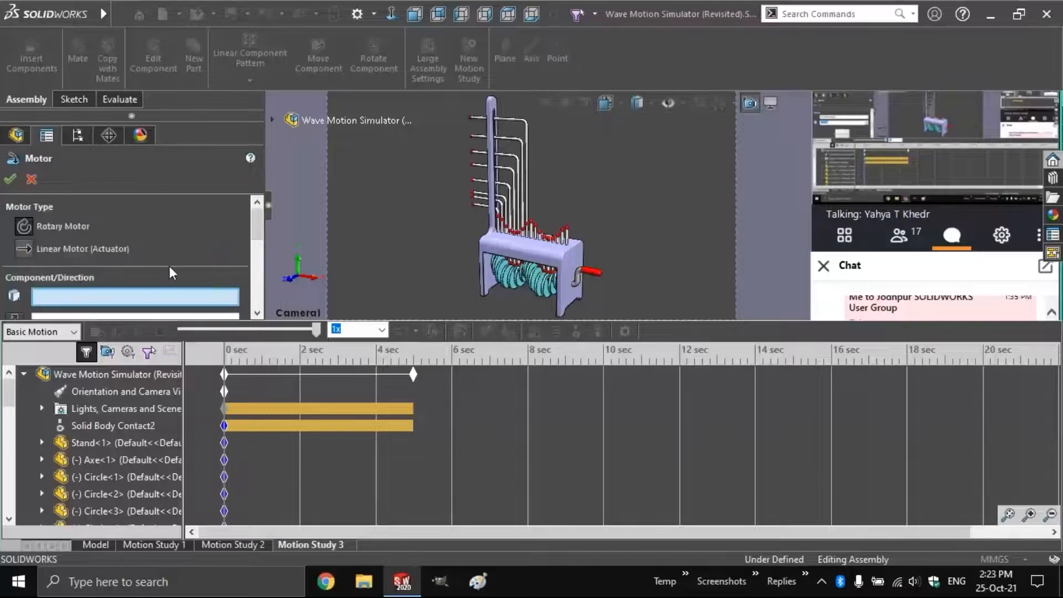
click(750, 103)
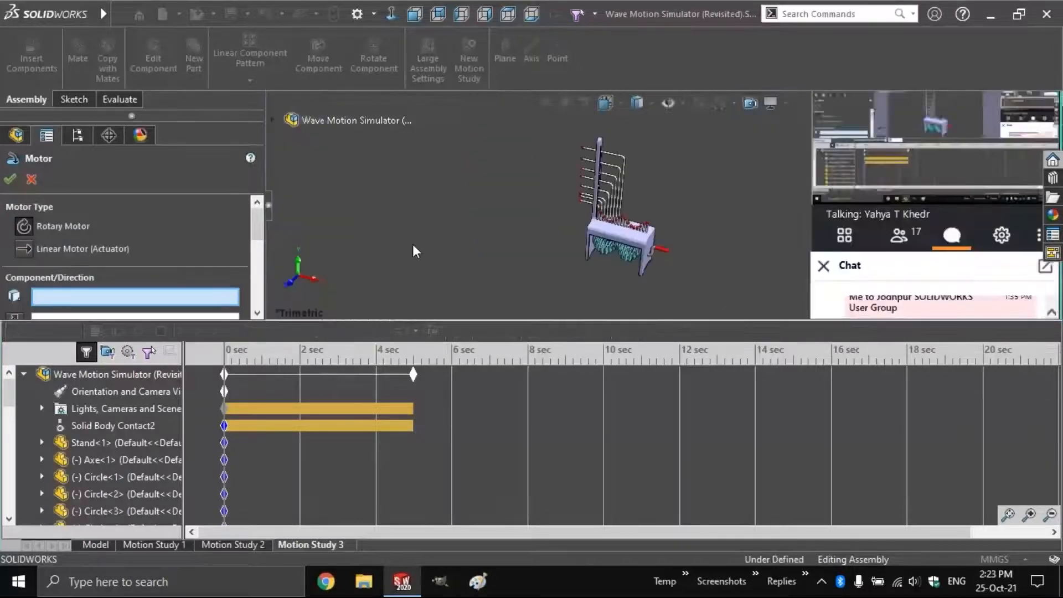
scroll(703, 244, down, 10)
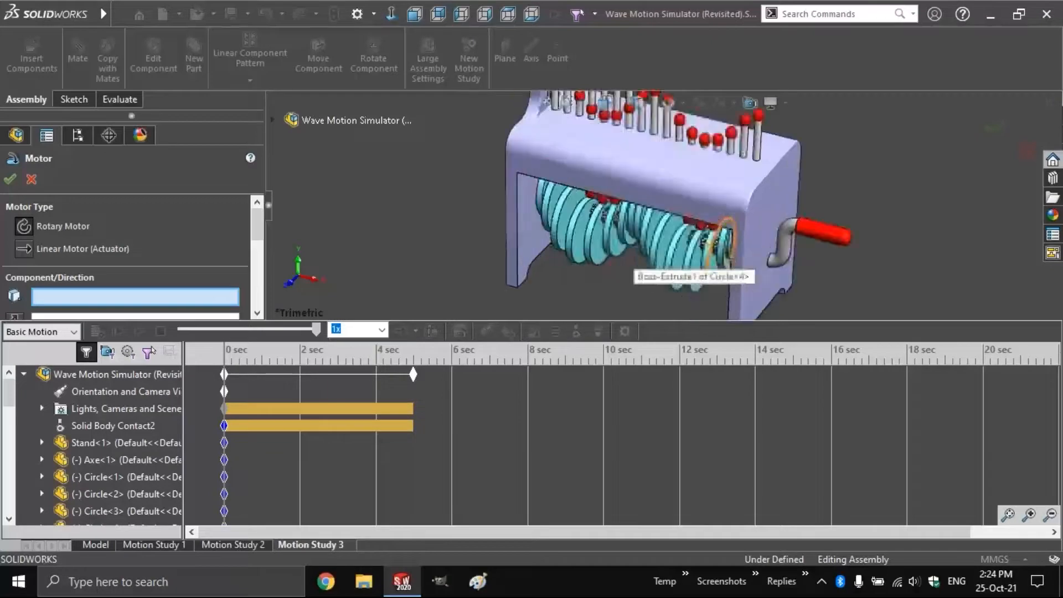
scroll(703, 243, down, 5)
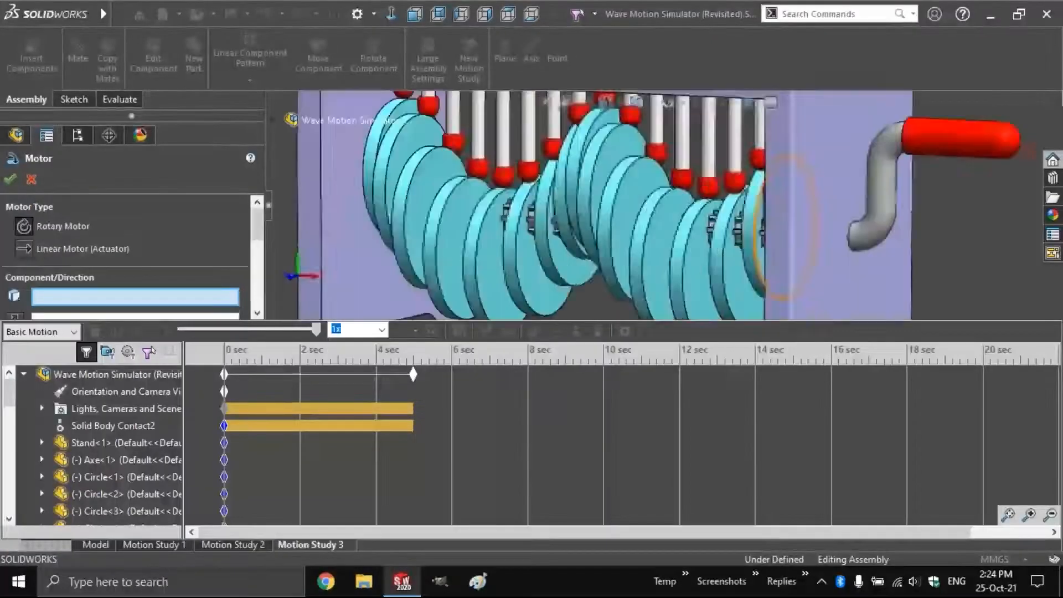
click(720, 244)
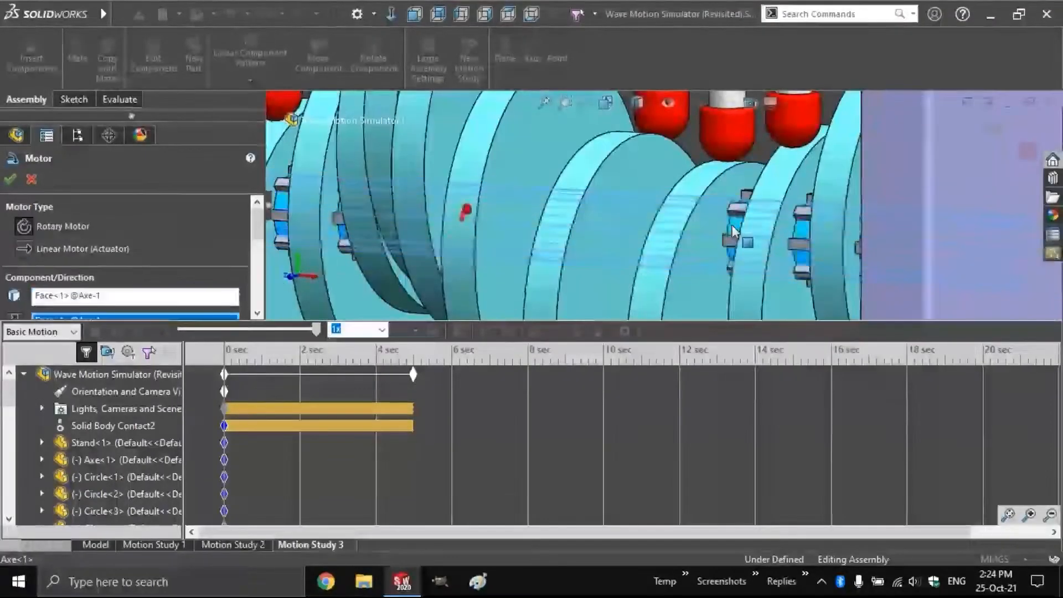
click(11, 179)
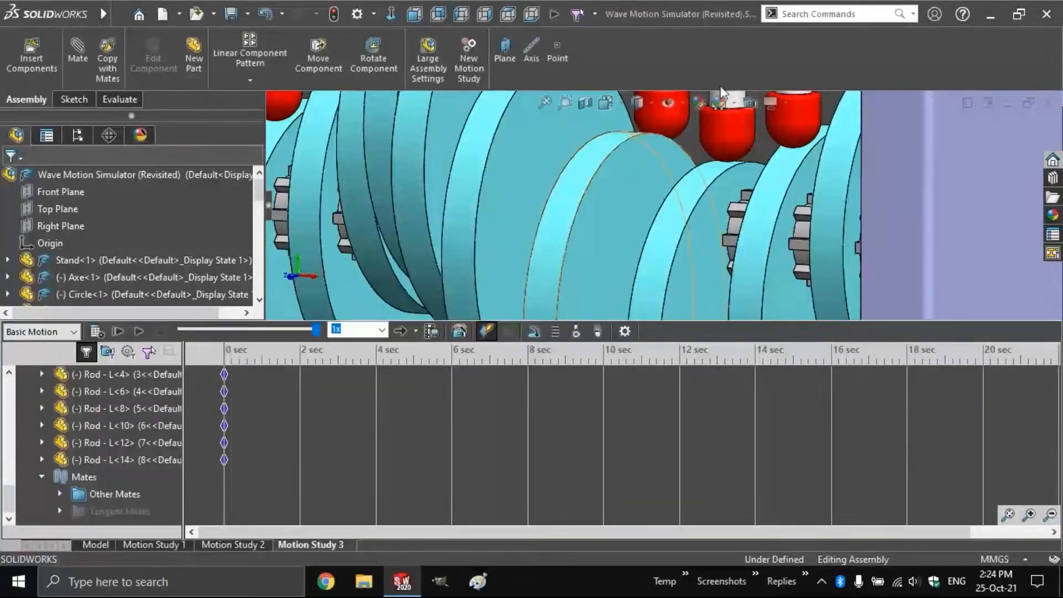
Restore the Camera1 view, end the study at 2 seconds, play it, and rewind to 0 s
click(749, 104)
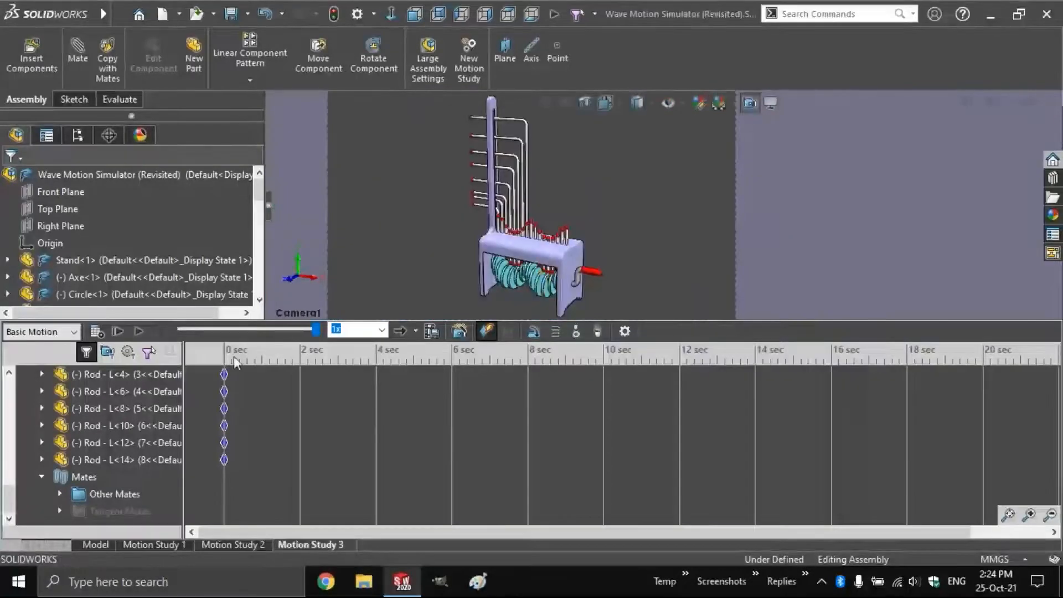
drag(8, 491, 20, 372)
drag(413, 375, 299, 374)
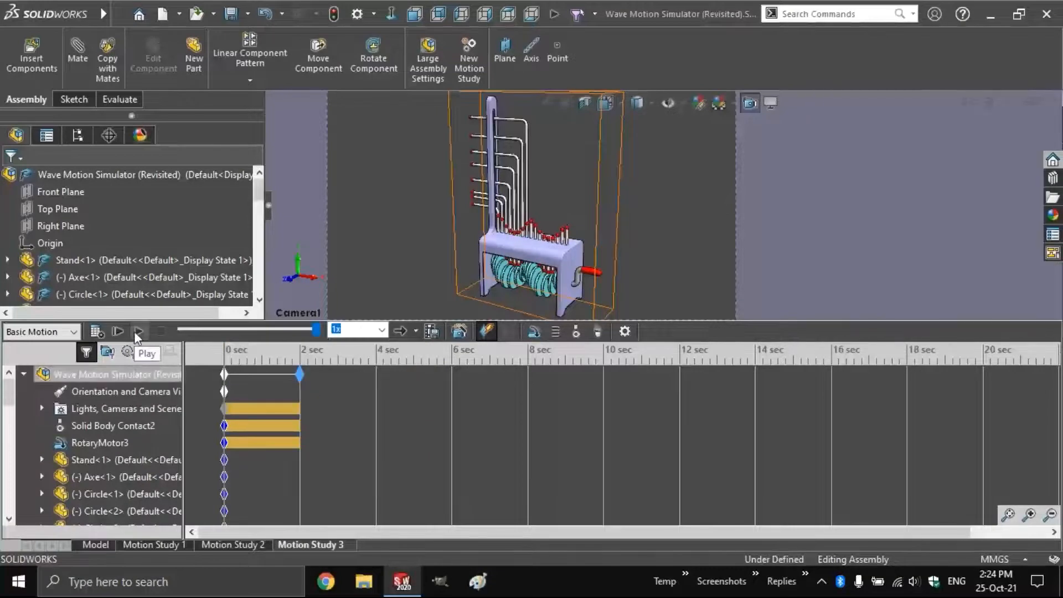
click(136, 331)
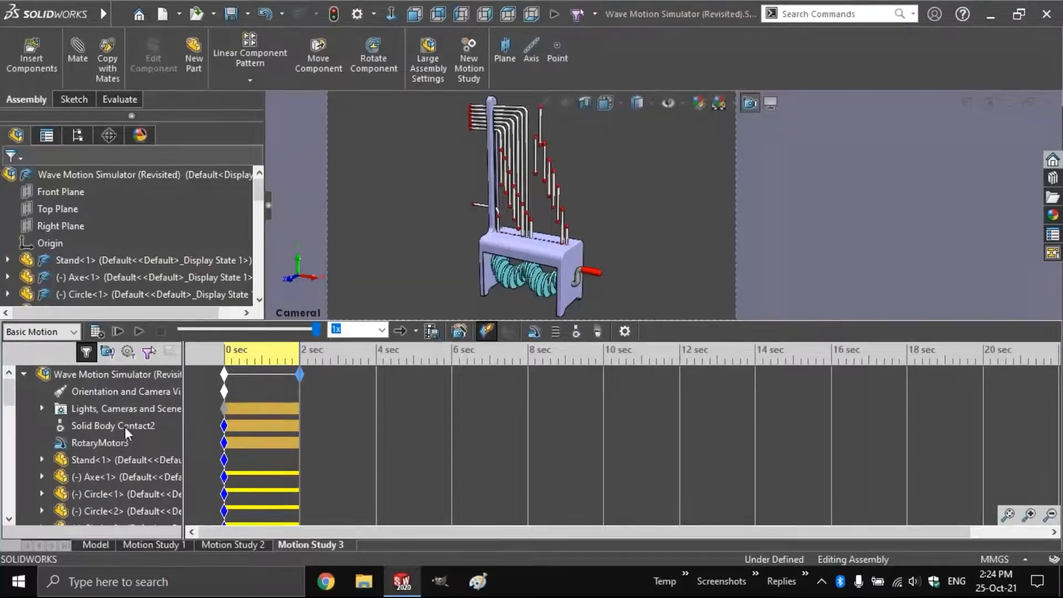
click(217, 353)
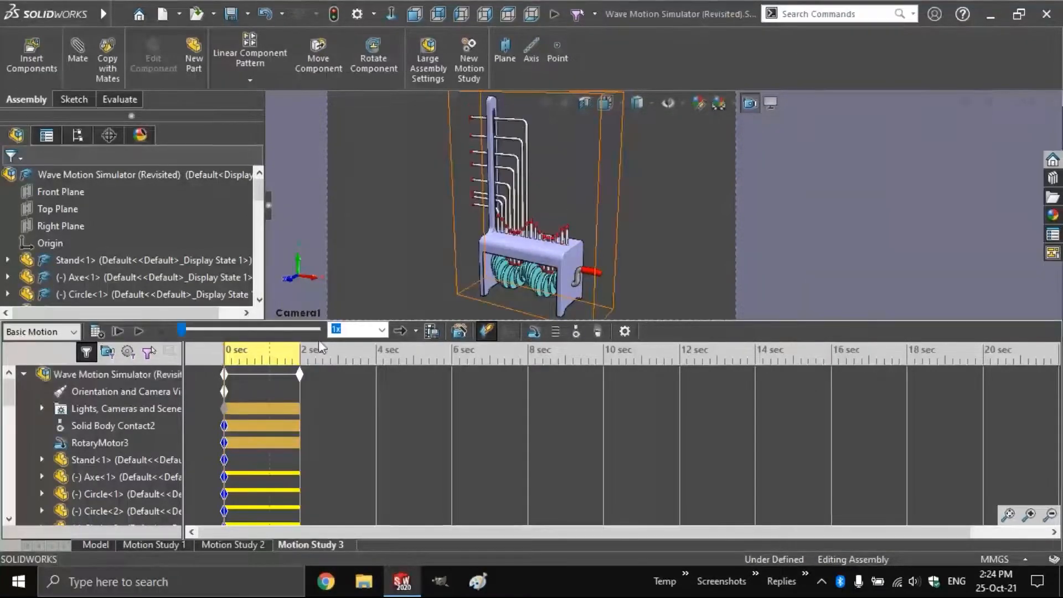
Add 9806.65 mm/s^2 gravity acting along the Y direction
click(600, 332)
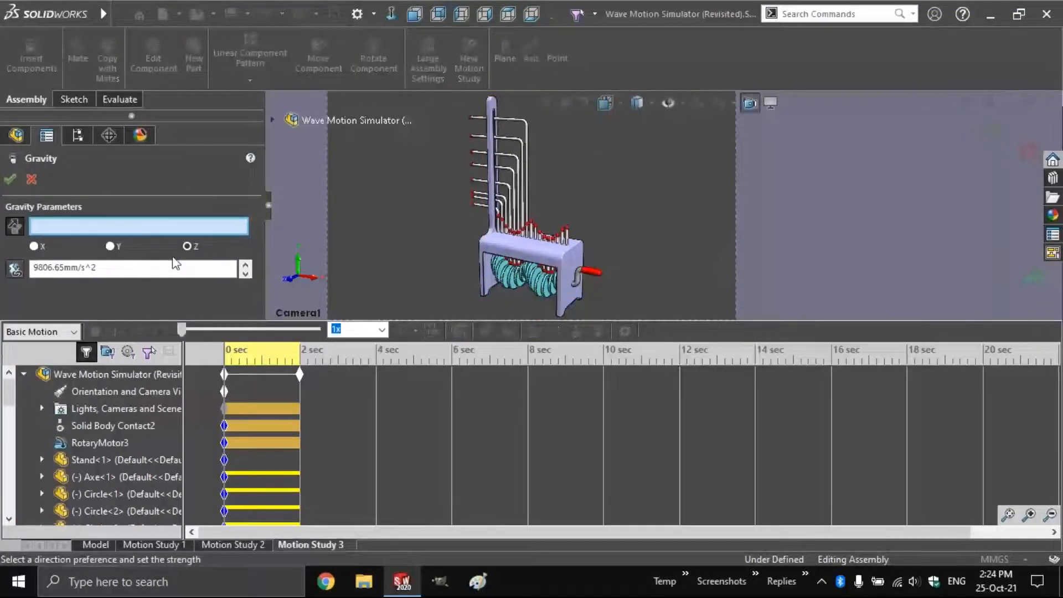
click(115, 249)
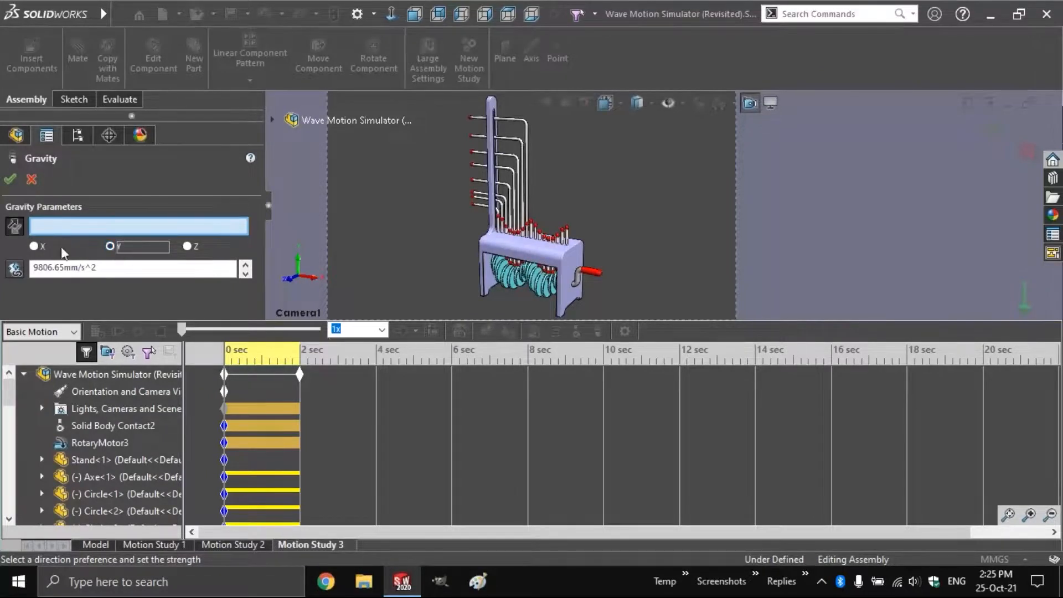
click(10, 179)
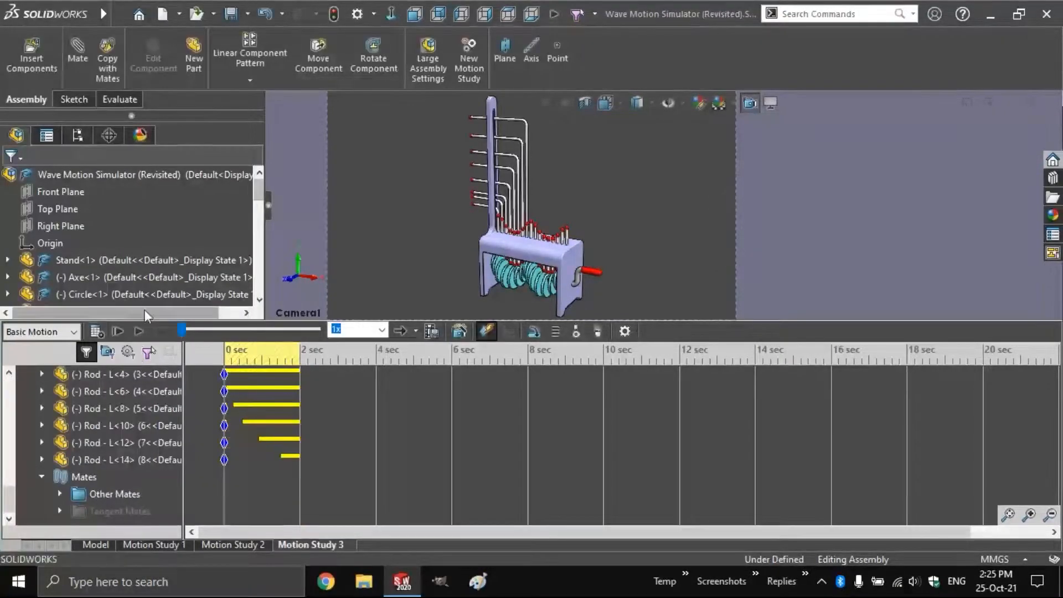
Calculate and play the gravity-driven motion, collapse Mates, and select Solid Body Contact2
click(97, 331)
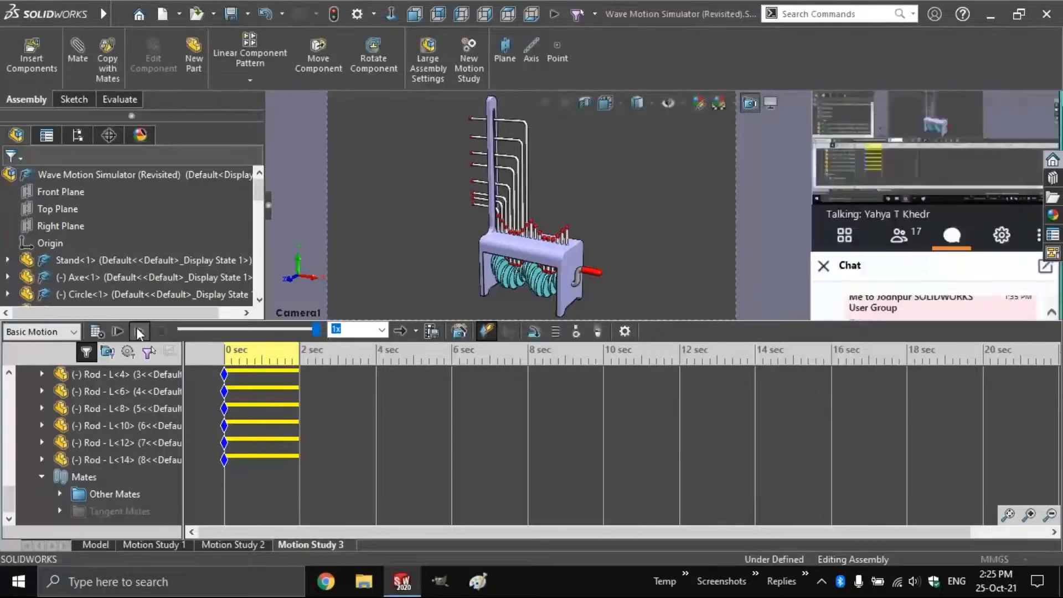
click(137, 331)
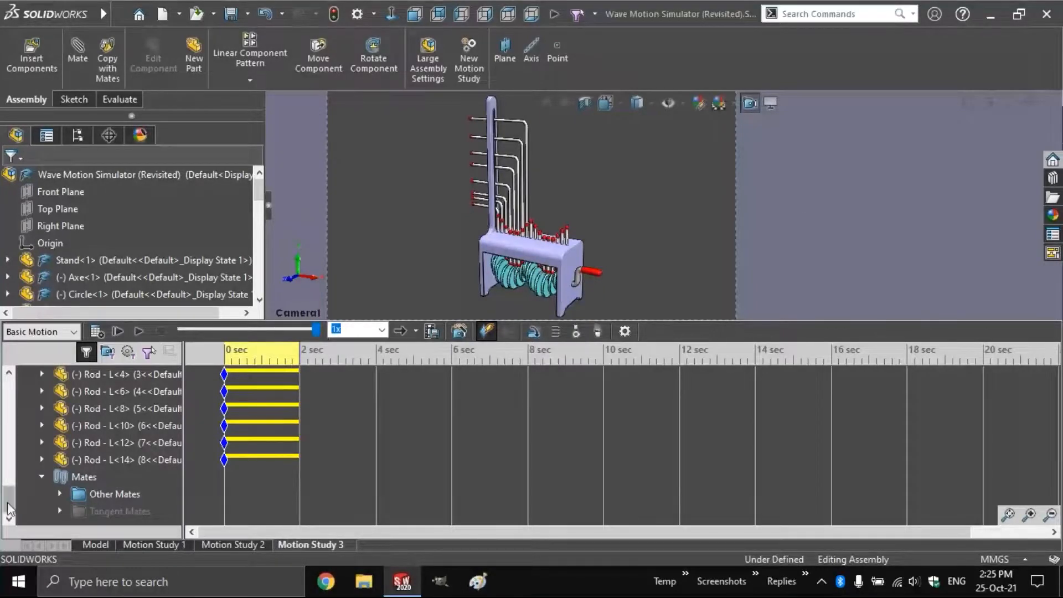
click(42, 478)
drag(8, 498, 5, 364)
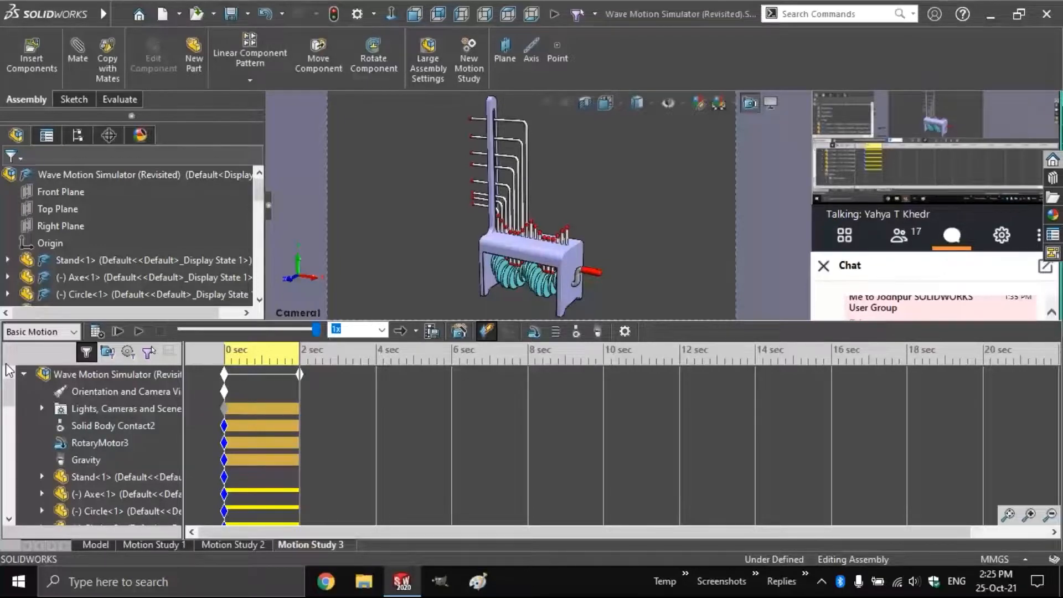
click(108, 428)
Open Solid Body Contact2 for editing
right_click(105, 425)
click(154, 434)
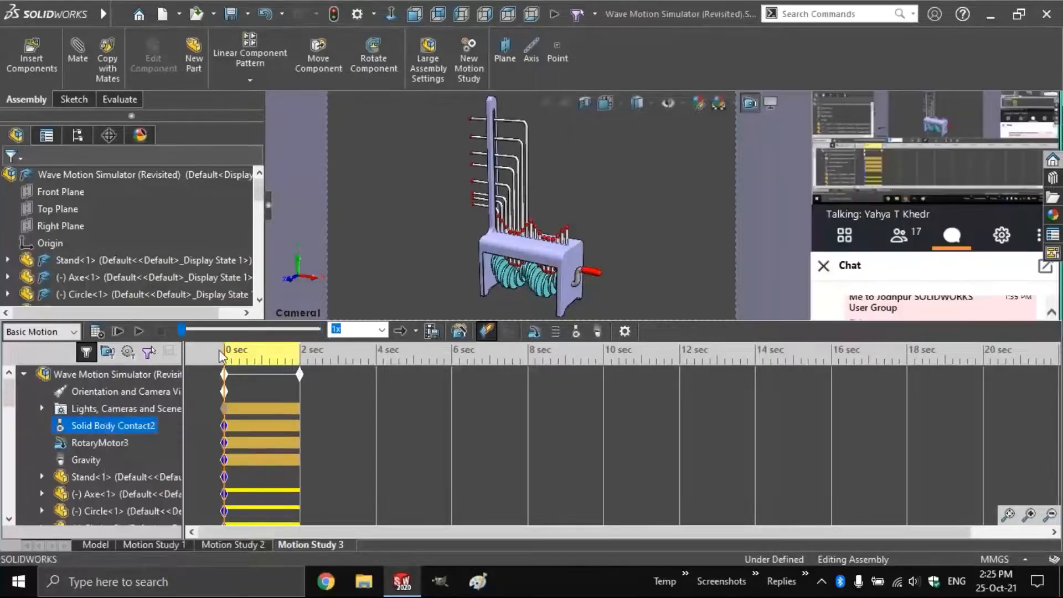
right_click(122, 424)
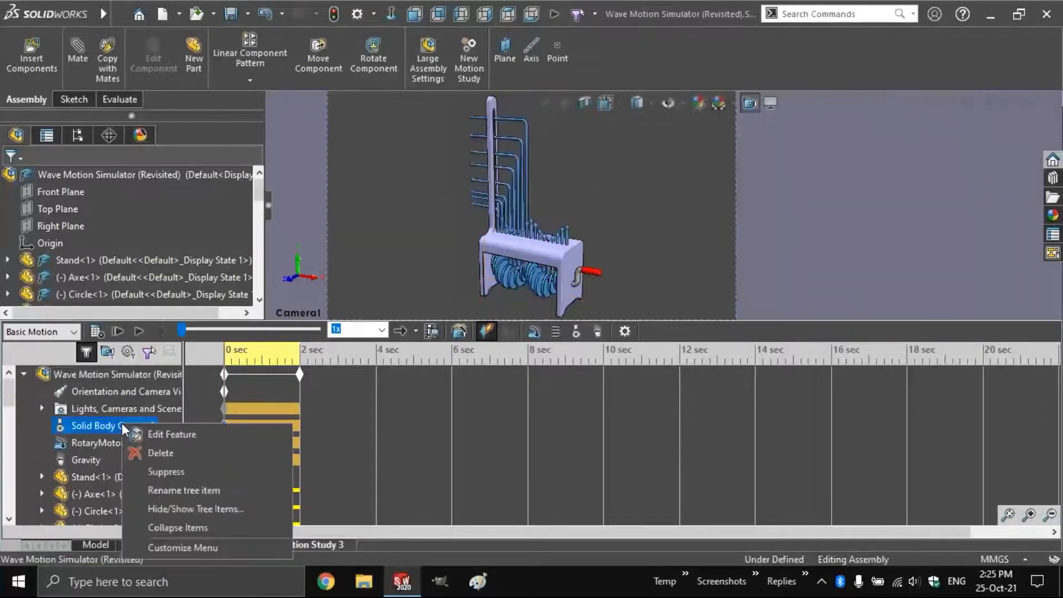
click(165, 427)
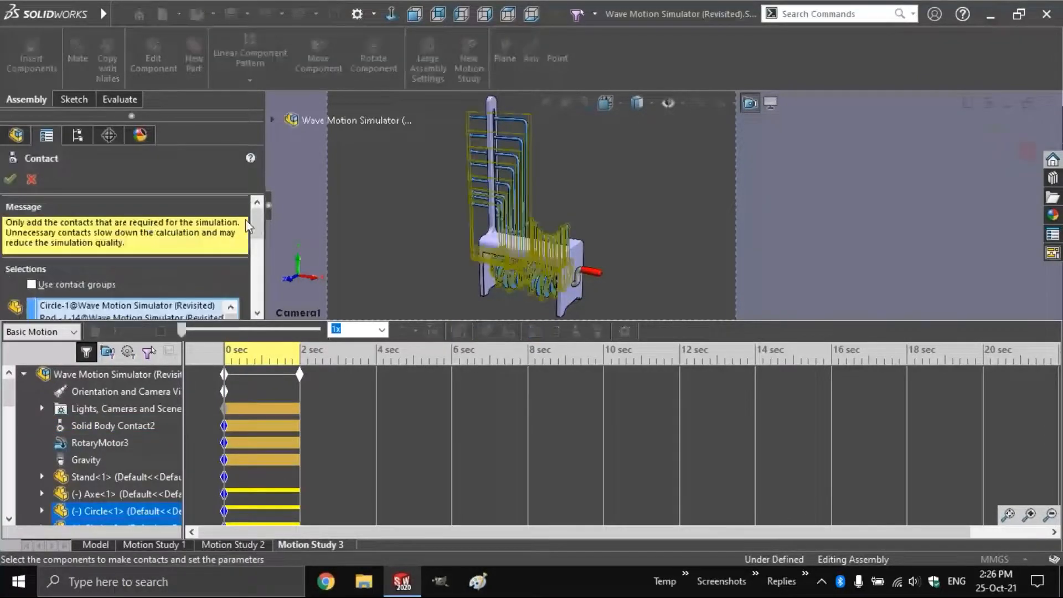
drag(254, 223, 248, 238)
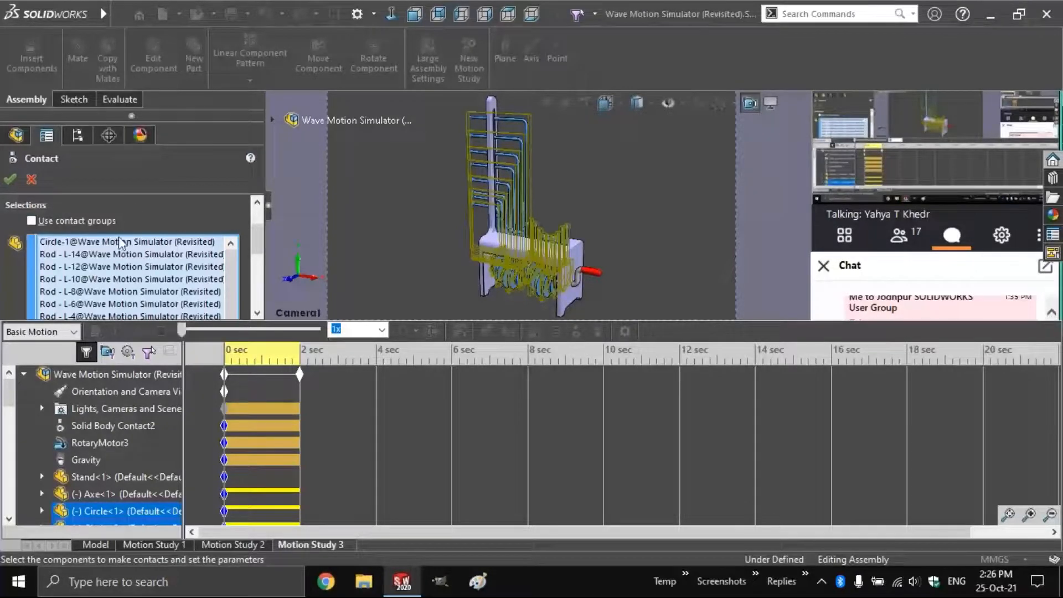
Clear the contact component list and turn on Use contact groups
right_click(132, 264)
click(161, 284)
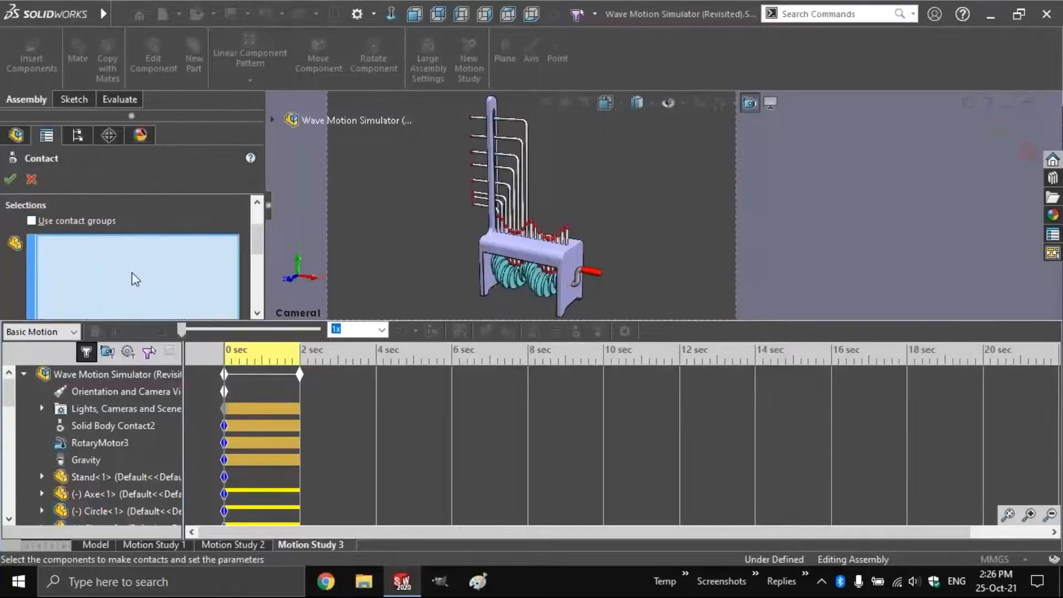
click(61, 221)
mouse_move(258, 236)
mouse_down()
mouse_move(257, 287)
mouse_move(254, 245)
mouse_up()
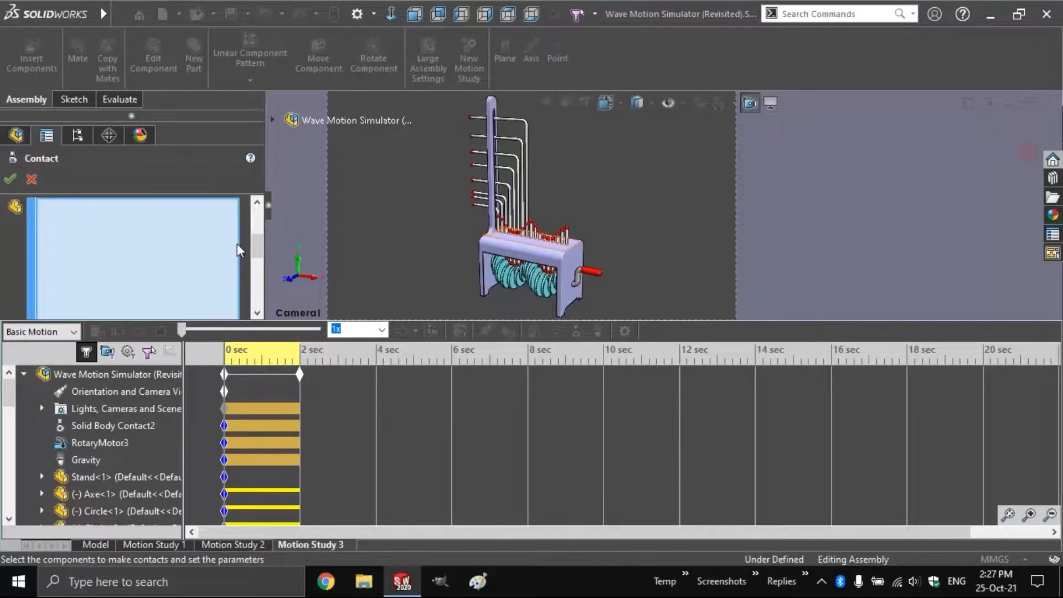
Fill contact Group 1 with Circle<1> through Circle<17>
click(273, 119)
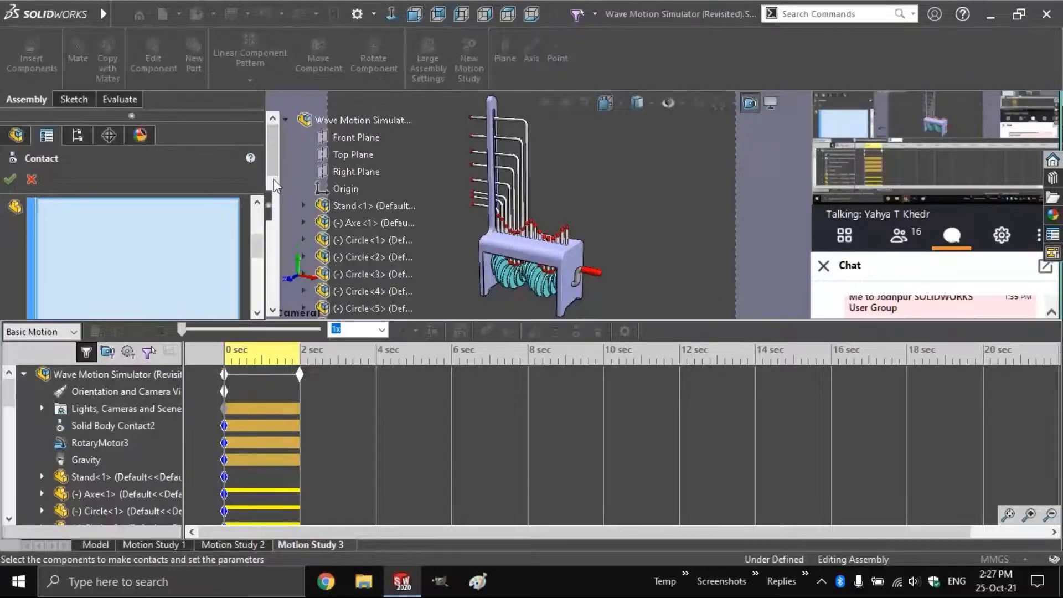
scroll(366, 238, down, 2)
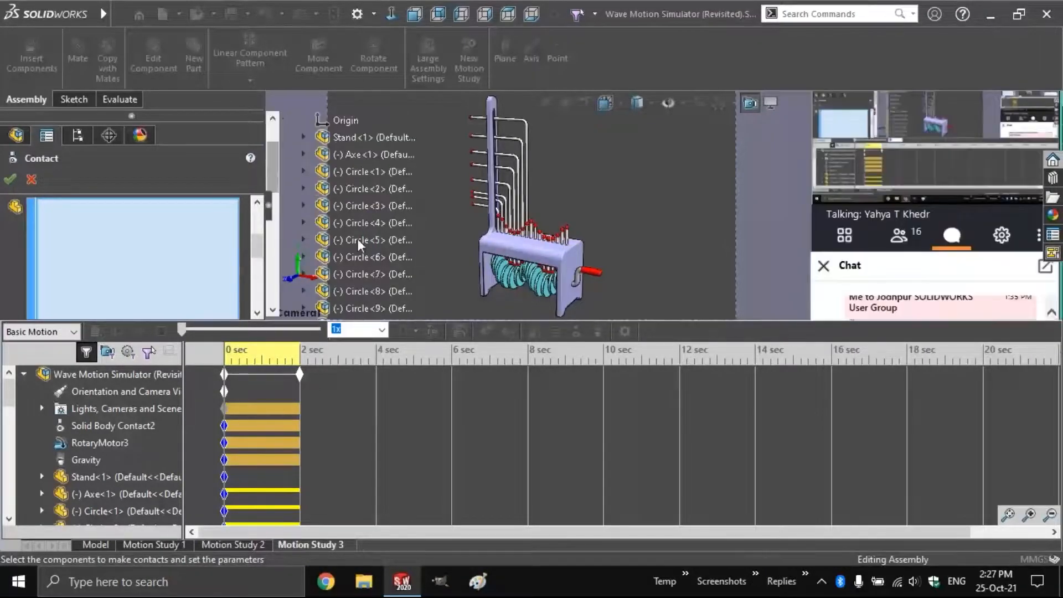
click(352, 239)
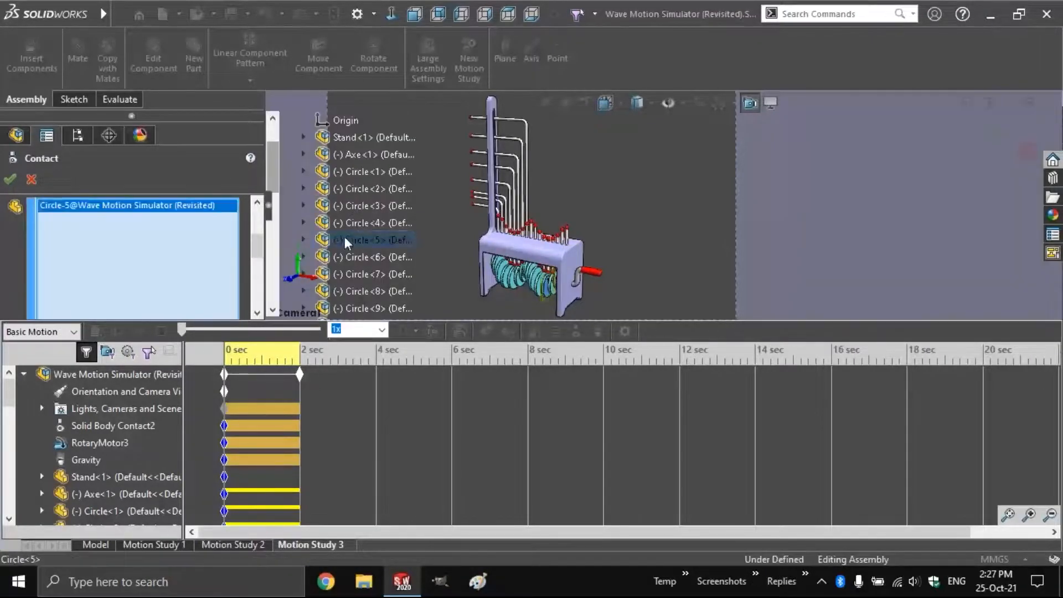
click(344, 171)
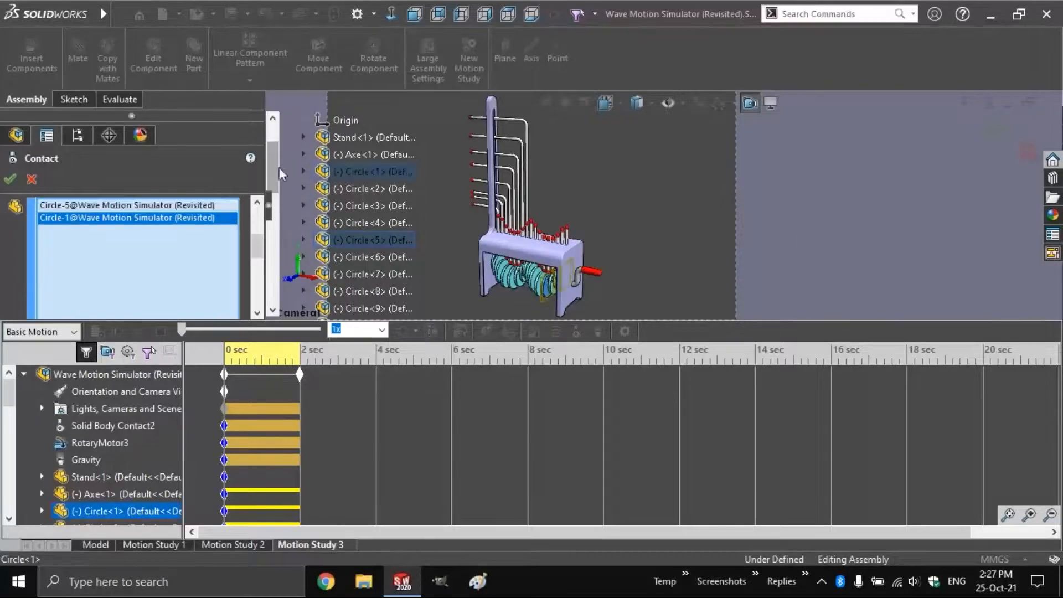
click(364, 236)
scroll(271, 191, down, 5)
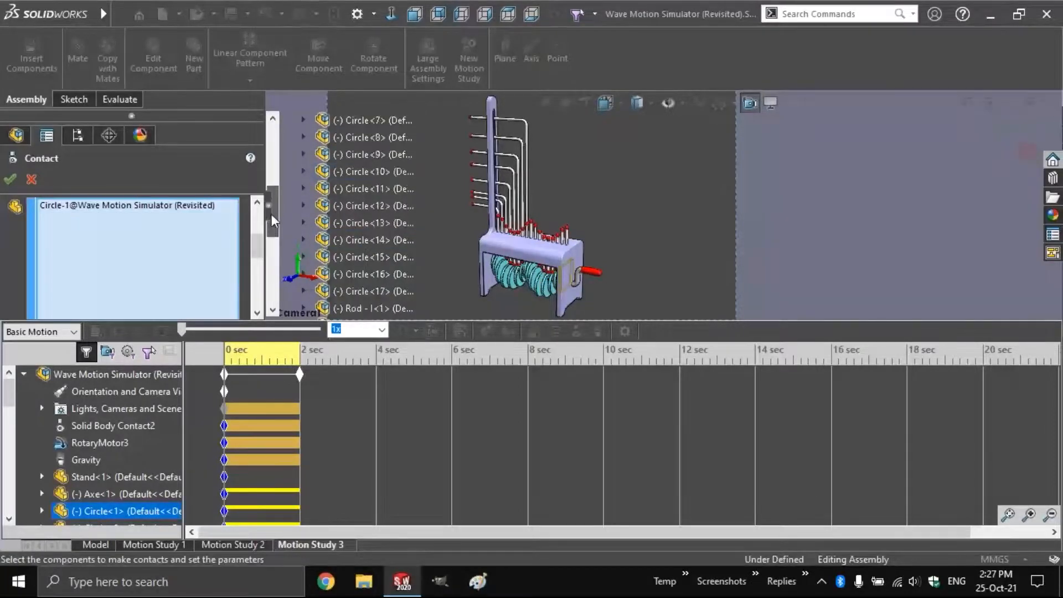
shift+click(354, 189)
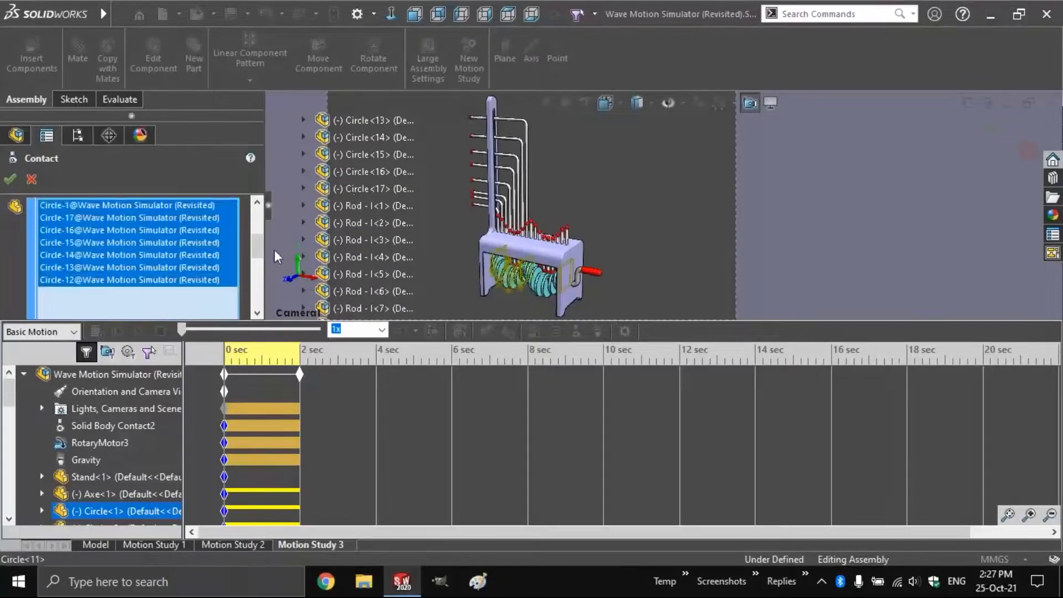
drag(256, 257, 256, 289)
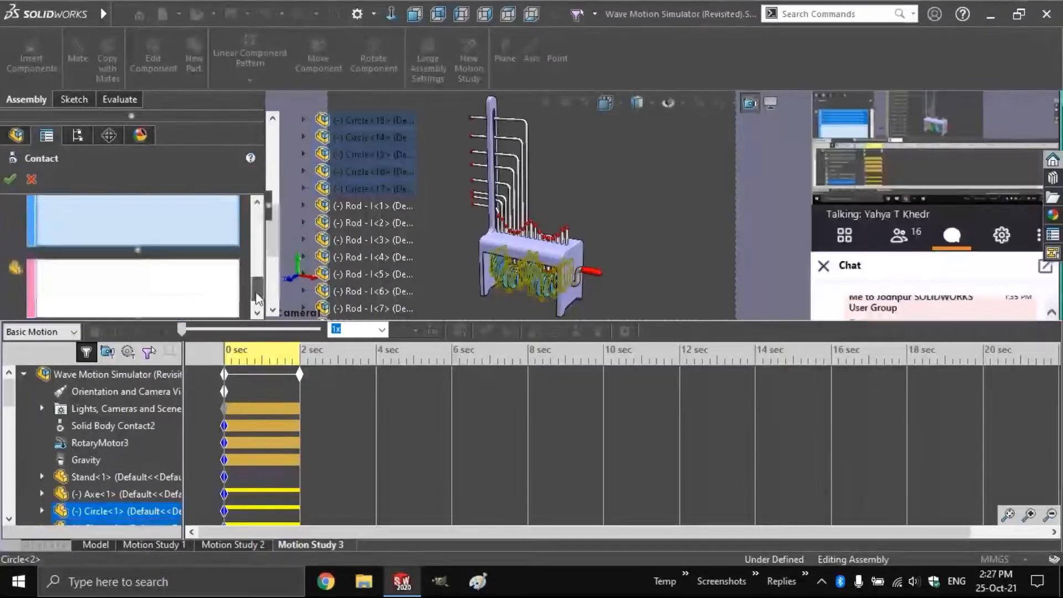
Fill contact Group 2 with the rods from Rod-I<1> through Rod-L<14>
click(197, 282)
click(393, 204)
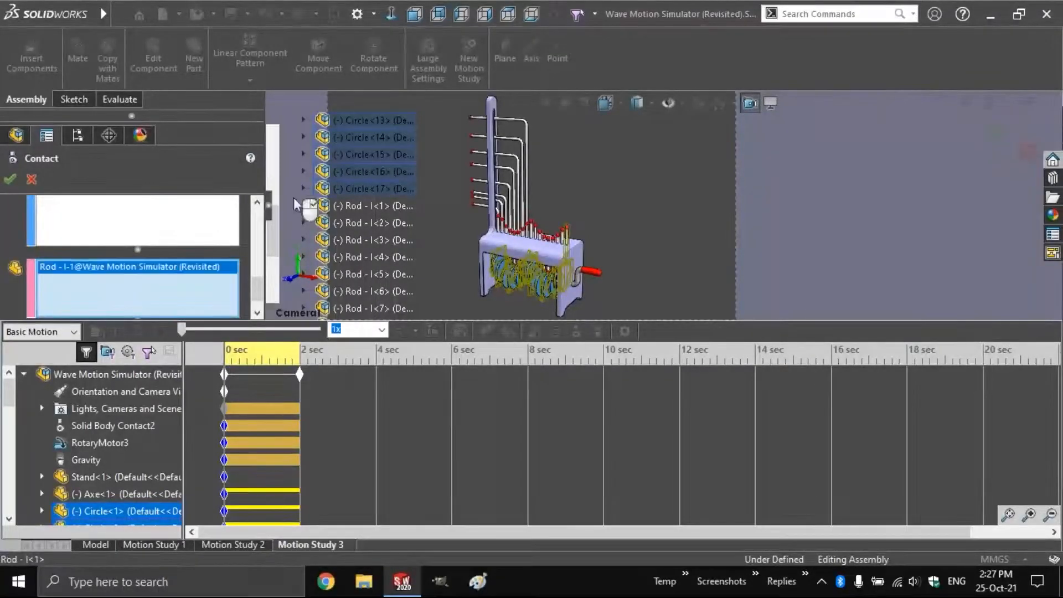
scroll(361, 306, down, 4)
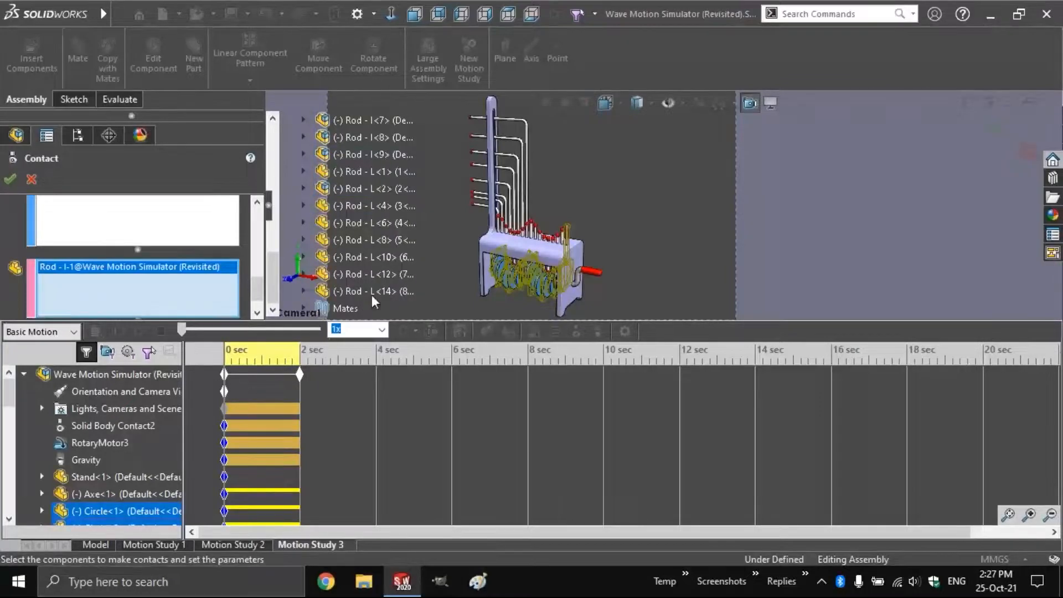
shift+click(371, 292)
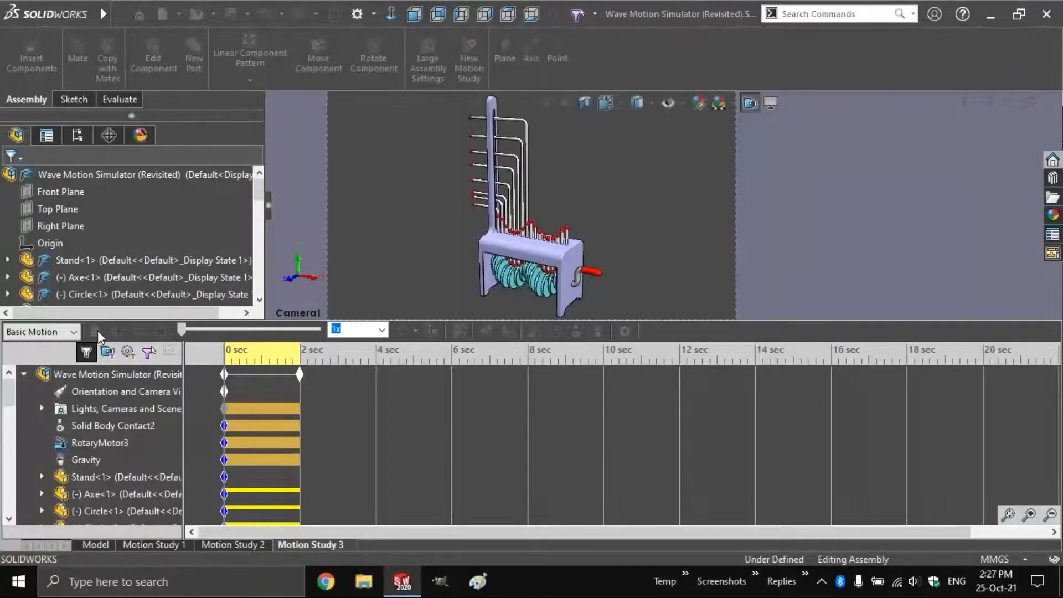
Recalculate and play the grouped-contact motion, then close the assembly with Ctrl+W
click(98, 330)
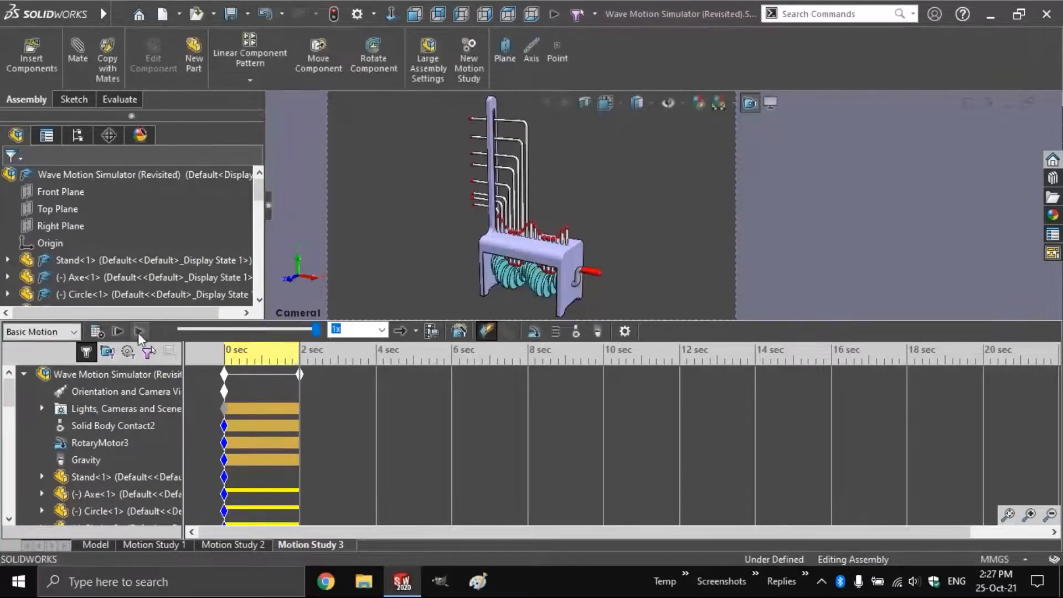
click(138, 331)
key(ctrl+w)
Discard unsaved changes, play the Contact Groups.mp4 preview, then advance to the Exporting Options slide
click(465, 302)
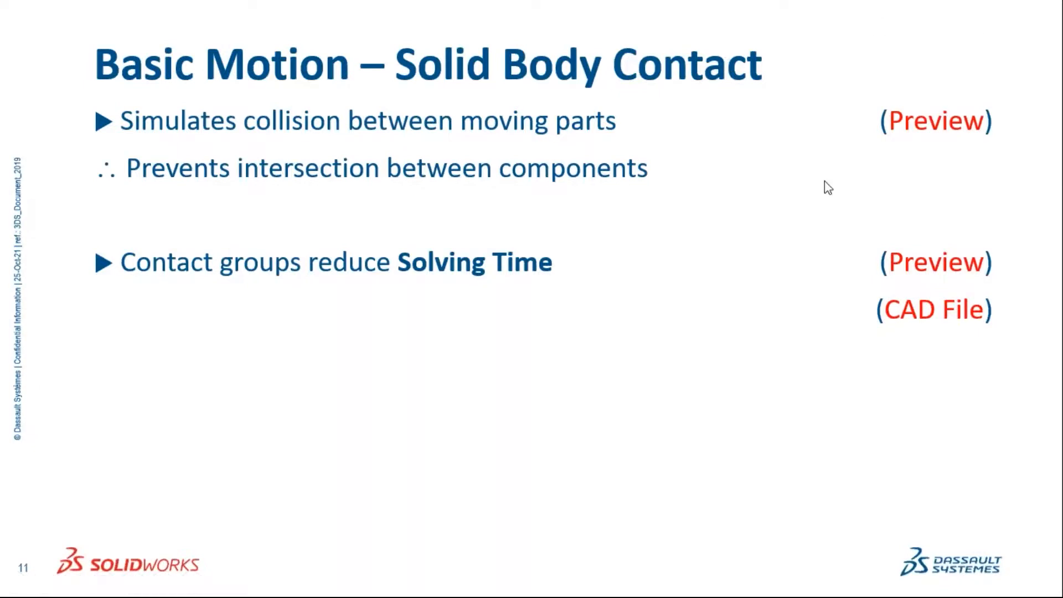
click(953, 273)
key(Return)
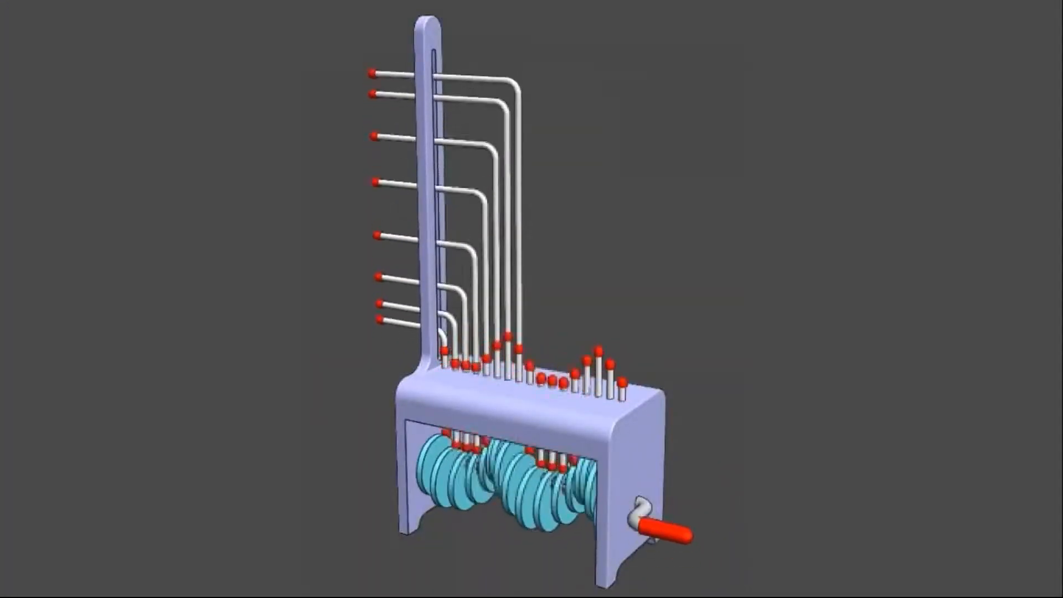
key(alt+F4)
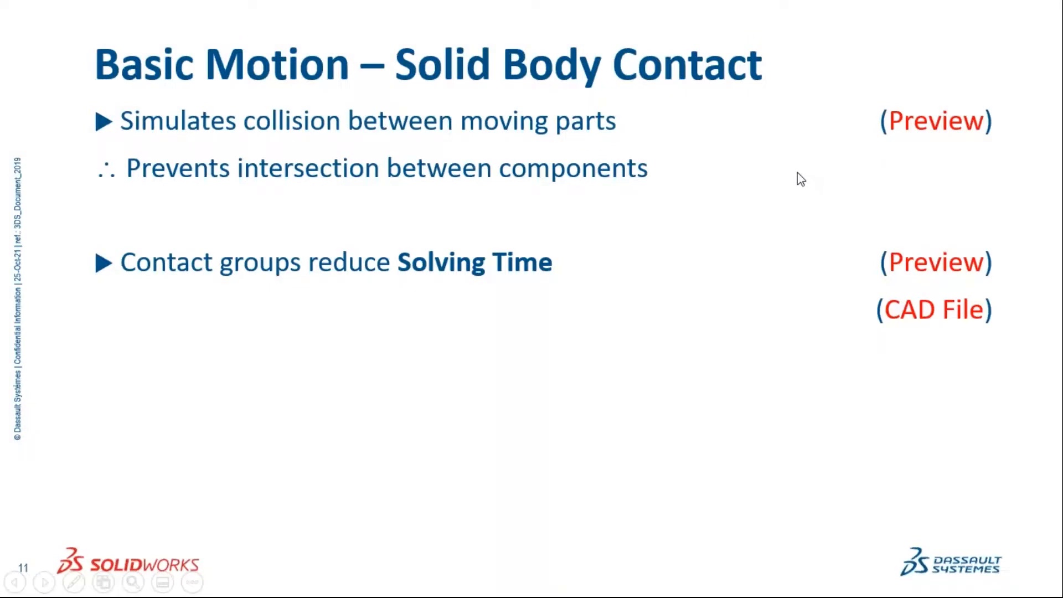
key(Right)
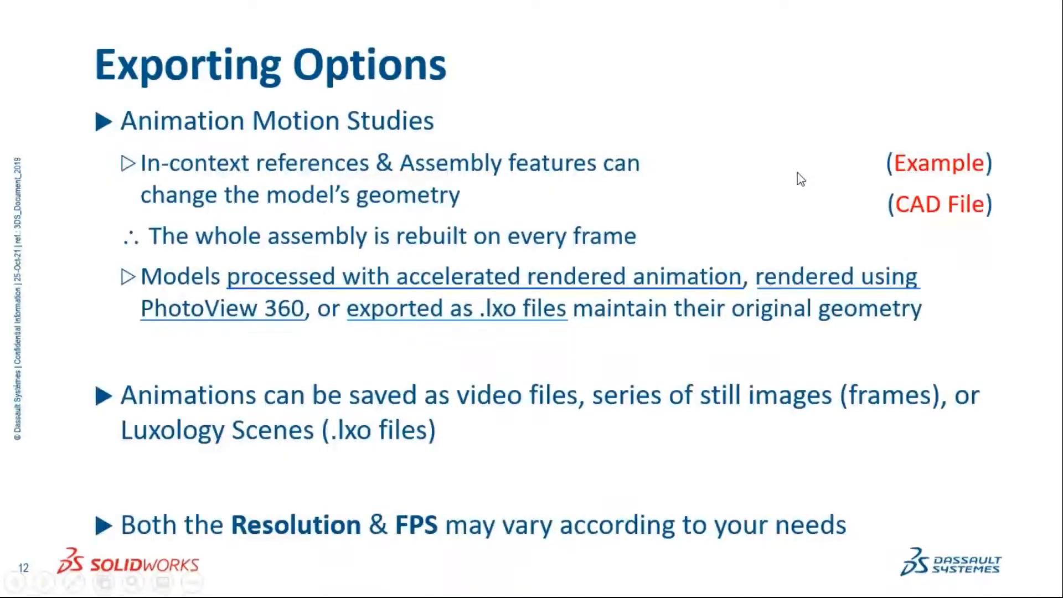
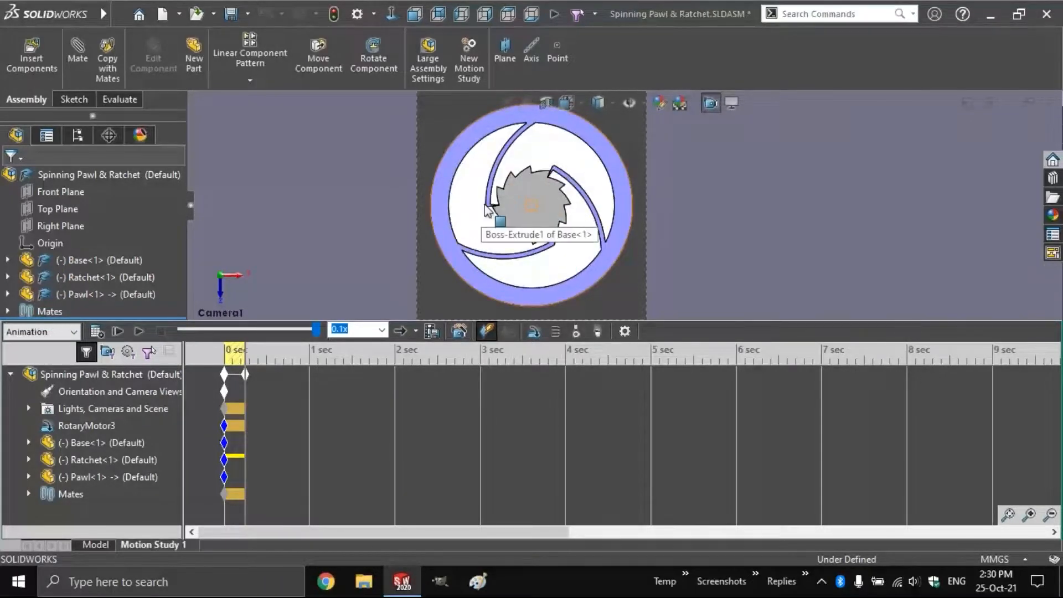
Return from the motion study to the Model tab and select the Pawl component
click(103, 545)
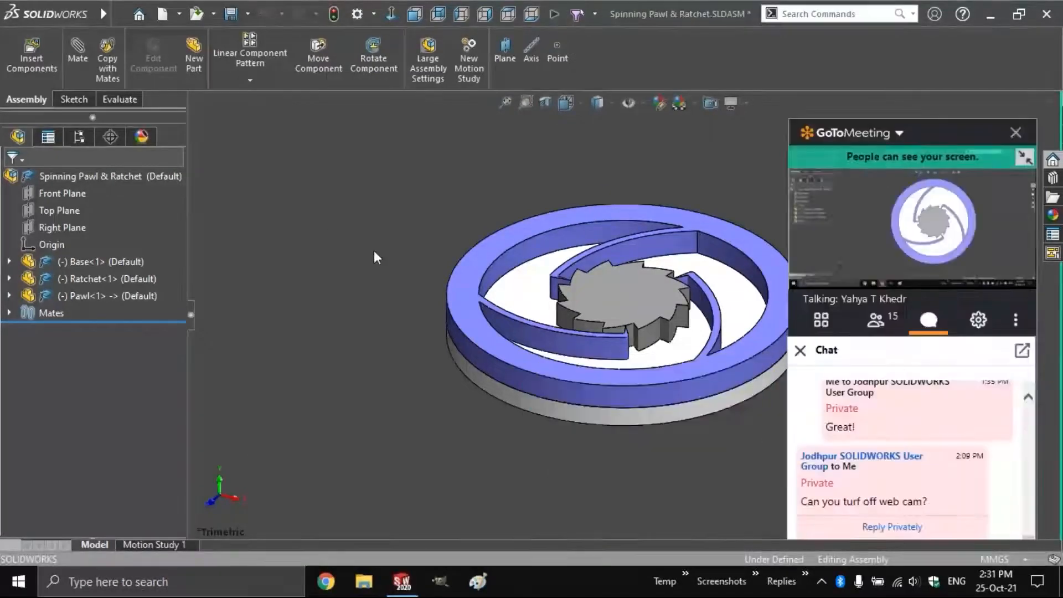
scroll(600, 311, down, 3)
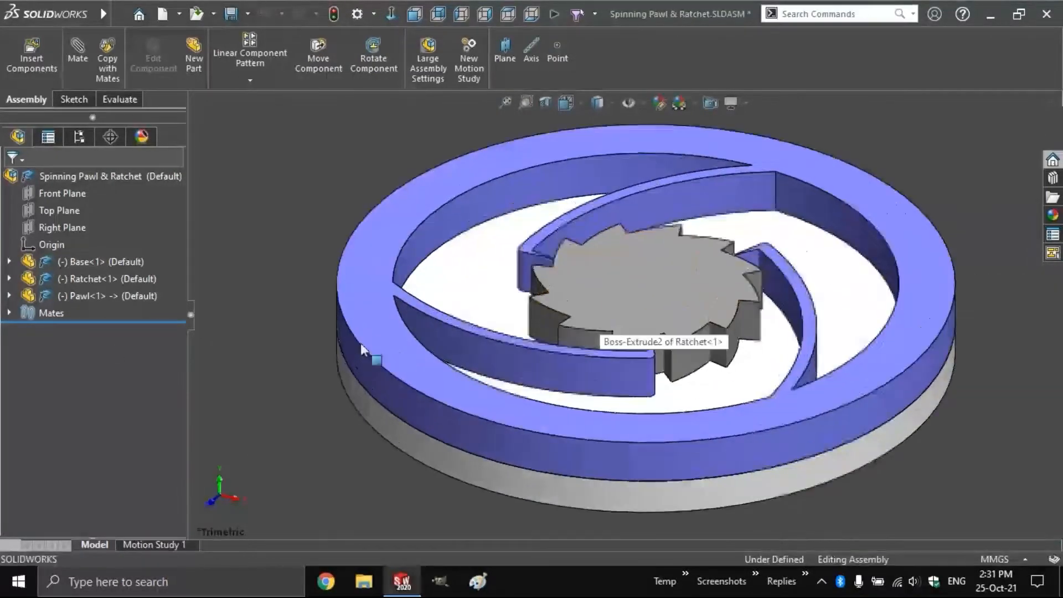
click(112, 297)
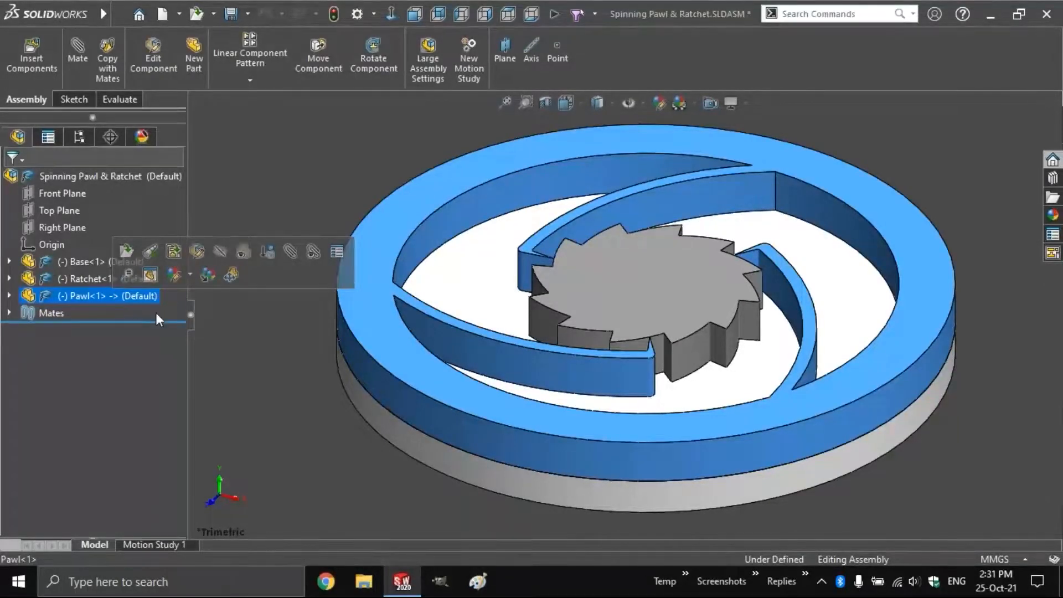
click(225, 344)
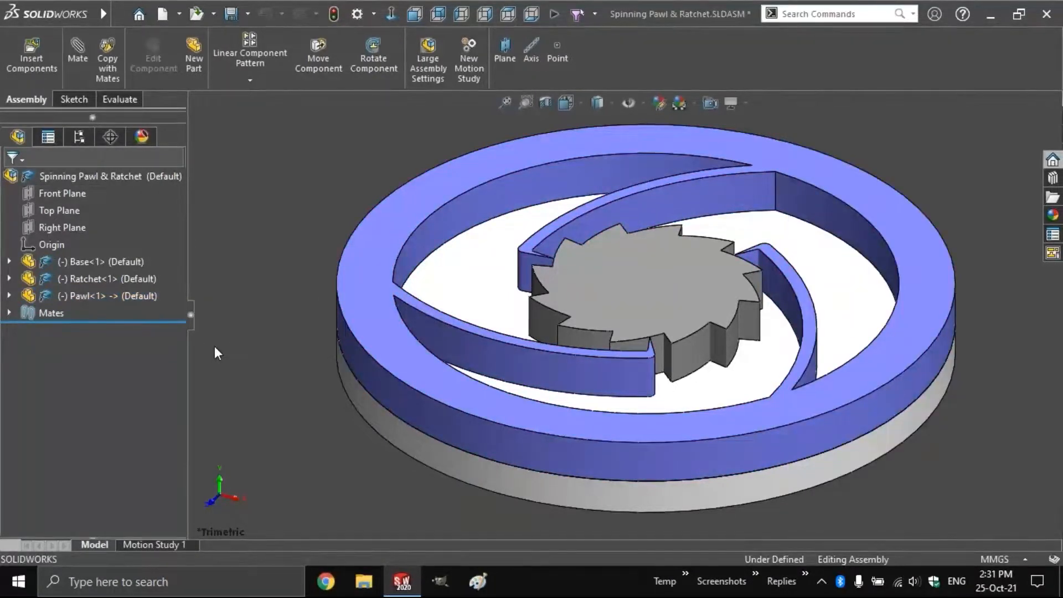
Expand Pawl<1> in the FeatureManager and inspect its Sketch3
click(10, 297)
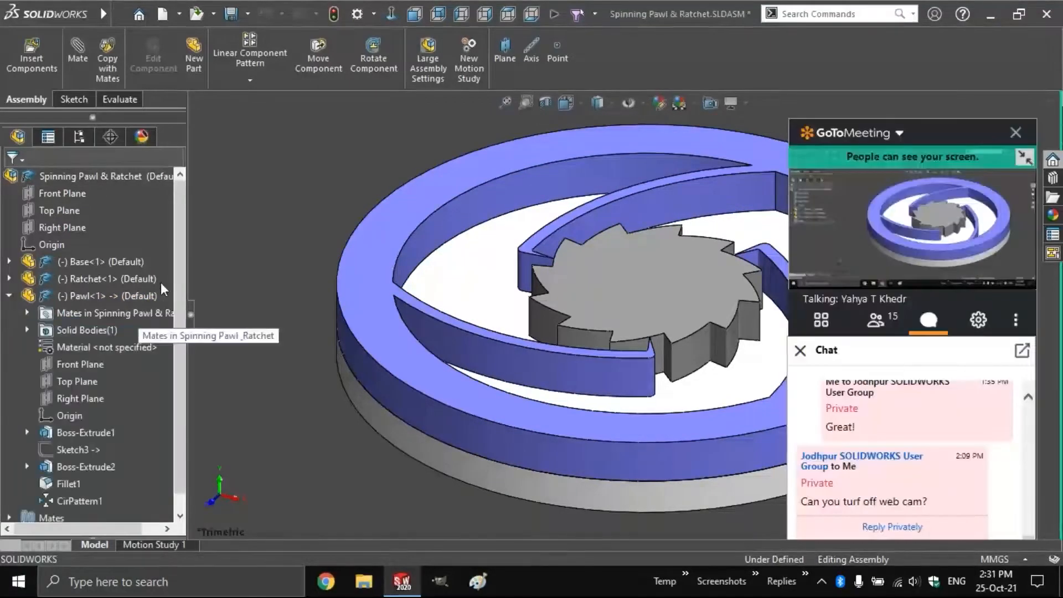
scroll(95, 301, down, 1)
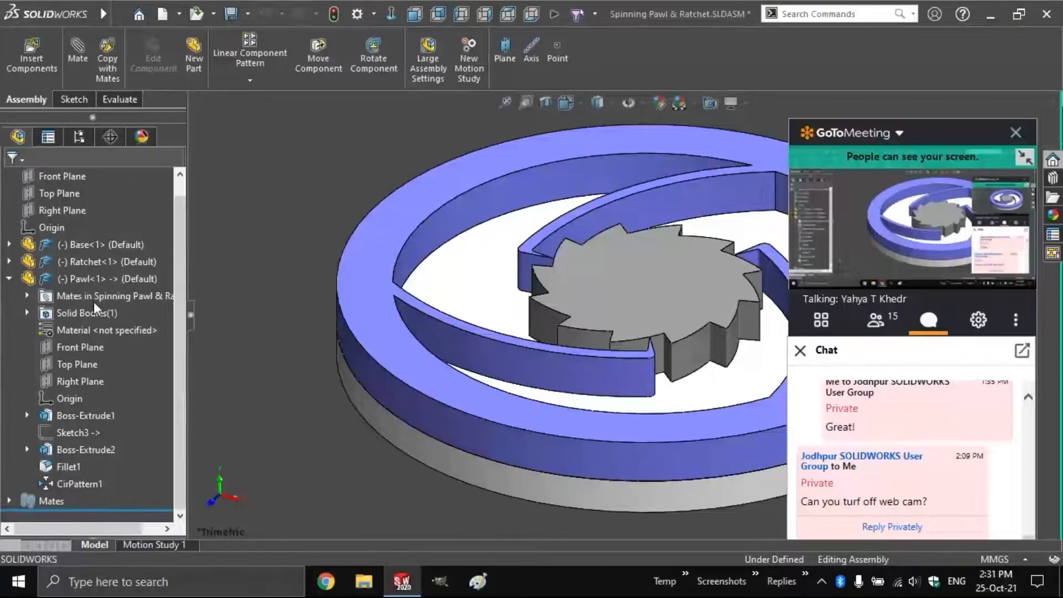
click(73, 431)
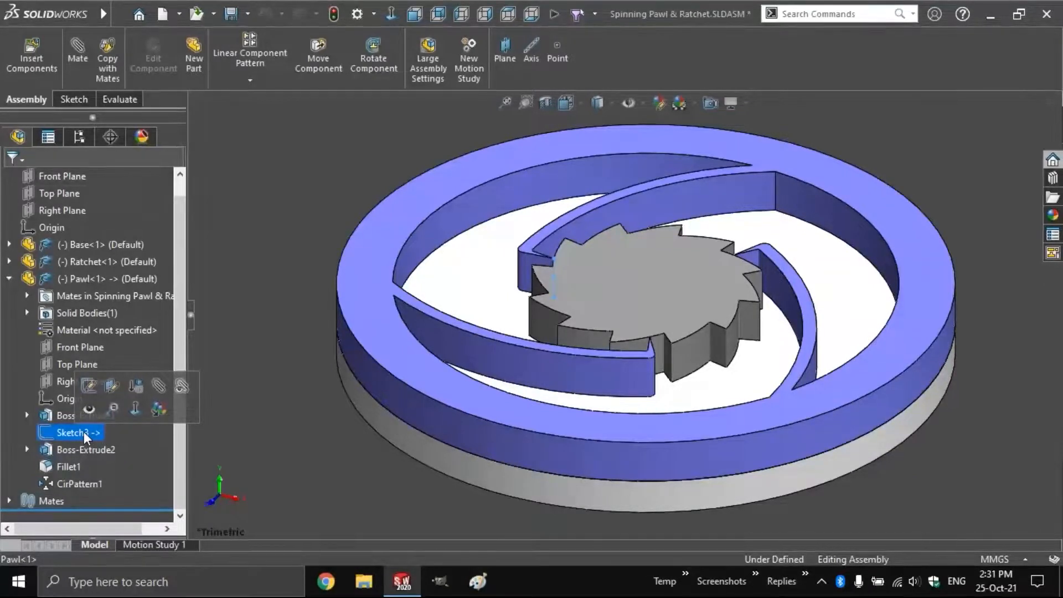
click(239, 420)
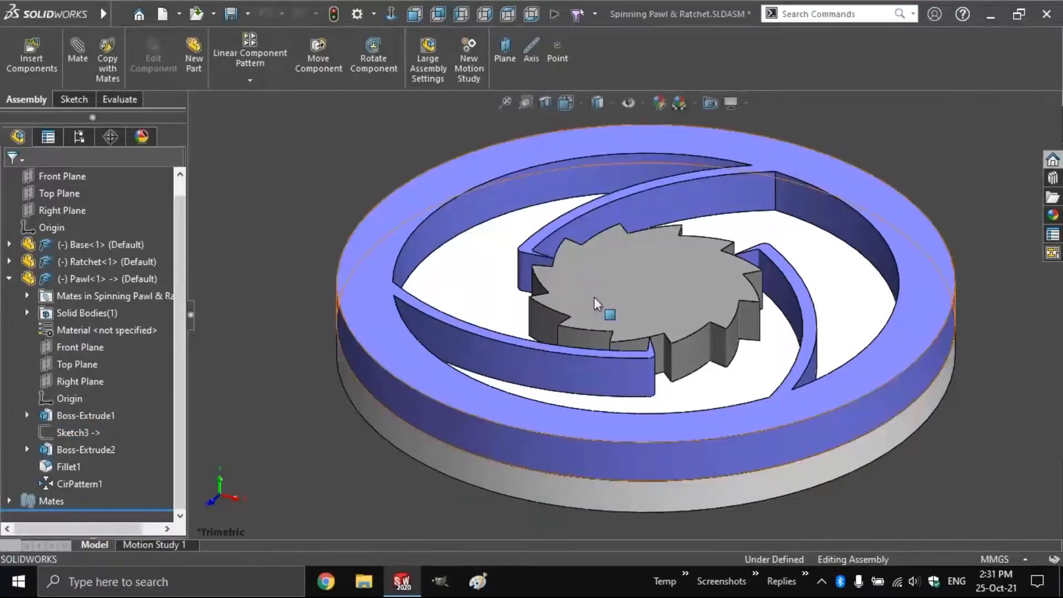
Check the ratchet's top face, then open Pawl<1> as its own part
click(635, 294)
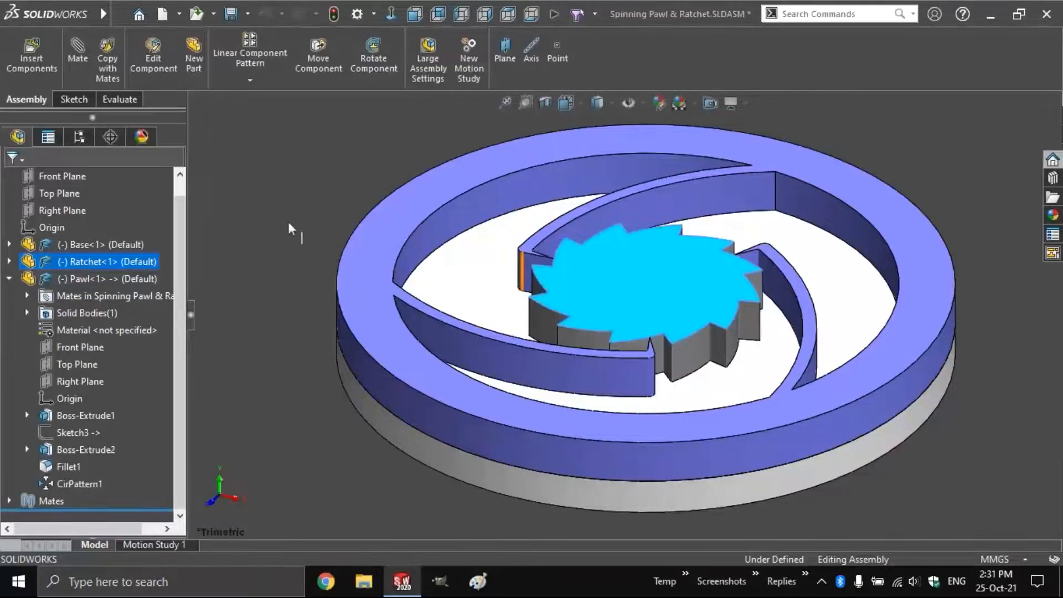
click(260, 214)
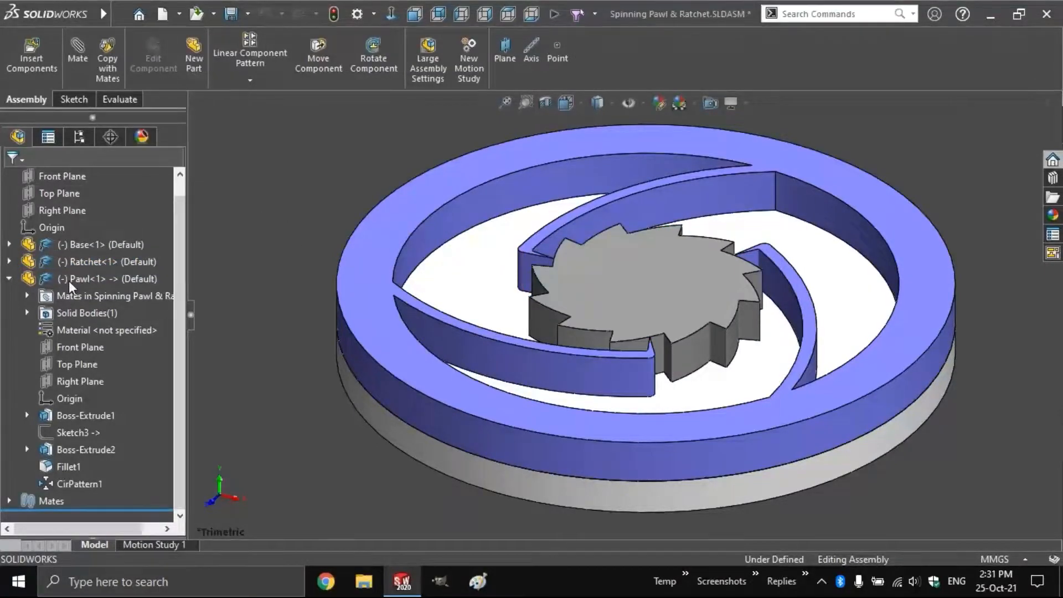
click(69, 281)
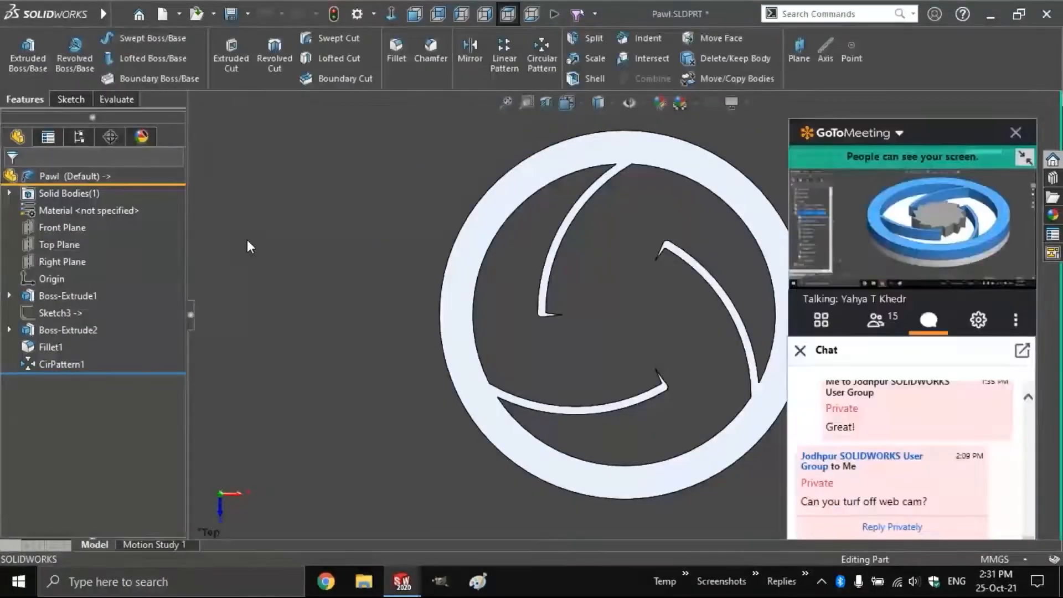
Roll the Pawl back to the plain ring and view Sketch3 isometrically
drag(145, 373, 140, 305)
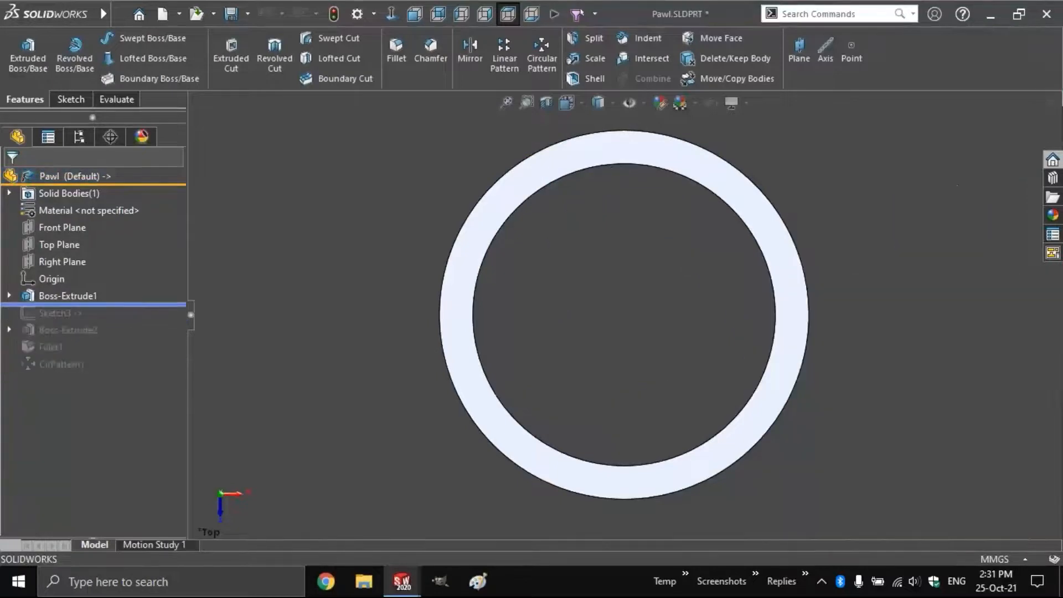
drag(119, 304, 119, 321)
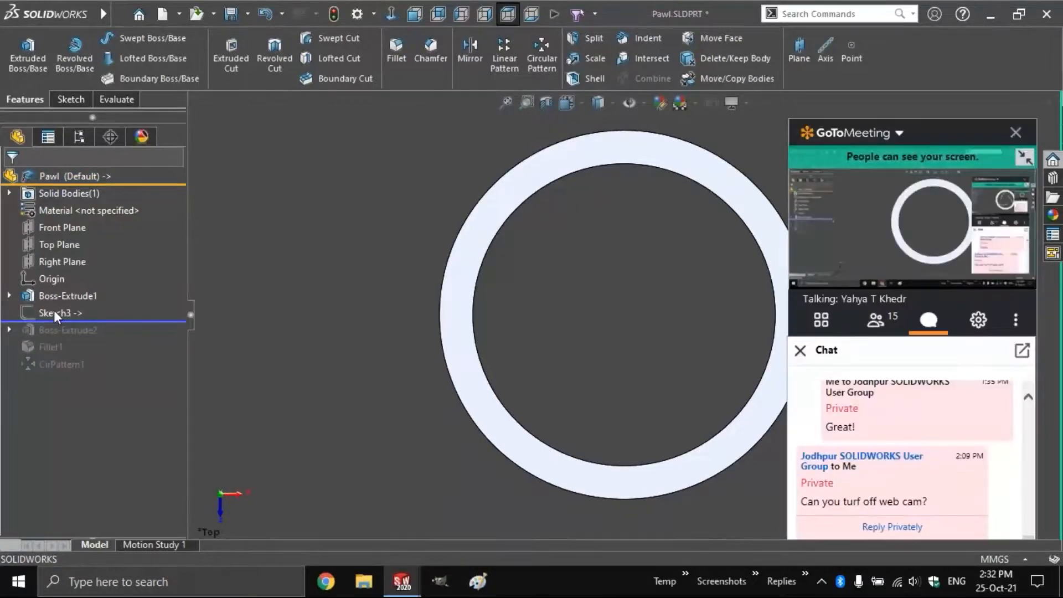
click(54, 310)
key(ctrl+7)
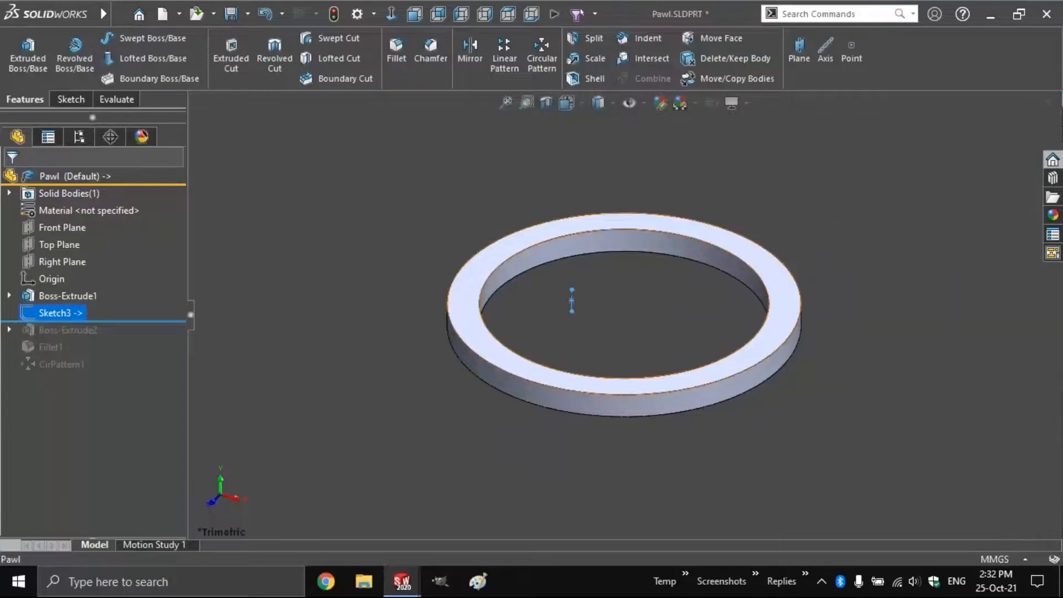
key(Escape)
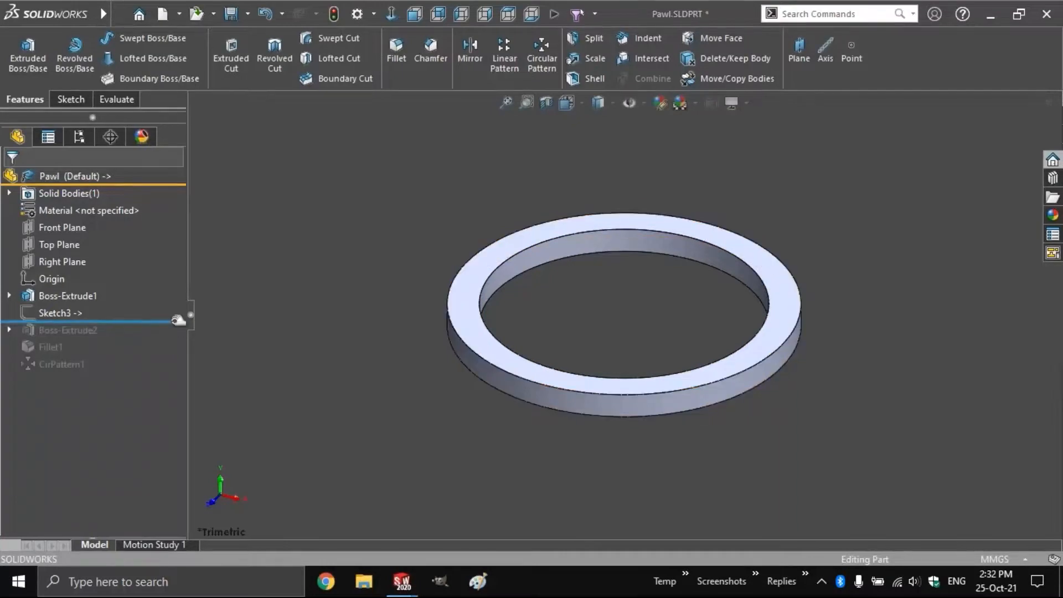
Roll forward past Boss-Extrude2, show Sketch3, then close Pawl.SLDPRT without saving
drag(178, 320, 177, 339)
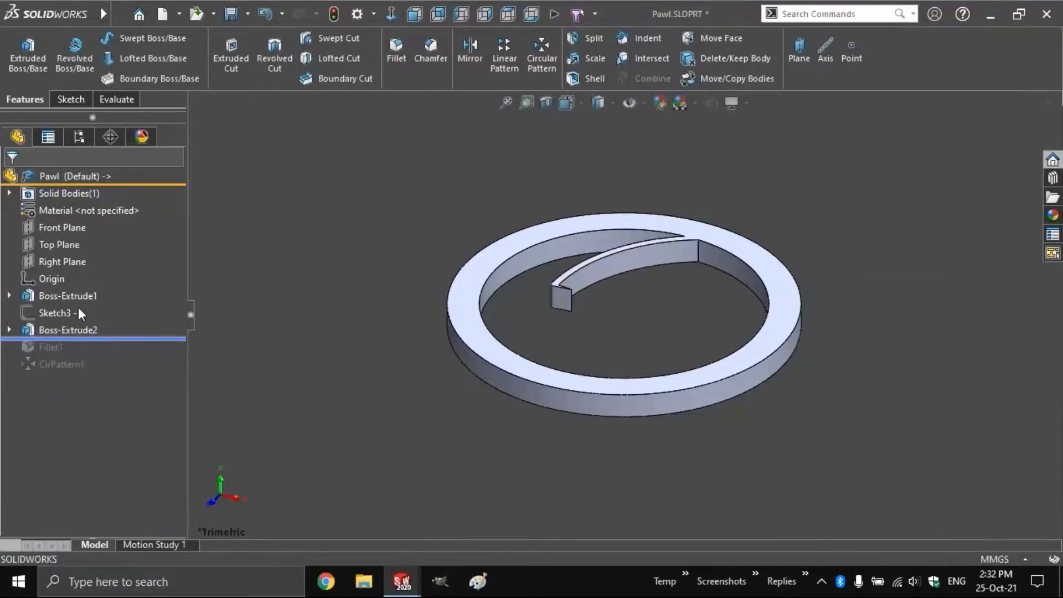
click(79, 313)
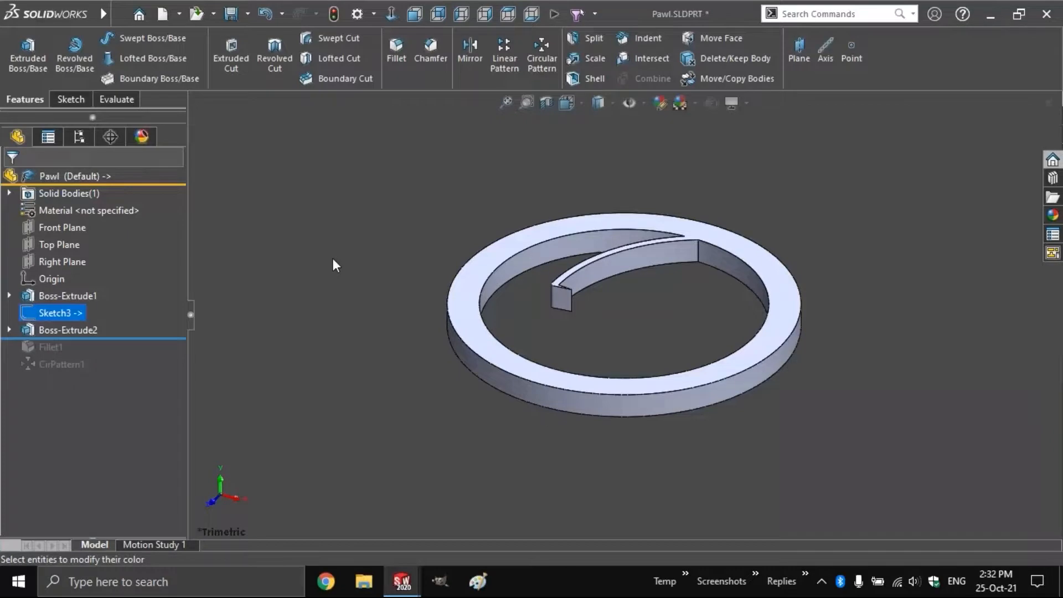
click(547, 333)
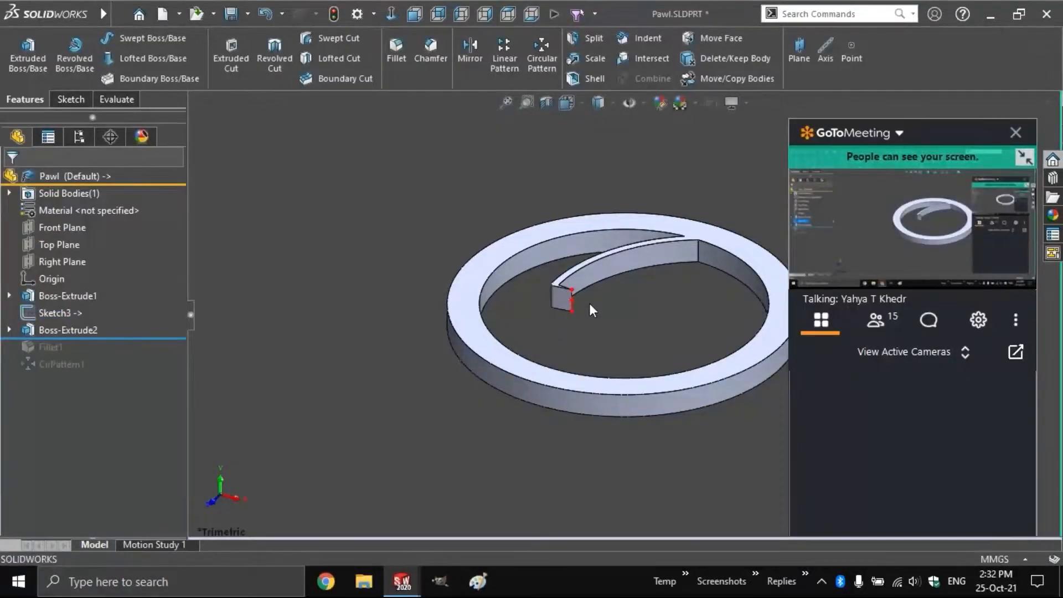
scroll(589, 303, down, 4)
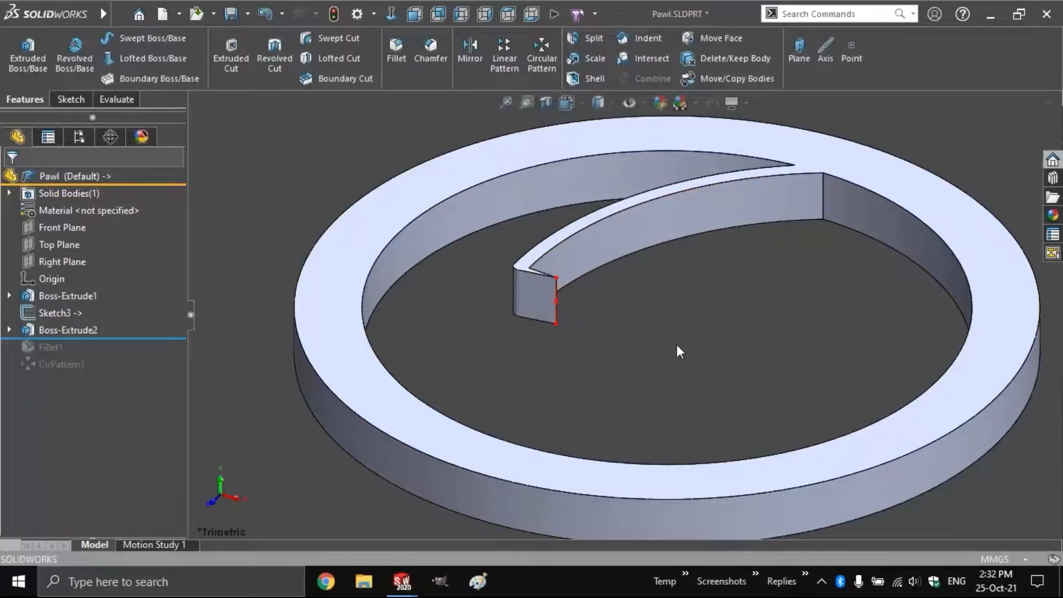
scroll(679, 352, up, 5)
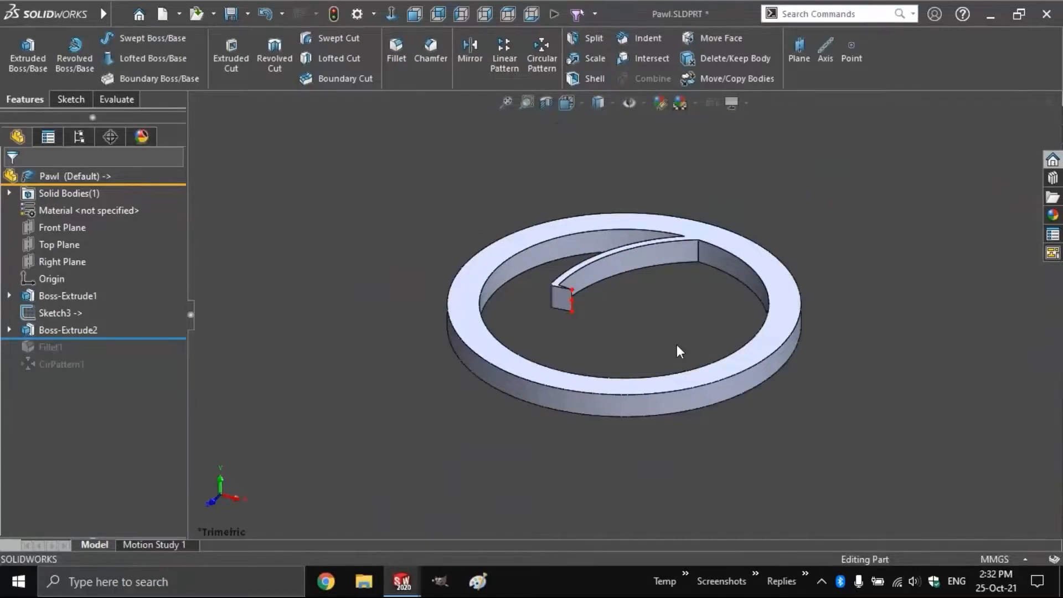
key(ctrl+w)
click(578, 293)
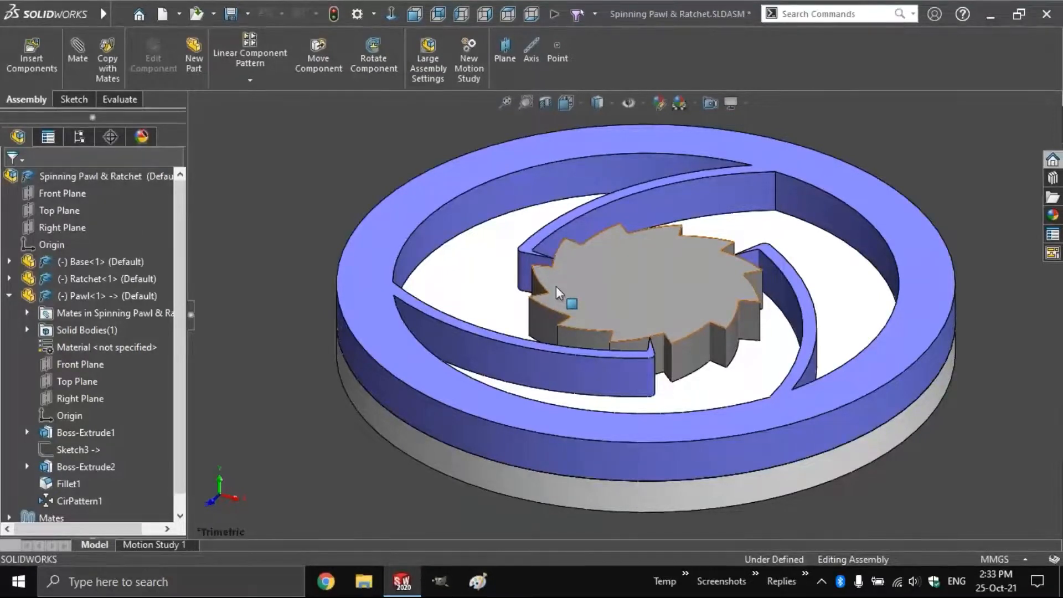
Tilt the ratchet to a low front view and check Boss-Extrude2's dimensions
click(556, 287)
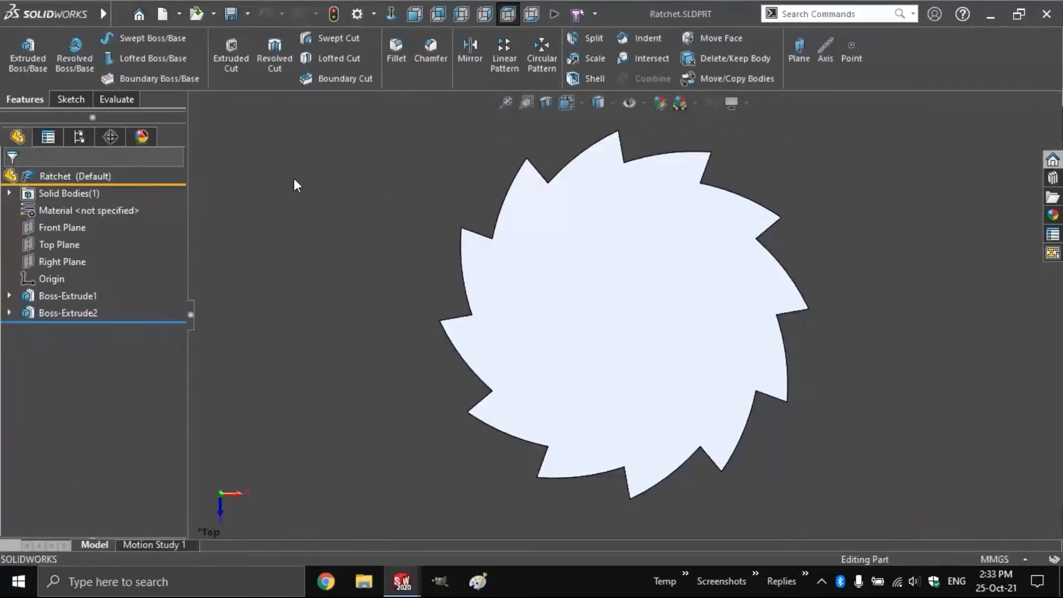
middle_drag(293, 178, 293, 172)
key(Up)
key(Up)
key(Up)
key(Up)
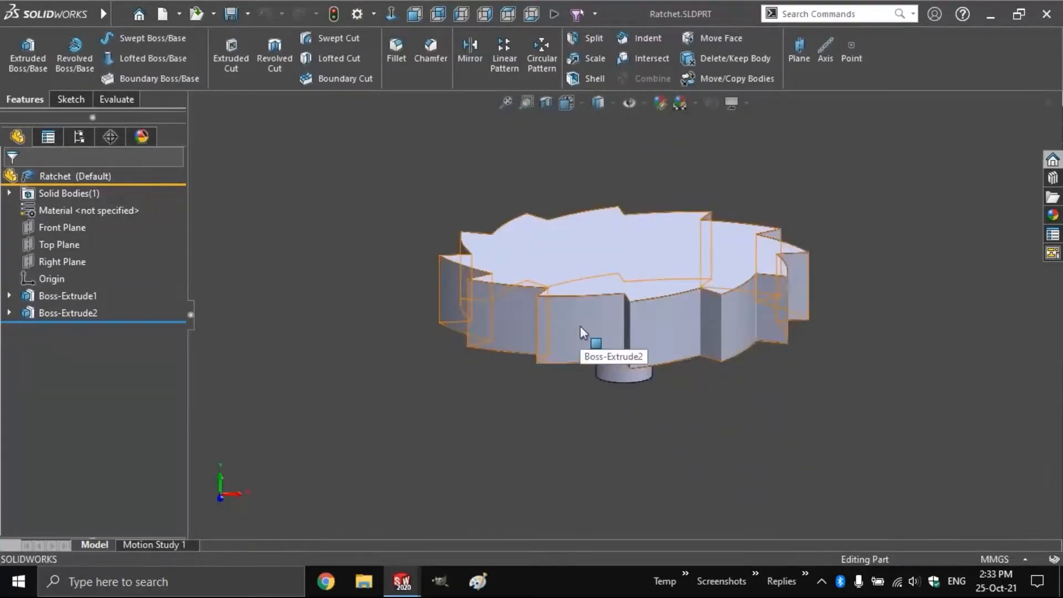
click(580, 325)
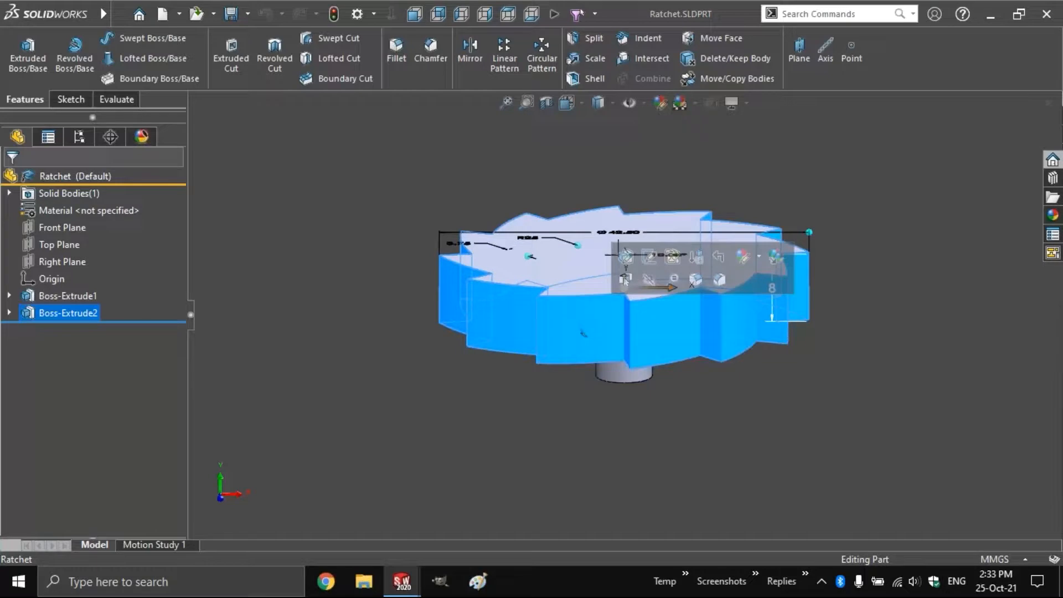
key(Escape)
Expand Boss-Extrude2 and edit the ratchet's Sketch2
click(10, 313)
click(58, 328)
click(68, 281)
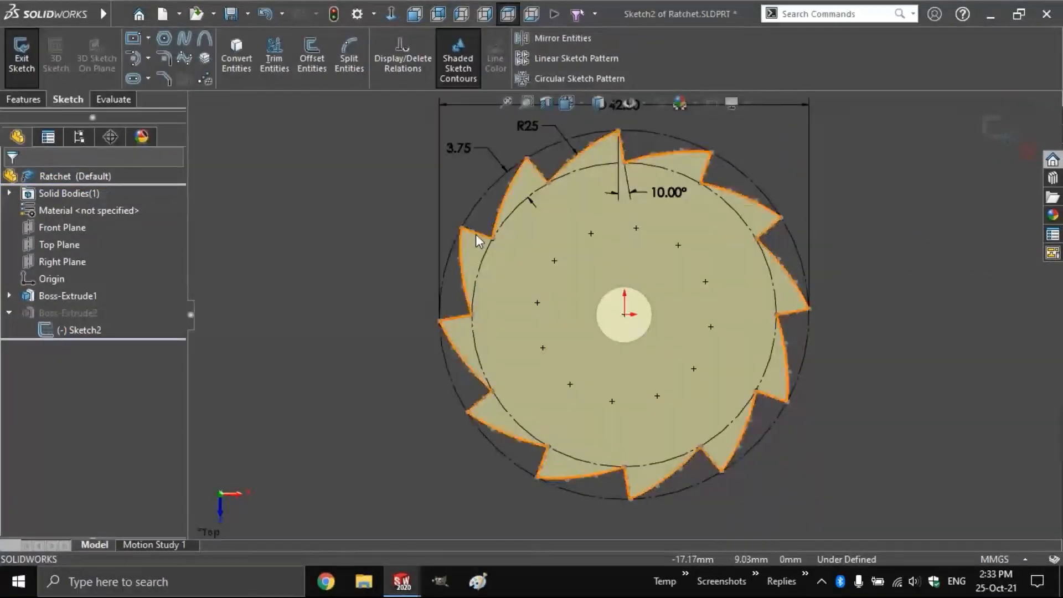
Inspect the tooth spline's control vertices and fit the whole sketch in view
click(493, 227)
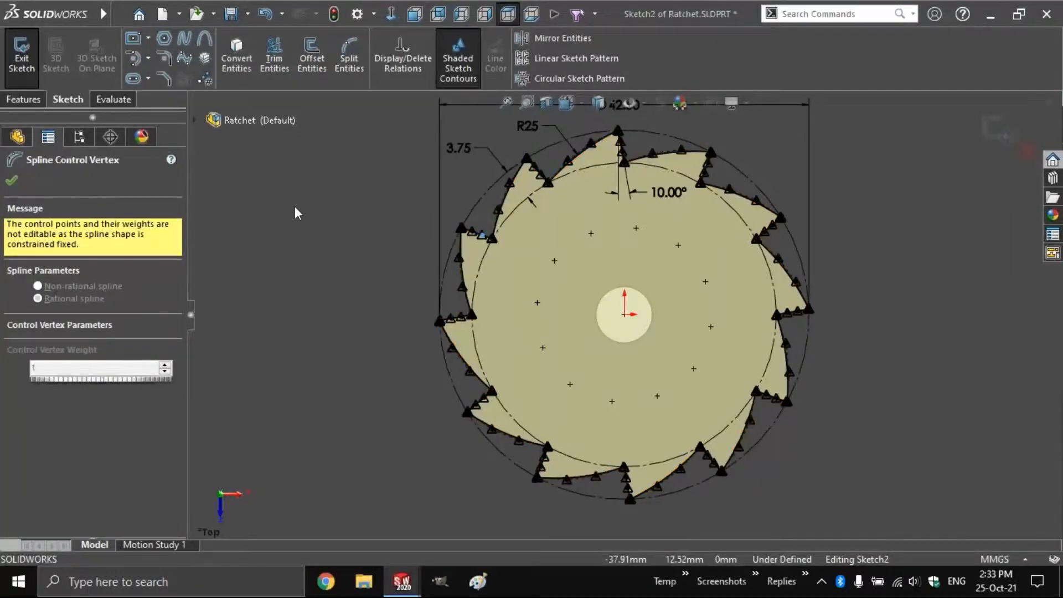
click(12, 181)
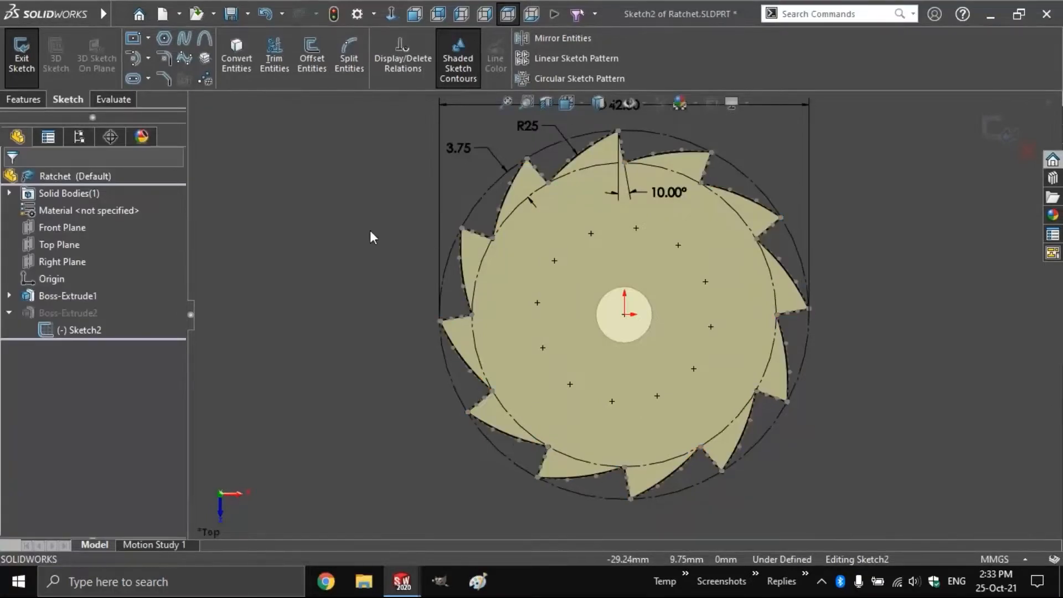
key(f)
scroll(370, 231, up, 1)
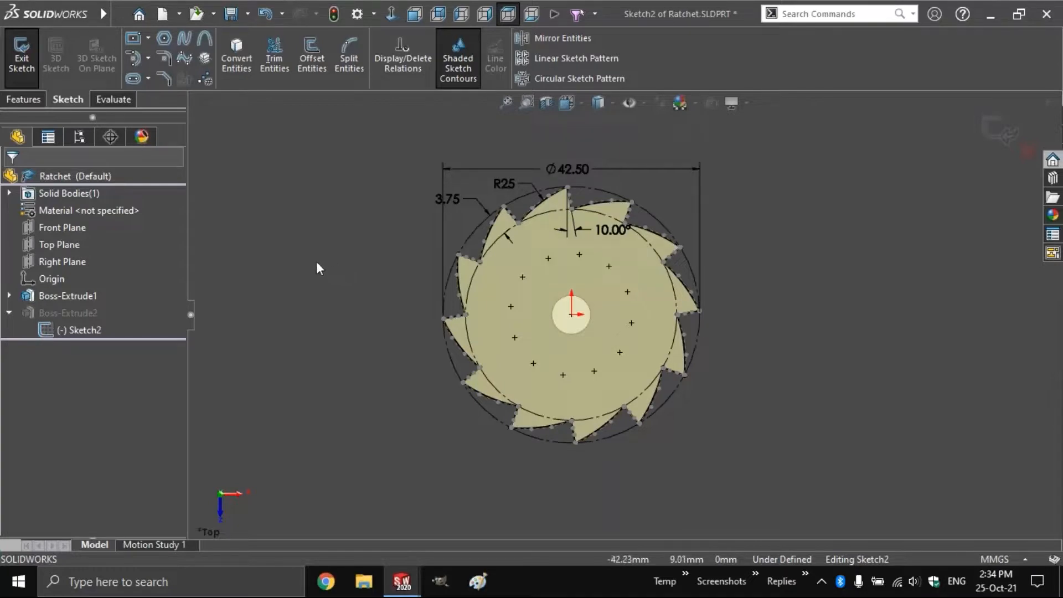
Search Commands for 'spline', pick Spline, then exit Sketch2 to rebuild the ratchet
click(857, 14)
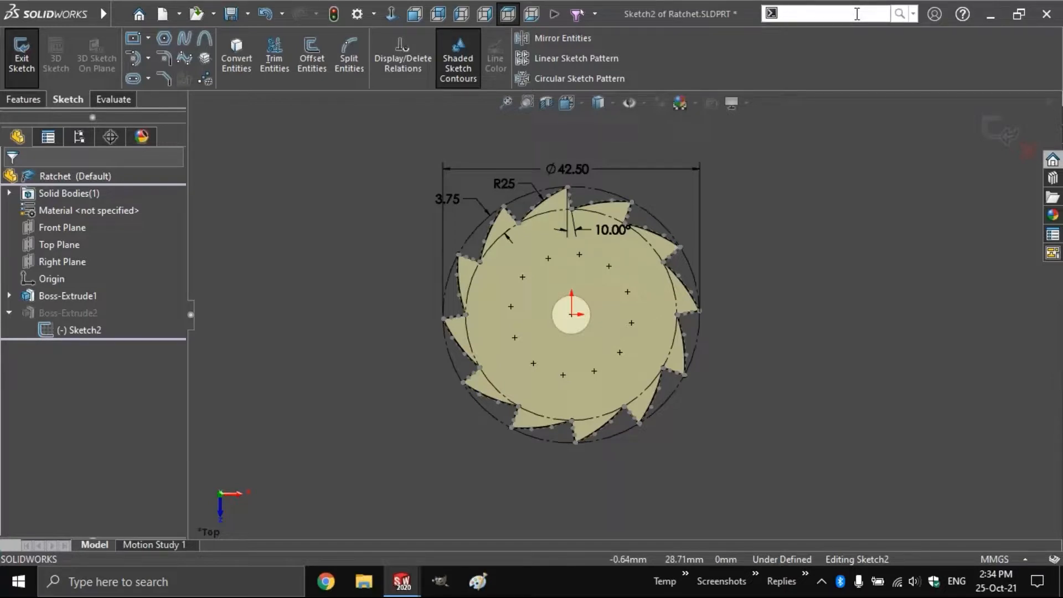
text(spline)
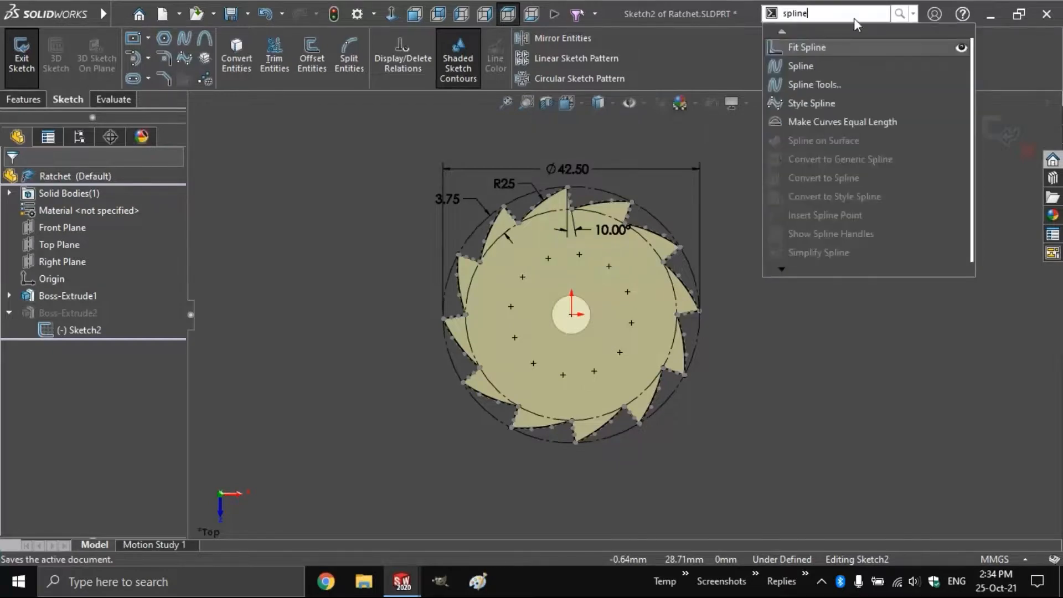
click(800, 66)
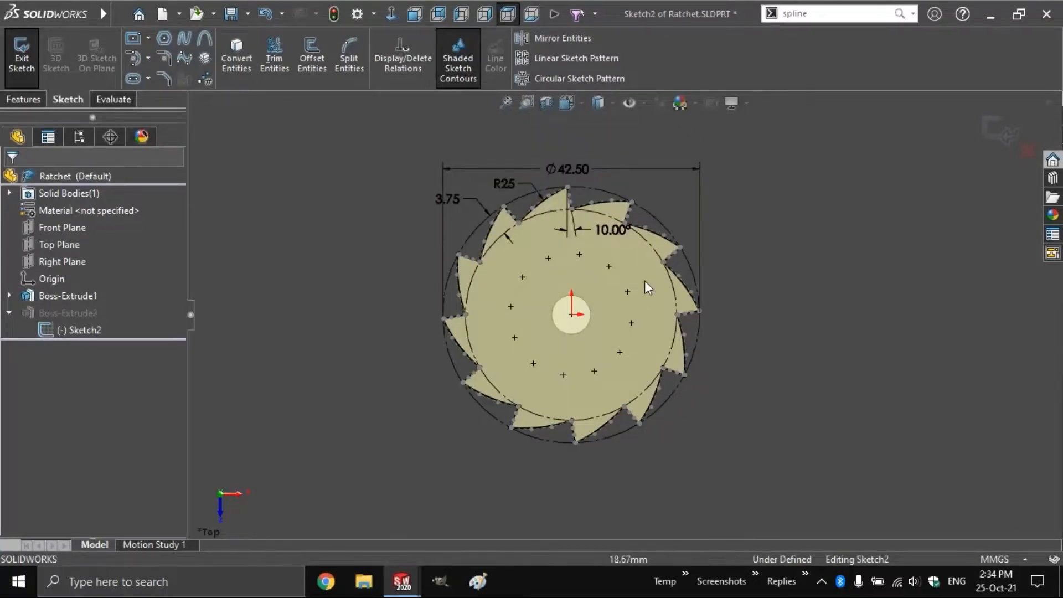
click(21, 55)
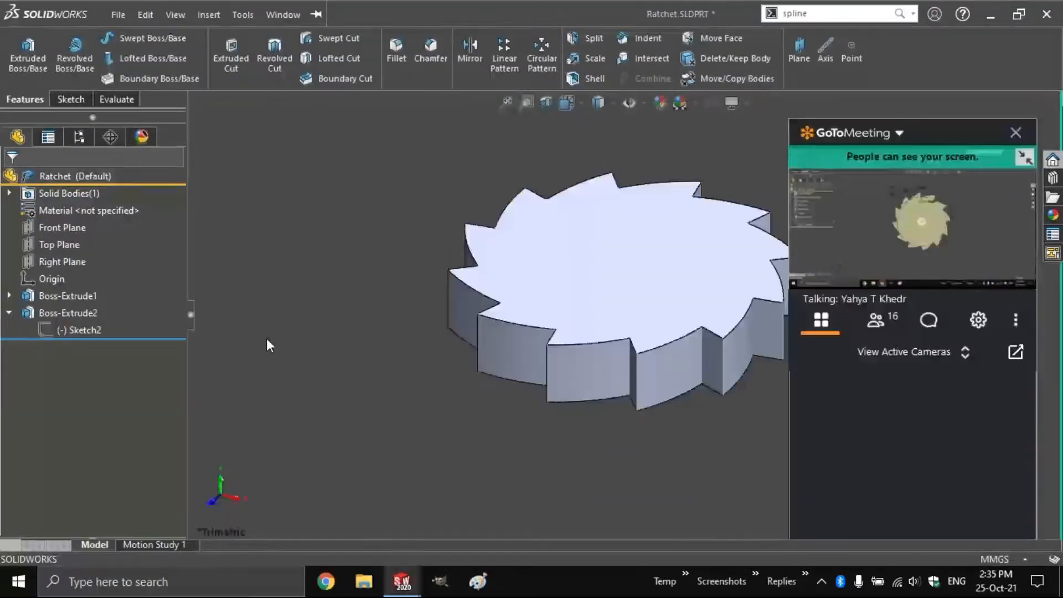
Close Ratchet.SLDPRT without saving, keep component changes, and collapse the Pawl's feature list
click(602, 370)
click(371, 339)
key(ctrl+w)
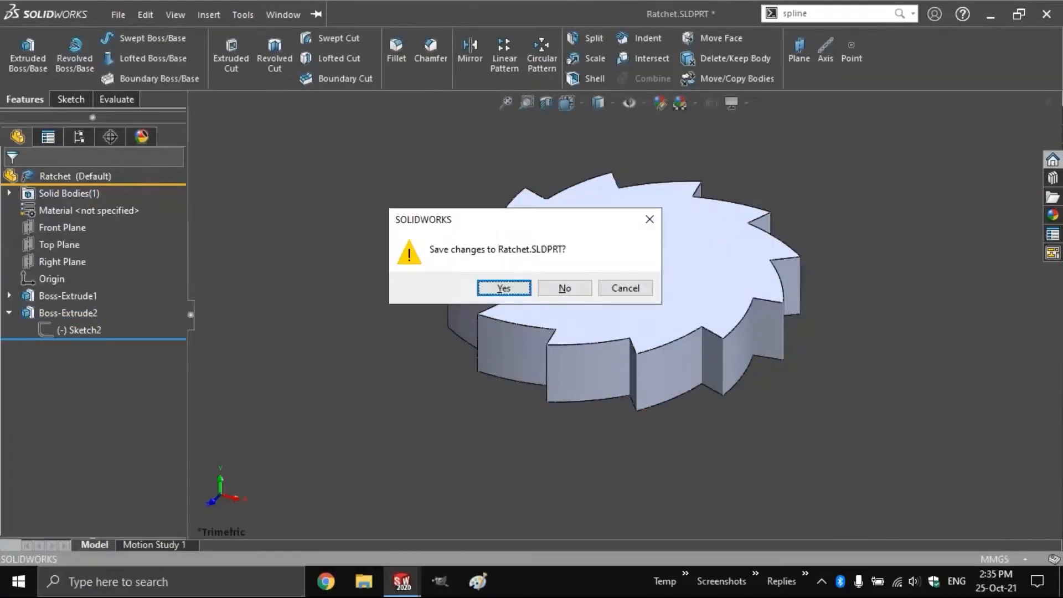
key(Tab)
key(Return)
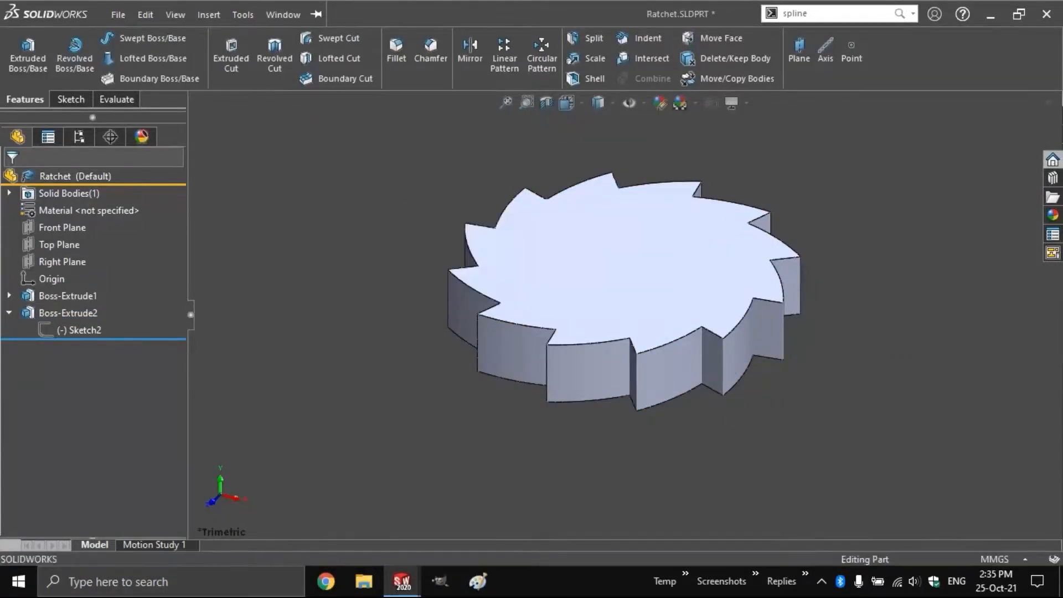
key(Return)
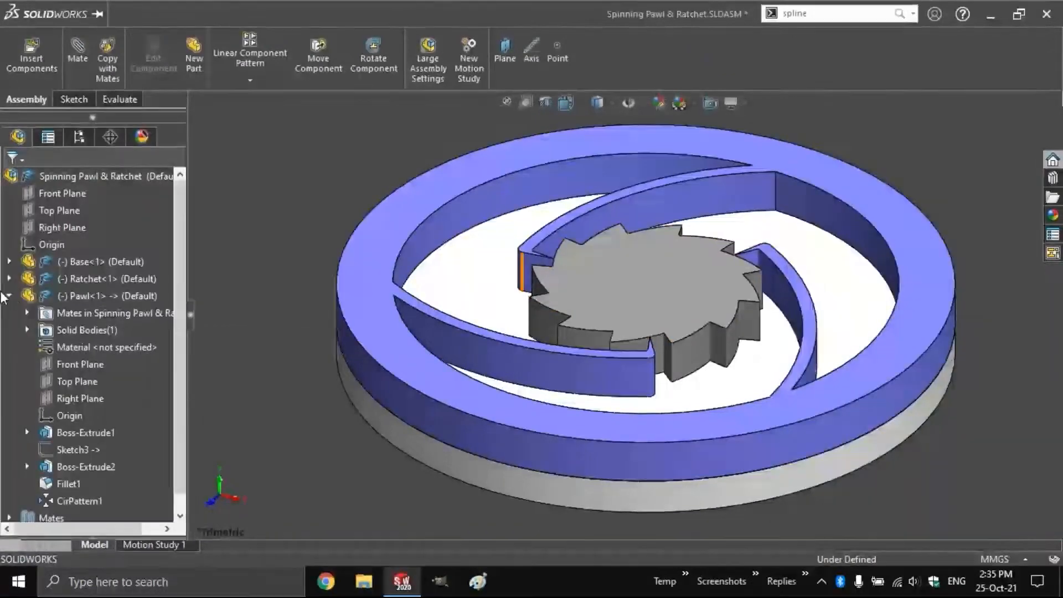
click(10, 296)
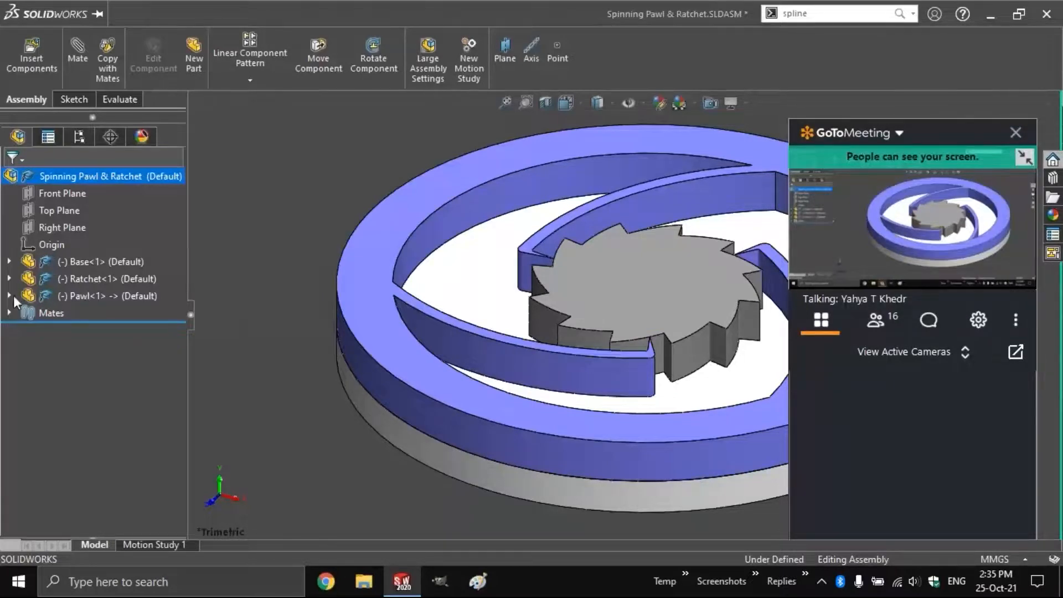
Edit Pawl<1> in place and roll its history back to just after Boss-Extrude1
click(54, 296)
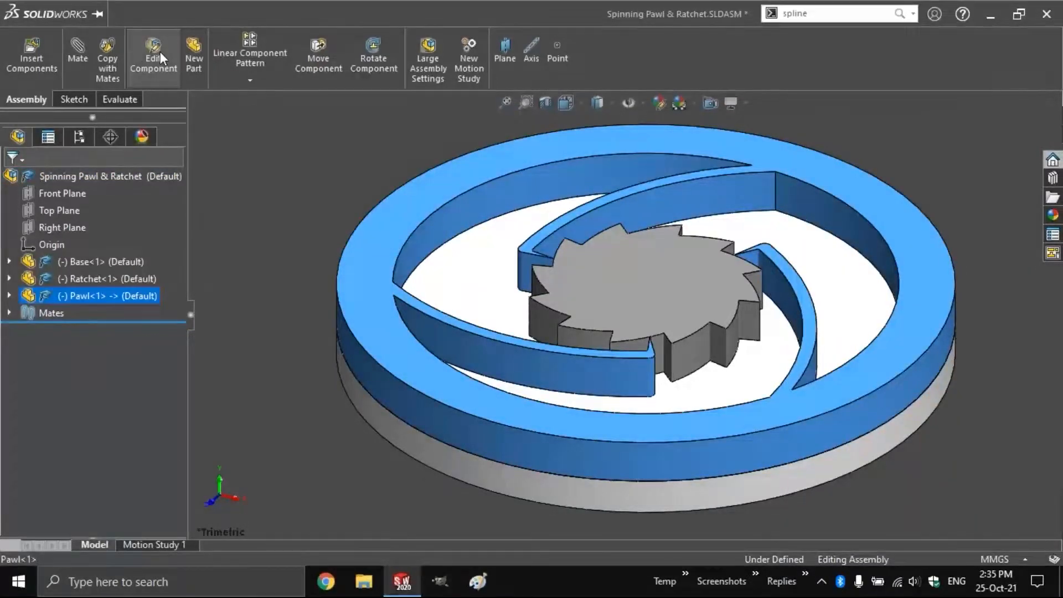
click(153, 50)
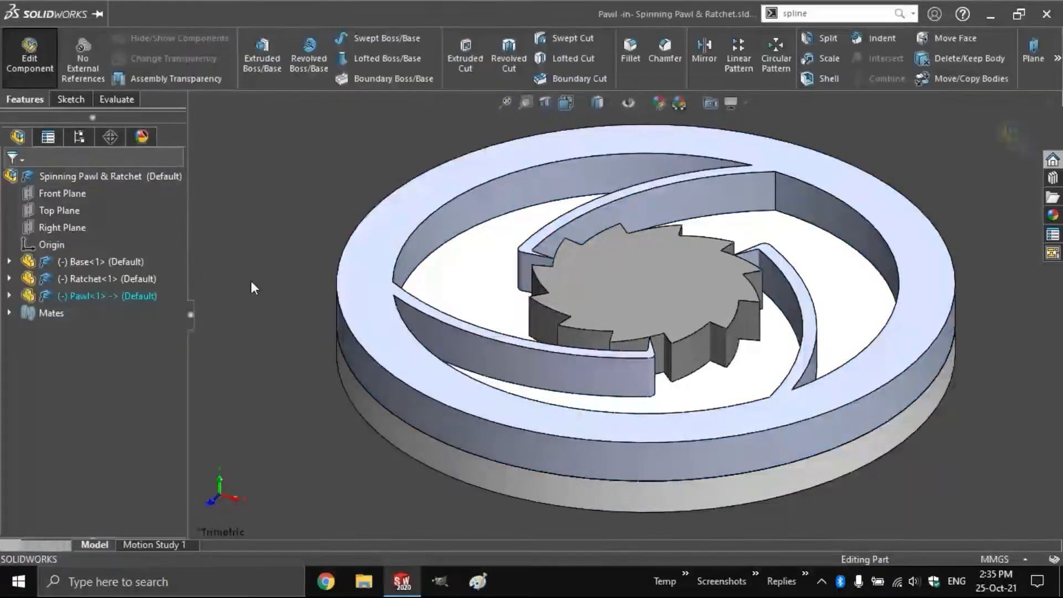
click(9, 295)
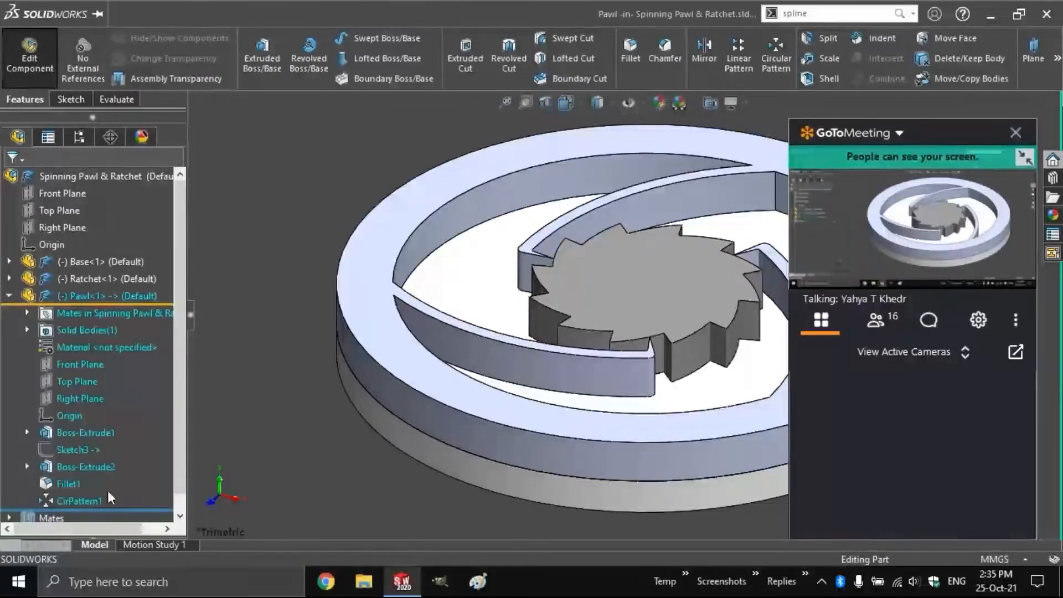
drag(113, 510, 119, 424)
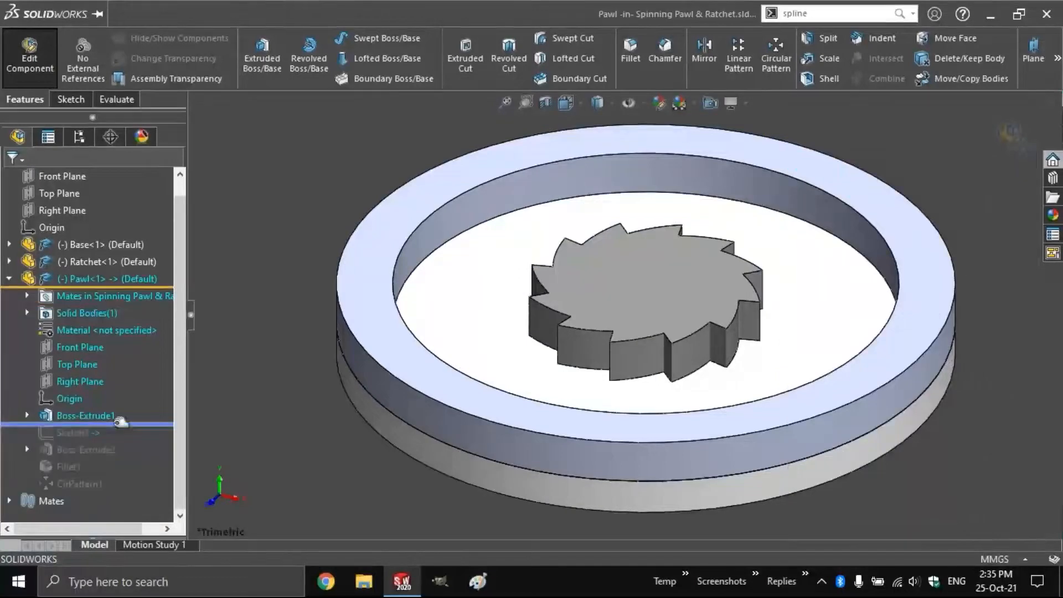
Sketch vertical 8 mm lines on two ratchet tooth edges on the Pawl's Front Plane
click(82, 347)
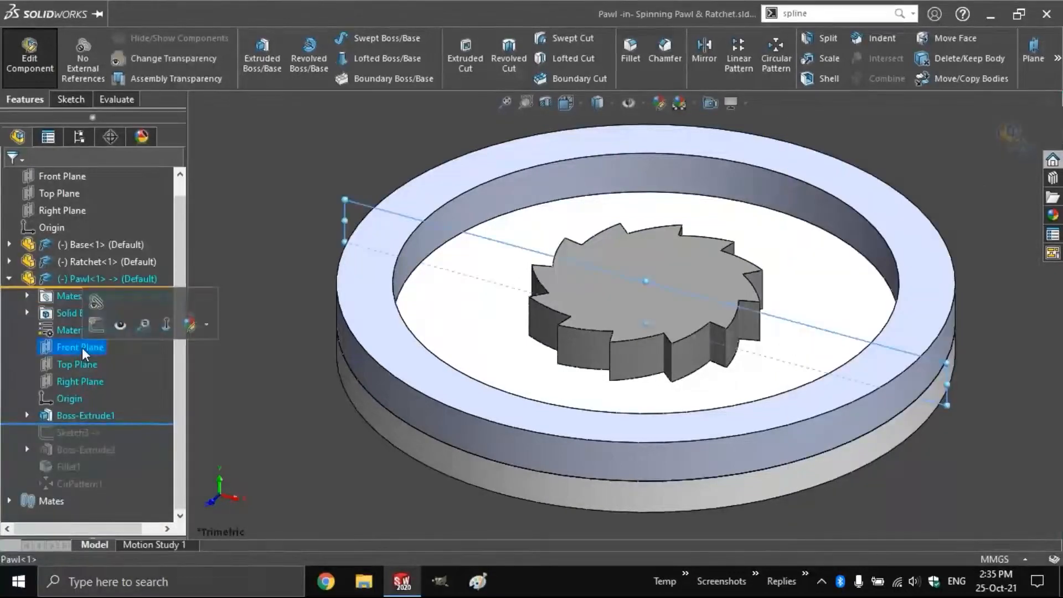
click(94, 325)
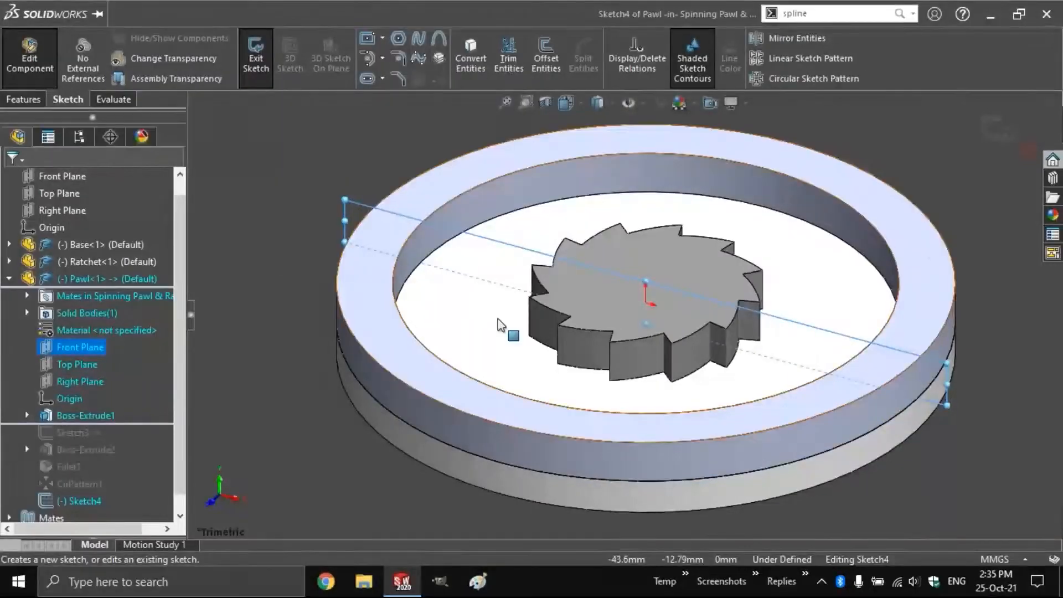
click(546, 333)
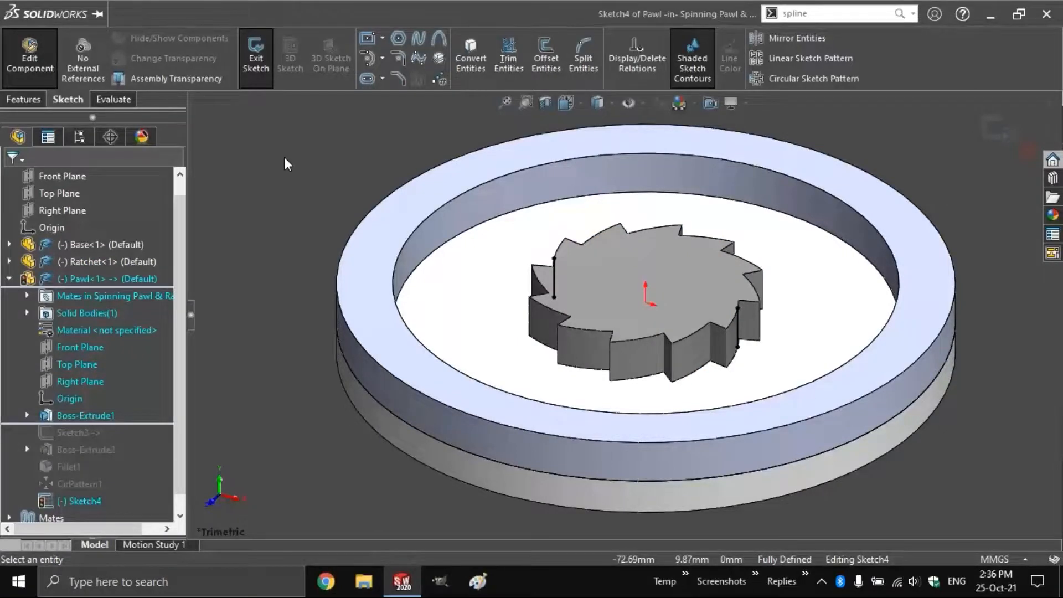
click(69, 349)
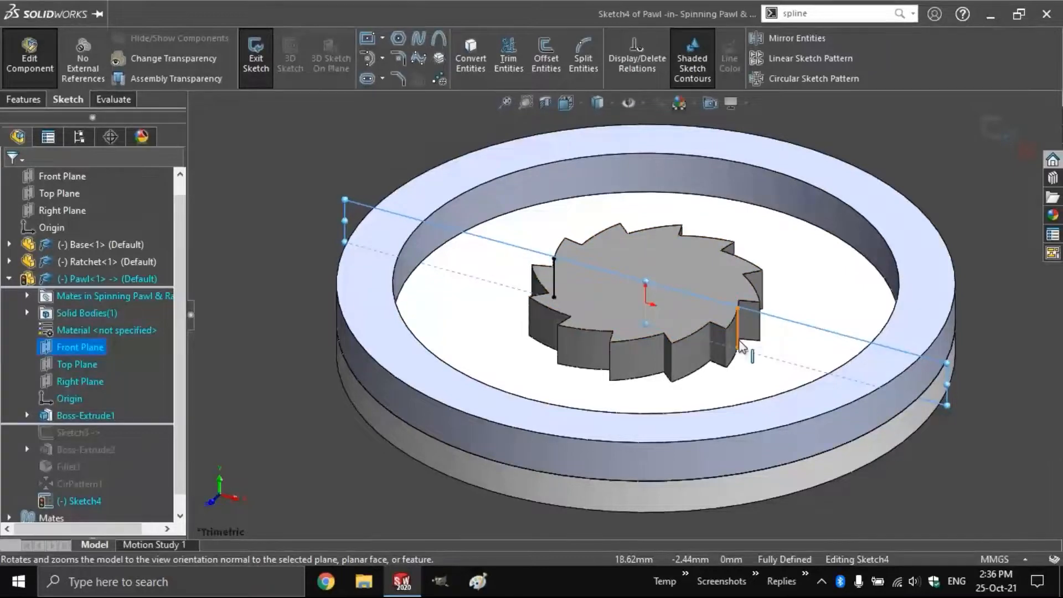
click(238, 291)
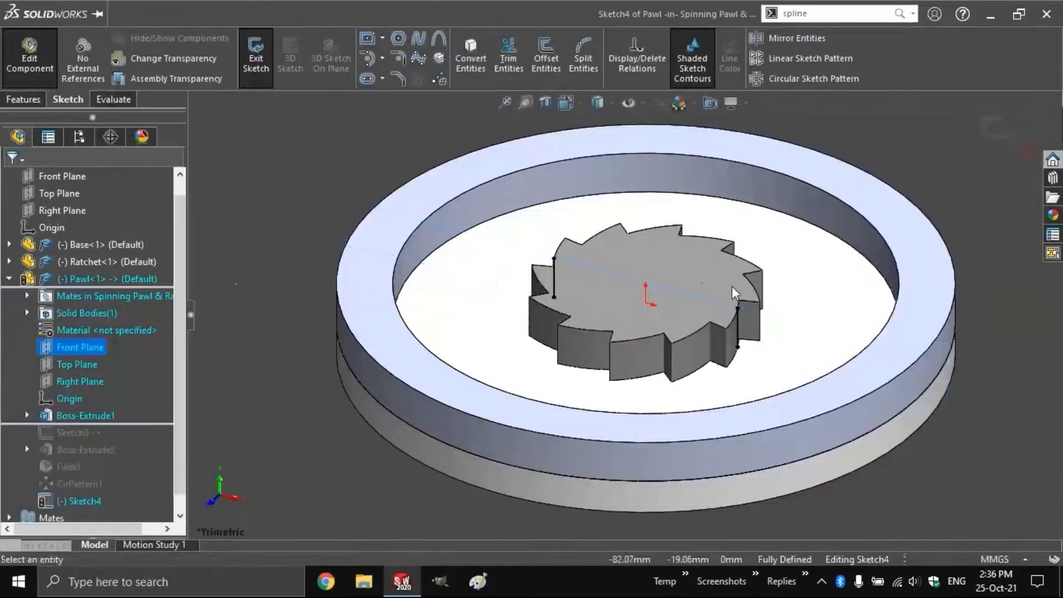
click(739, 328)
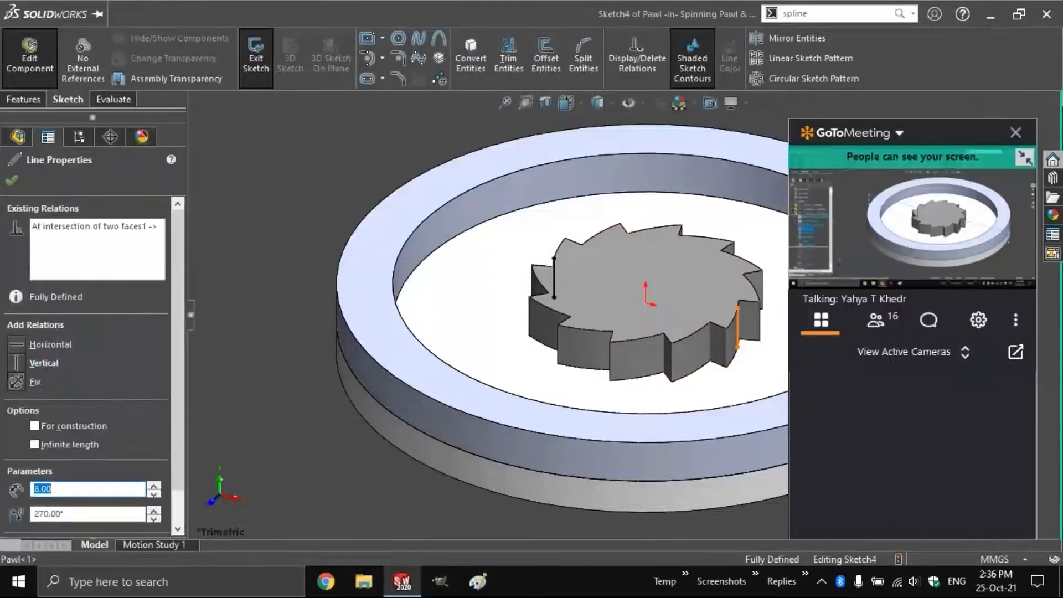
key(Escape)
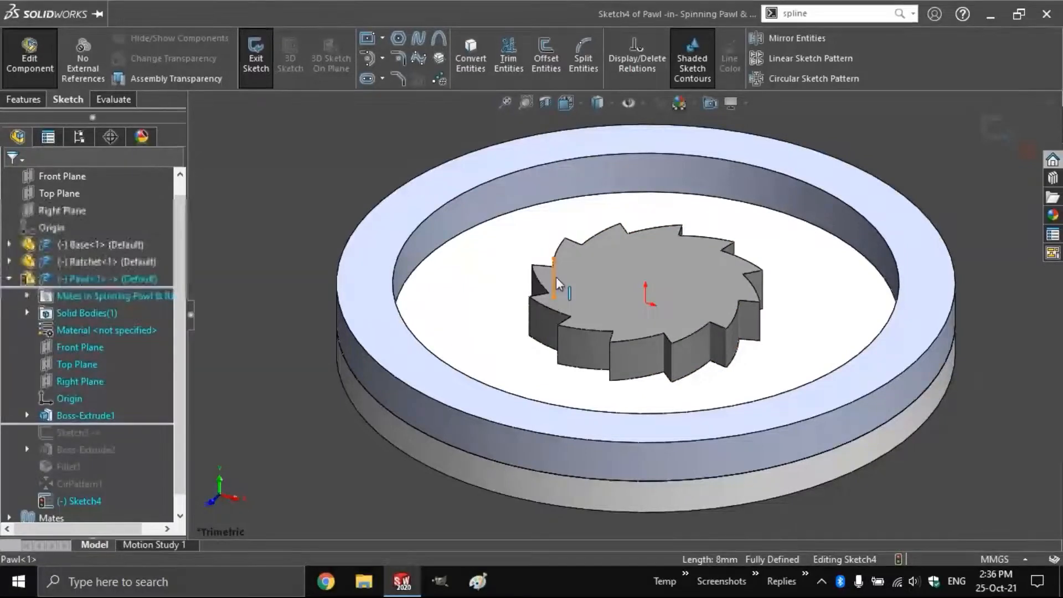
click(257, 60)
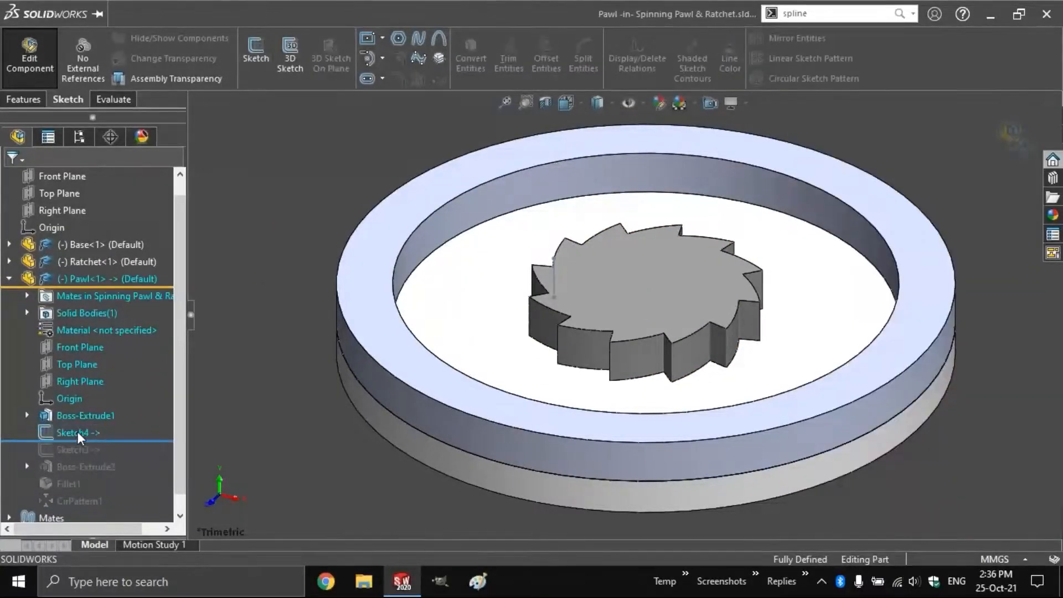
Select Sketch4 and exit Edit Component to return to the assembly
click(78, 433)
right_click(77, 431)
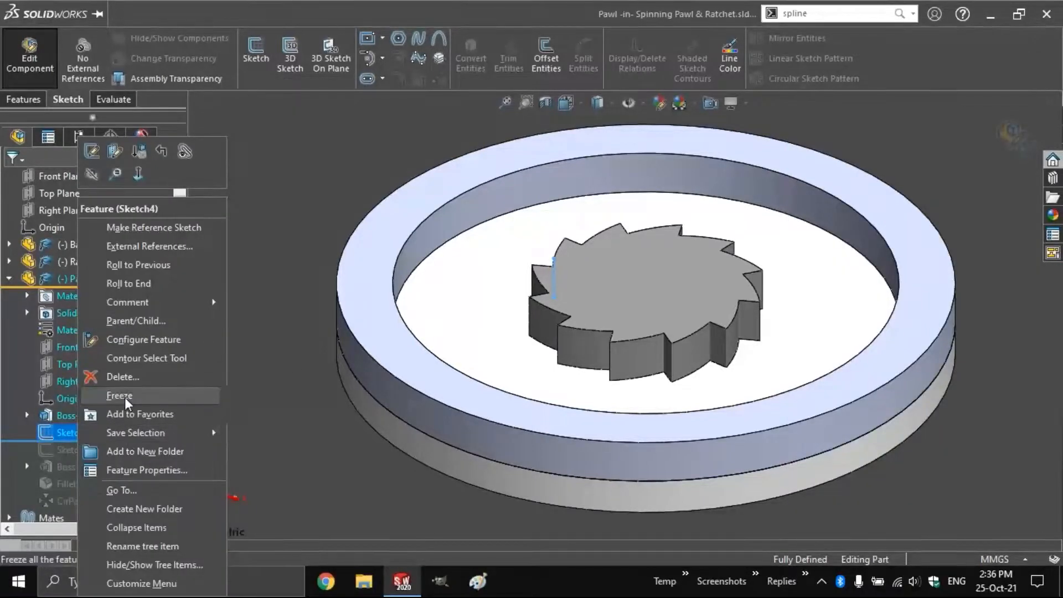
click(293, 360)
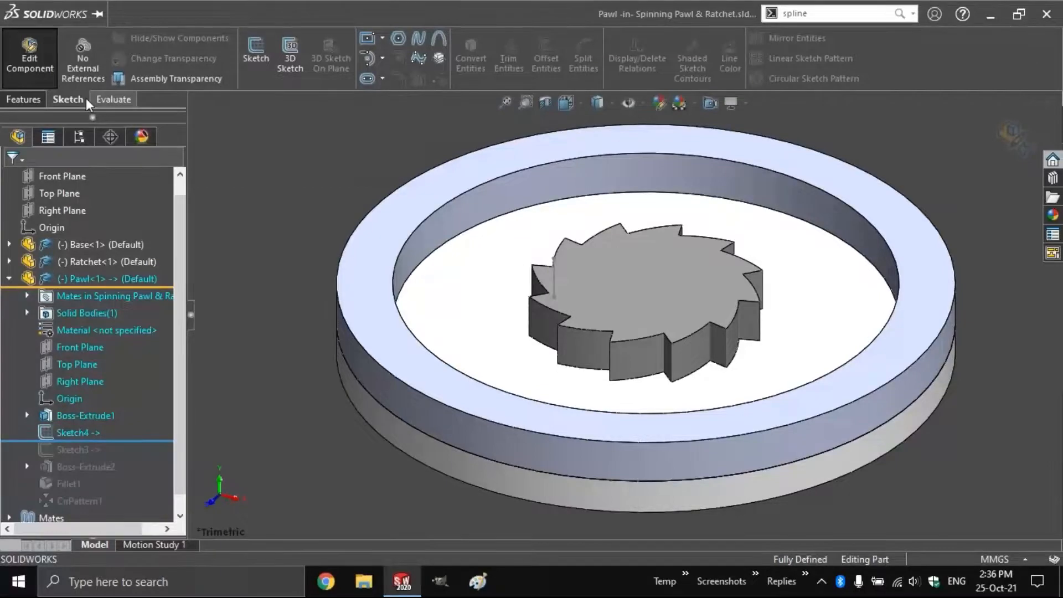
click(35, 41)
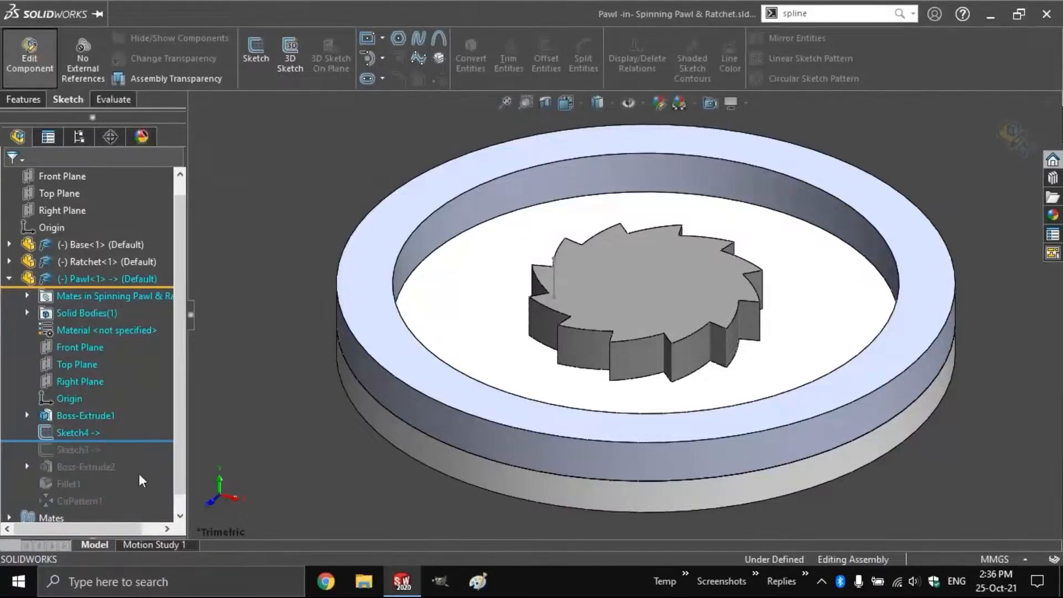
Set Sketch4's line colour to red via Sketch > Line Color
right_click(58, 433)
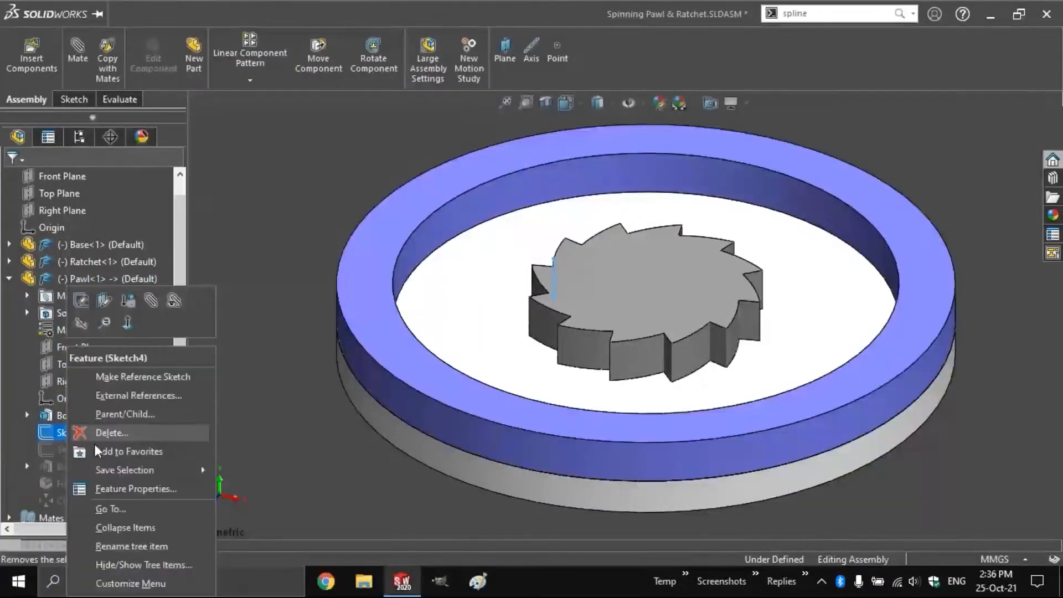
click(84, 100)
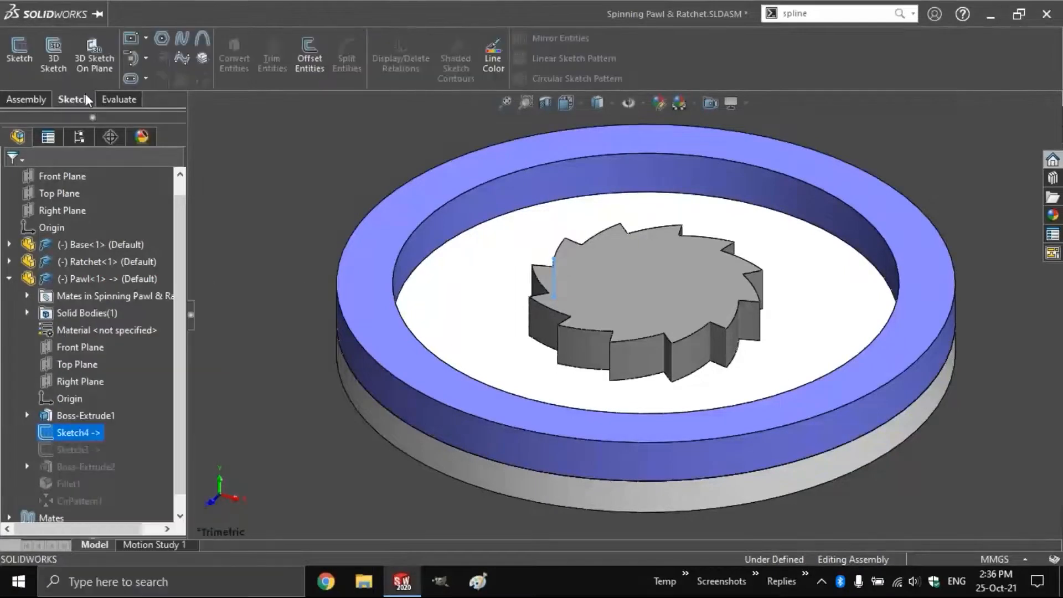
click(493, 59)
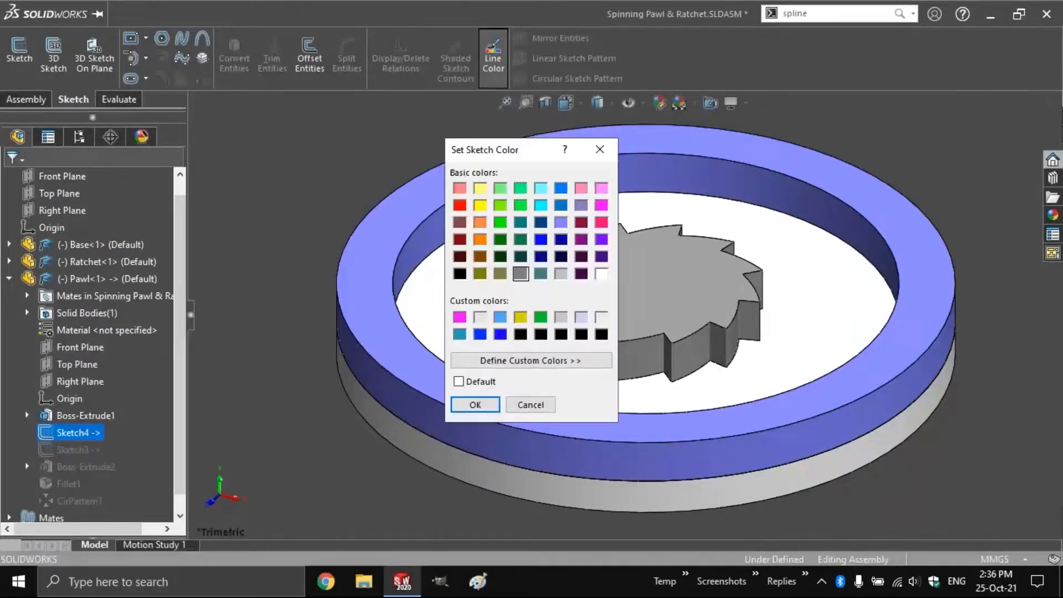
click(459, 205)
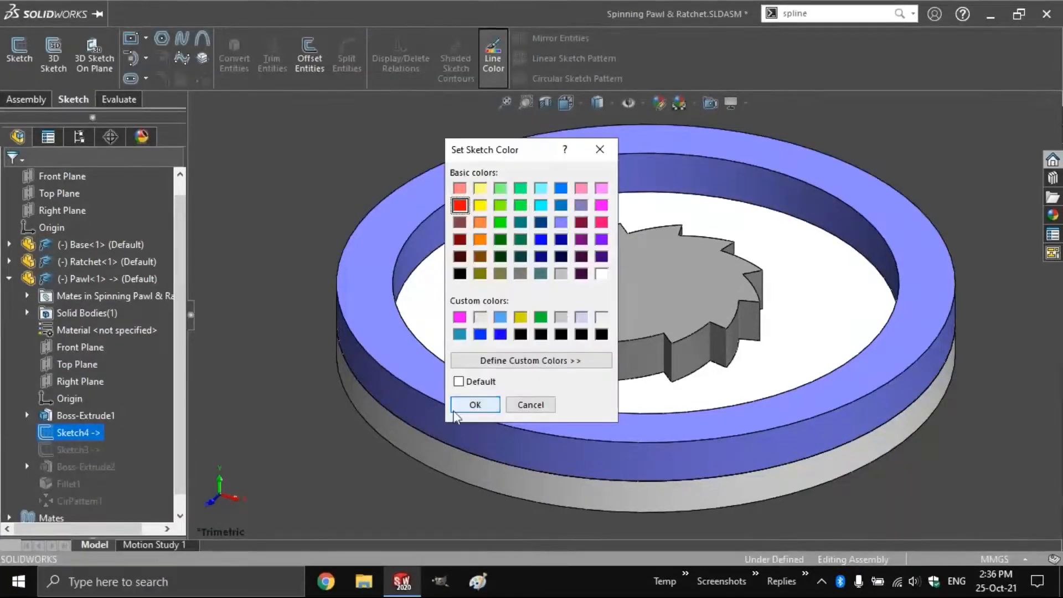
click(475, 404)
click(264, 214)
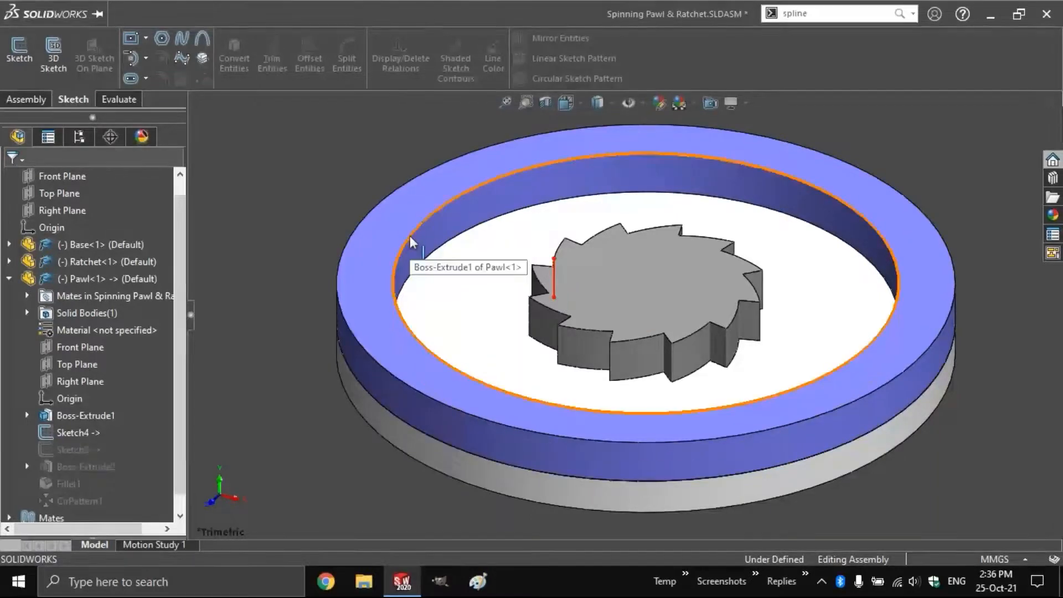
Drag the Ratchet to rotate it around its centre past the red Sketch4 line
click(579, 348)
drag(579, 347, 601, 350)
click(308, 234)
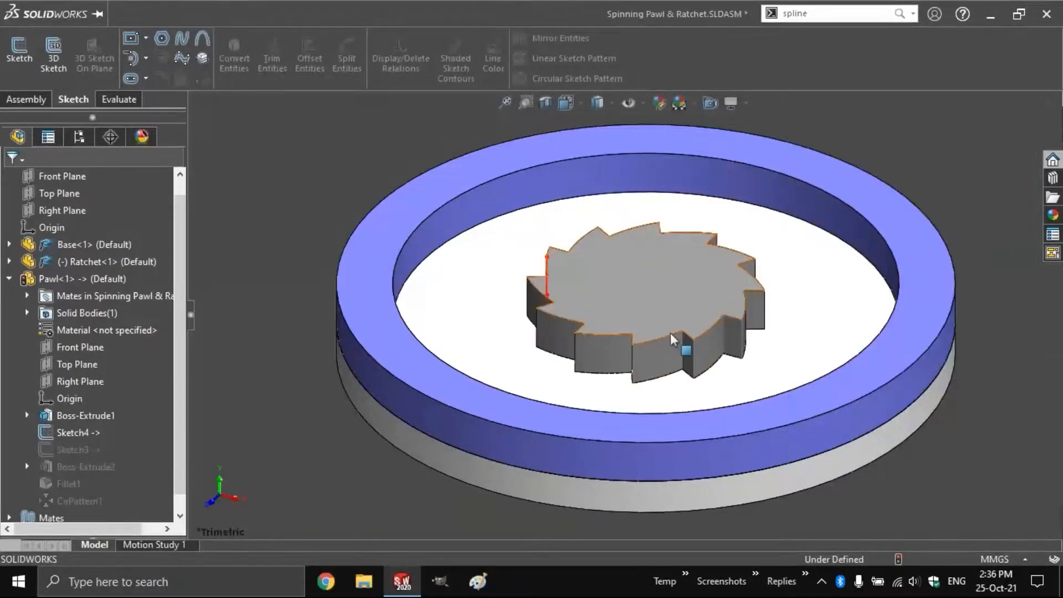
drag(671, 339, 586, 350)
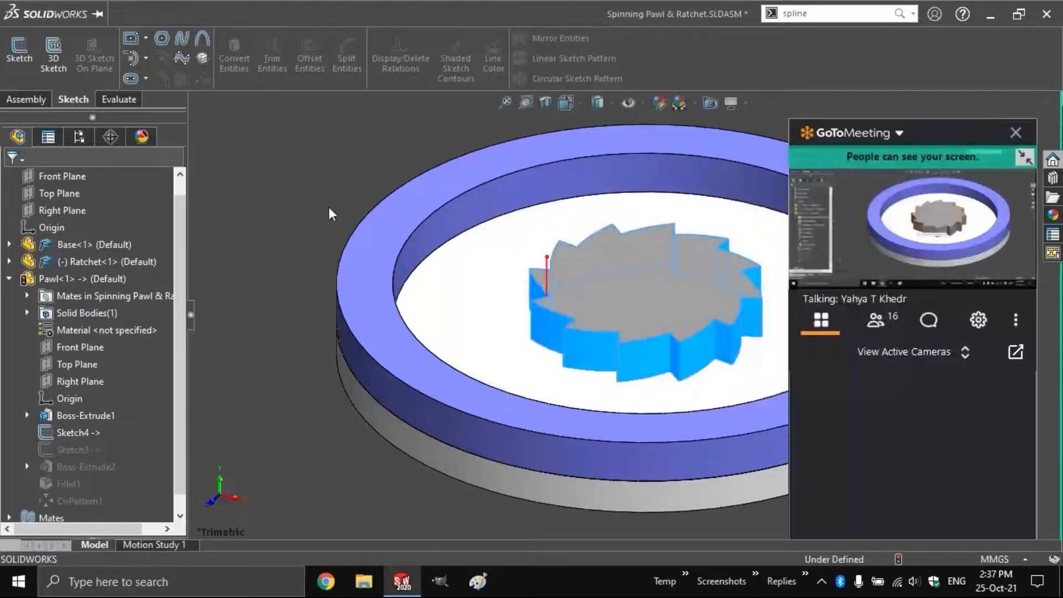
click(330, 214)
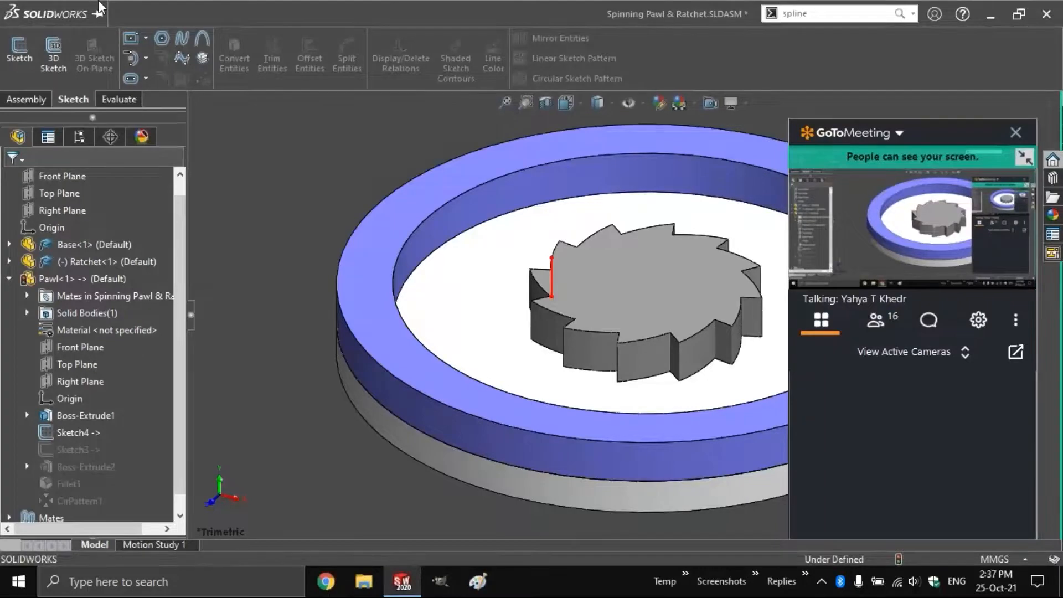
Reload the assembly via File > Reload, discarding changes to the assembly and Pawl.SLDPRT
click(118, 15)
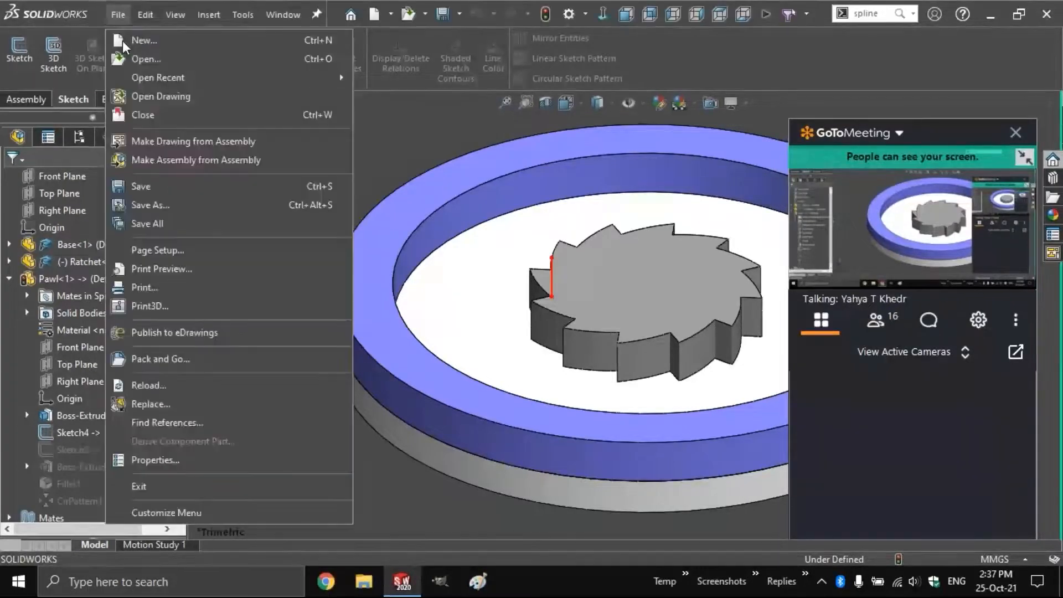
click(176, 388)
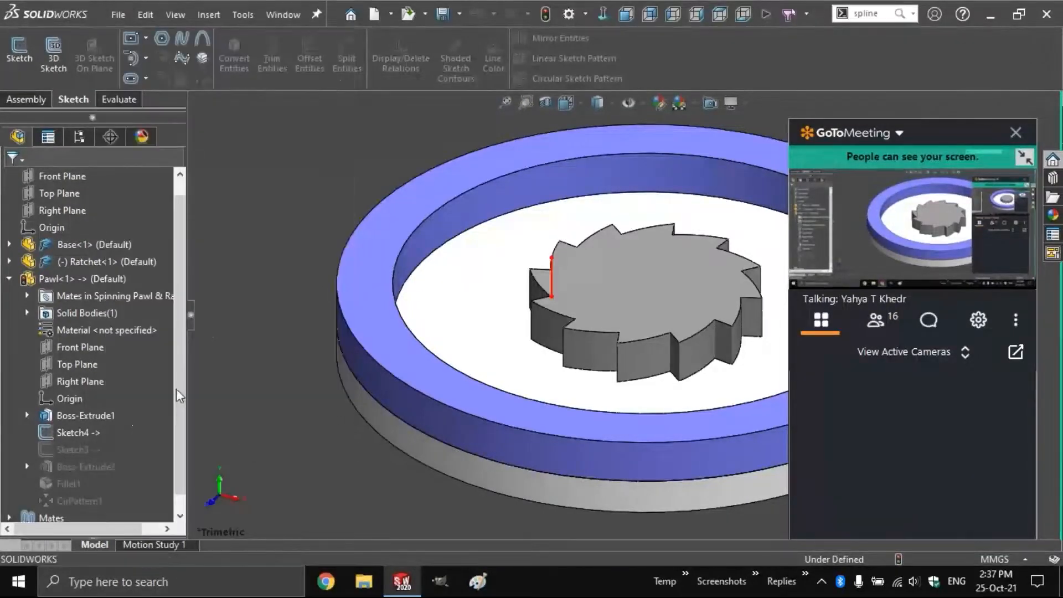
click(634, 279)
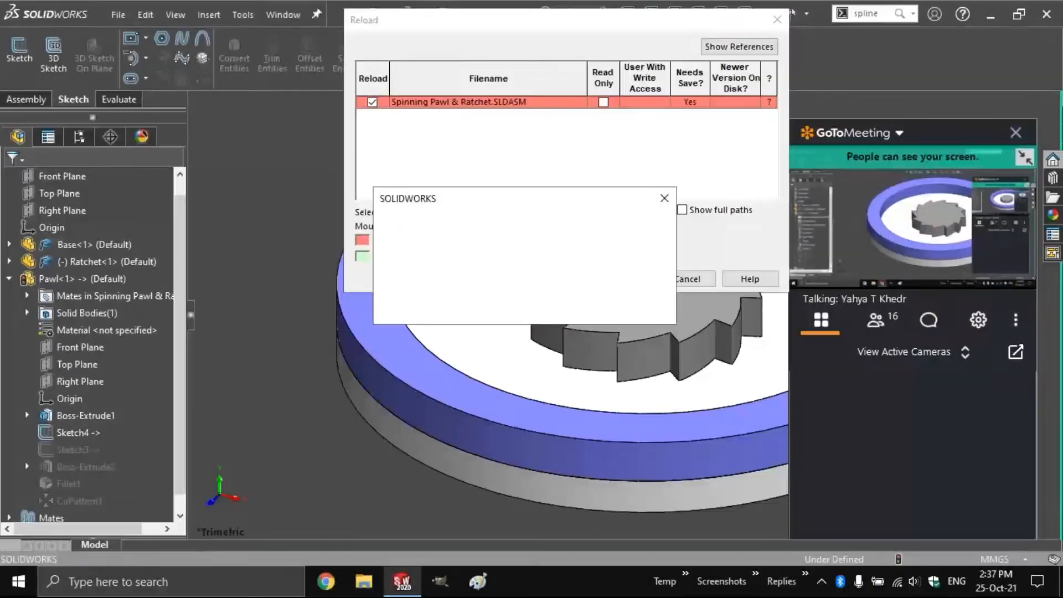
click(581, 315)
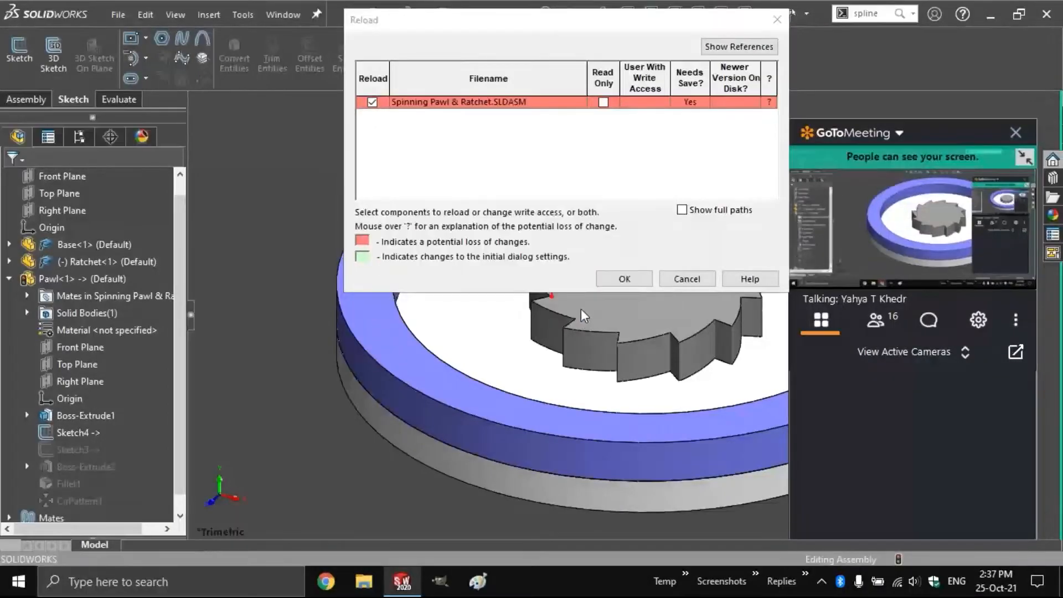
click(622, 279)
click(591, 306)
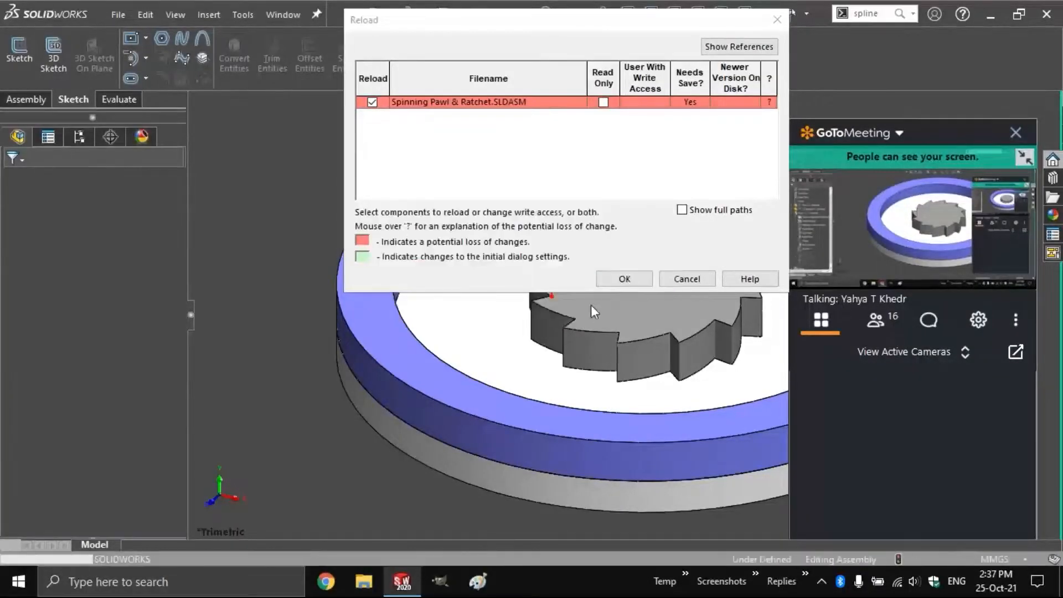
click(685, 278)
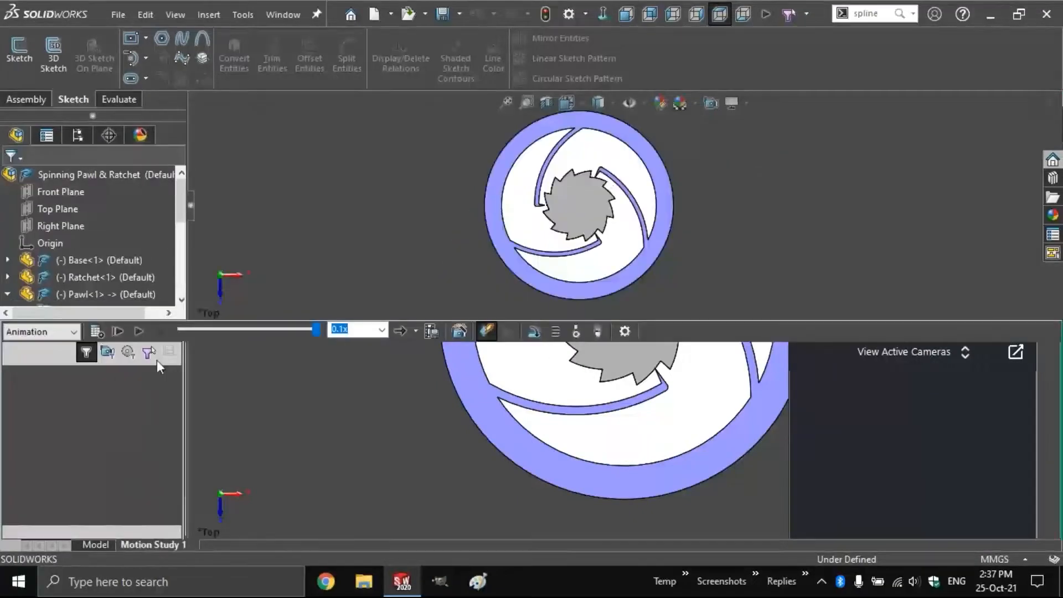
Play Motion Study 1 with the playback mode set to Loop
click(415, 331)
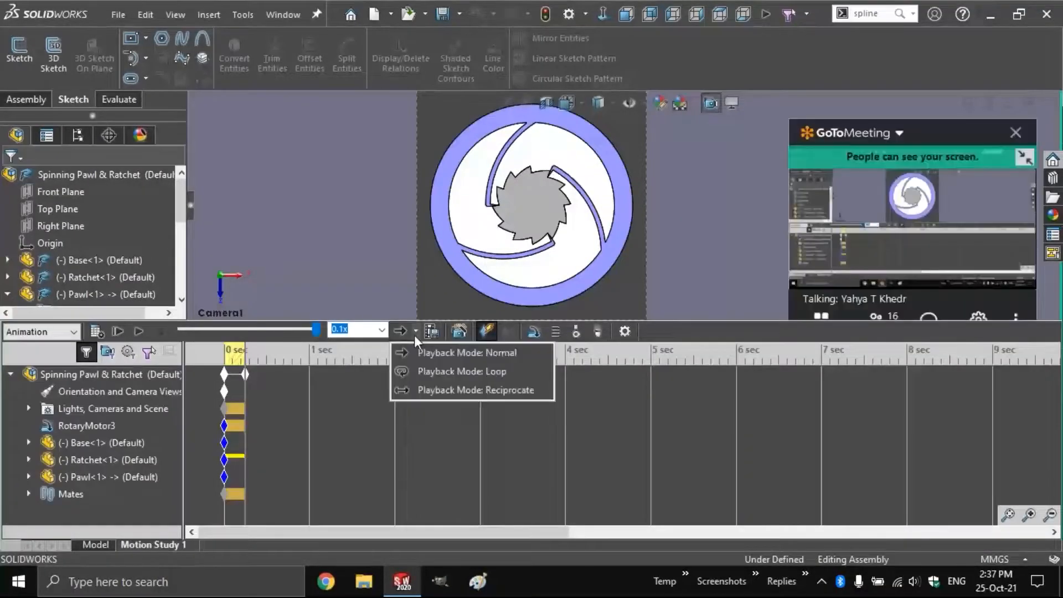
click(423, 371)
click(140, 331)
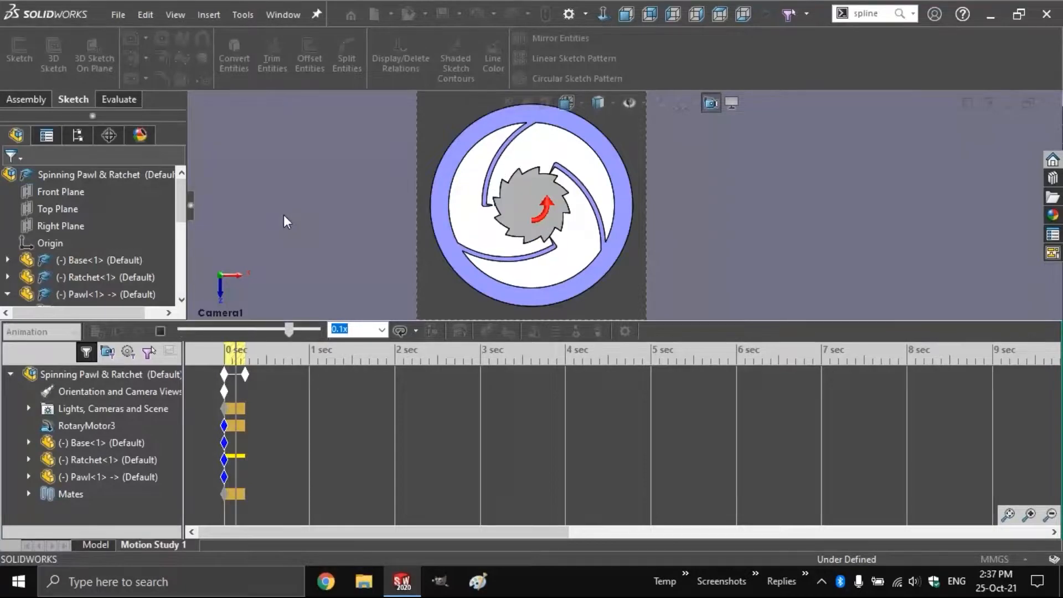
Stop the looping animation and close the assembly without saving changes
click(163, 326)
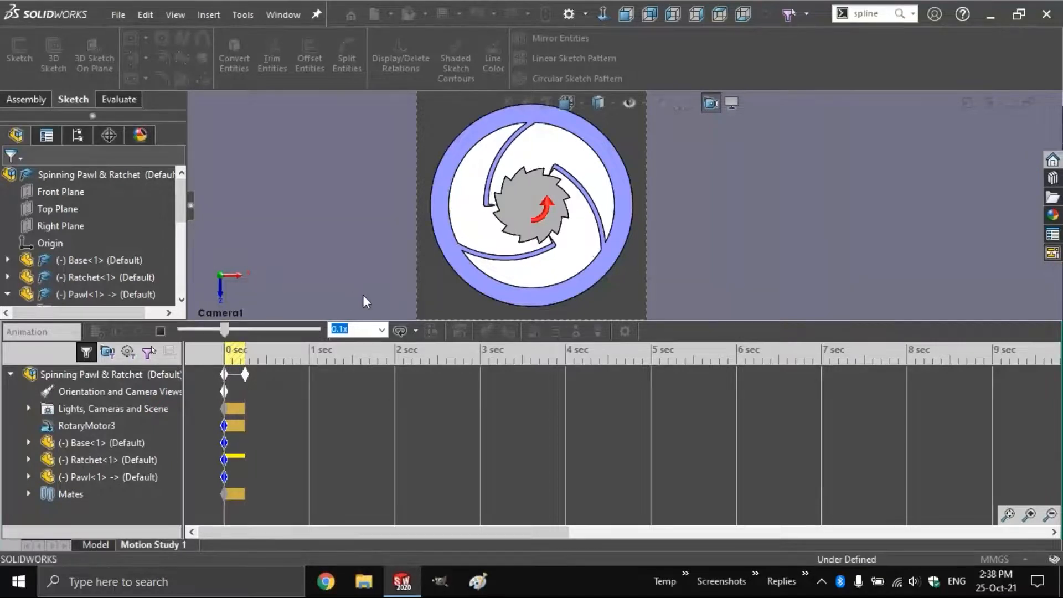
click(157, 330)
key(ctrl+s)
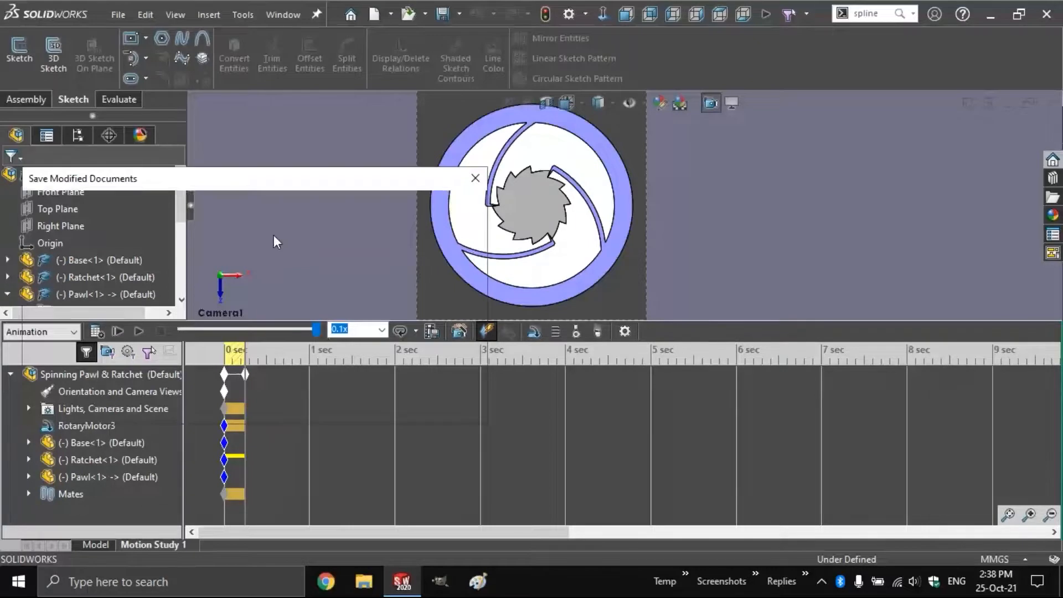
click(332, 405)
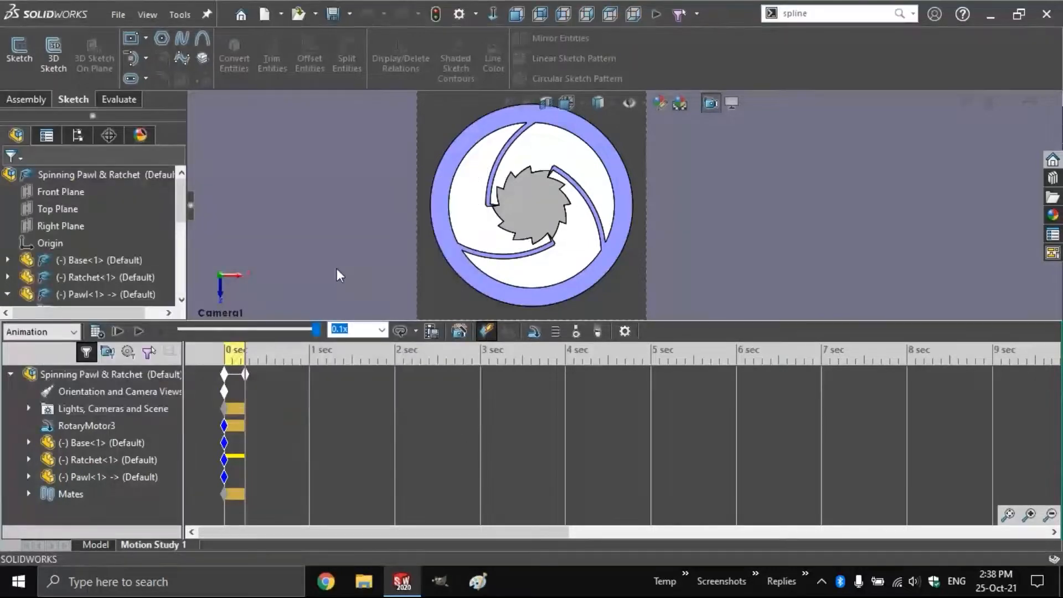
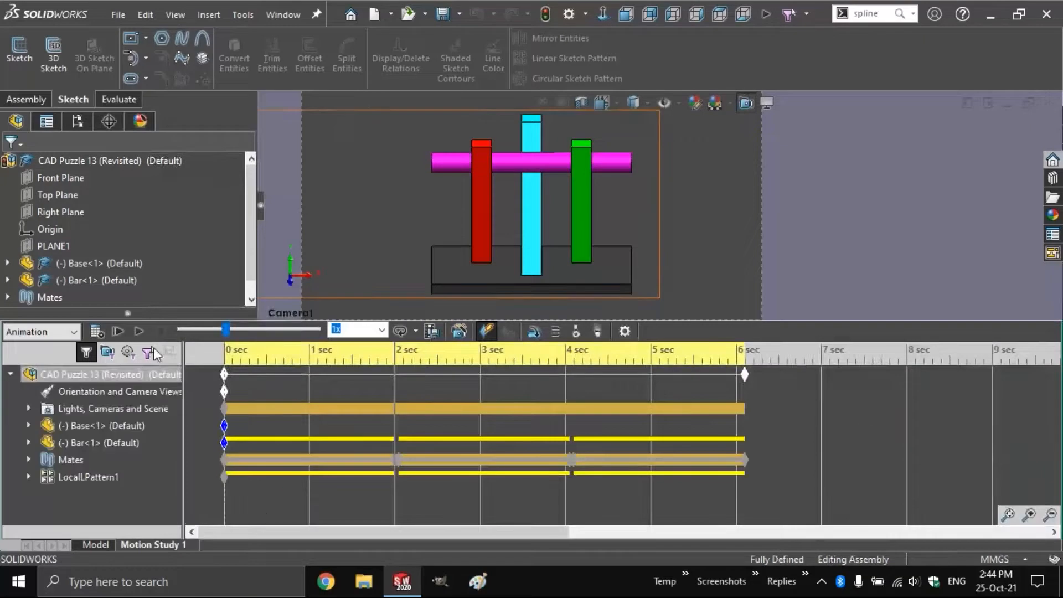
Play and stop Motion Study 1, switch playback mode to Normal, and open Save Animation
click(139, 331)
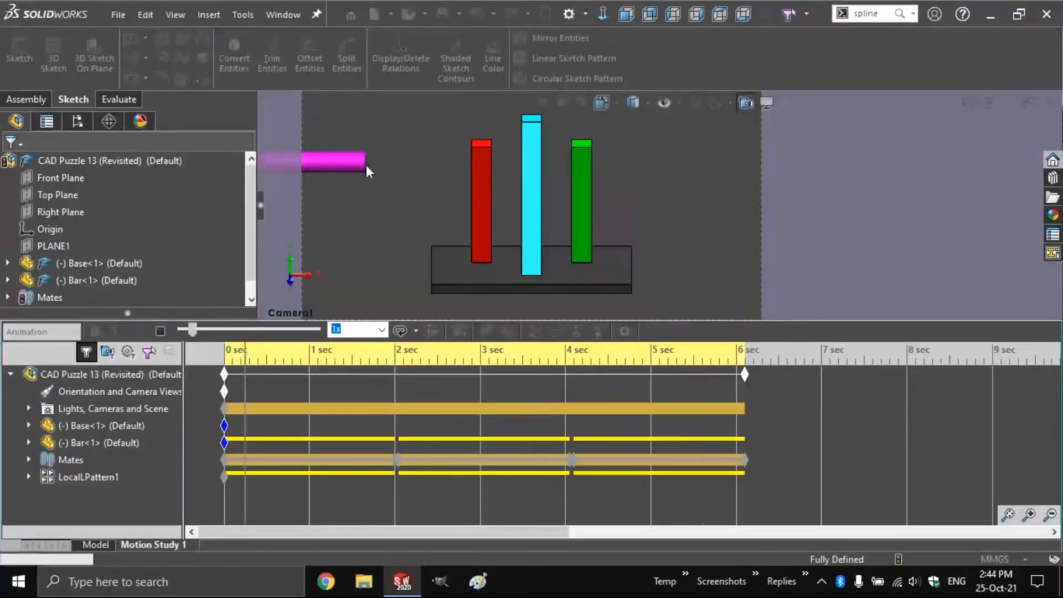
click(160, 333)
click(417, 328)
click(436, 350)
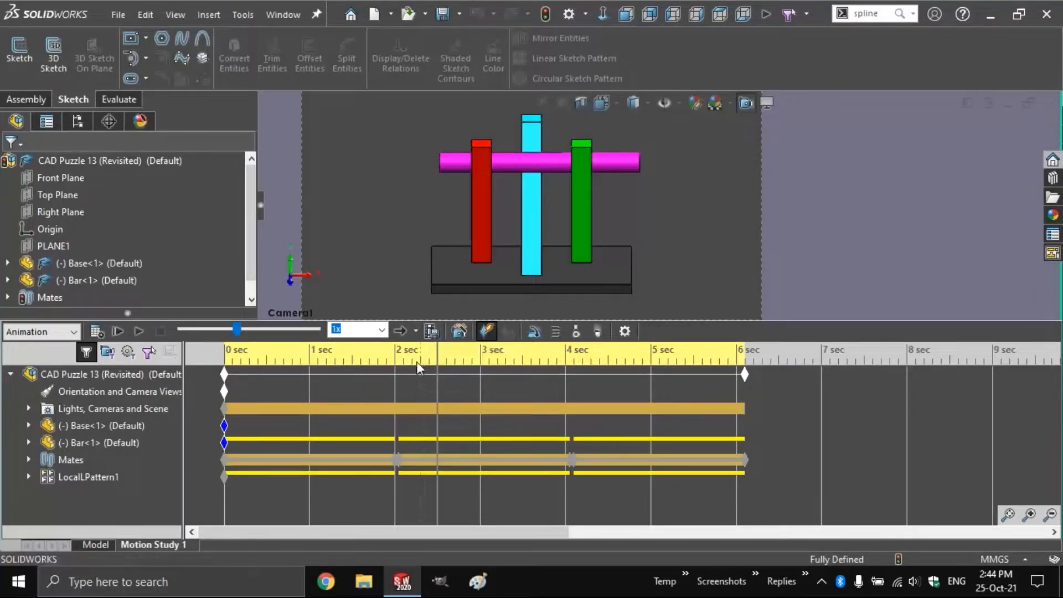
click(432, 331)
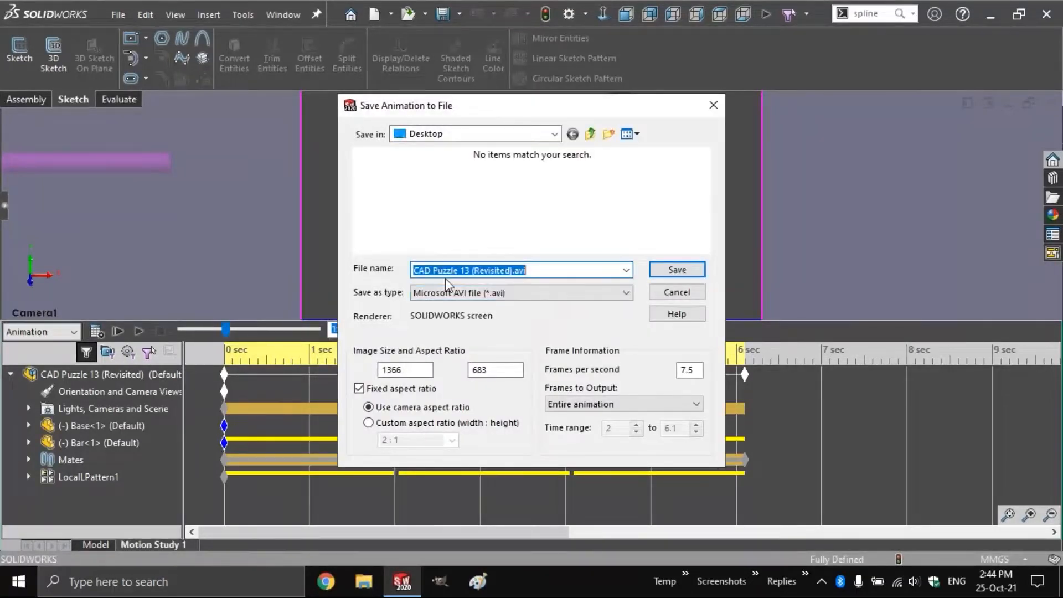
Name the export 'test' and keep the Microsoft AVI format
text(test)
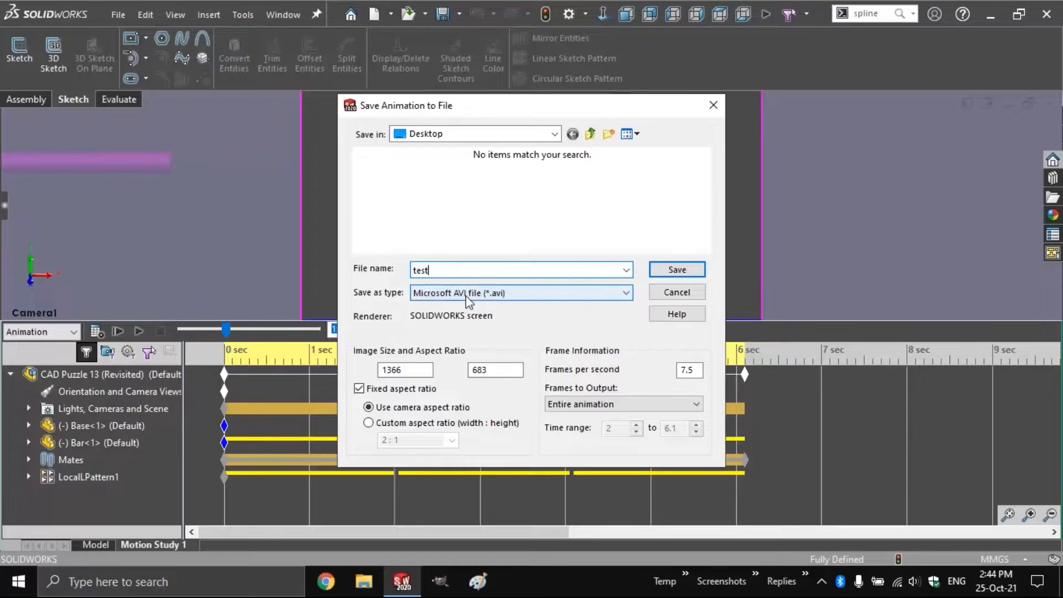
click(467, 296)
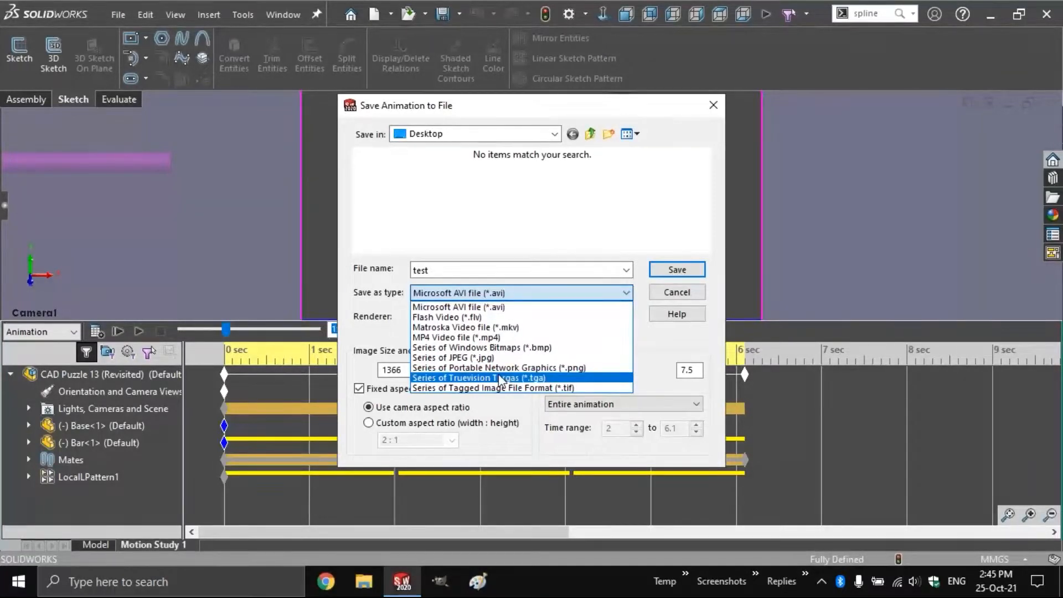
click(496, 307)
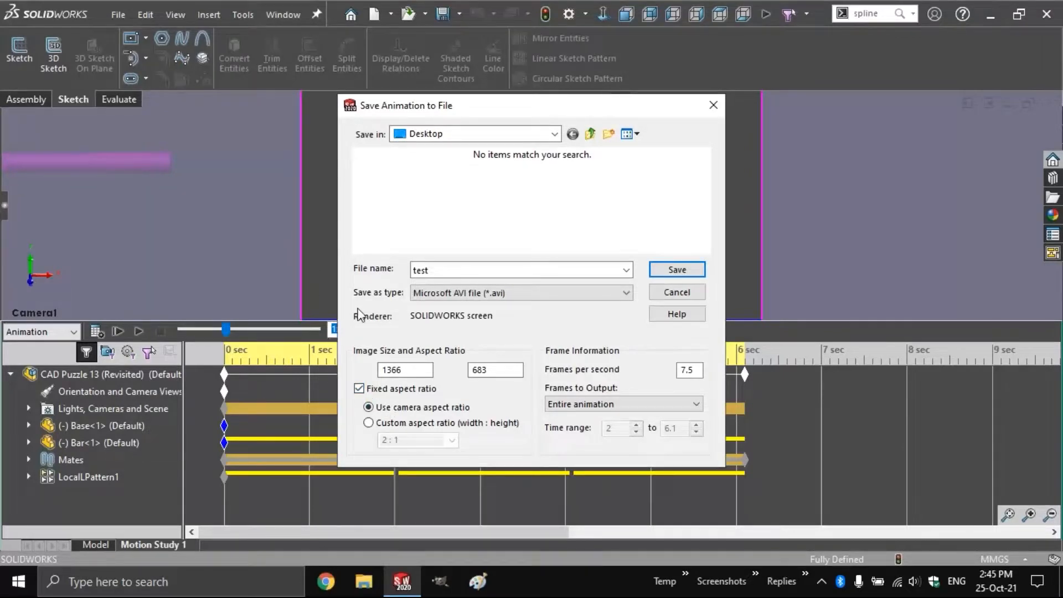
Try image sizes 1000, 1920×1080 and 1280×720 with the aspect ratio unlocked
click(427, 369)
double_click(428, 369)
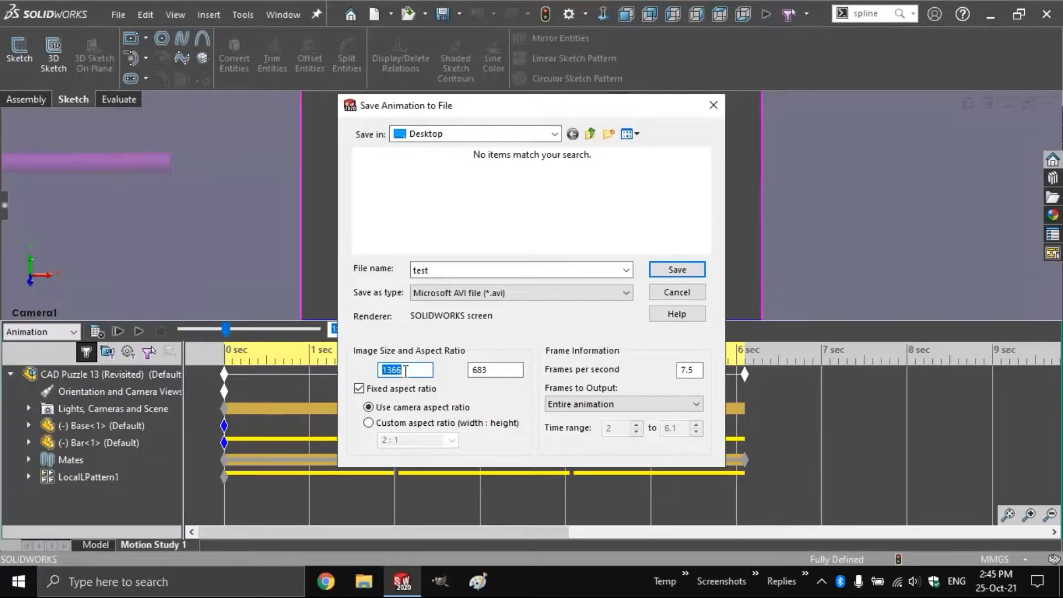
text(1000)
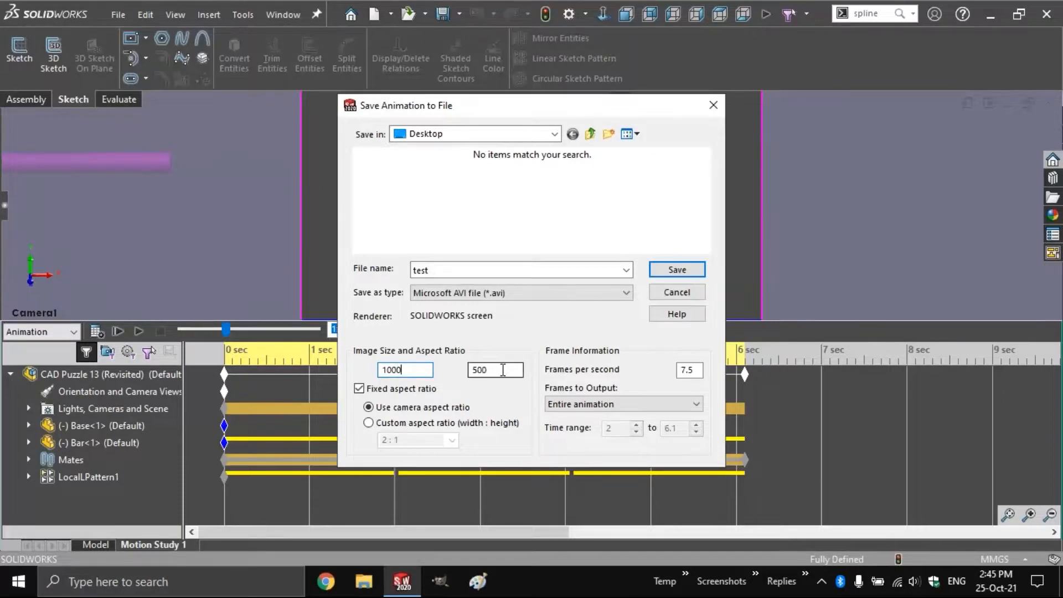
drag(417, 369, 380, 368)
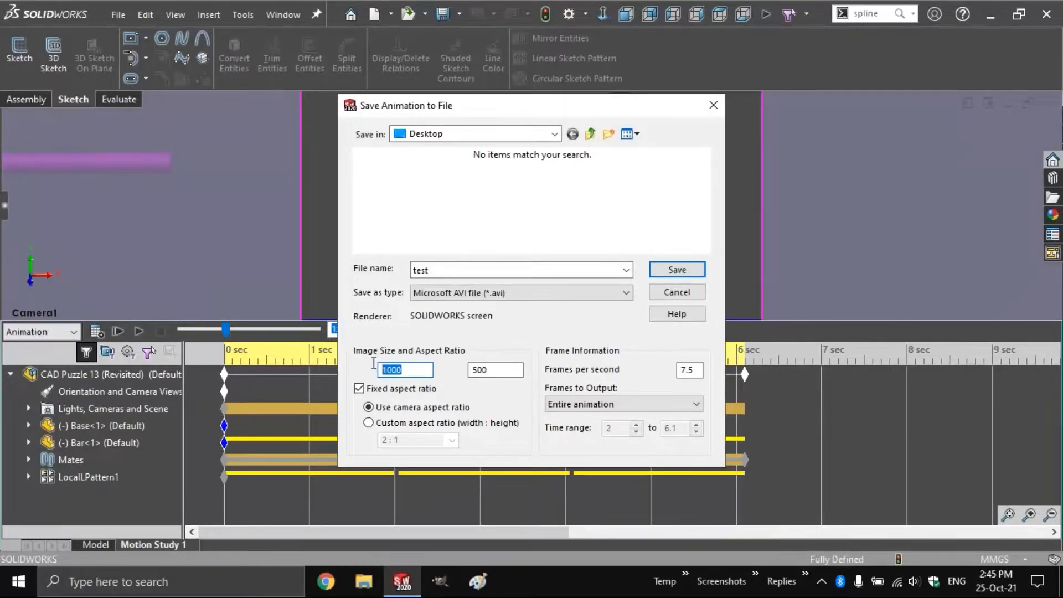
text(1920)
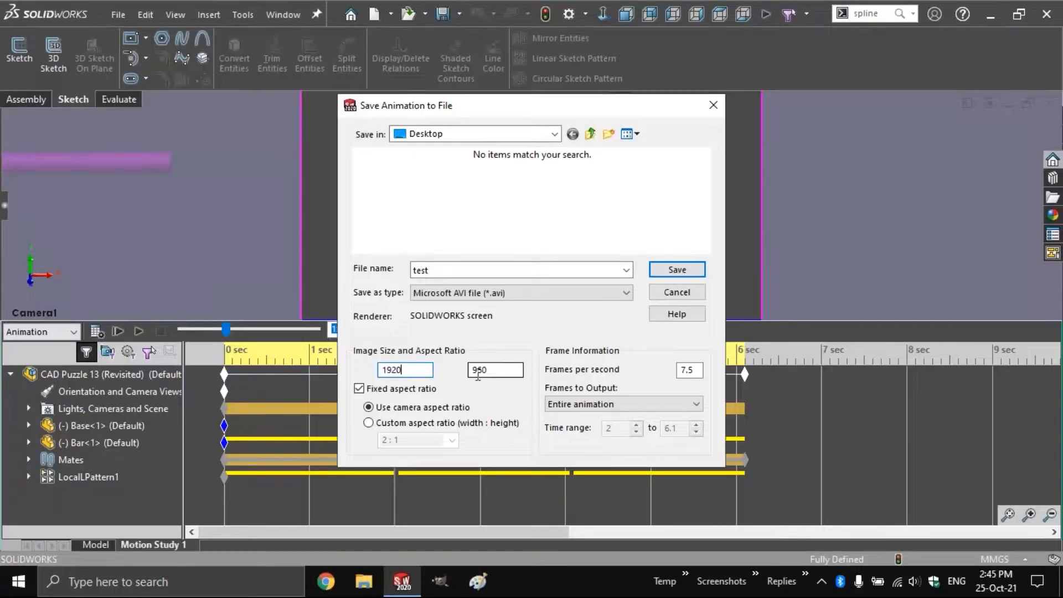
click(411, 391)
drag(503, 367, 463, 367)
text(1080)
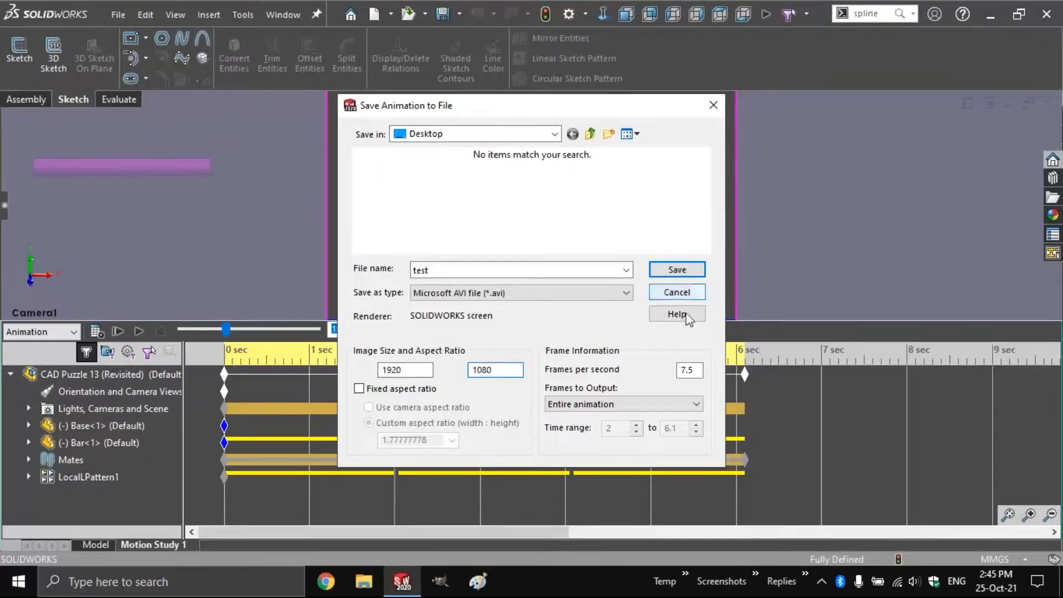
double_click(414, 372)
text(1280)
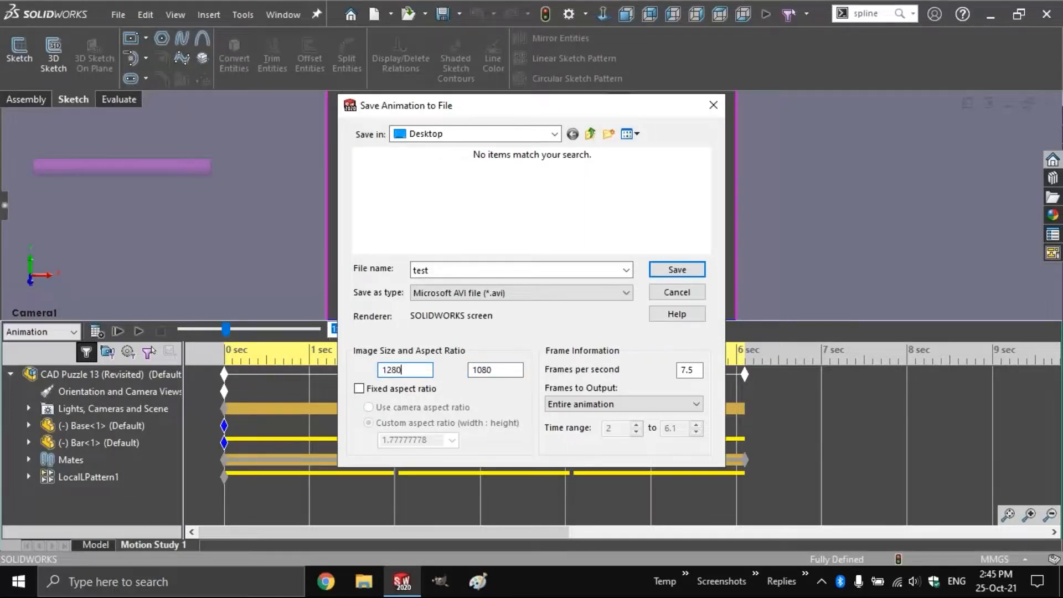
key(Tab)
text(720)
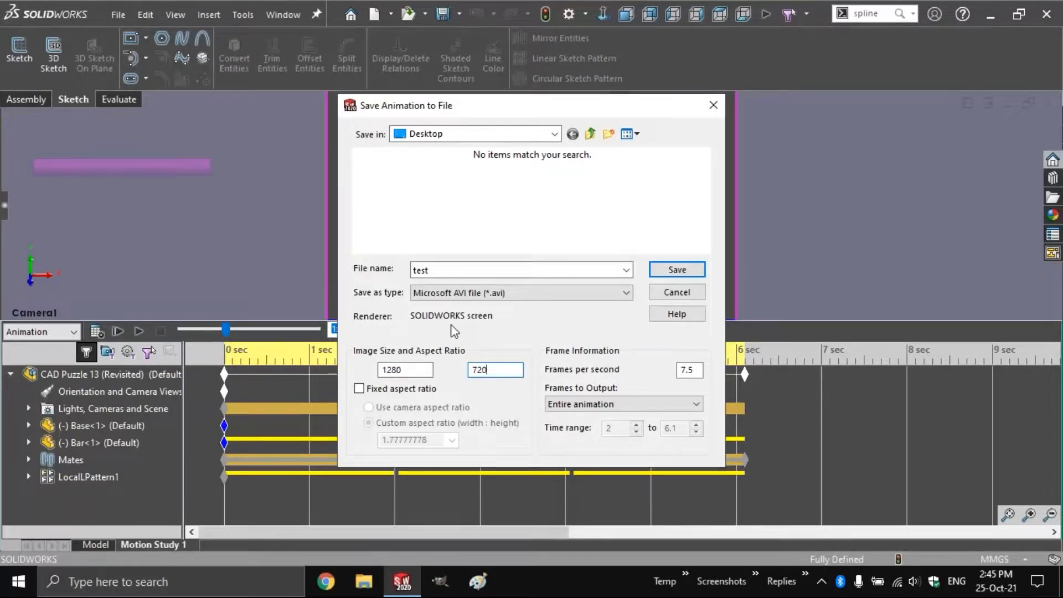
Re-lock the aspect ratio, set width 1920 (height 960) and 30 frames per second
click(369, 391)
double_click(414, 370)
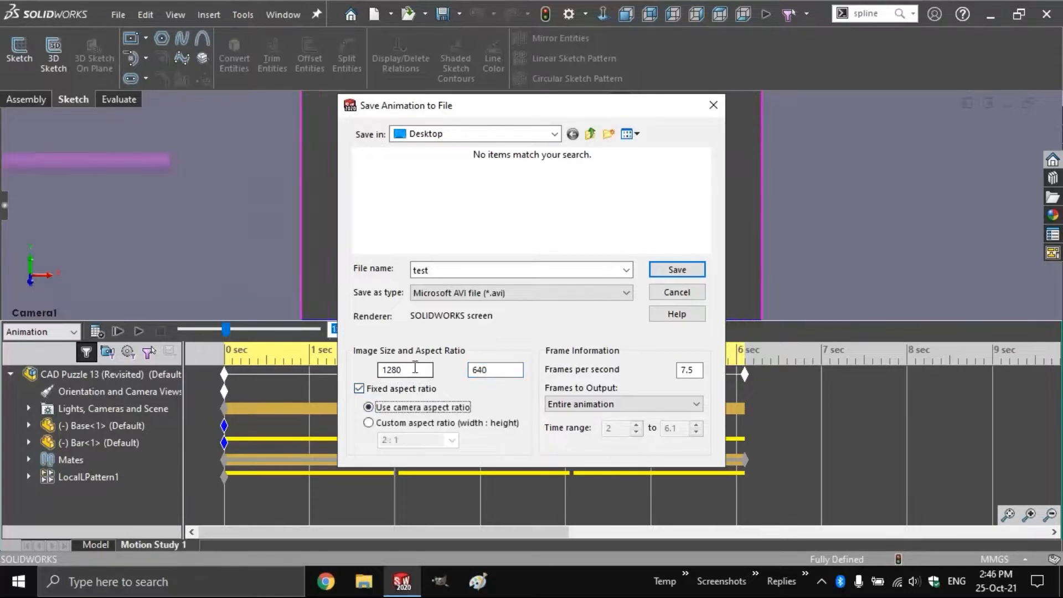
text(1280)
double_click(413, 369)
text(1920)
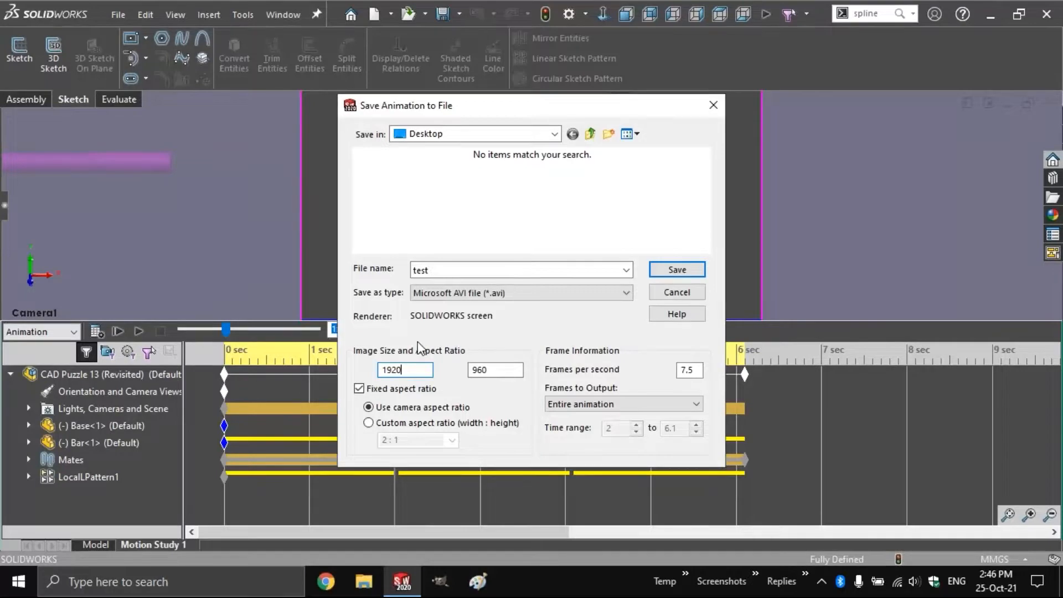
double_click(688, 370)
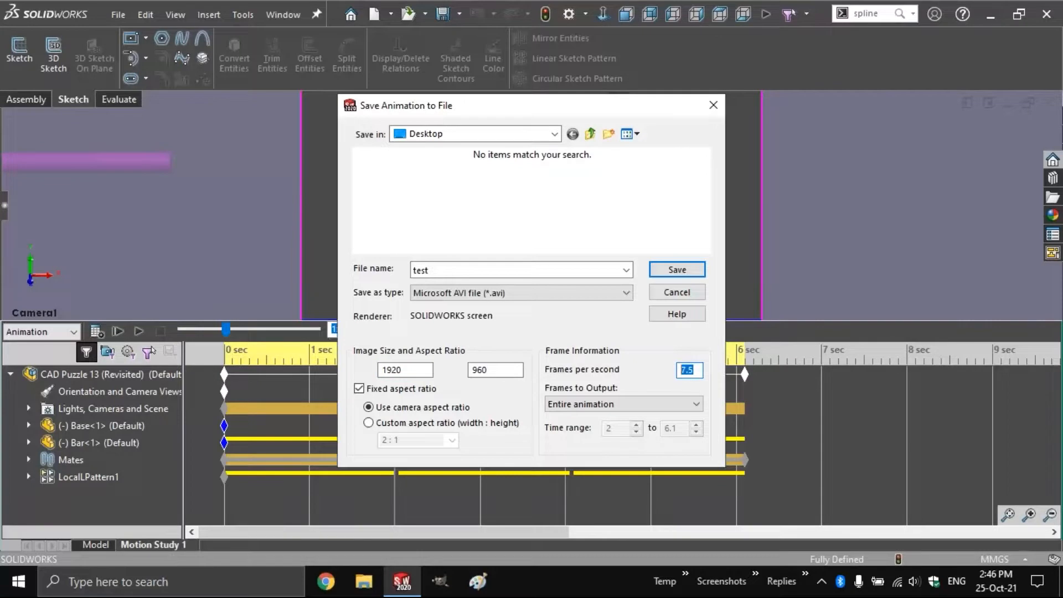
text(30)
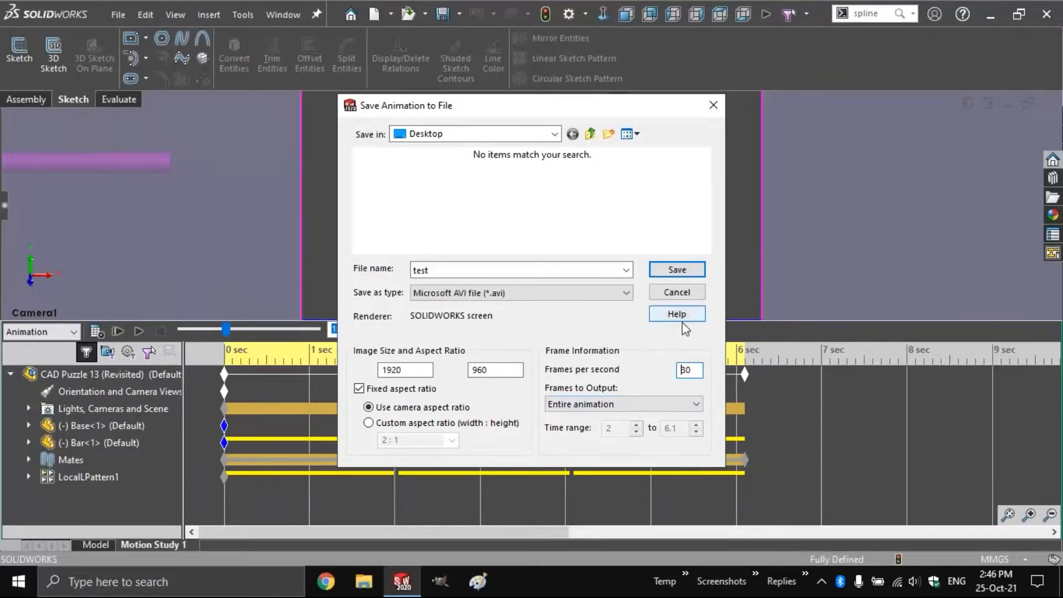
Try outputting a time range ending at 2.5 seconds
click(658, 403)
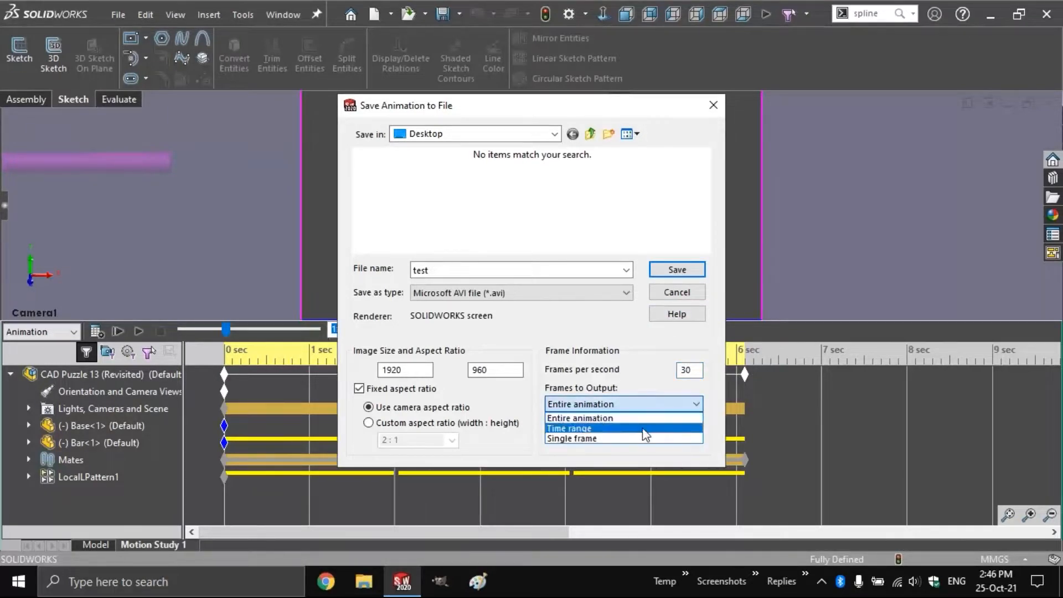
click(645, 429)
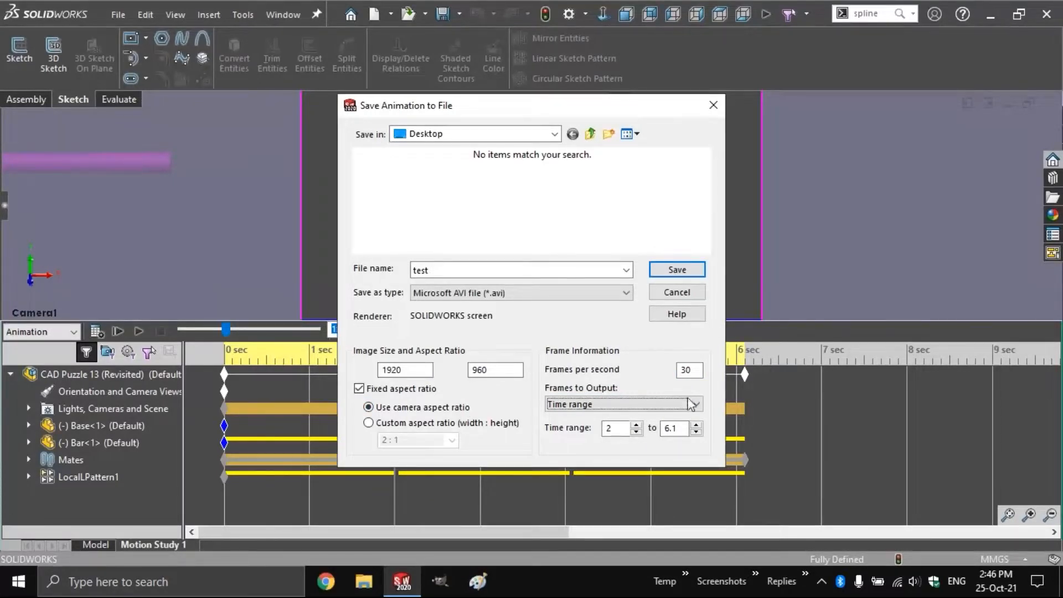
click(678, 428)
double_click(678, 428)
text(2)
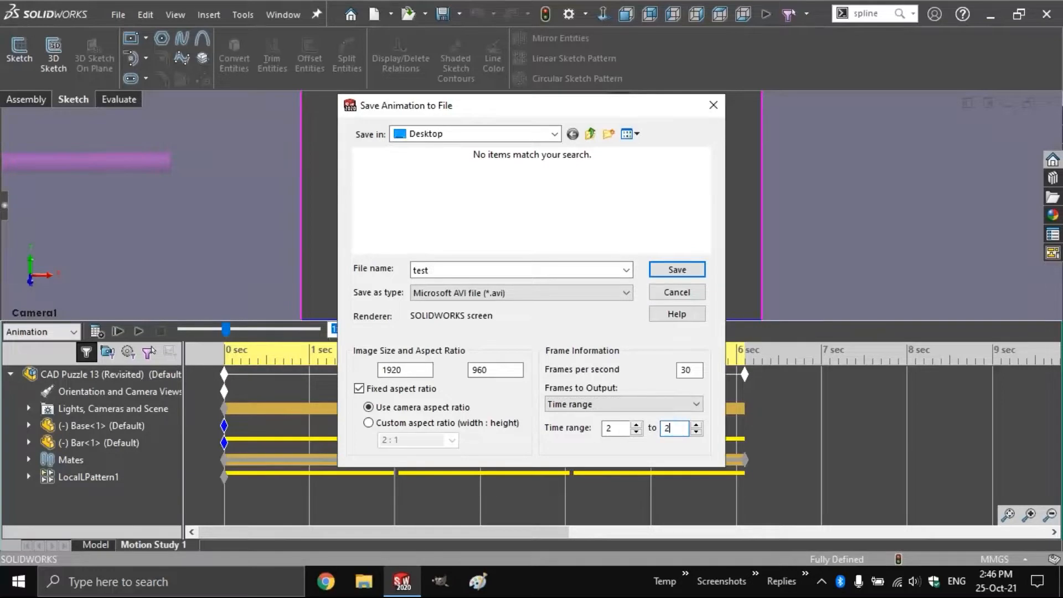
text(.5)
Try a single frame at time 3, then set Frames to Output back to Entire animation
click(627, 406)
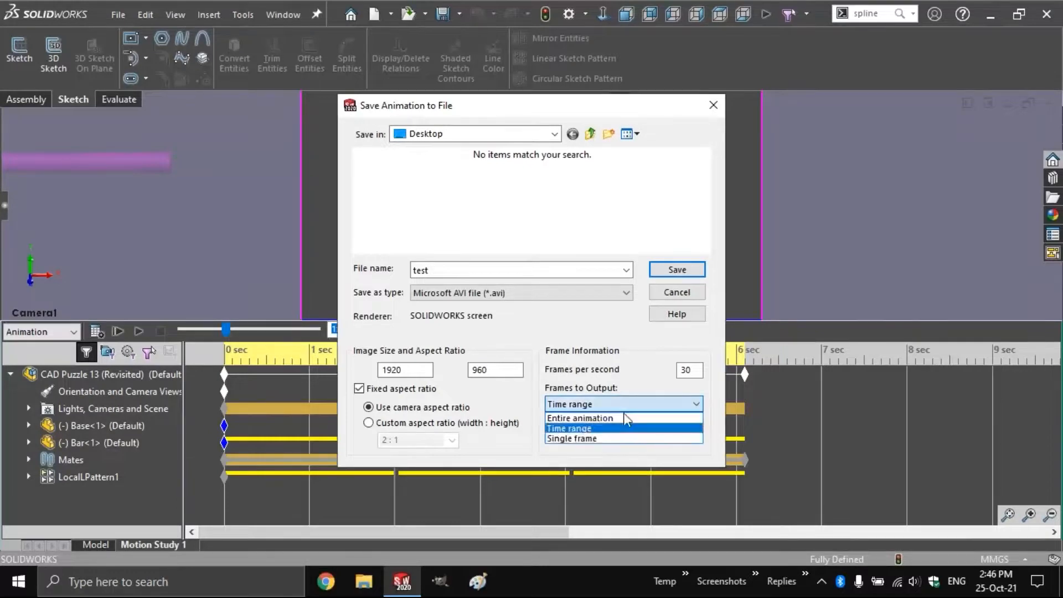
click(619, 440)
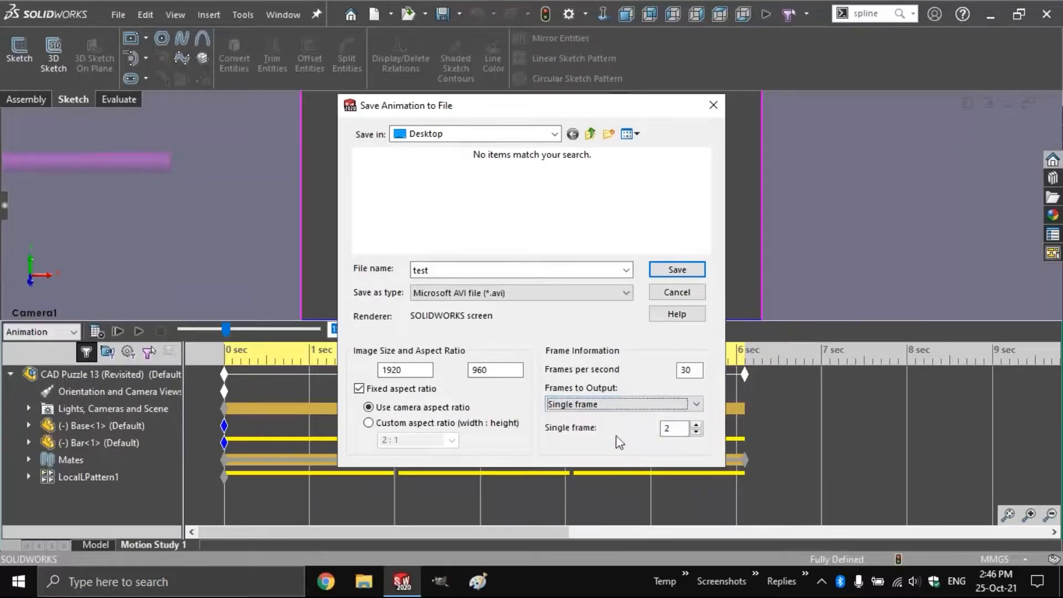
click(696, 429)
click(696, 425)
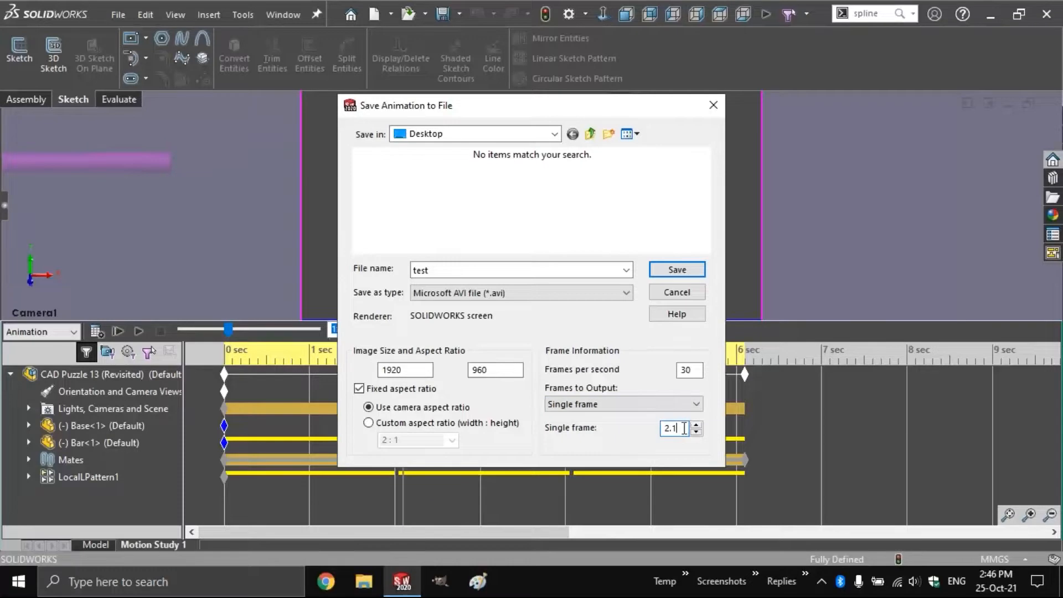
click(696, 425)
text(3)
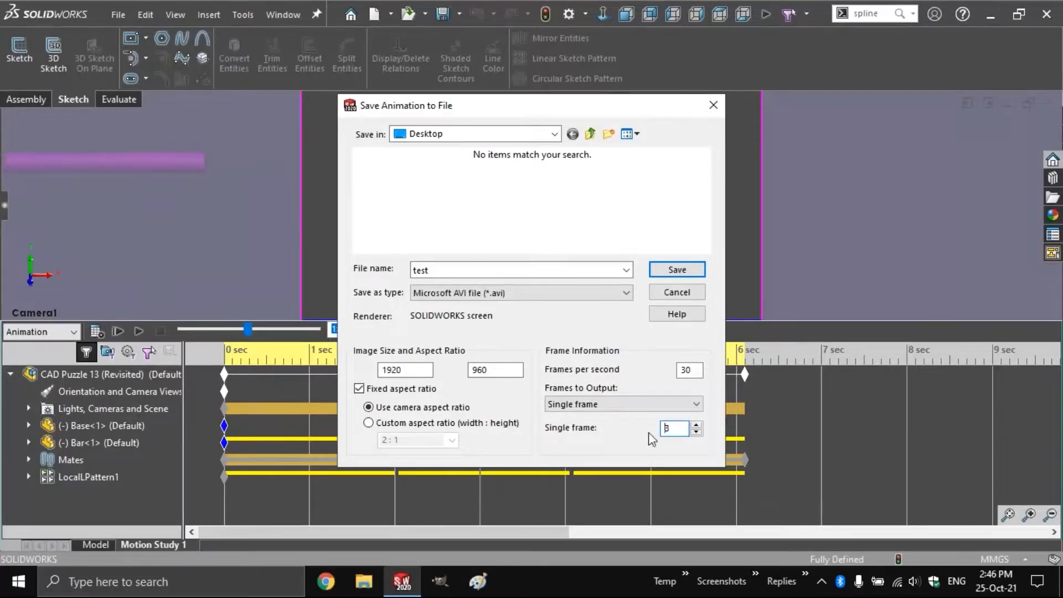
click(640, 407)
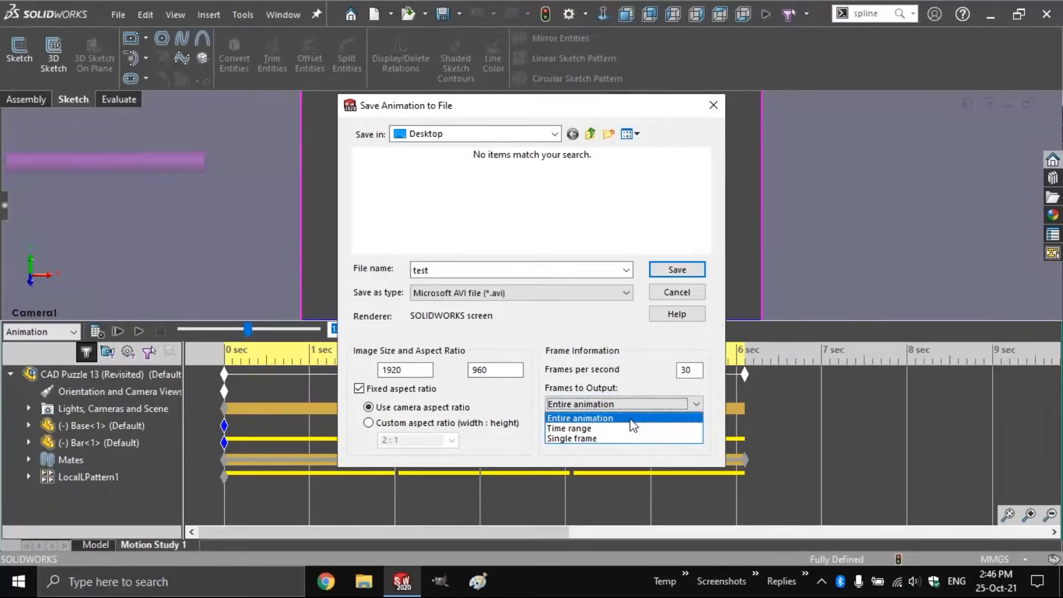
click(631, 419)
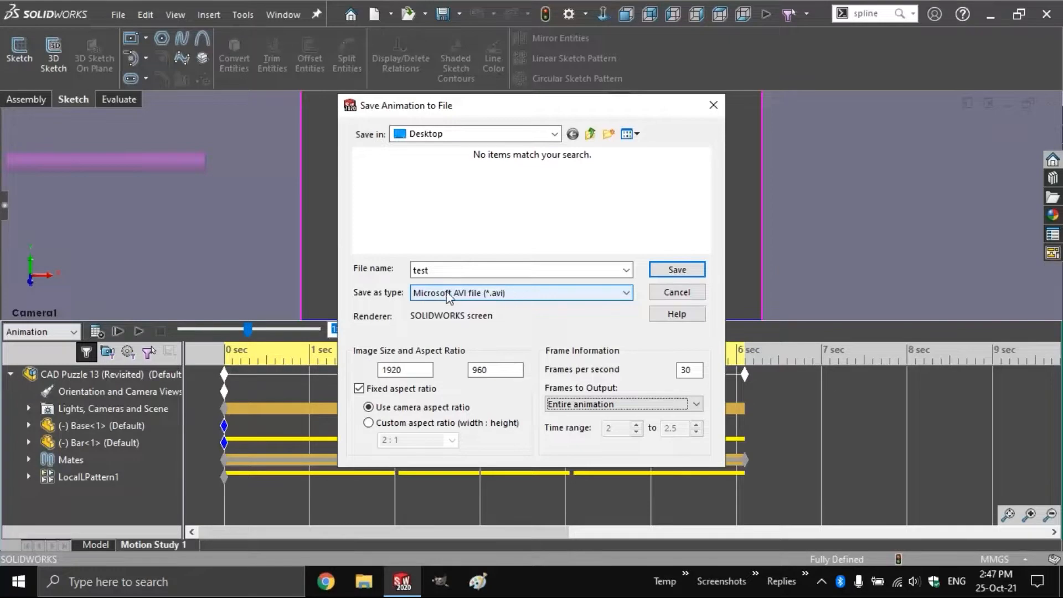
Save and try the Microsoft Video 1 and Full Frames compressors
click(674, 270)
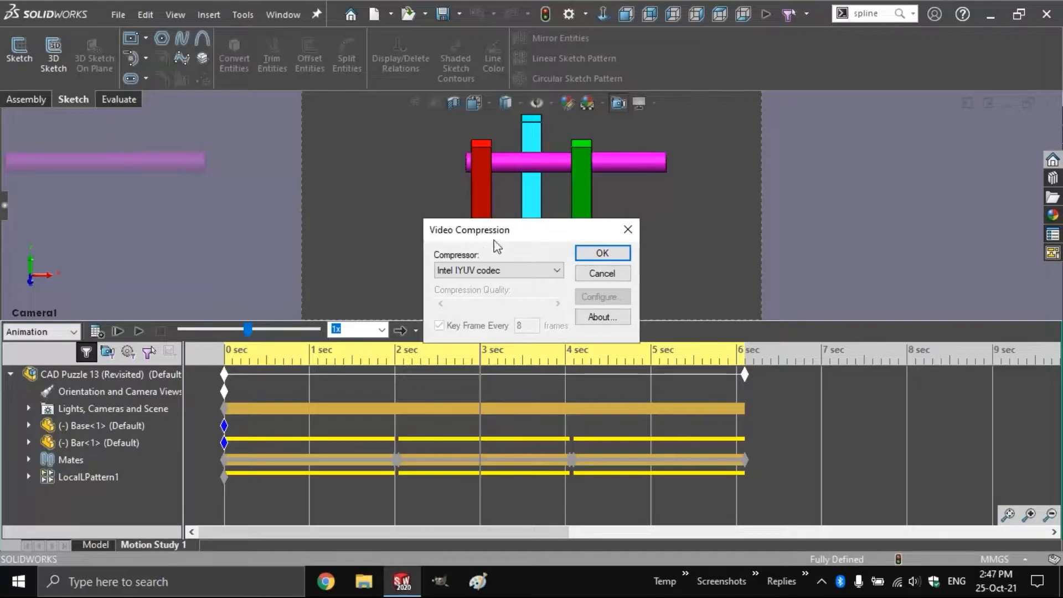
click(485, 270)
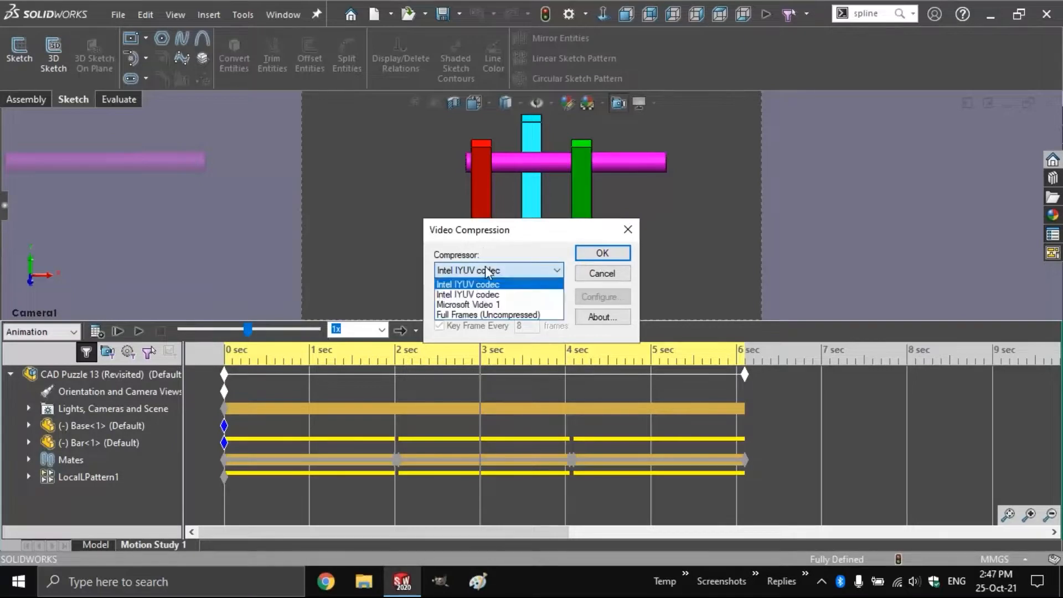
click(494, 306)
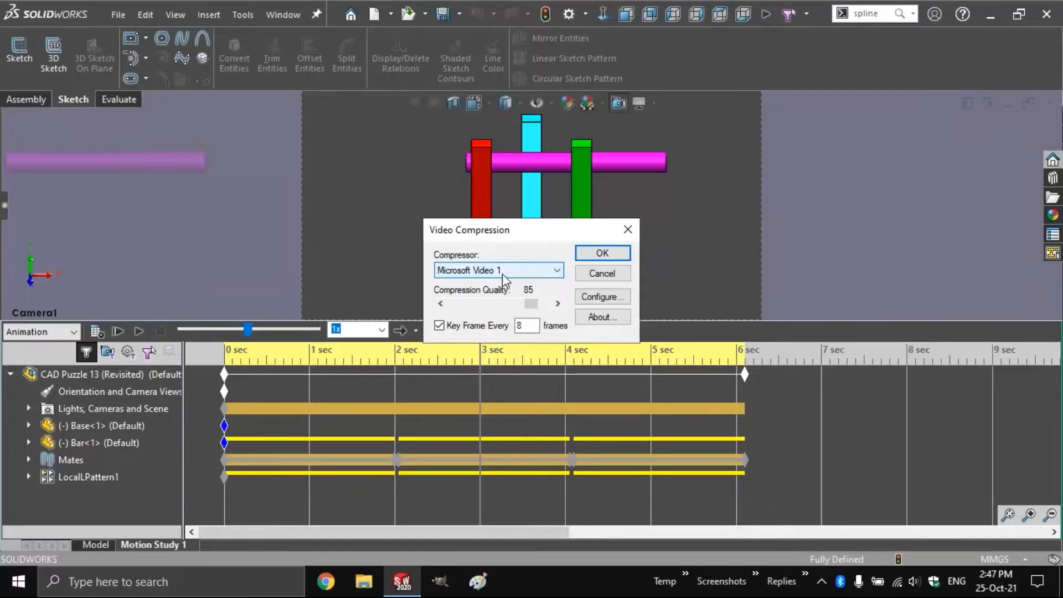
click(502, 274)
click(501, 316)
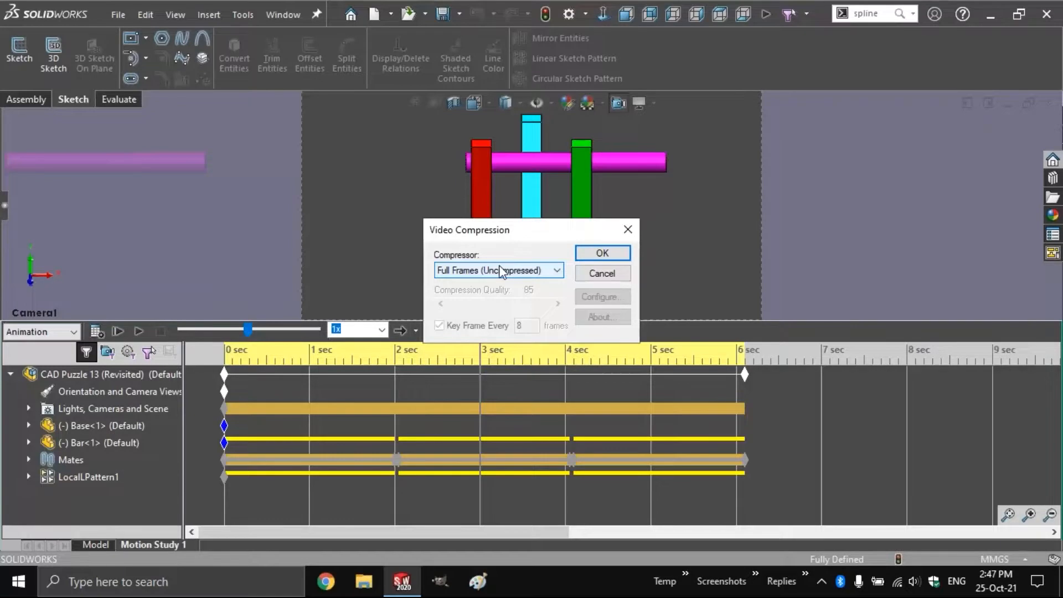
Return to Microsoft Video 1, vary compression quality from 100 to 0 to 73, then cancel
click(500, 266)
click(490, 304)
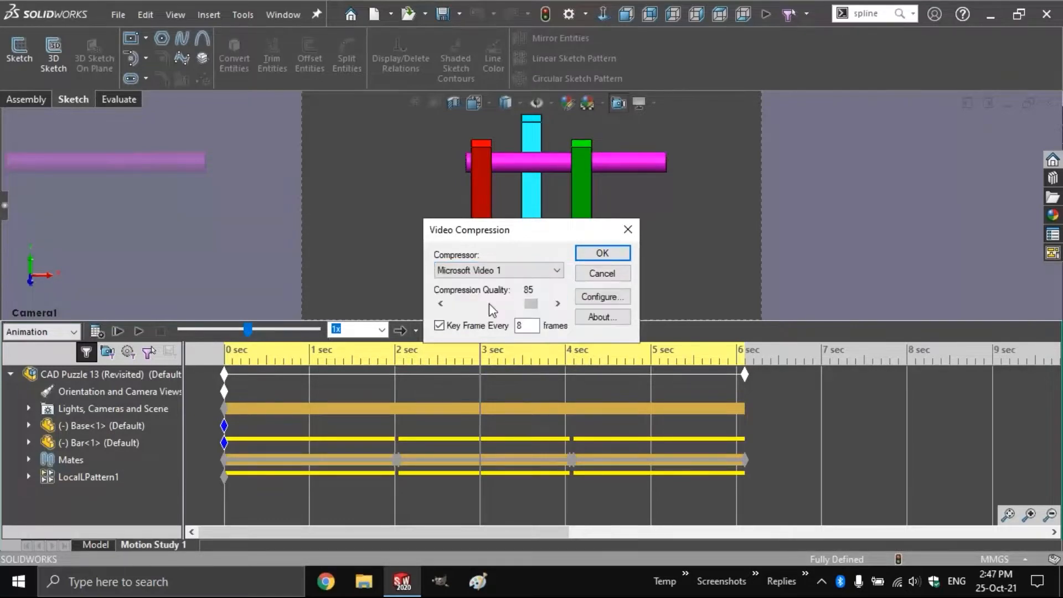
drag(531, 304, 551, 308)
click(500, 304)
drag(500, 304, 451, 304)
drag(453, 308, 536, 308)
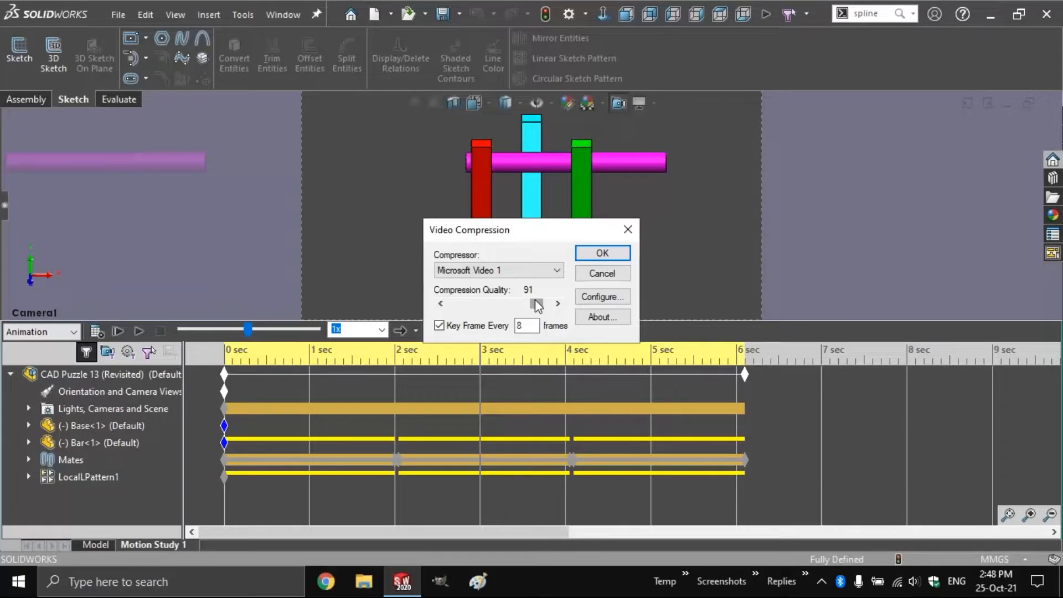
click(607, 275)
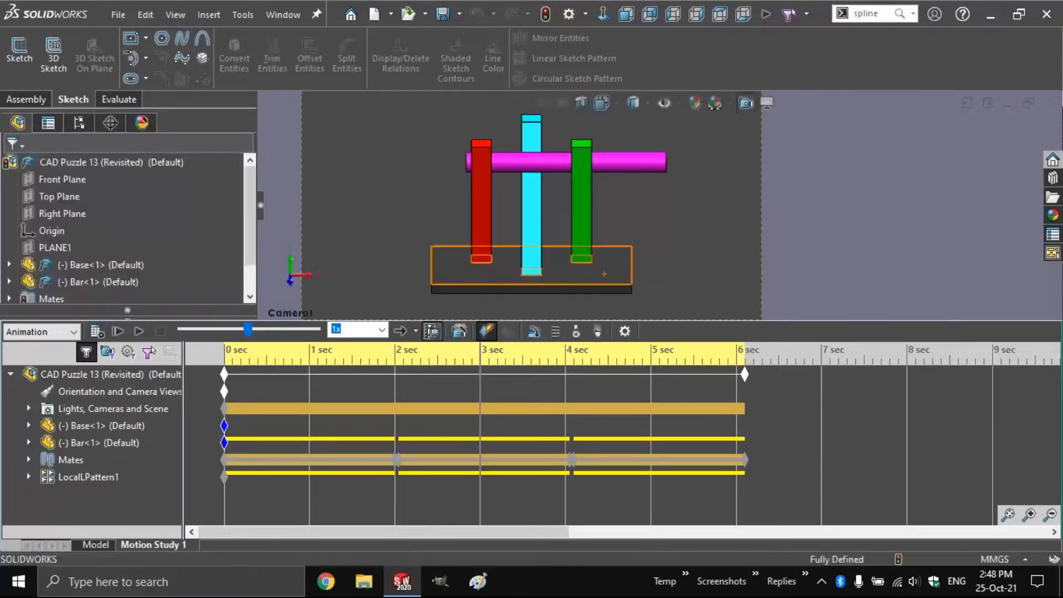
Save the animation as CAD Puzzle 13 (Revisited).mp4 and stop the recording partway
click(459, 331)
click(434, 297)
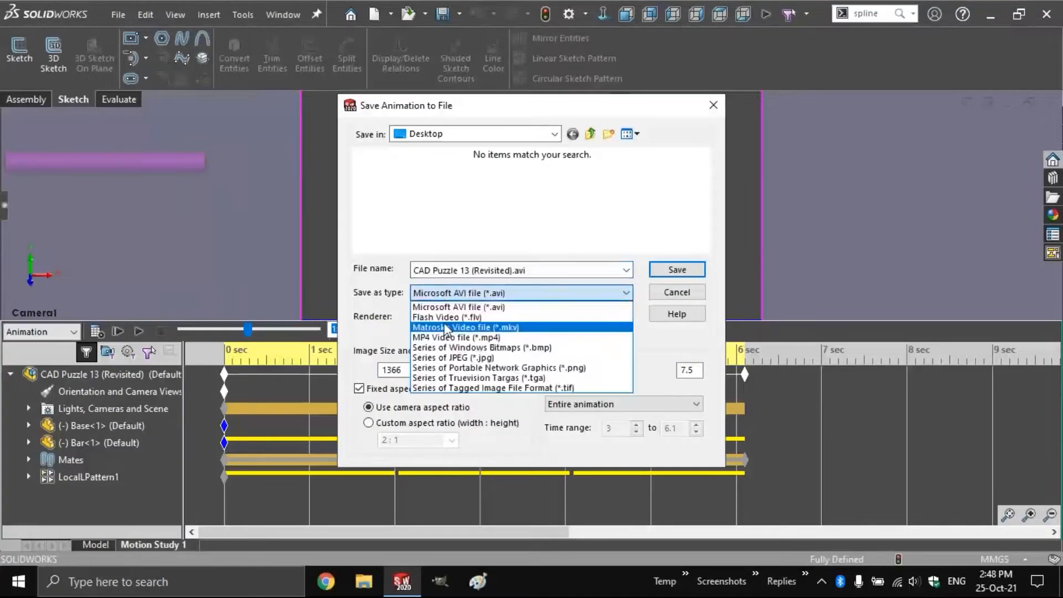
click(452, 334)
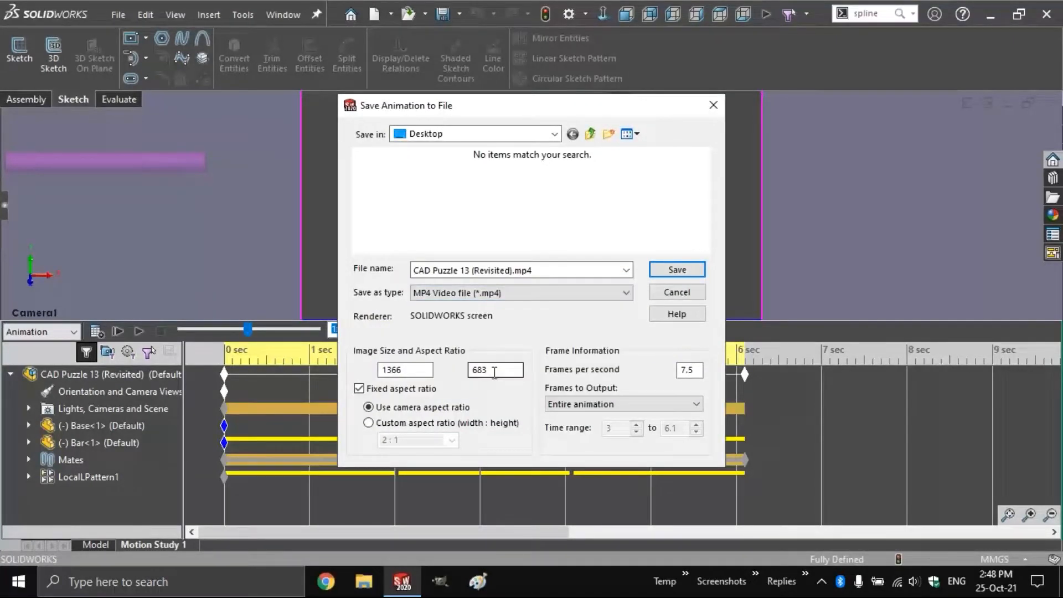
click(662, 270)
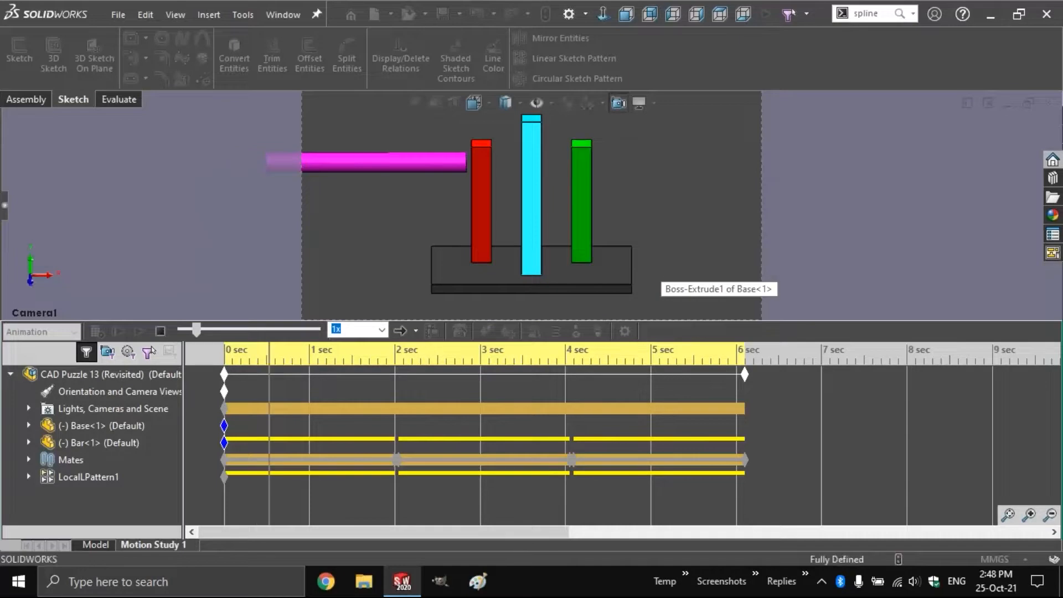
click(161, 333)
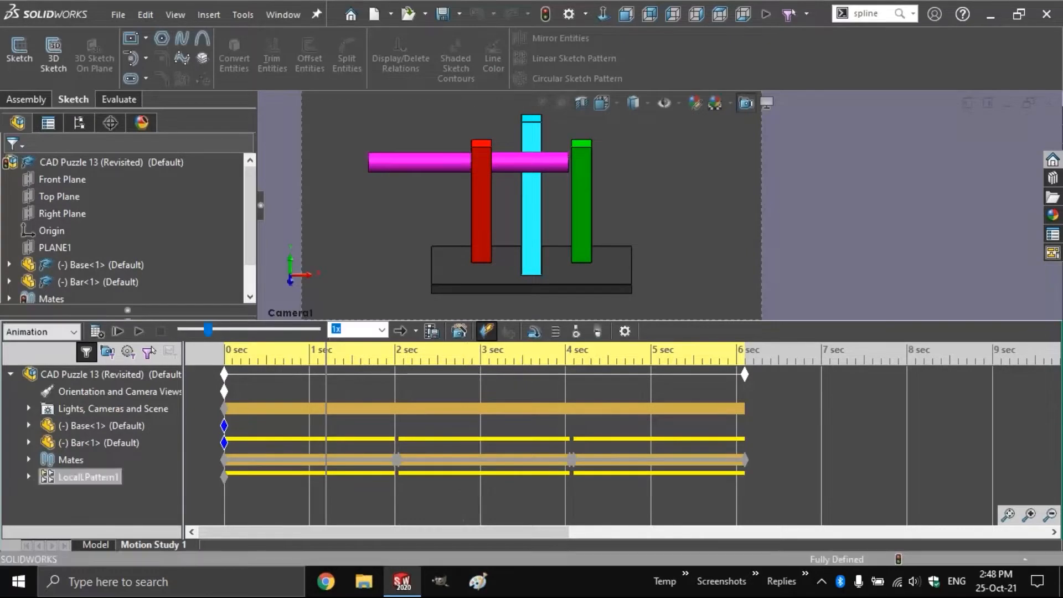
Close the CAD Puzzle 13 assembly, dismissing the save prompt
key(ctrl+w)
click(527, 291)
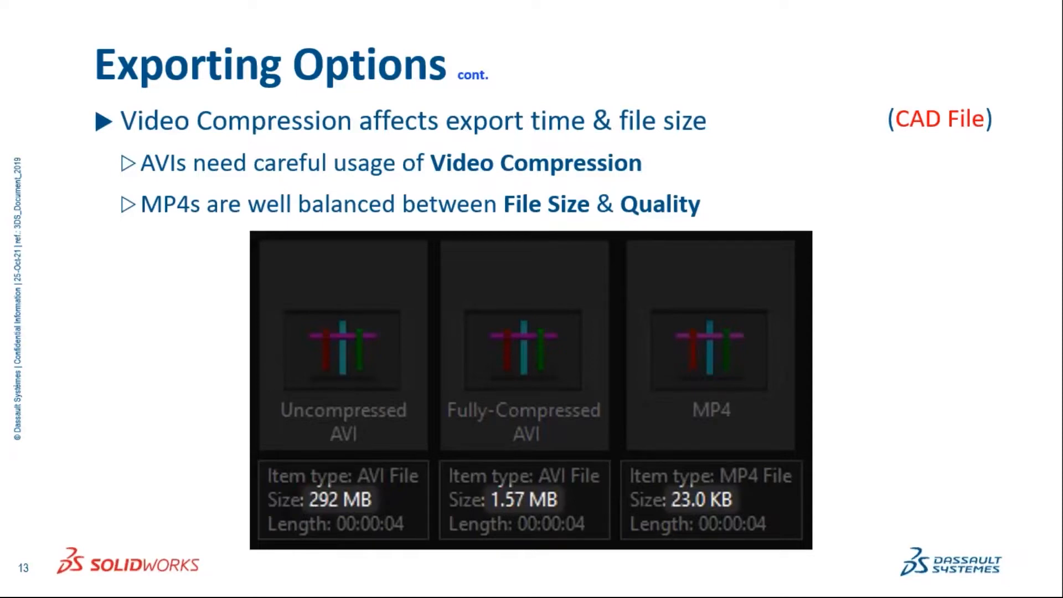
click(328, 368)
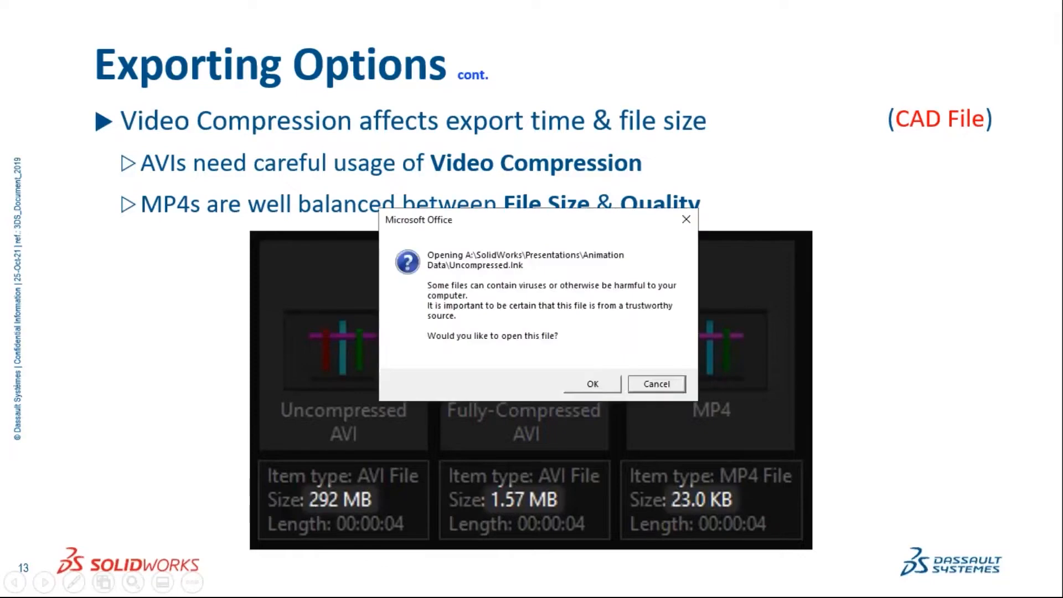
key(Return)
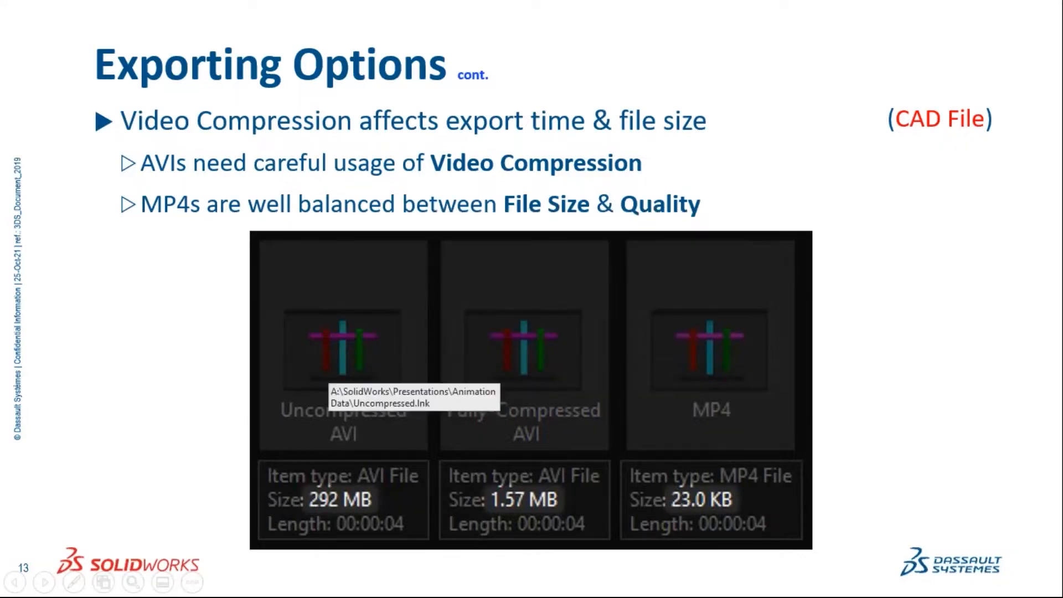